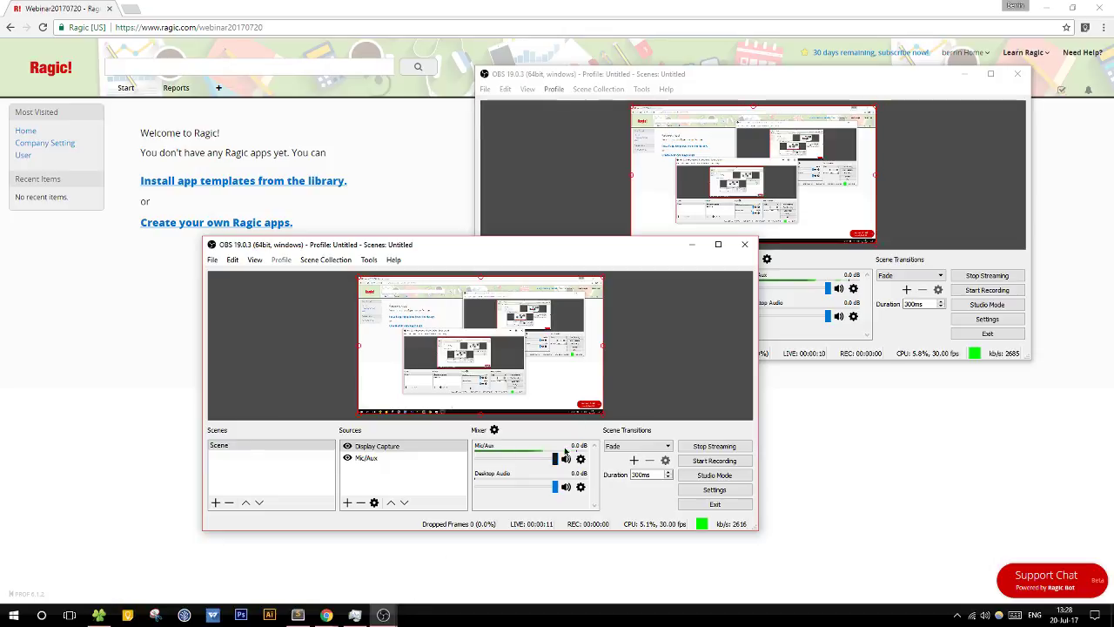
Step: Minimize both OBS windows, restore OBS briefly and minimize it again to reveal Ragic's welcome page
{"action": "left_click", "coordinate": [693, 243]}
{"action": "left_click", "coordinate": [964, 73]}
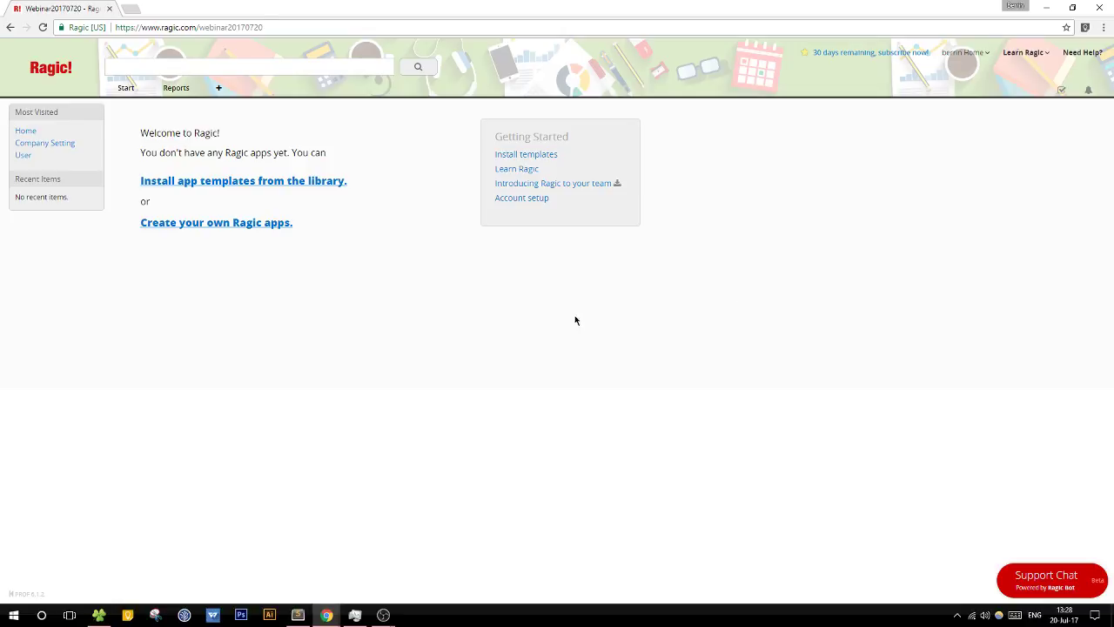
{"action": "mouse_move", "coordinate": [385, 609]}
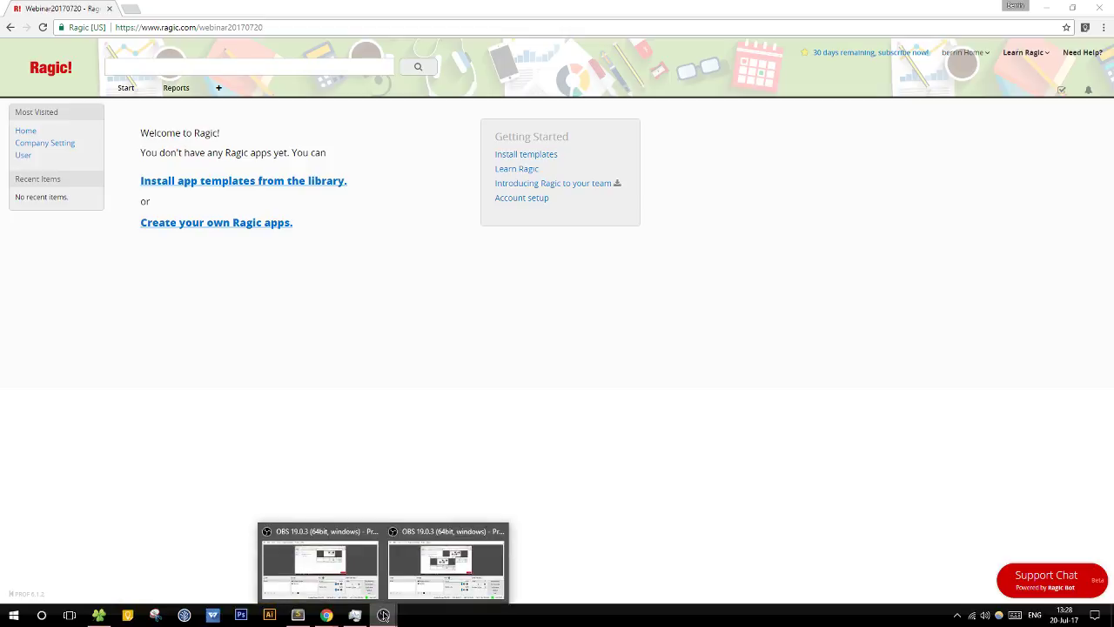
{"action": "left_click", "coordinate": [361, 570]}
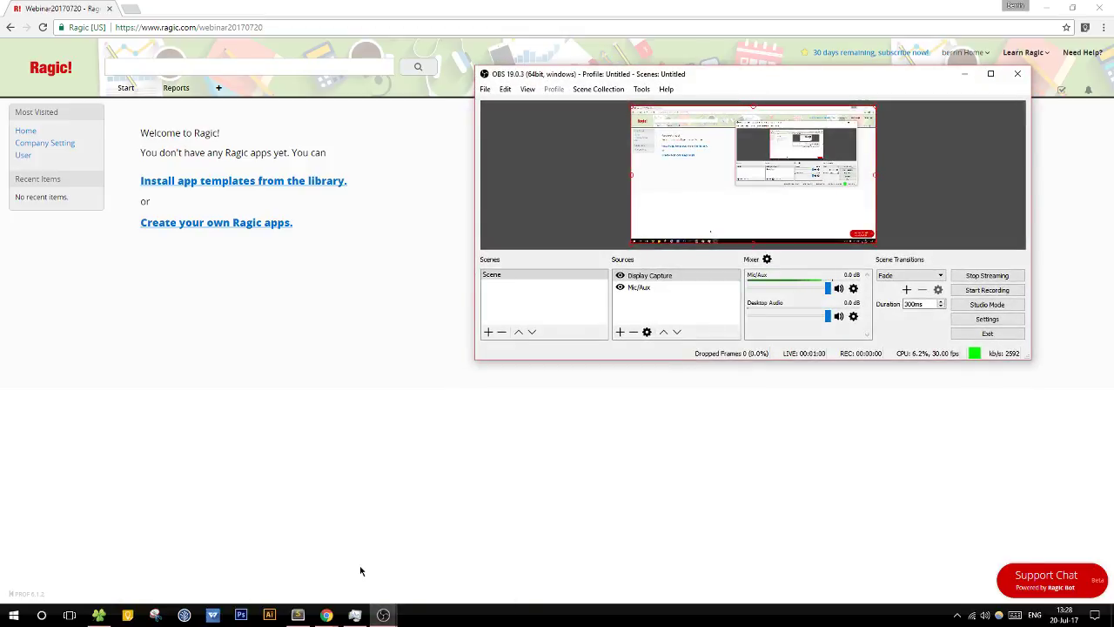
{"action": "left_click", "coordinate": [964, 74]}
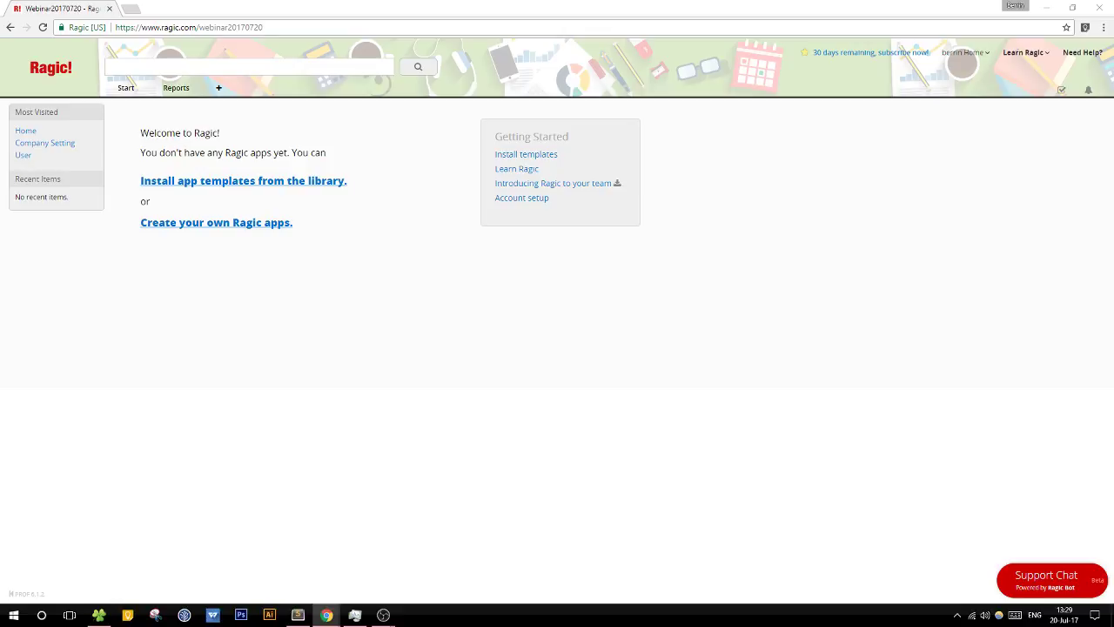
{"action": "mouse_move", "coordinate": [383, 614]}
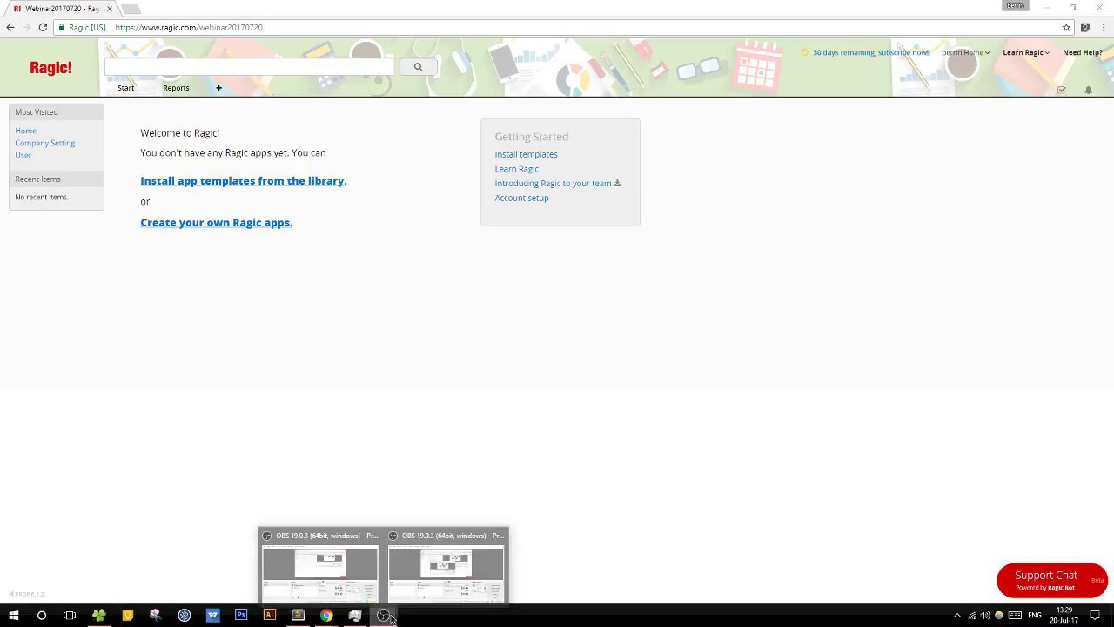
{"action": "left_click", "coordinate": [463, 596]}
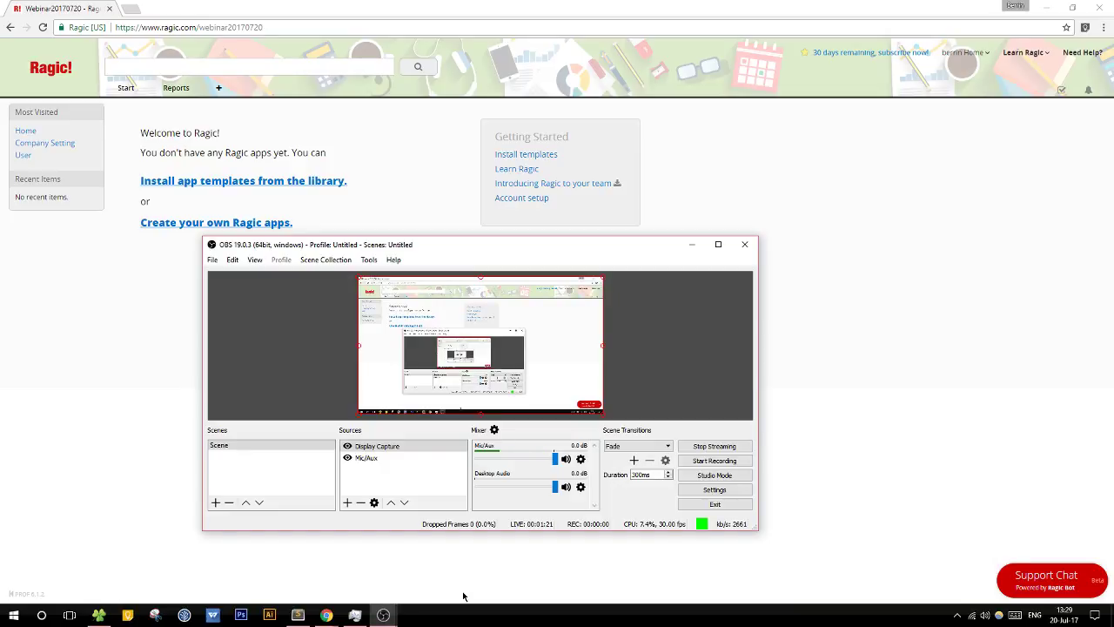
{"action": "left_click", "coordinate": [692, 244]}
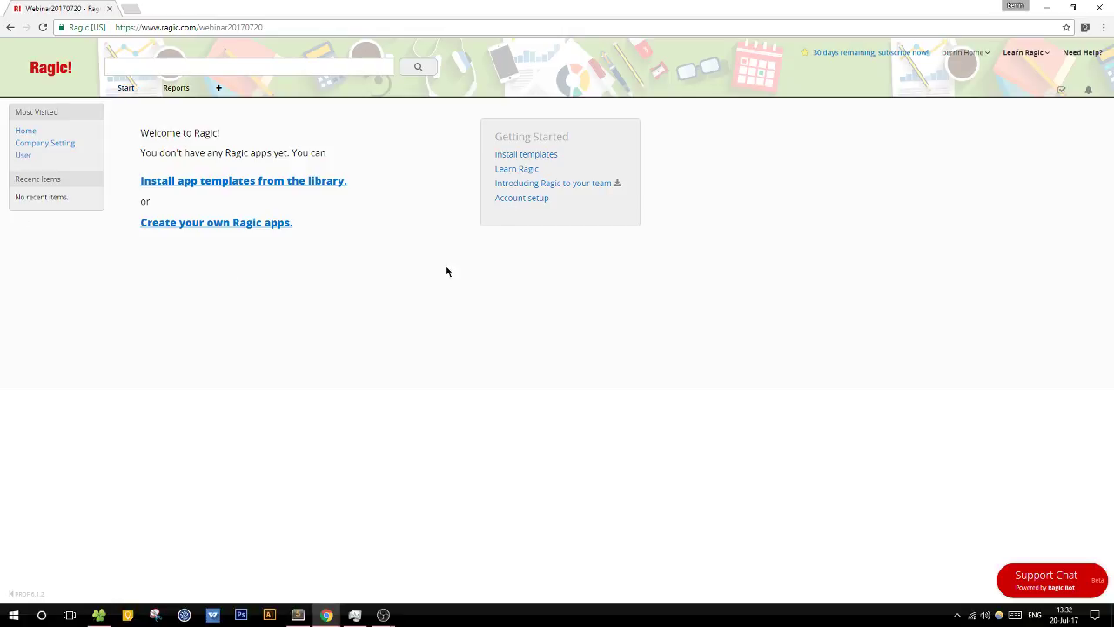
{"action": "left_click", "coordinate": [1023, 53]}
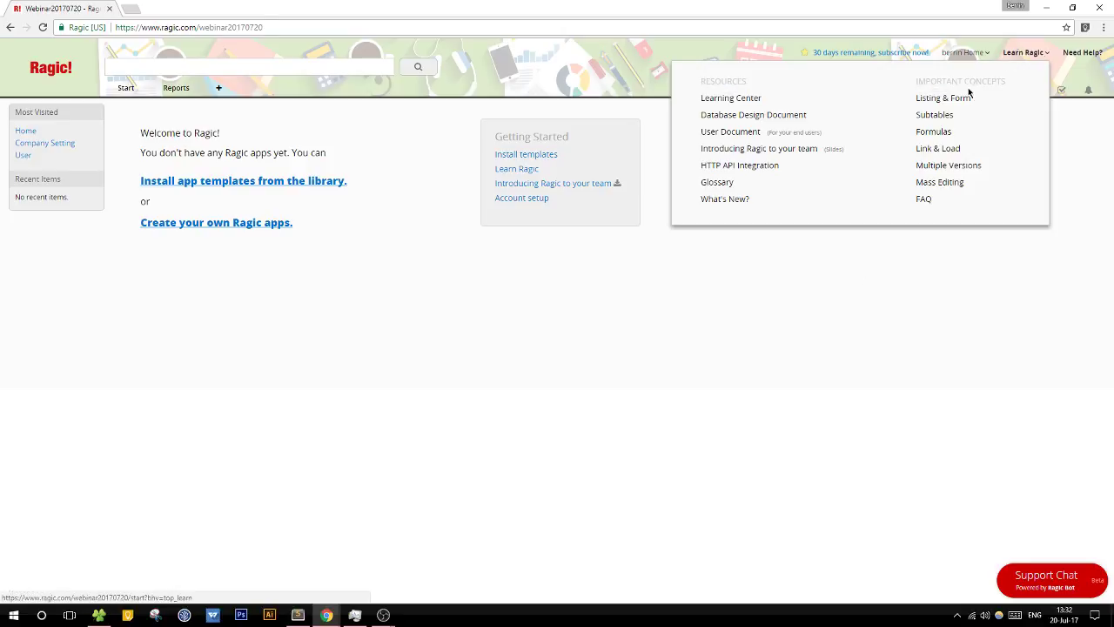
{"action": "left_click", "coordinate": [736, 200]}
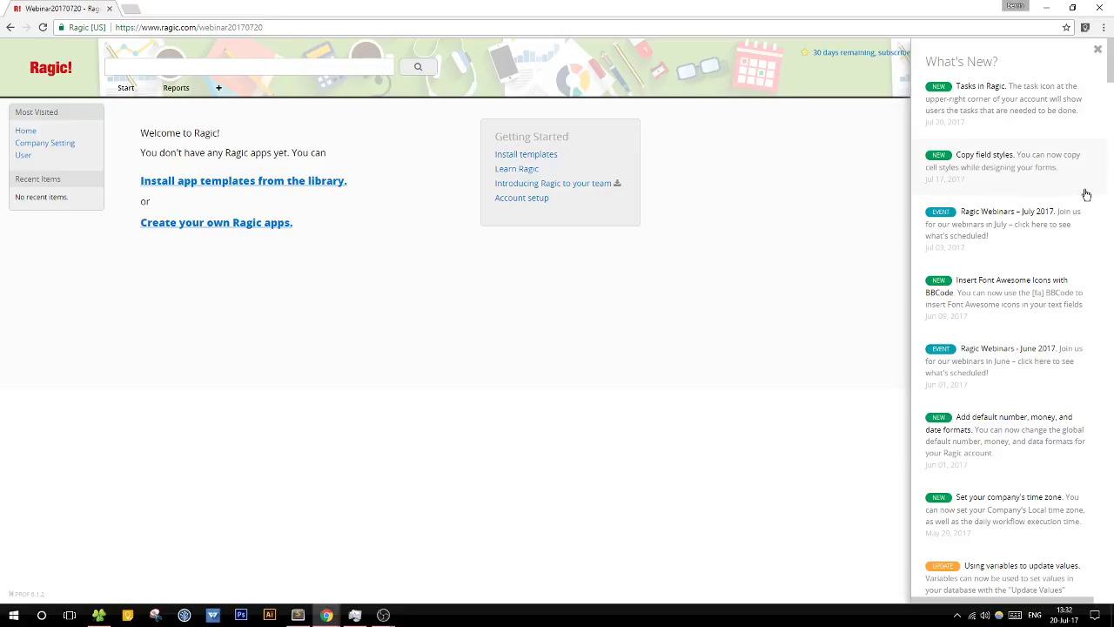
{"action": "left_click", "coordinate": [1084, 189]}
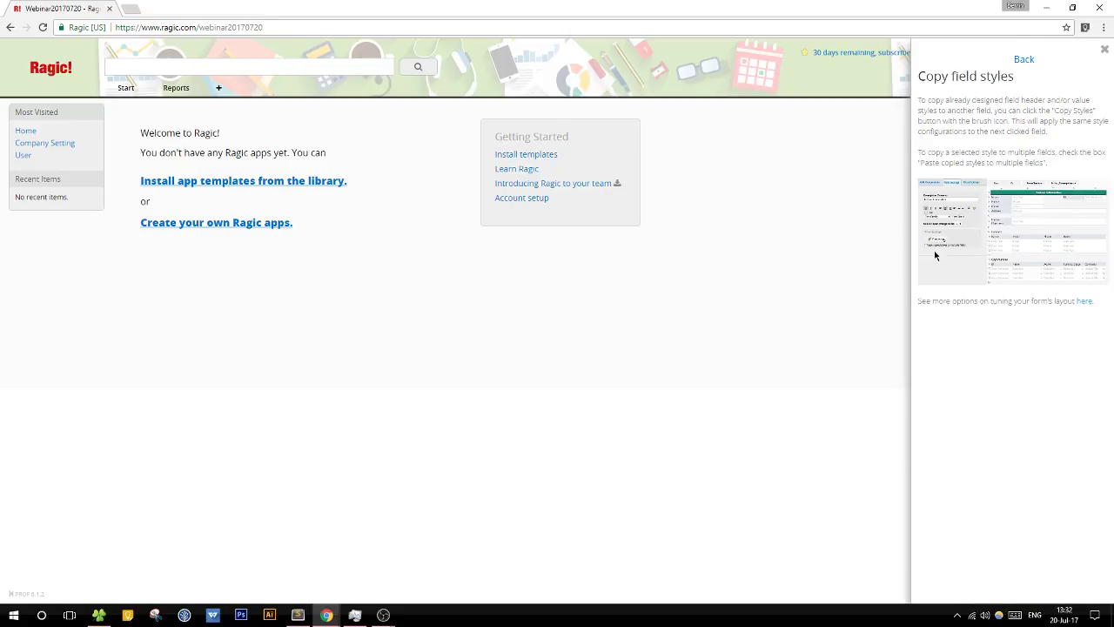
{"action": "left_click", "coordinate": [1023, 60]}
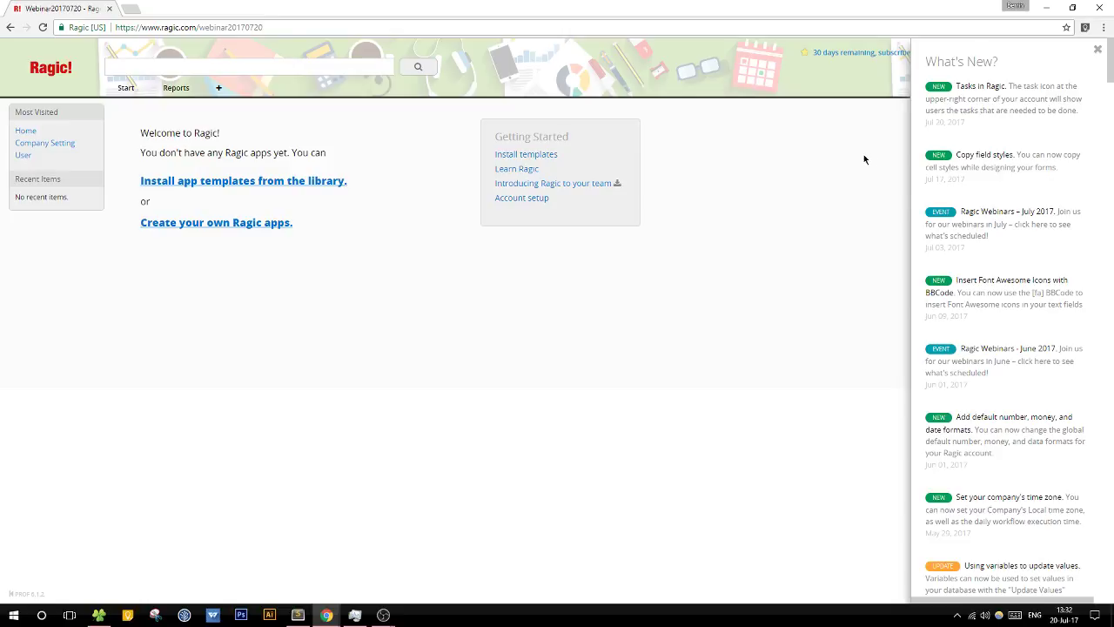
{"action": "left_click", "coordinate": [1098, 50]}
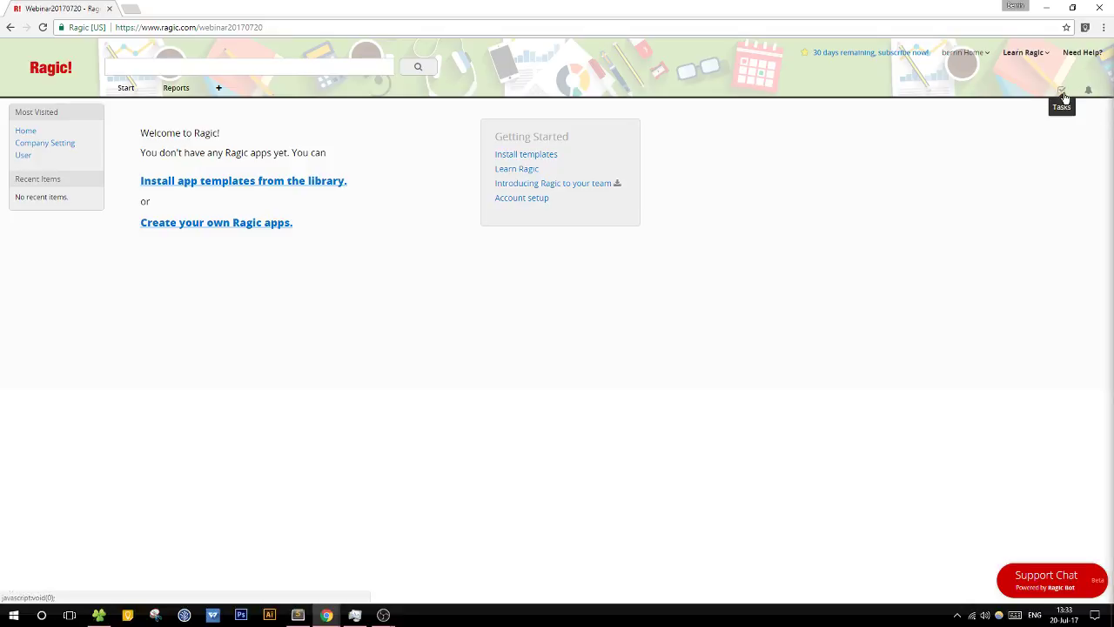
Step: Check the Tasks list for assigned tasks, then close it
{"action": "left_click", "coordinate": [1062, 94]}
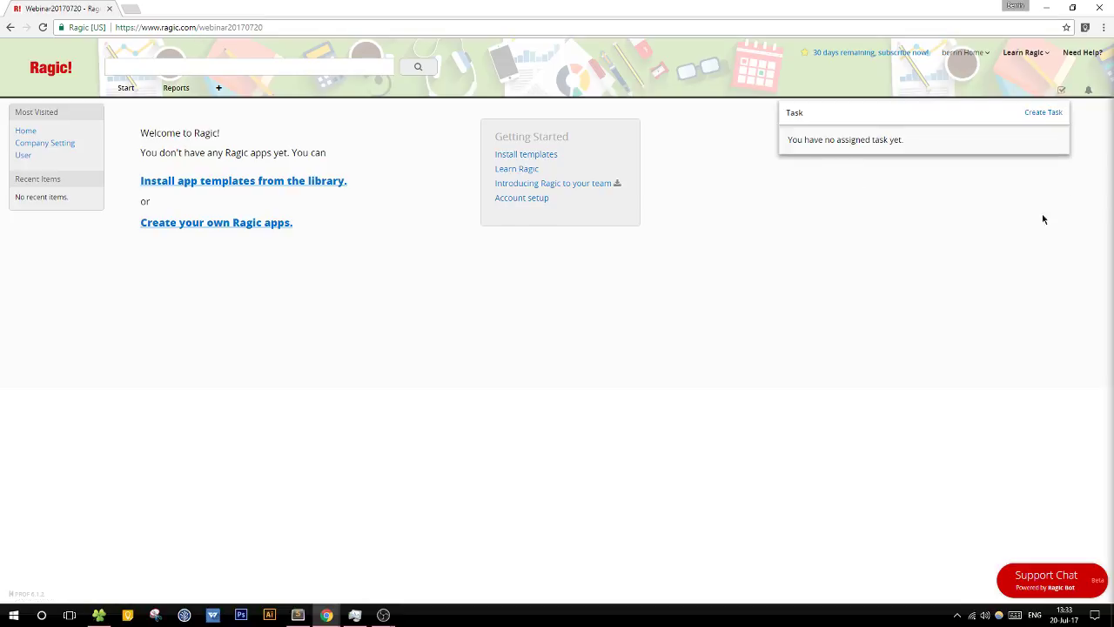
{"action": "left_click", "coordinate": [1064, 93]}
{"action": "left_click", "coordinate": [1063, 93]}
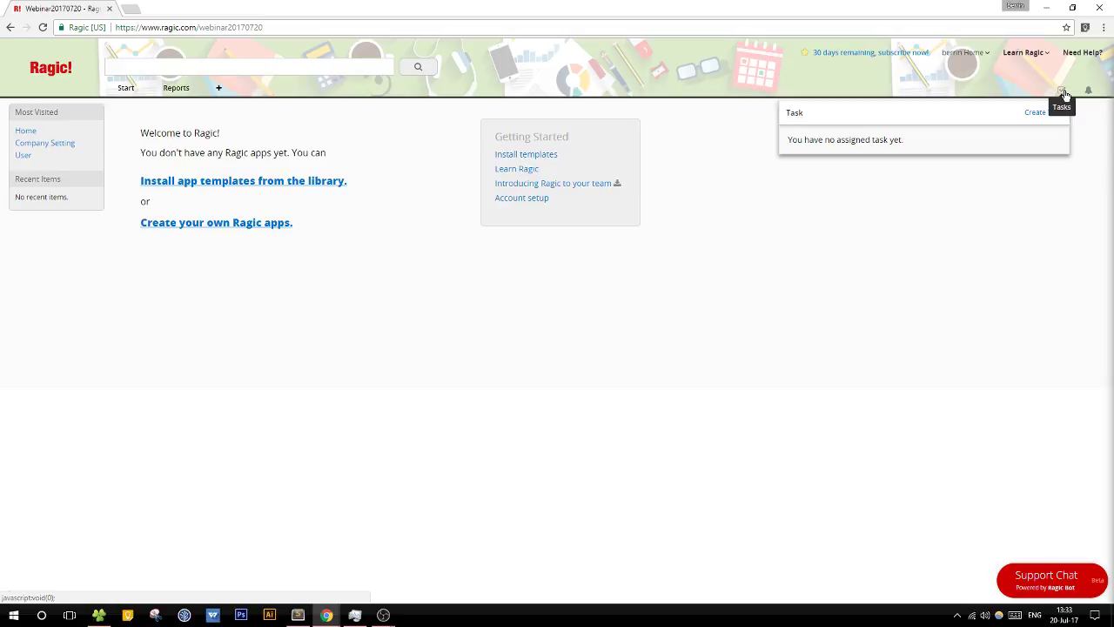
{"action": "left_click", "coordinate": [949, 288]}
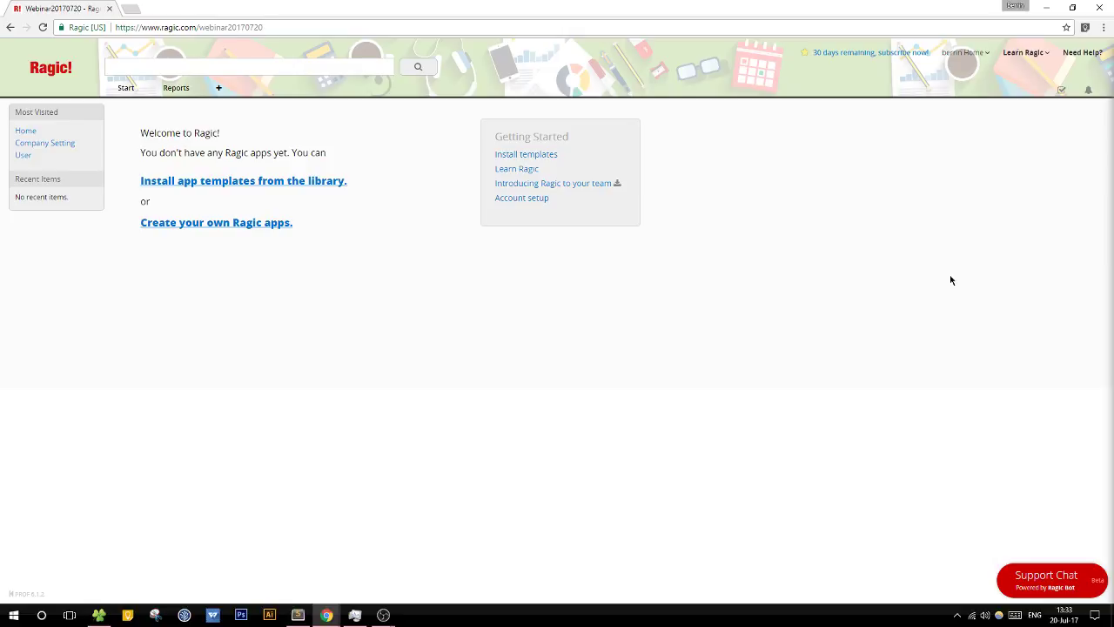
Step: Start a new task, look through the assignee list, and cancel the task
{"action": "left_click", "coordinate": [1060, 90]}
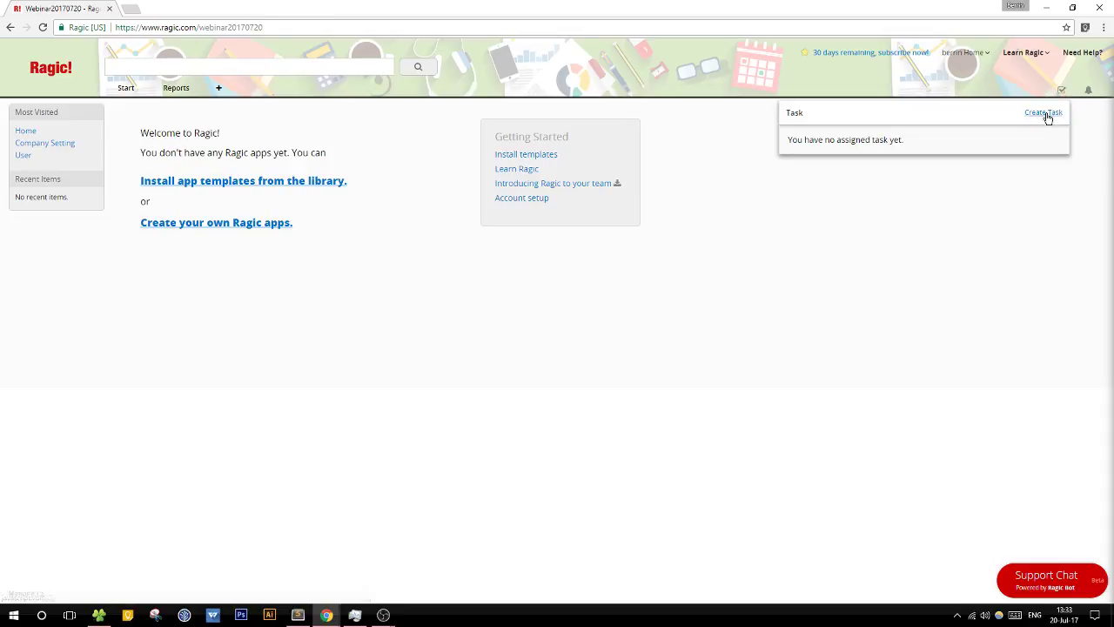
{"action": "left_click", "coordinate": [1043, 117]}
{"action": "left_click", "coordinate": [842, 148]}
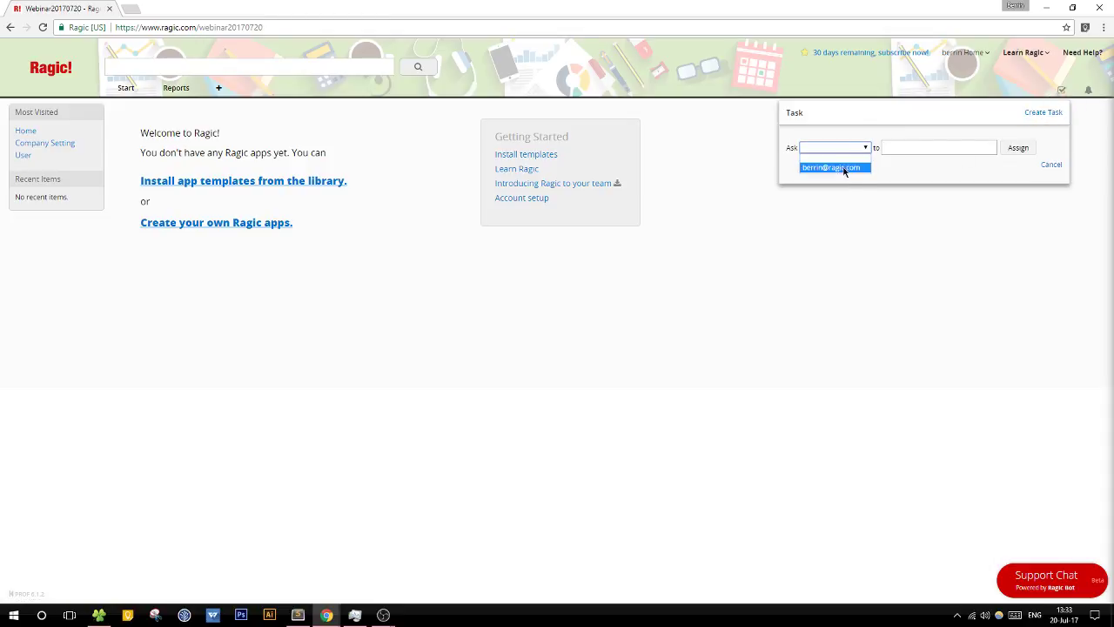
{"action": "left_click", "coordinate": [866, 148]}
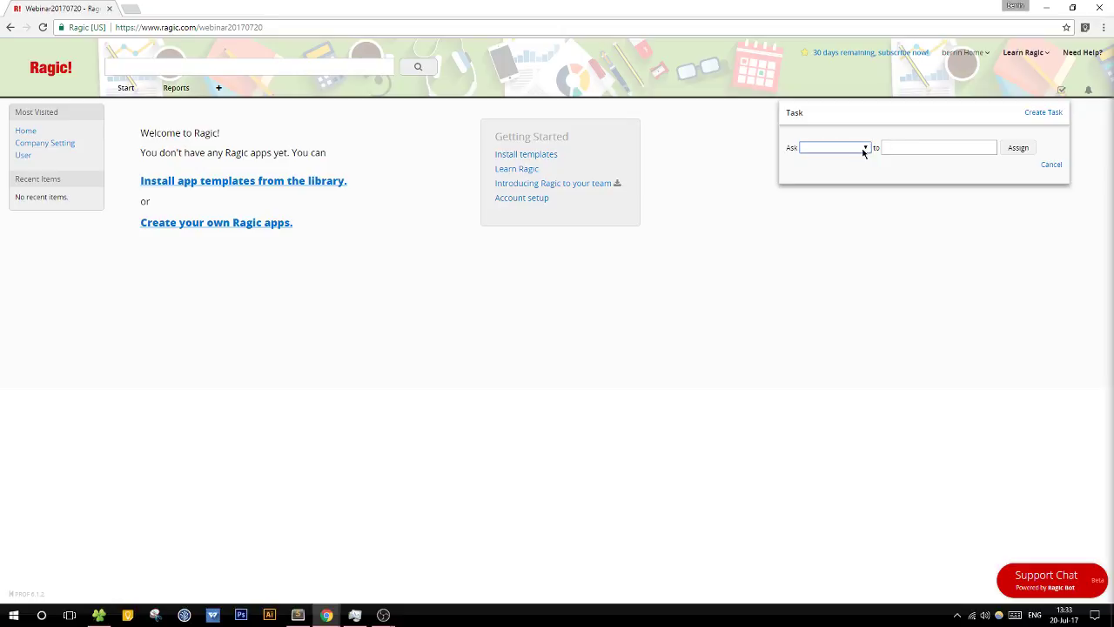
{"action": "left_click", "coordinate": [865, 148]}
{"action": "left_click", "coordinate": [1051, 165]}
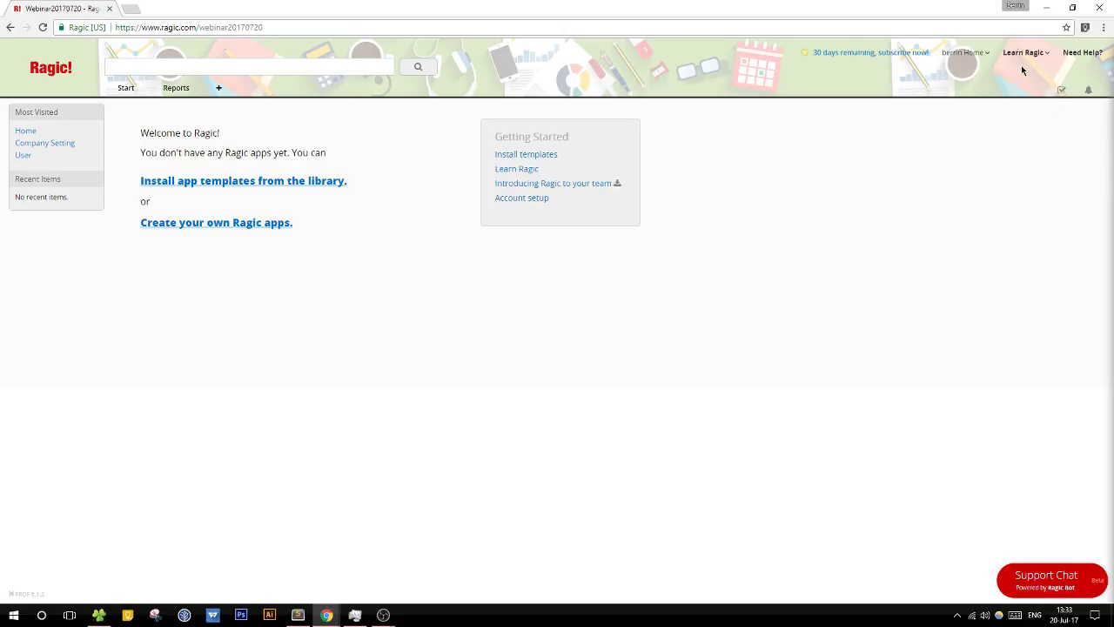
Step: View the Learn Ragic What's New announcements, then close them
{"action": "mouse_move", "coordinate": [1025, 55]}
{"action": "left_click", "coordinate": [724, 200]}
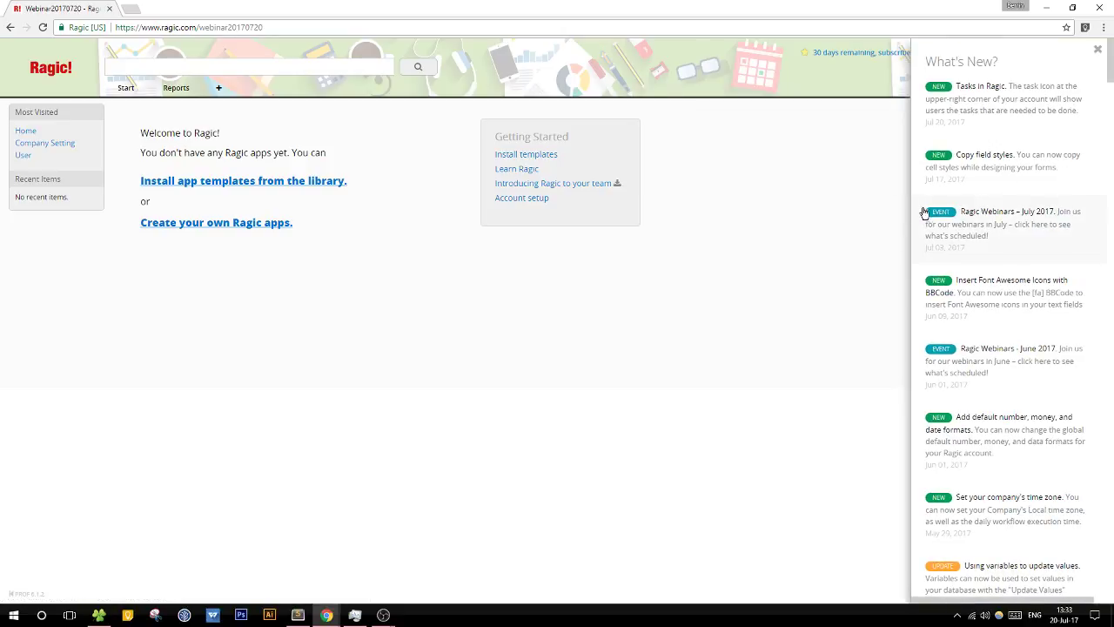
{"action": "left_click", "coordinate": [1097, 50]}
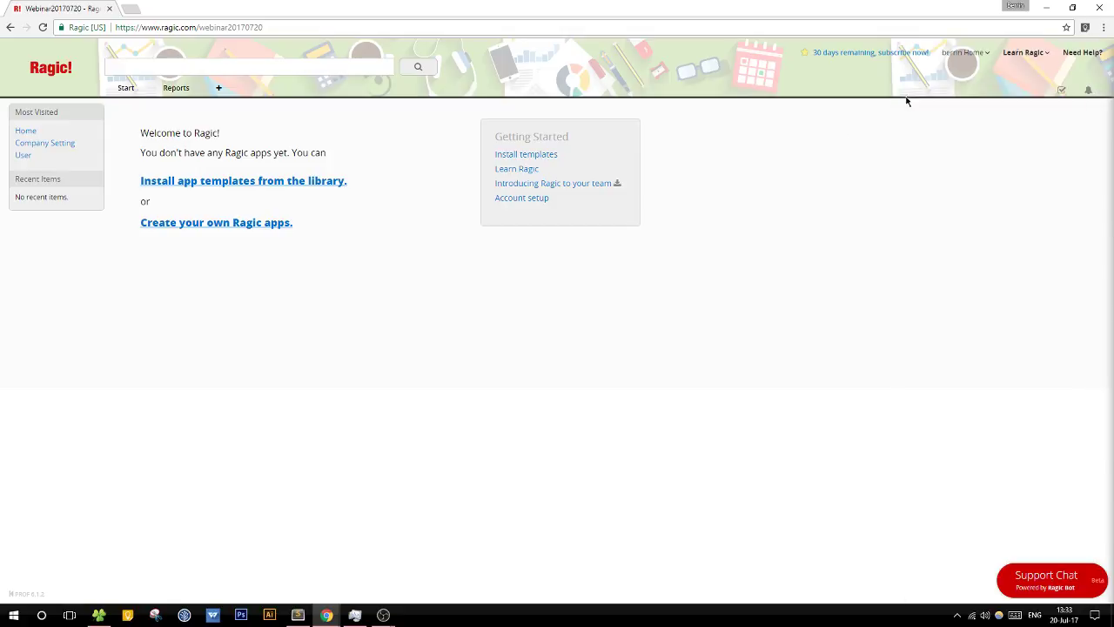
Step: Add a new tab named Sales and enter Customers as its new sheet name
{"action": "mouse_move", "coordinate": [218, 90]}
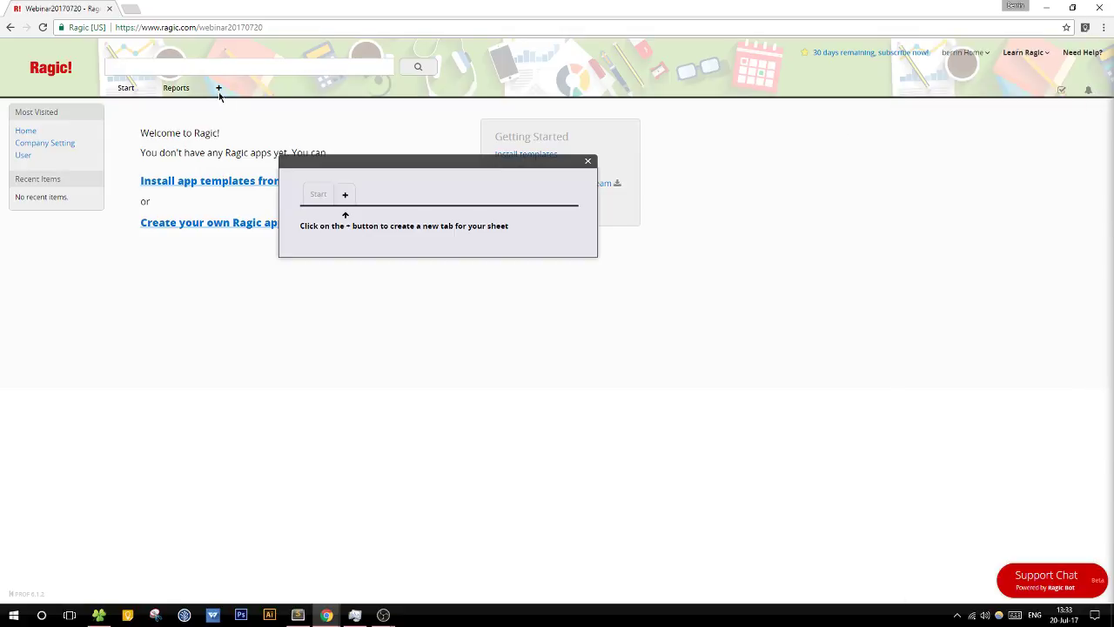
{"action": "left_click", "coordinate": [342, 194]}
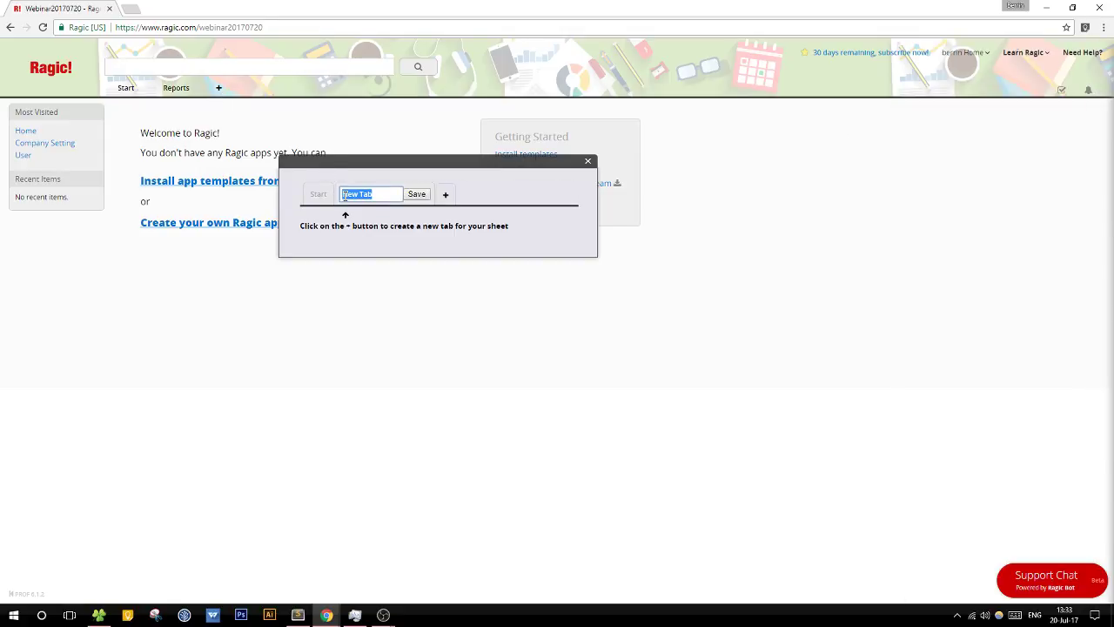
{"action": "key", "text": "BackSpace"}
{"action": "type", "text": "Sales"}
{"action": "left_click", "coordinate": [416, 195]}
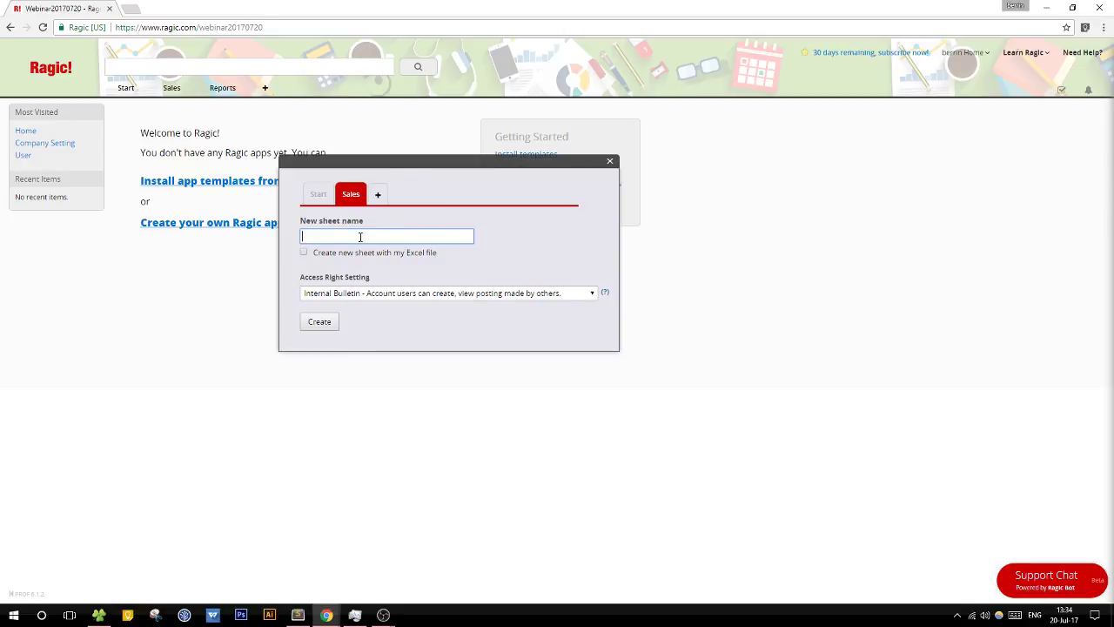
{"action": "type", "text": "Customers"}
Step: Create the Customers sheet with the Contact quick template, declining to overwrite it with Merchandise
{"action": "left_click", "coordinate": [331, 318]}
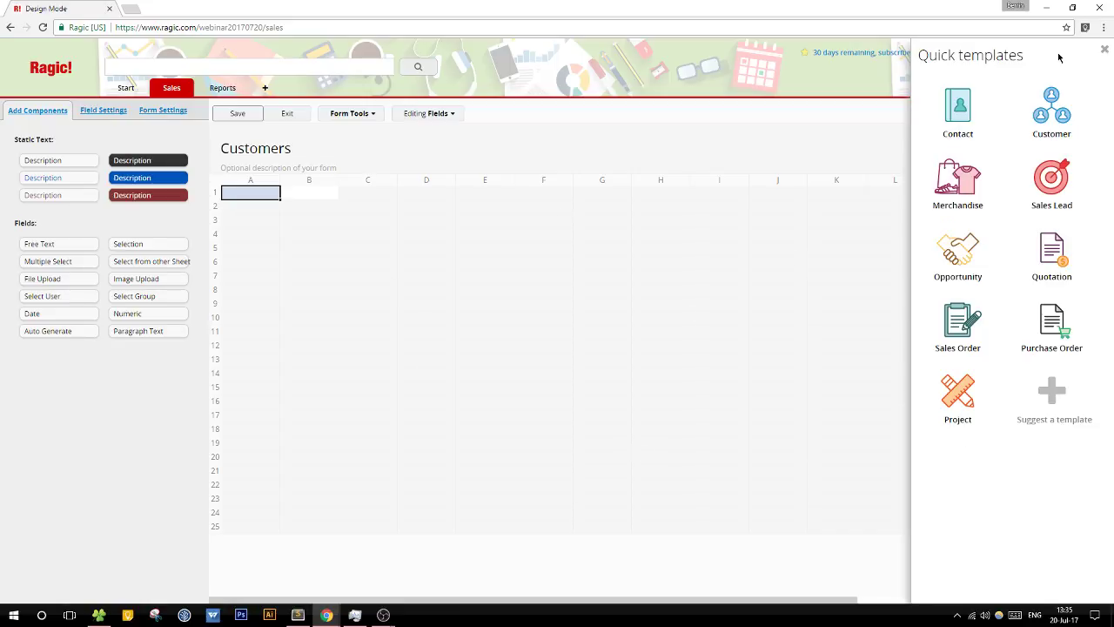
{"action": "left_click_drag", "start_coordinate": [1027, 61], "coordinate": [917, 57]}
{"action": "left_click", "coordinate": [920, 87]}
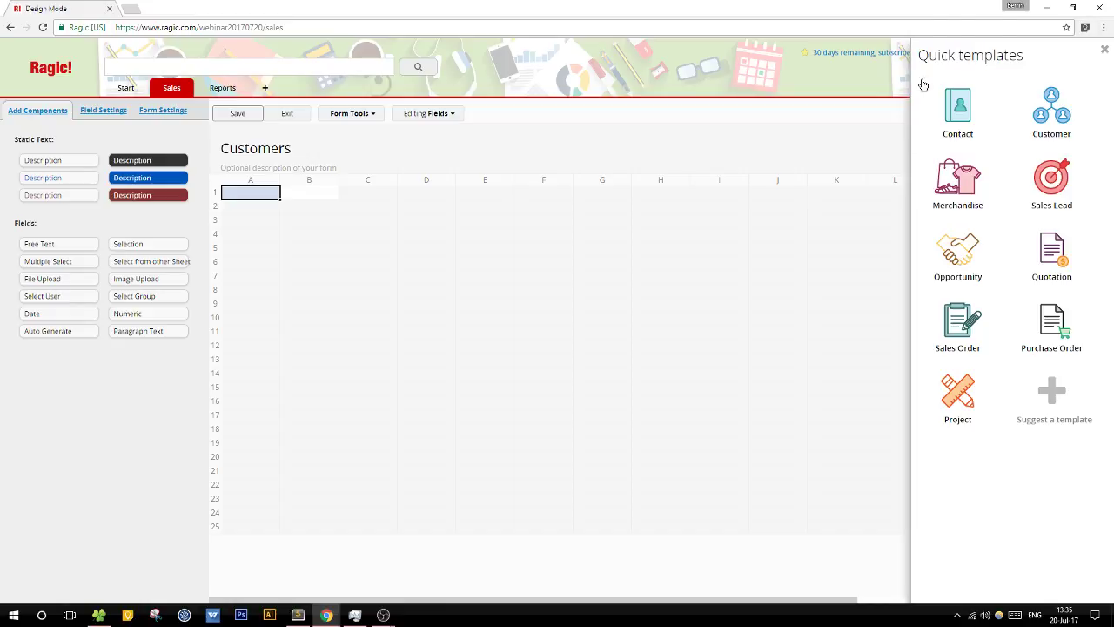
{"action": "left_click", "coordinate": [961, 129]}
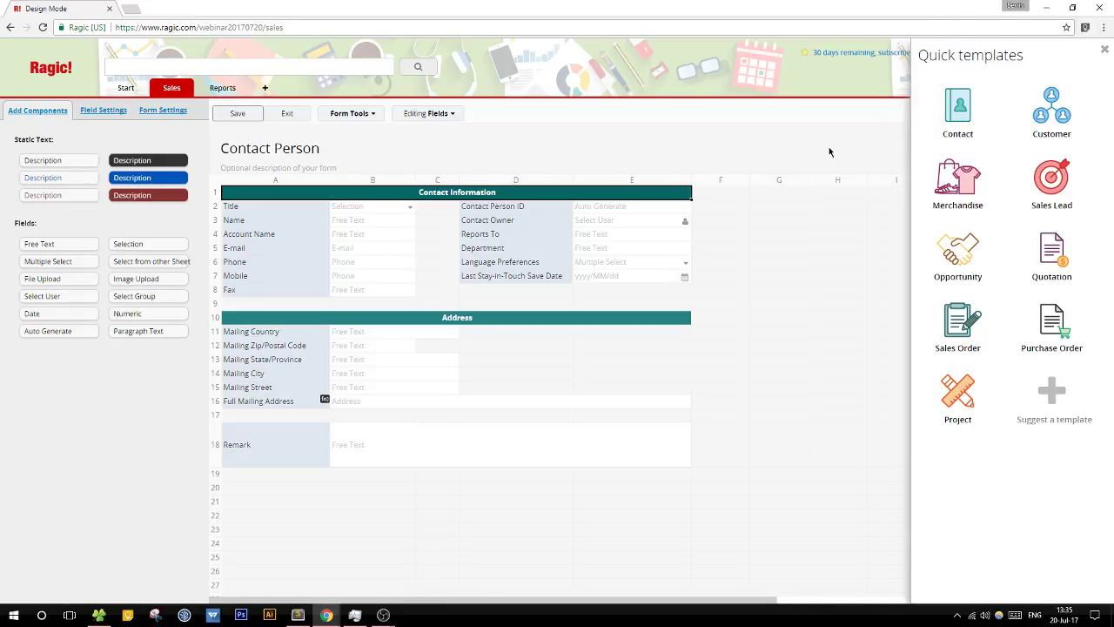
{"action": "left_click", "coordinate": [950, 196]}
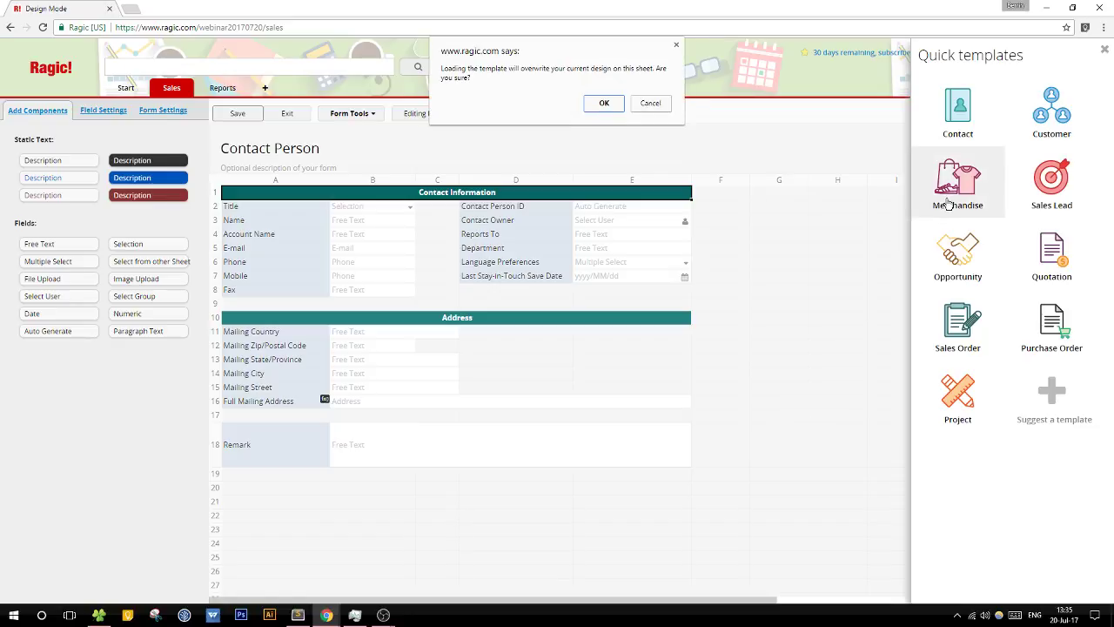
{"action": "left_click", "coordinate": [658, 105]}
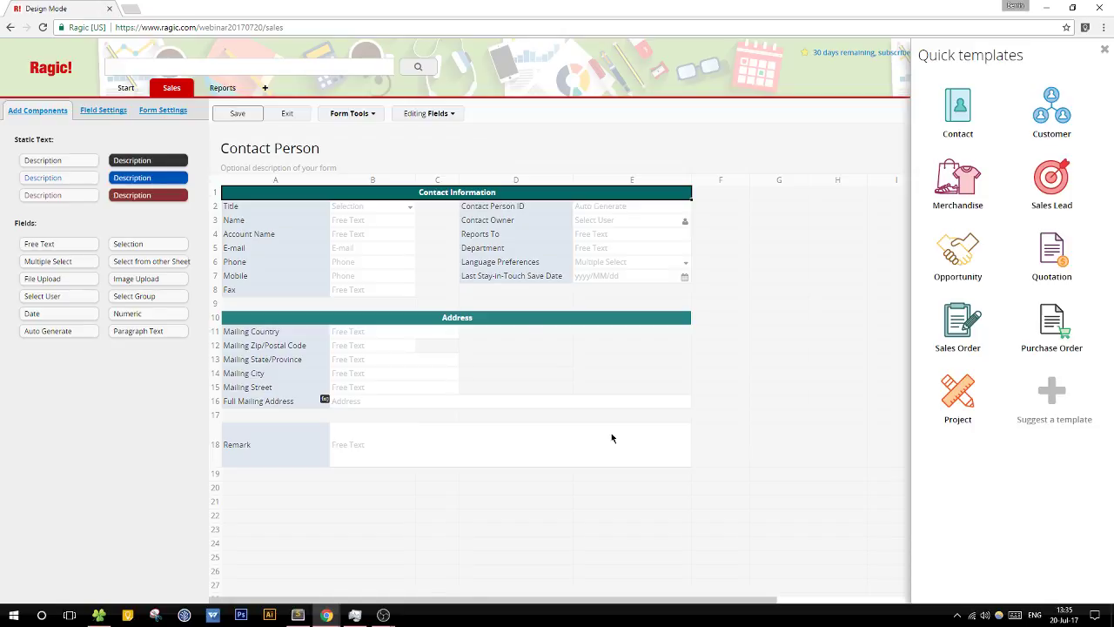
Step: Copy the Address header's style onto the Contact Information header and save the design
{"action": "left_click", "coordinate": [503, 311]}
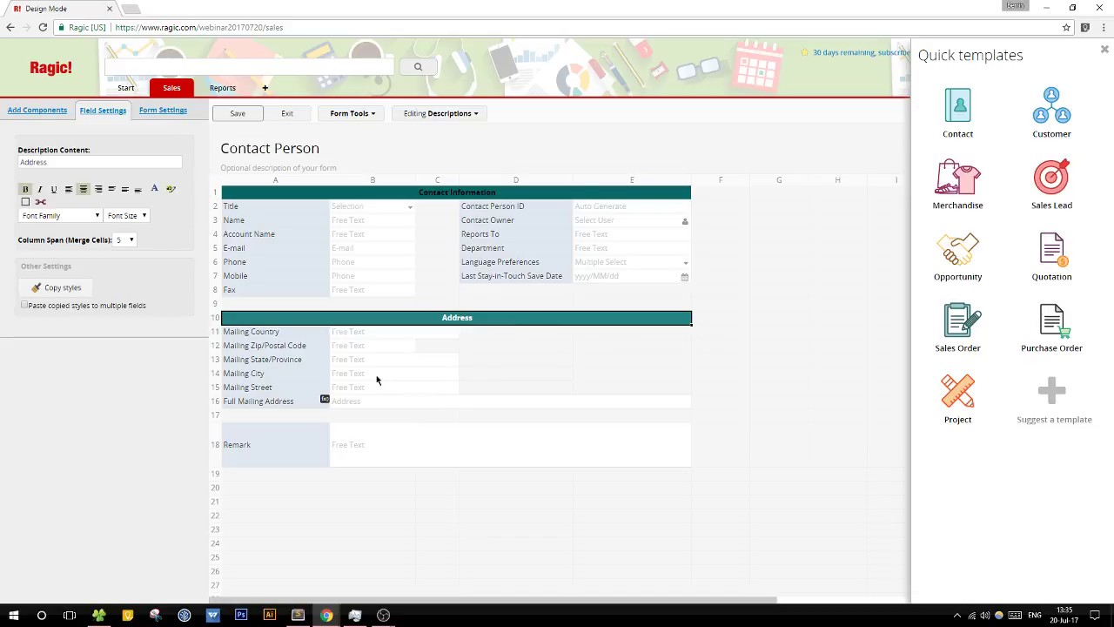
{"action": "left_click", "coordinate": [447, 199]}
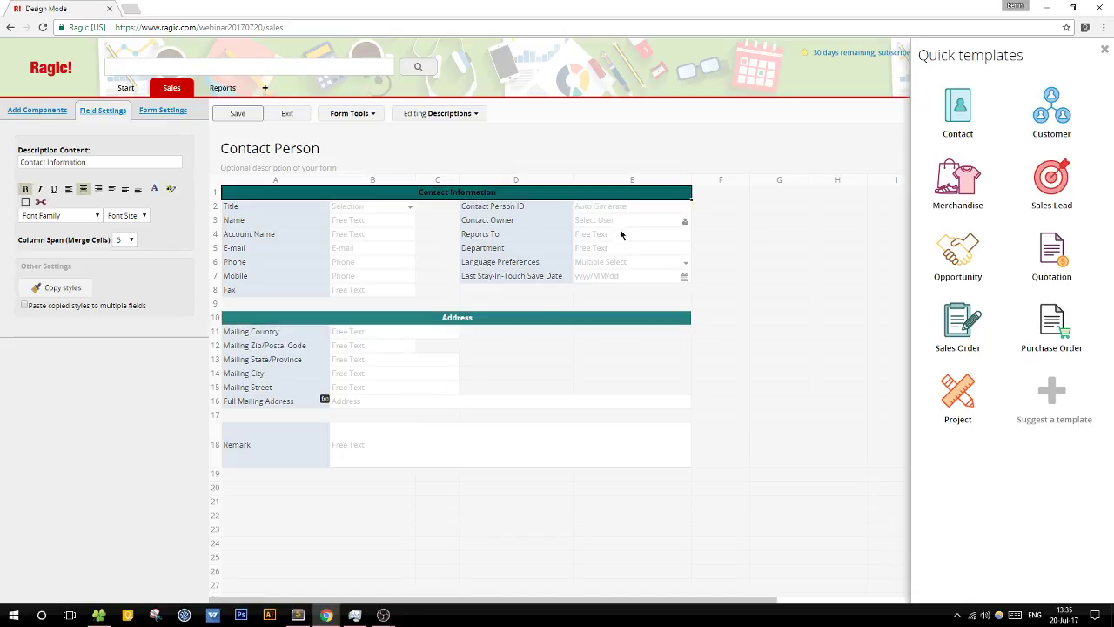
{"action": "left_click", "coordinate": [463, 319]}
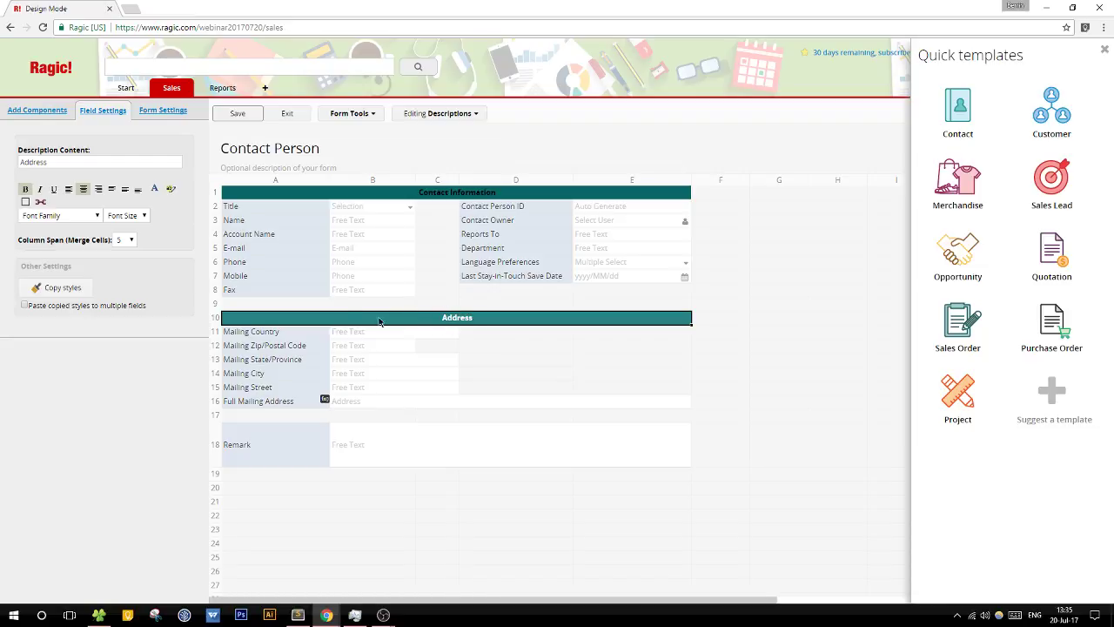
{"action": "left_click", "coordinate": [63, 287]}
{"action": "left_click", "coordinate": [64, 294]}
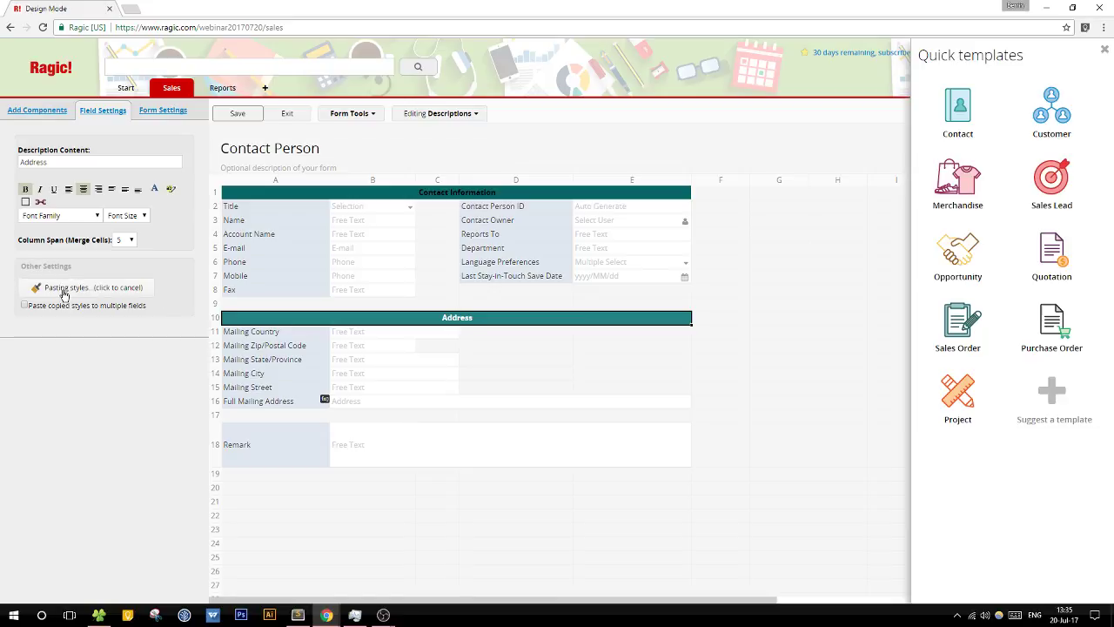
{"action": "left_click", "coordinate": [417, 195]}
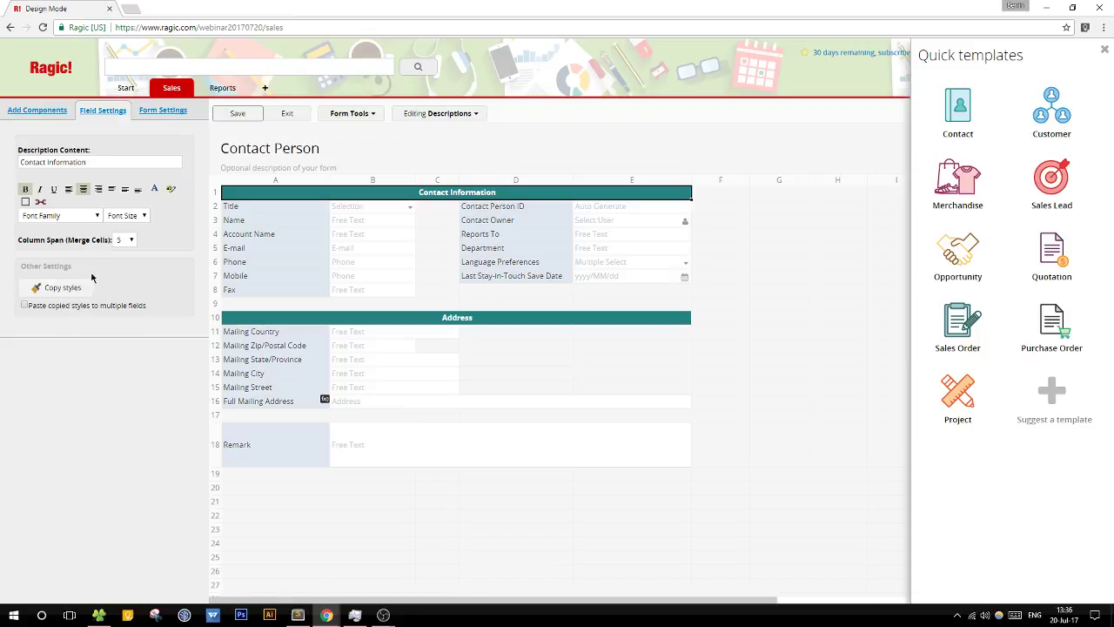
{"action": "left_click", "coordinate": [237, 113]}
Step: Make the Title label bold and right-aligned
{"action": "left_click", "coordinate": [268, 209]}
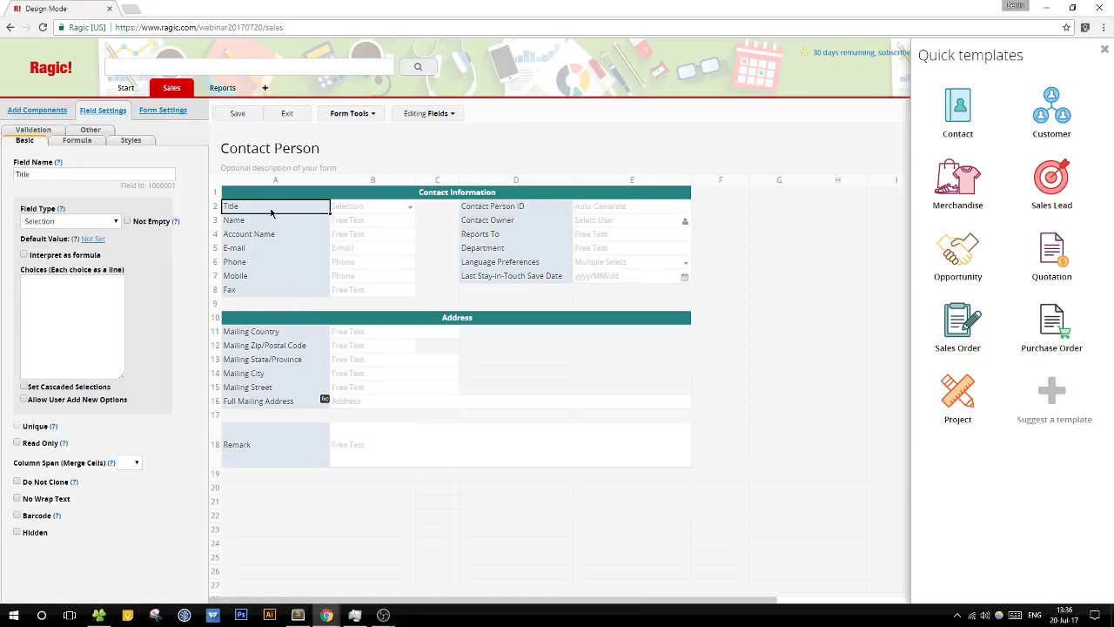
{"action": "left_click", "coordinate": [129, 141]}
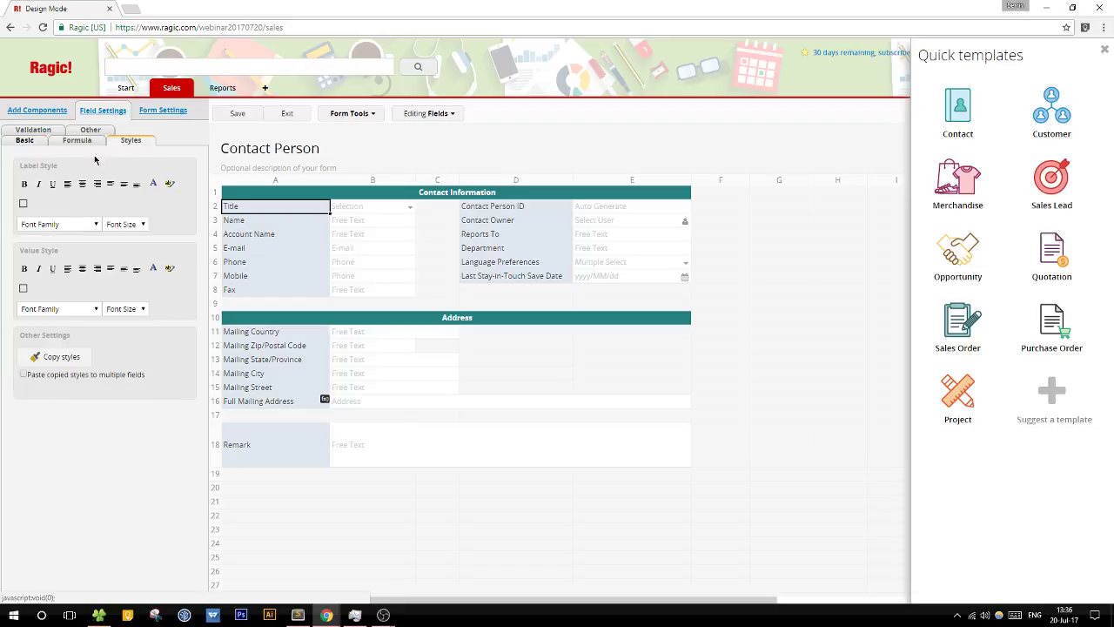
{"action": "left_click", "coordinate": [24, 185]}
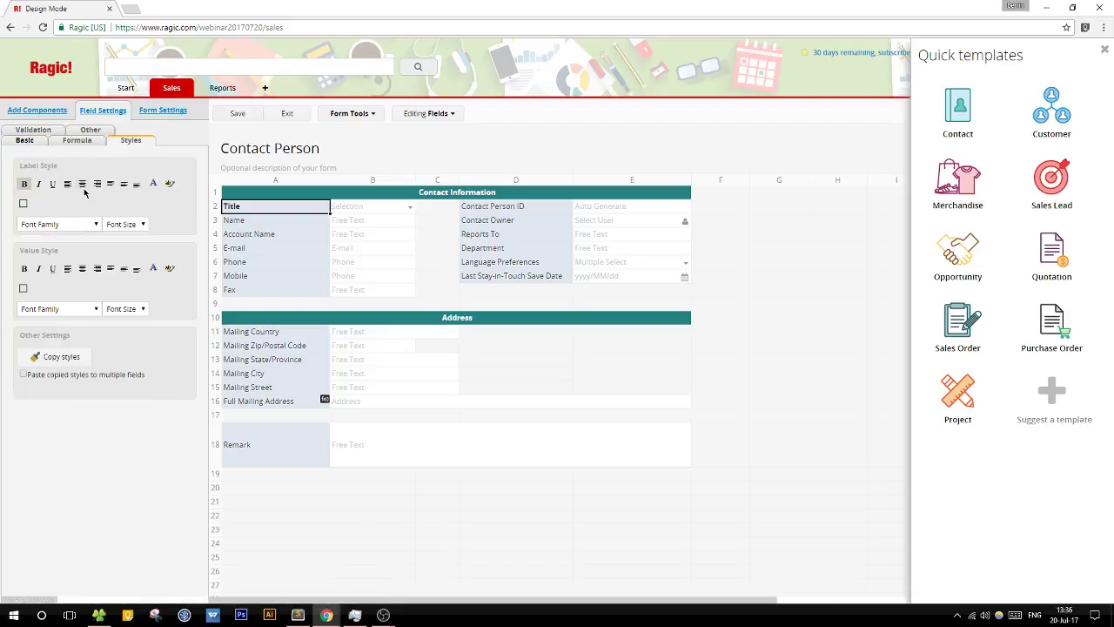
{"action": "left_click", "coordinate": [82, 184]}
{"action": "left_click", "coordinate": [97, 185]}
Step: Give the Title label a dark blue #333399 background and white text
{"action": "left_click", "coordinate": [153, 184]}
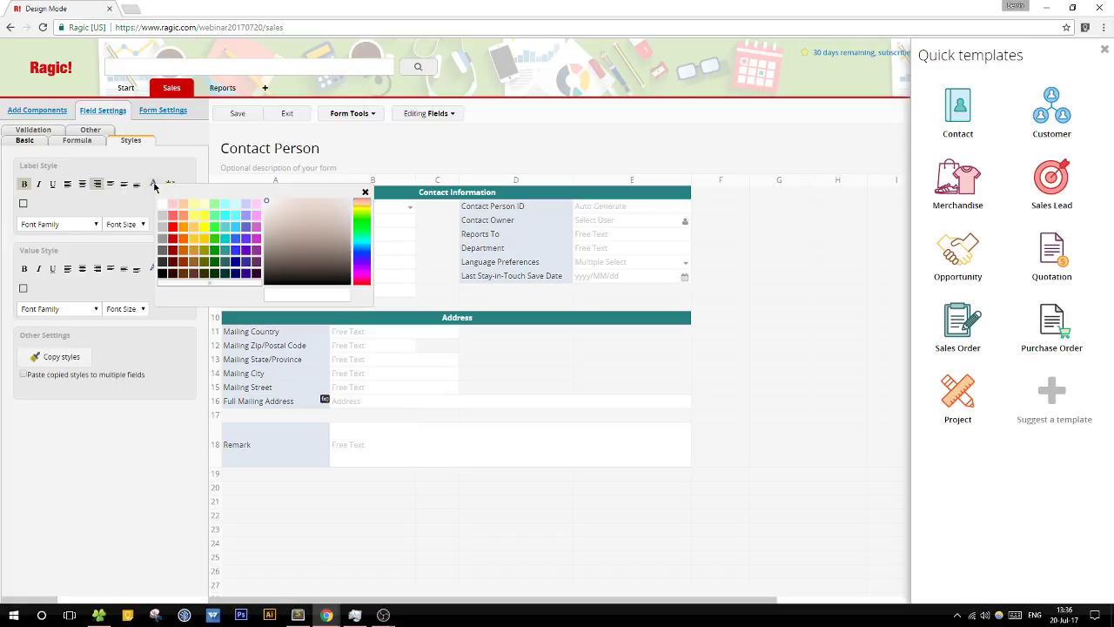
{"action": "left_click", "coordinate": [167, 184]}
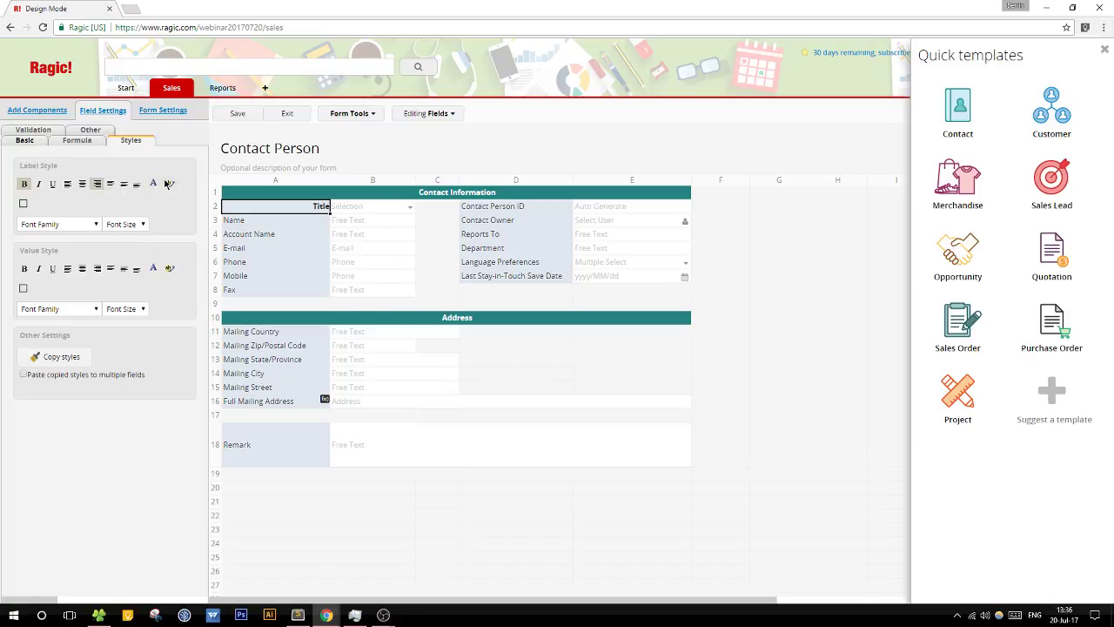
{"action": "left_click", "coordinate": [168, 185]}
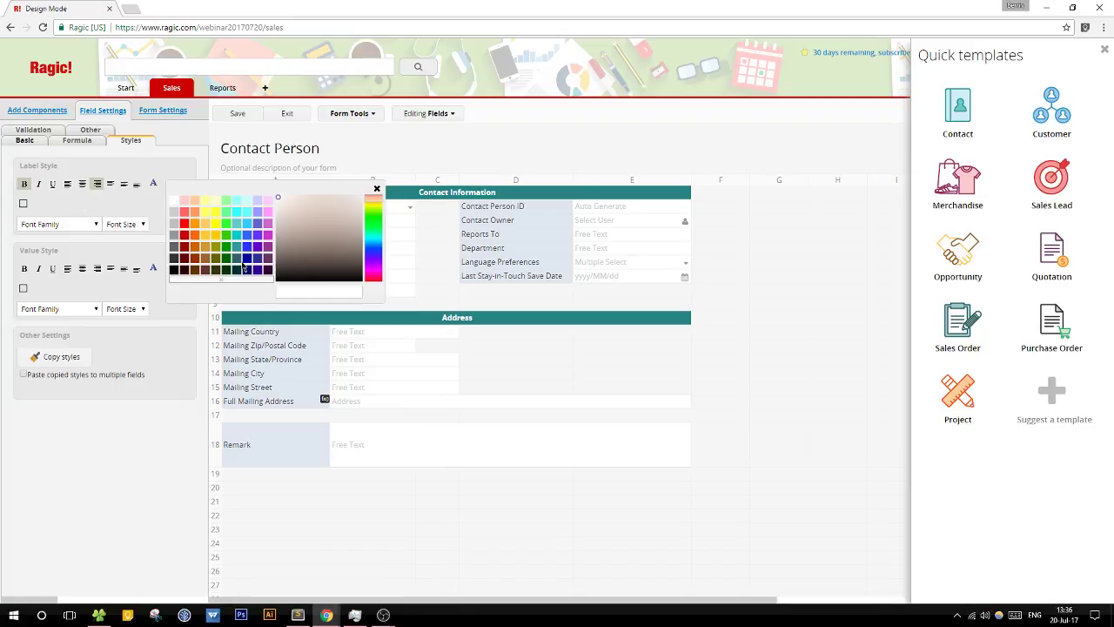
{"action": "left_click", "coordinate": [256, 259]}
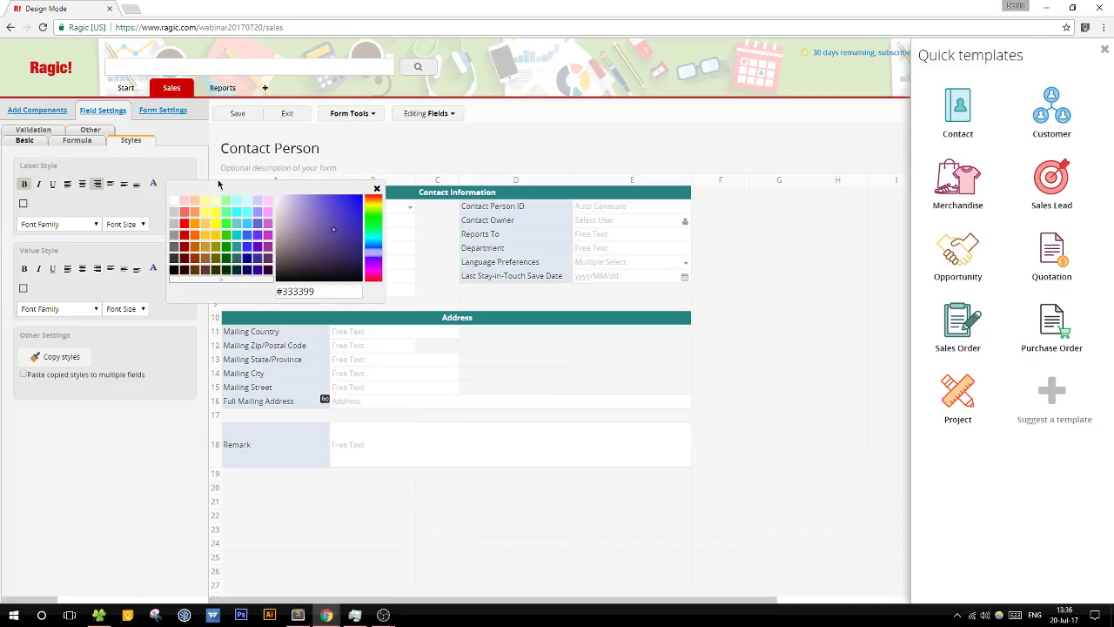
{"action": "left_click", "coordinate": [376, 188]}
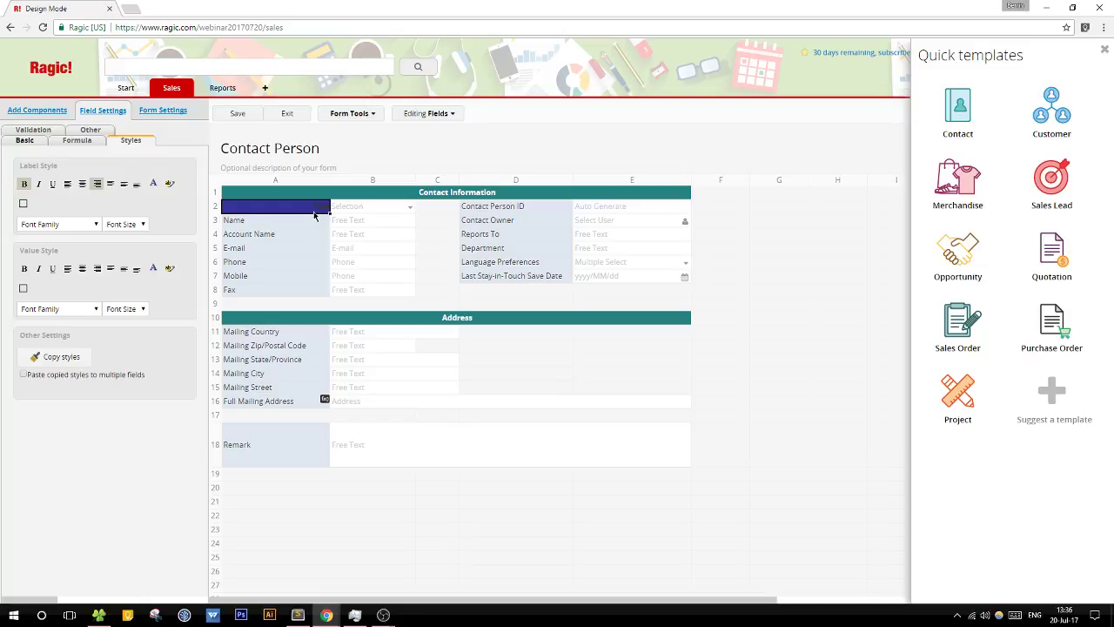
{"action": "left_click", "coordinate": [154, 184]}
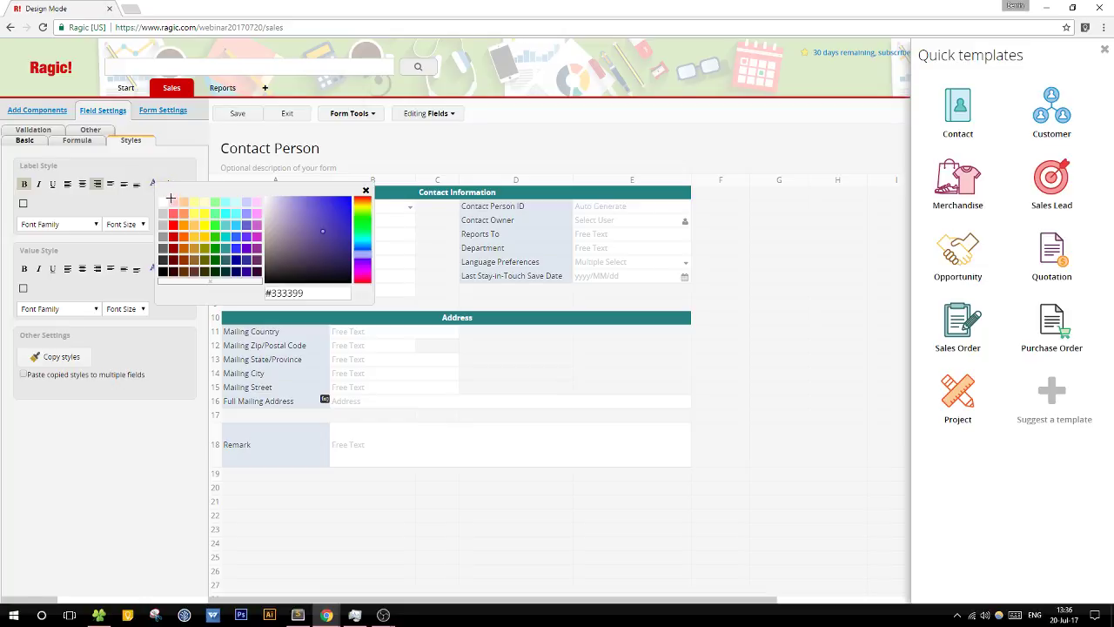
{"action": "left_click", "coordinate": [162, 201]}
{"action": "left_click", "coordinate": [366, 190]}
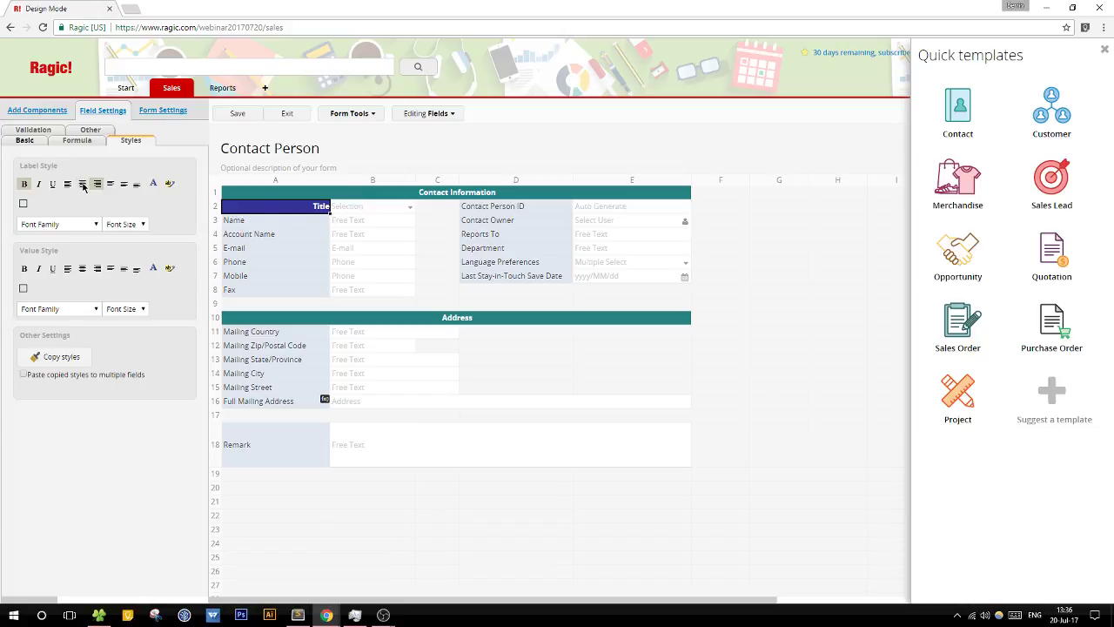
{"action": "left_click", "coordinate": [126, 185]}
Step: Paste the Title label's style onto Name and all remaining Contact Information labels
{"action": "left_click", "coordinate": [74, 361]}
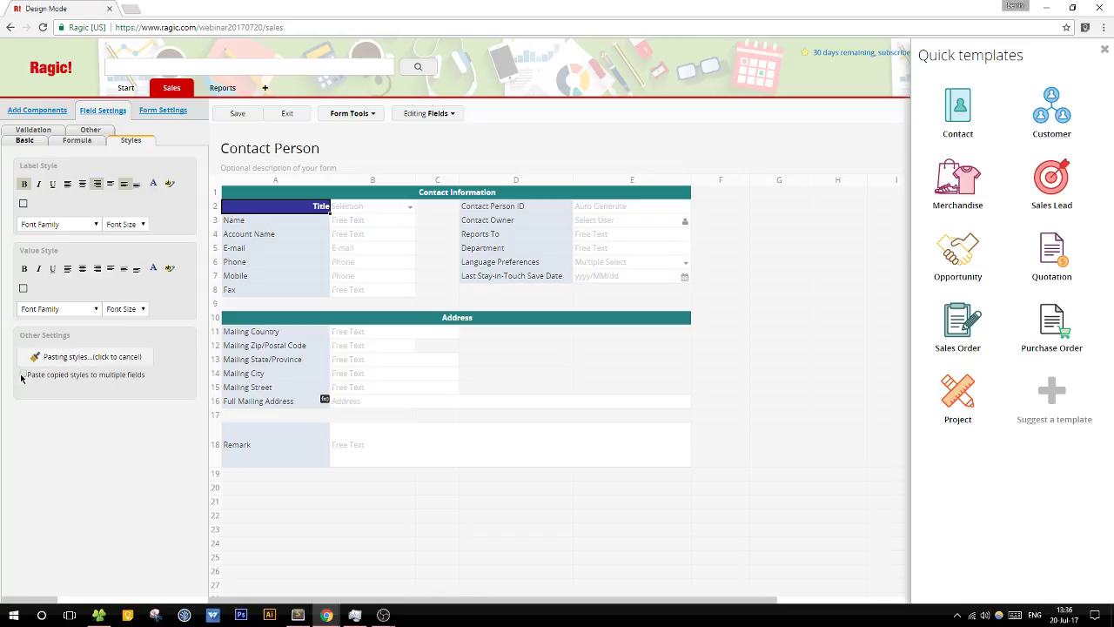
{"action": "left_click", "coordinate": [296, 224]}
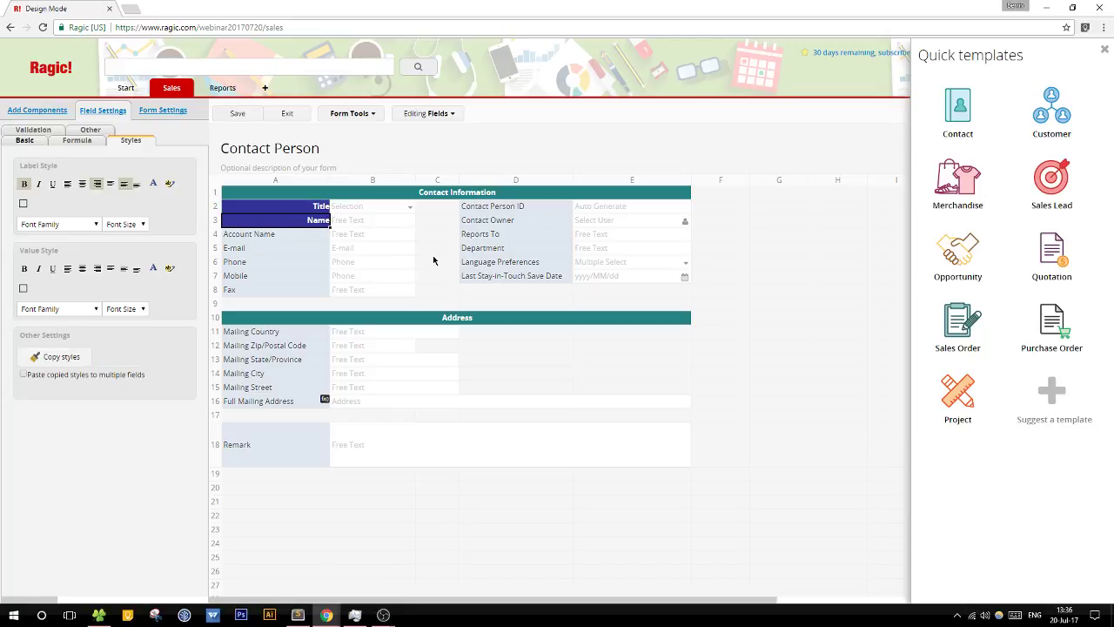
{"action": "left_click", "coordinate": [63, 357]}
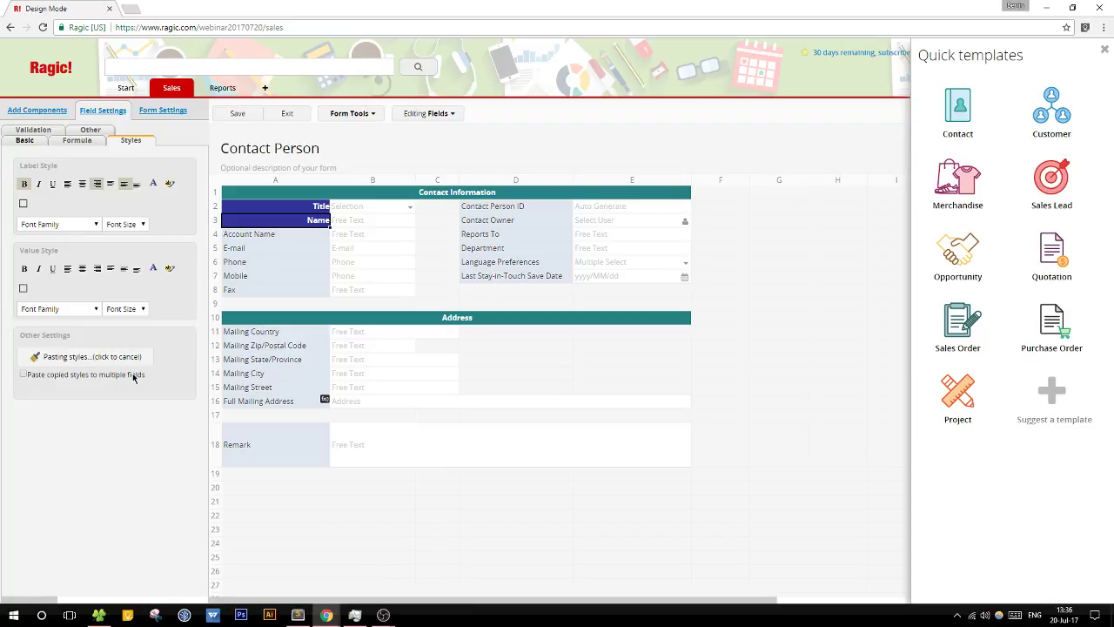
{"action": "left_click", "coordinate": [25, 376]}
{"action": "mouse_move", "coordinate": [308, 241]}
{"action": "left_mouse_down"}
{"action": "mouse_move", "coordinate": [288, 280]}
{"action": "mouse_move", "coordinate": [512, 213]}
{"action": "mouse_move", "coordinate": [480, 265]}
{"action": "mouse_move", "coordinate": [490, 283]}
{"action": "mouse_move", "coordinate": [547, 283]}
{"action": "left_mouse_up"}
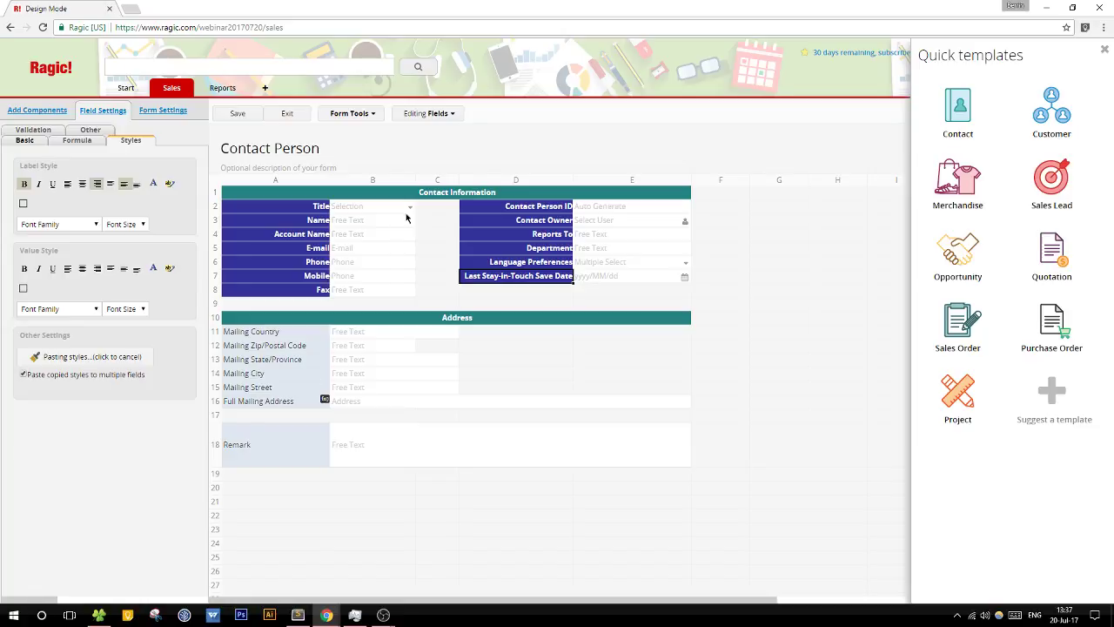
Step: Save the form design and exit to the Contact Person form
{"action": "left_click", "coordinate": [237, 114]}
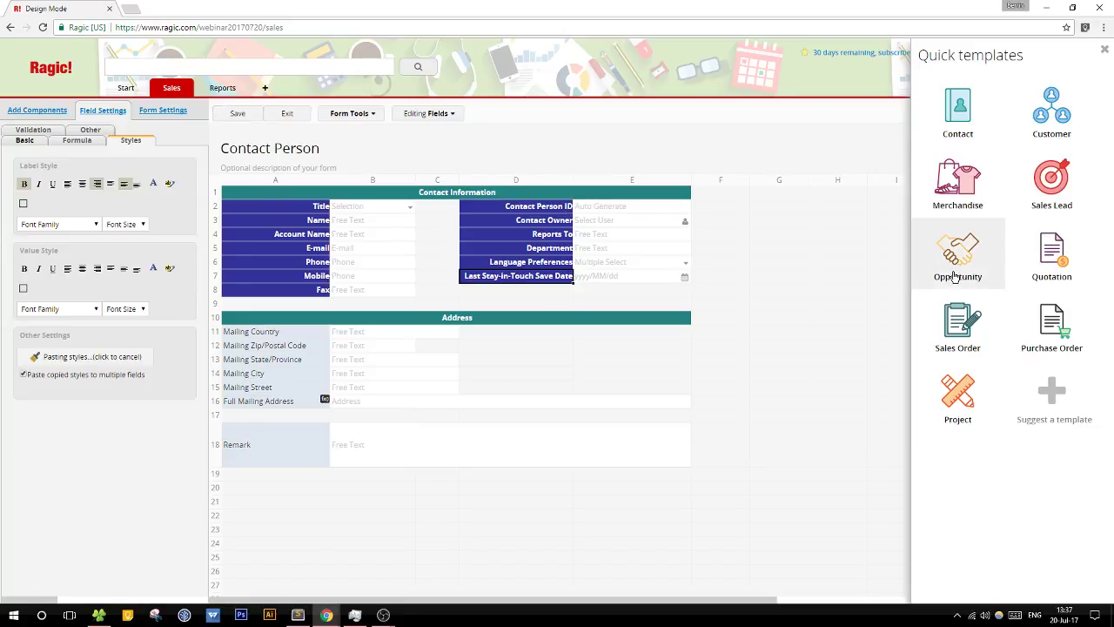
{"action": "left_click", "coordinate": [288, 114]}
{"action": "left_click", "coordinate": [335, 213]}
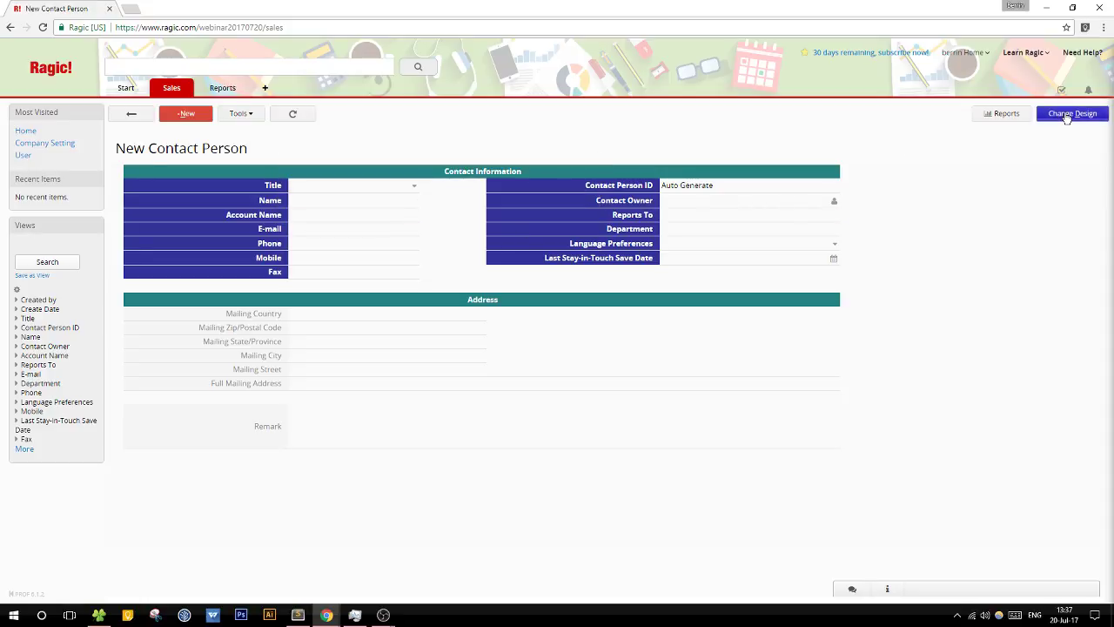
Step: Switch between design and form view, then show the Contact Person sheet's actions menu
{"action": "left_click", "coordinate": [1072, 113]}
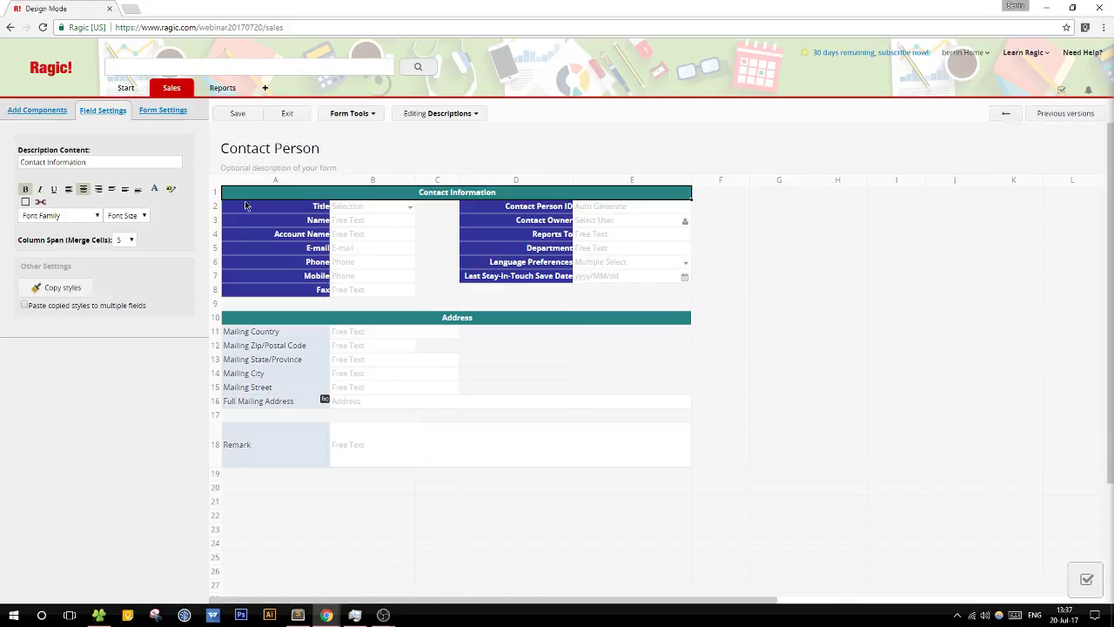
{"action": "left_click", "coordinate": [294, 117]}
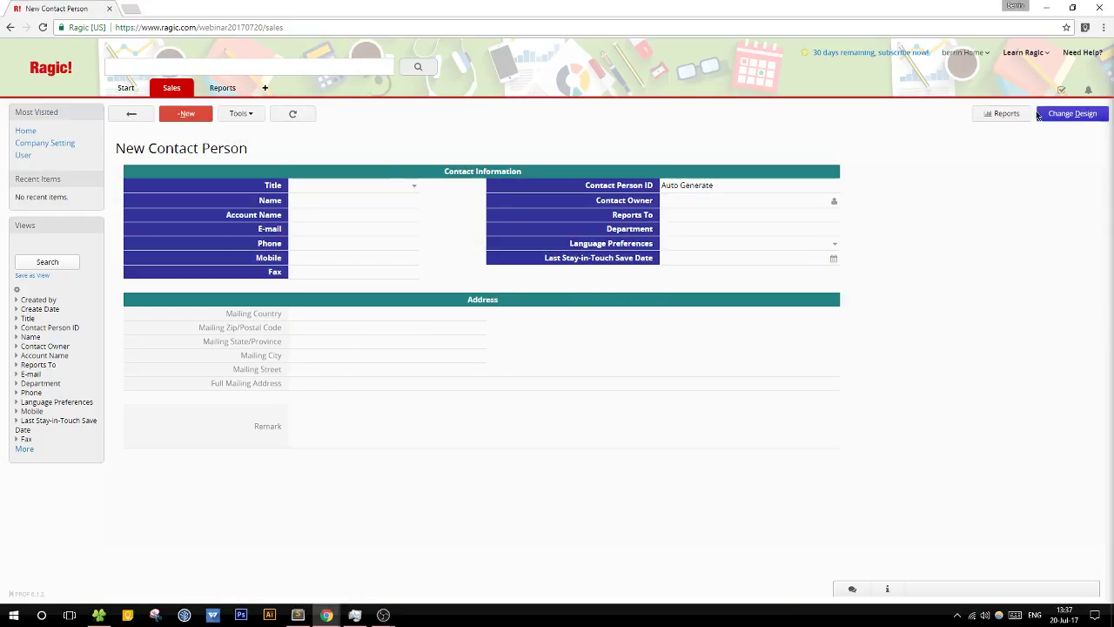
{"action": "left_click", "coordinate": [1051, 114]}
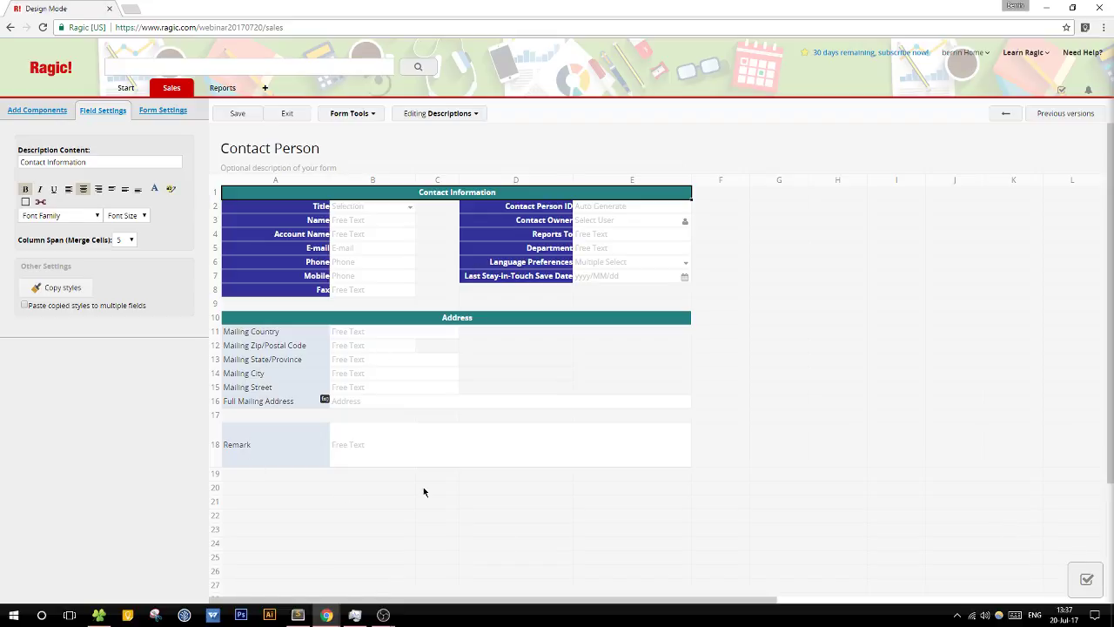
{"action": "left_click", "coordinate": [285, 119]}
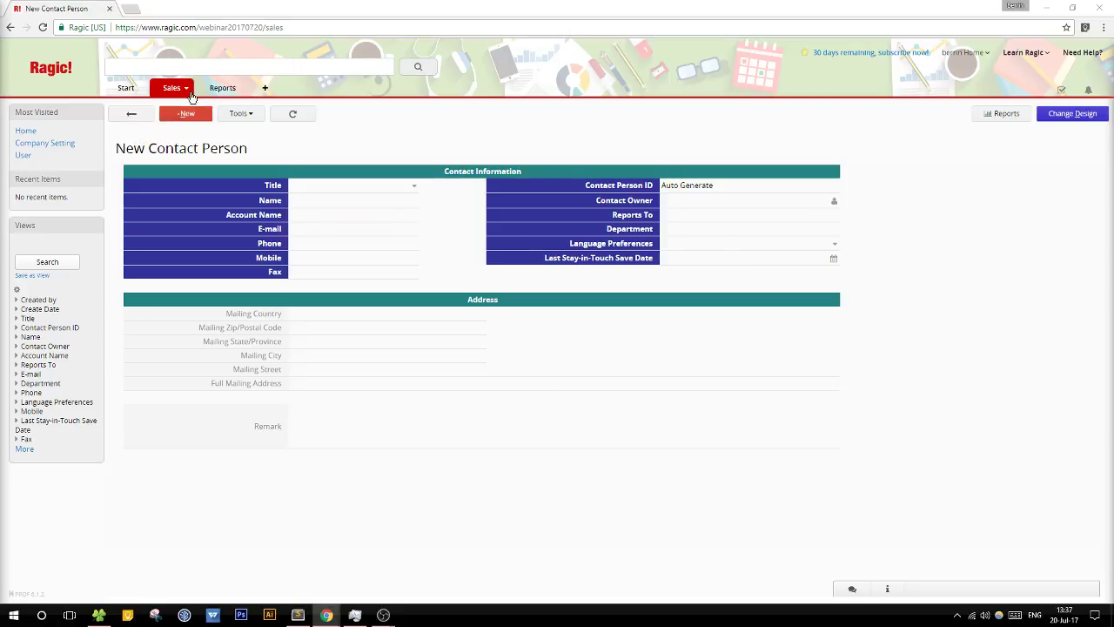
{"action": "mouse_move", "coordinate": [193, 103]}
{"action": "left_click", "coordinate": [258, 114]}
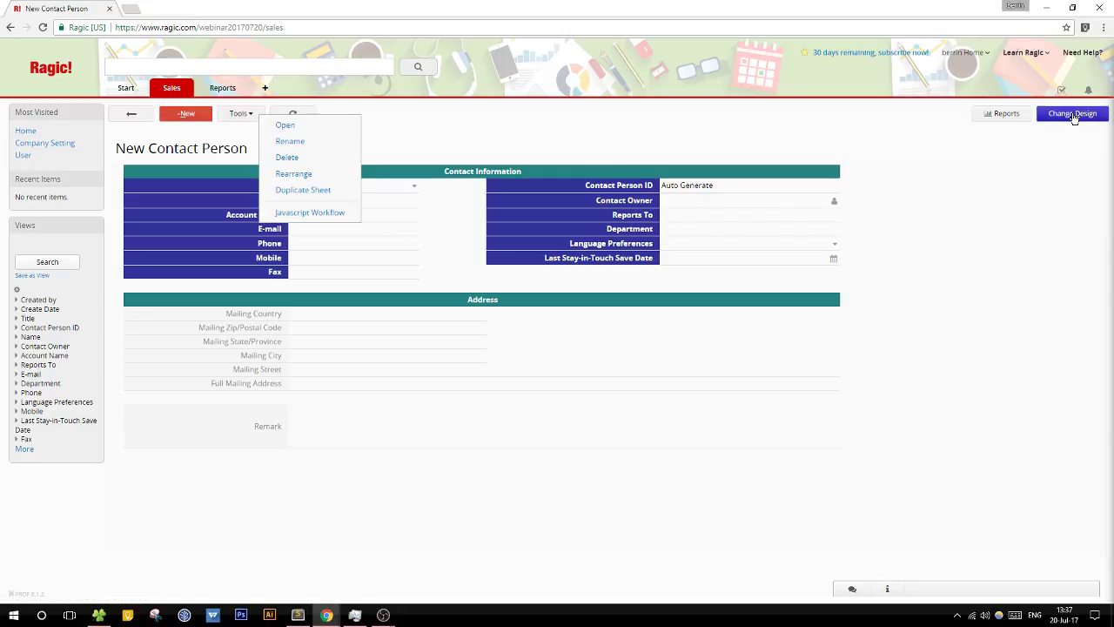
Step: Change the sheet title from Contact Person to Contacts, save, and return to the form
{"action": "left_click", "coordinate": [1072, 114]}
{"action": "left_click_drag", "start_coordinate": [342, 148], "coordinate": [272, 148]}
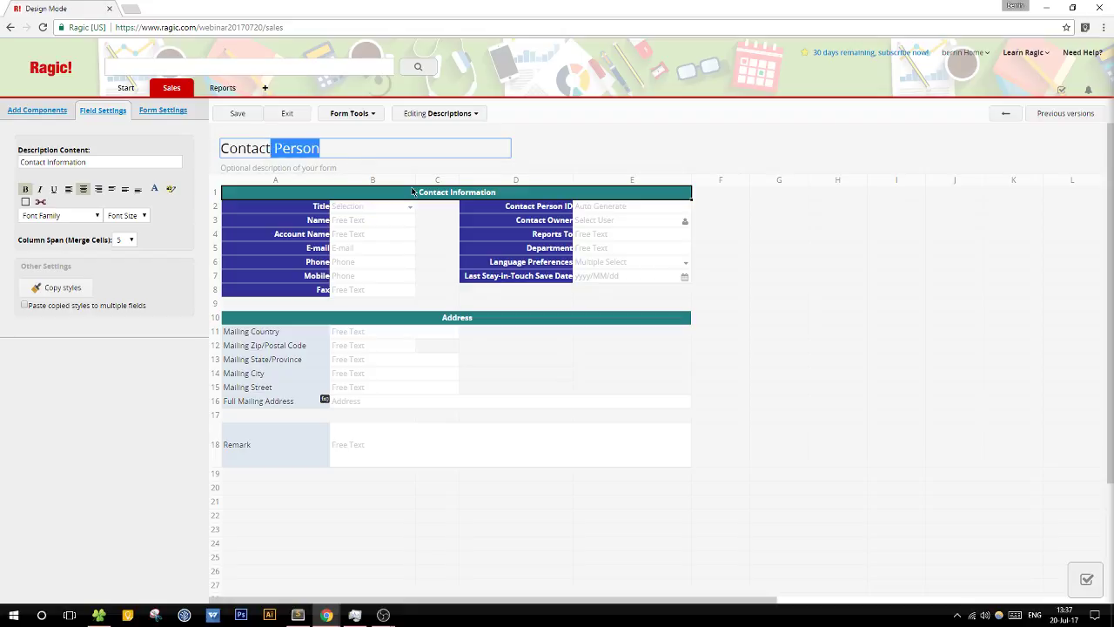
{"action": "type", "text": "s"}
{"action": "left_click", "coordinate": [239, 113]}
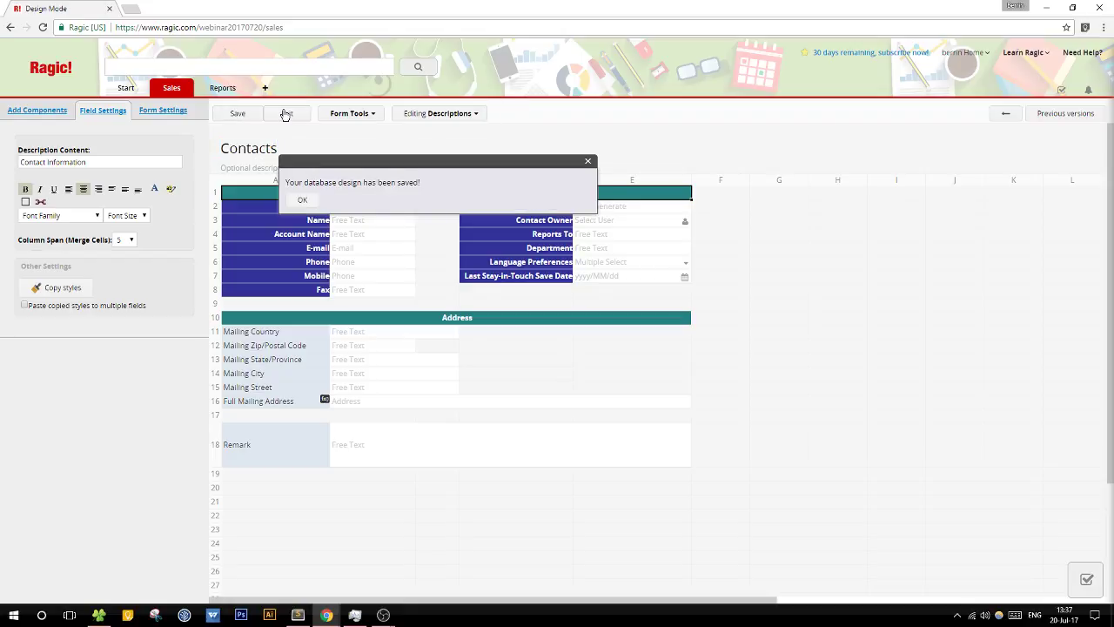
{"action": "left_click", "coordinate": [286, 114]}
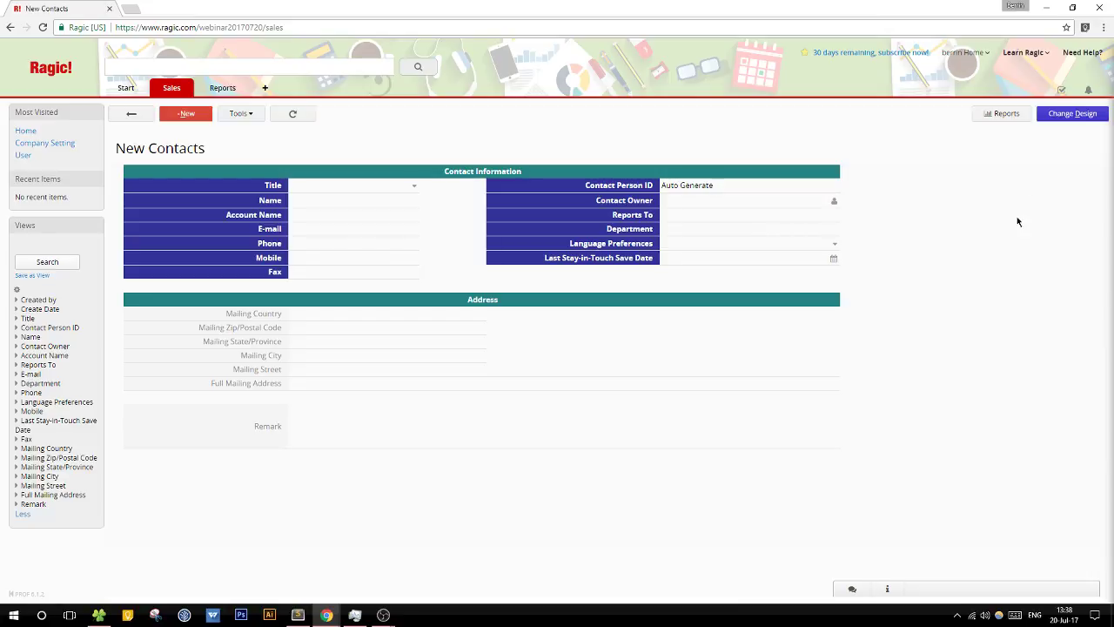
Step: Enter Design Mode for the Contacts sheet with Change Design
{"action": "left_click", "coordinate": [1073, 114]}
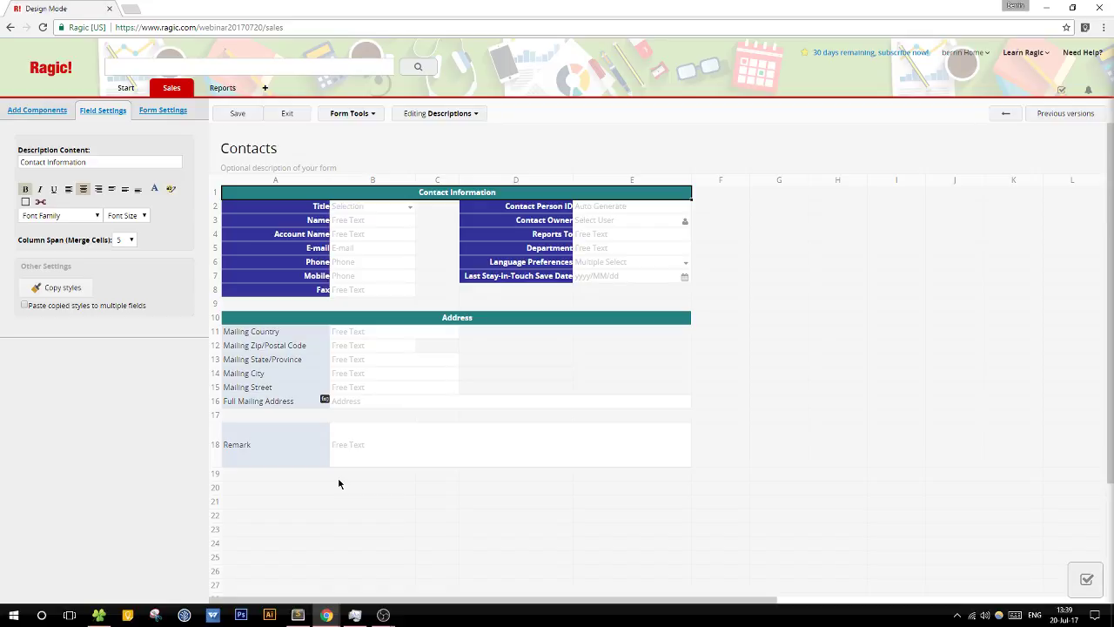
Step: Copy the Mailing Country label's plain light style onto the Title label
{"action": "left_click", "coordinate": [287, 114]}
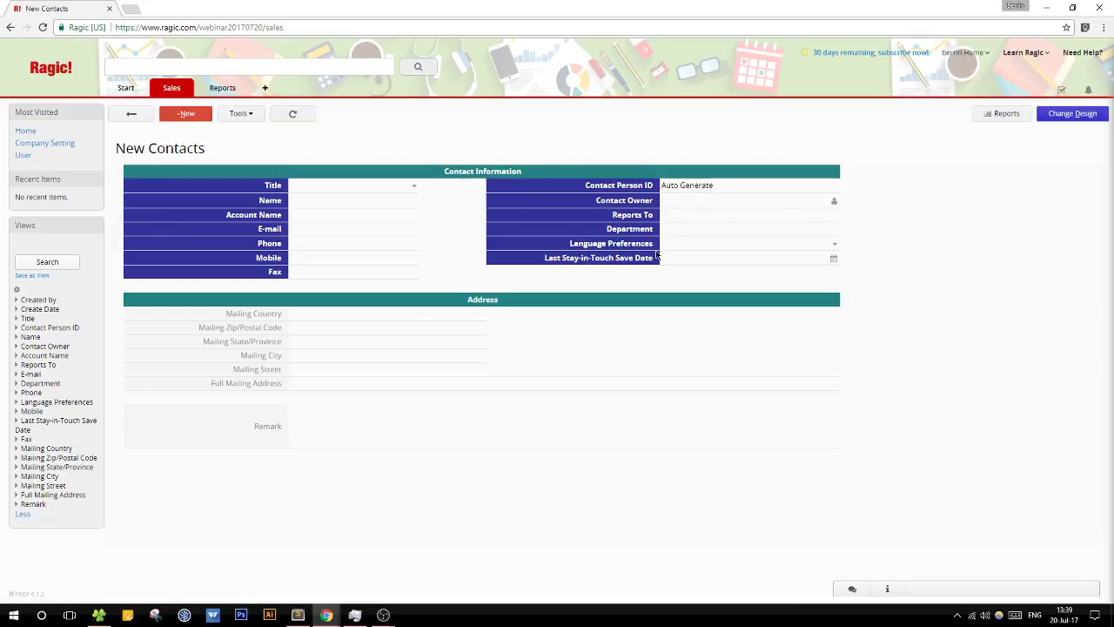
{"action": "left_click", "coordinate": [1069, 114]}
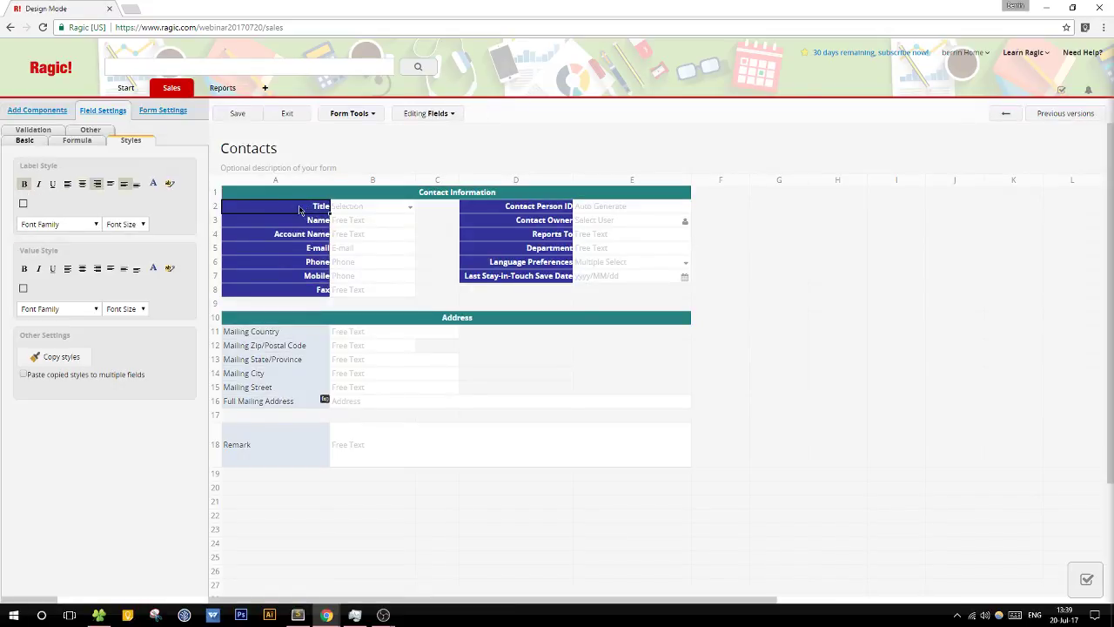
{"action": "left_click", "coordinate": [267, 334]}
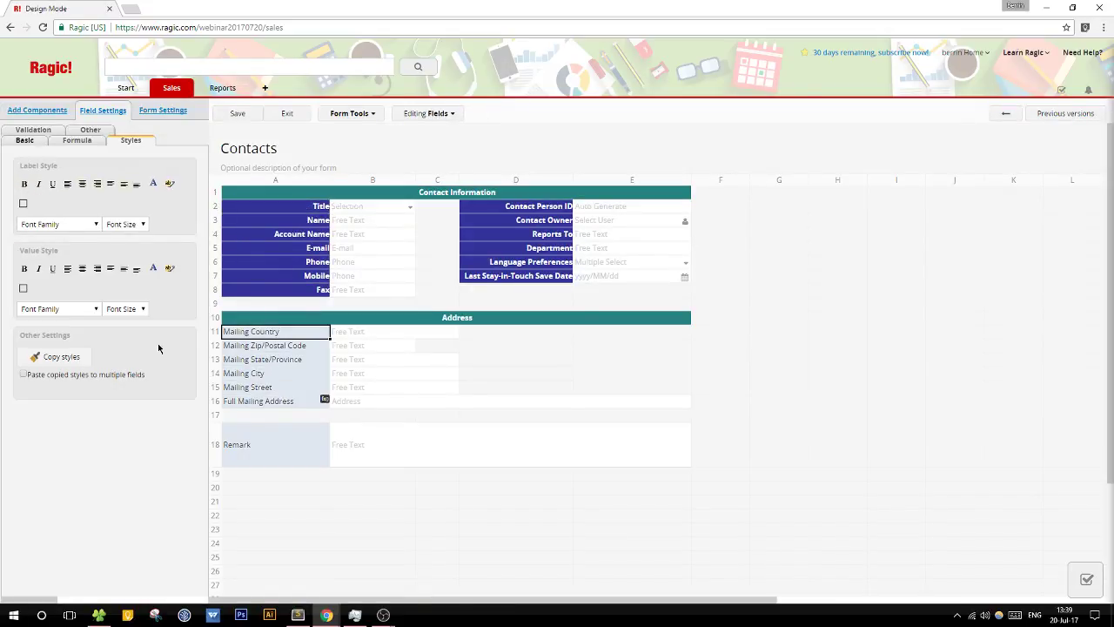
{"action": "left_click", "coordinate": [61, 356]}
{"action": "left_click", "coordinate": [299, 209]}
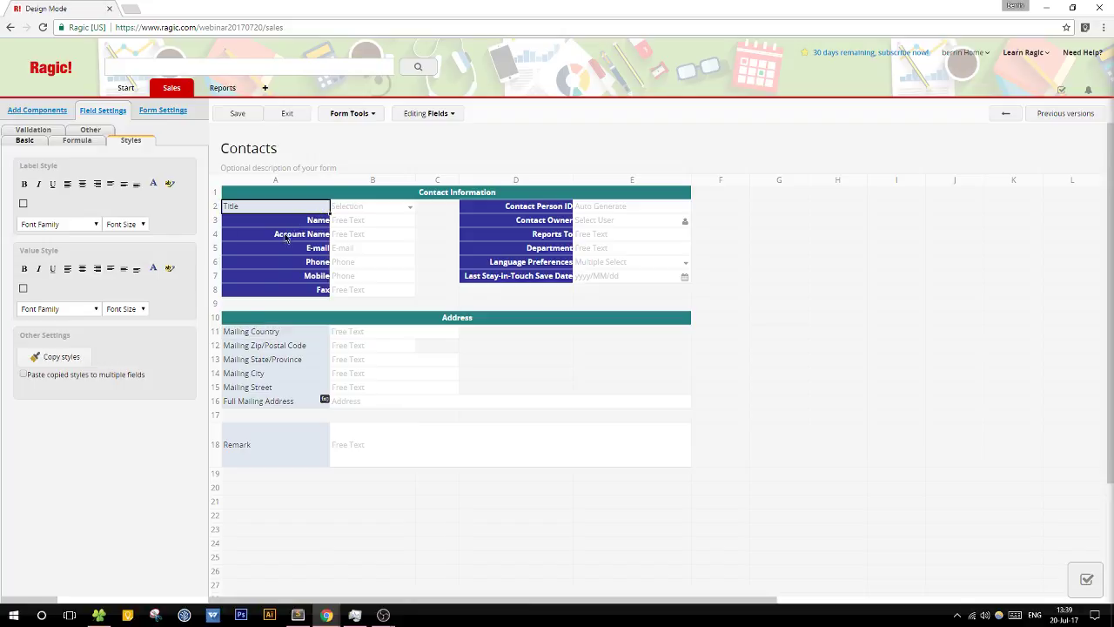
Step: Paste the Mailing Country style onto all remaining Contact Information labels and save the design
{"action": "left_click", "coordinate": [273, 338]}
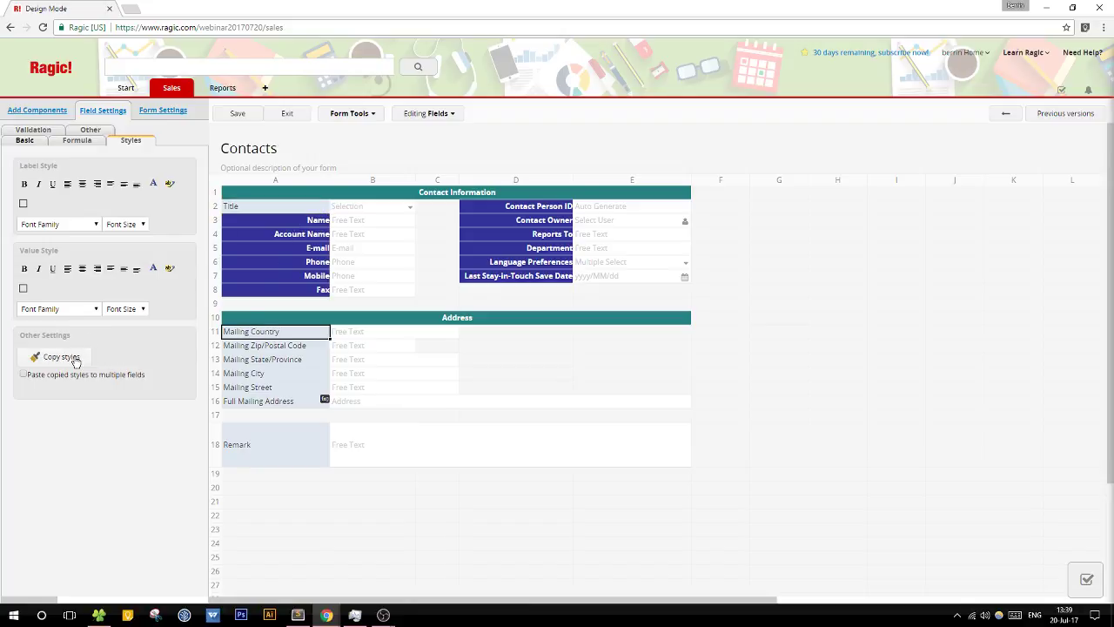
{"action": "left_click", "coordinate": [73, 359]}
{"action": "left_click", "coordinate": [24, 375]}
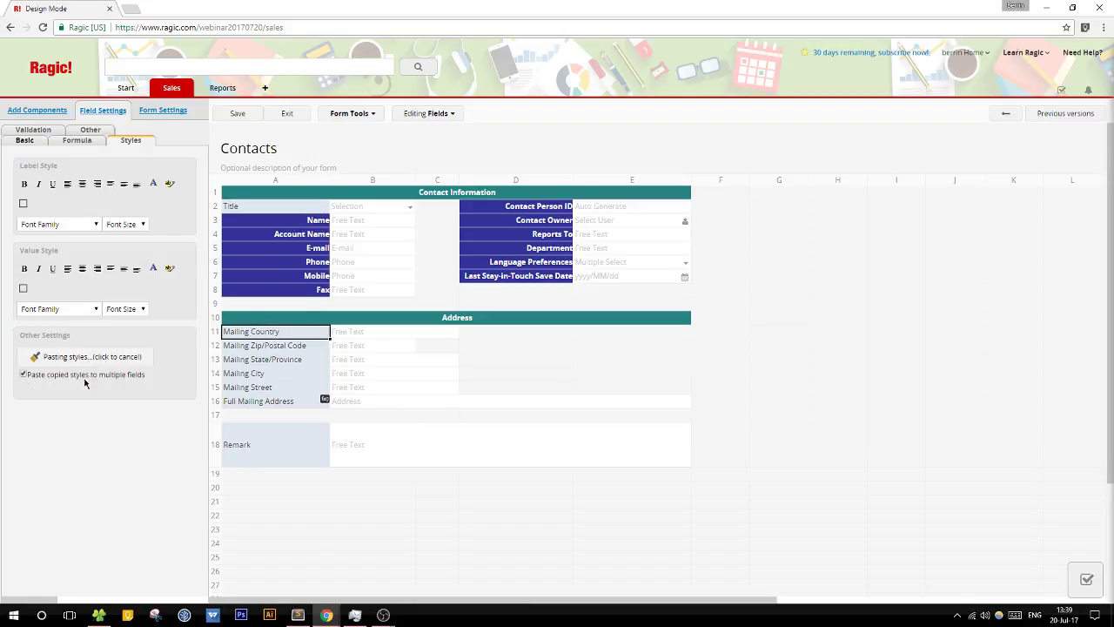
{"action": "mouse_move", "coordinate": [301, 223]}
{"action": "left_mouse_down"}
{"action": "mouse_move", "coordinate": [276, 272]}
{"action": "mouse_move", "coordinate": [276, 287]}
{"action": "mouse_move", "coordinate": [301, 294]}
{"action": "left_mouse_up"}
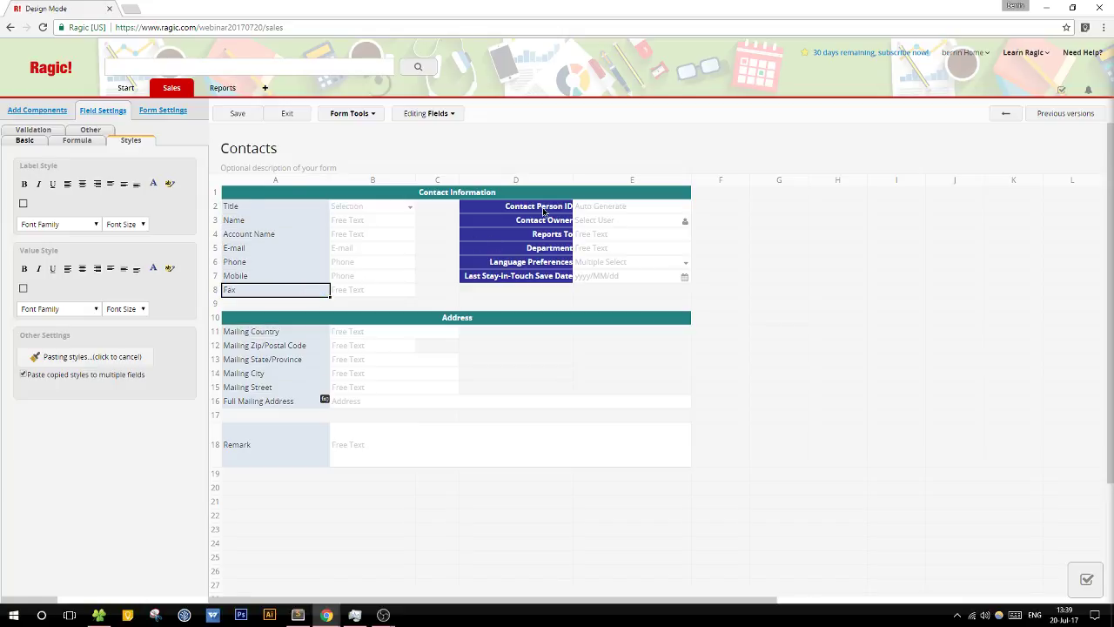
{"action": "left_click", "coordinate": [545, 212]}
{"action": "left_click", "coordinate": [540, 225]}
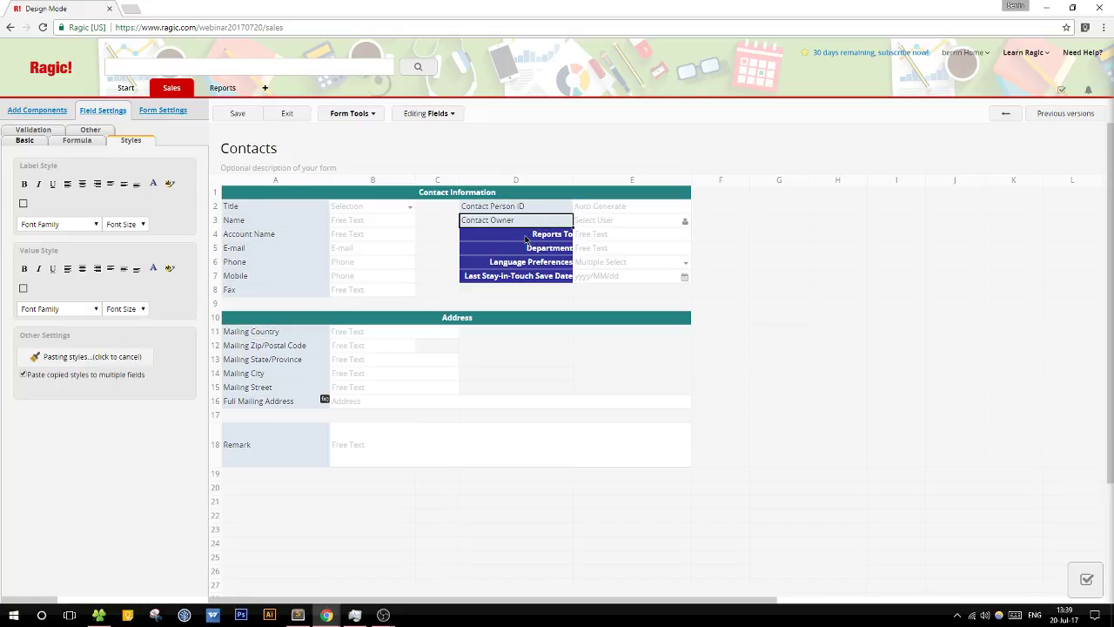
{"action": "mouse_move", "coordinate": [528, 237]}
{"action": "left_mouse_down"}
{"action": "mouse_move", "coordinate": [505, 281]}
{"action": "mouse_move", "coordinate": [417, 293]}
{"action": "left_mouse_up"}
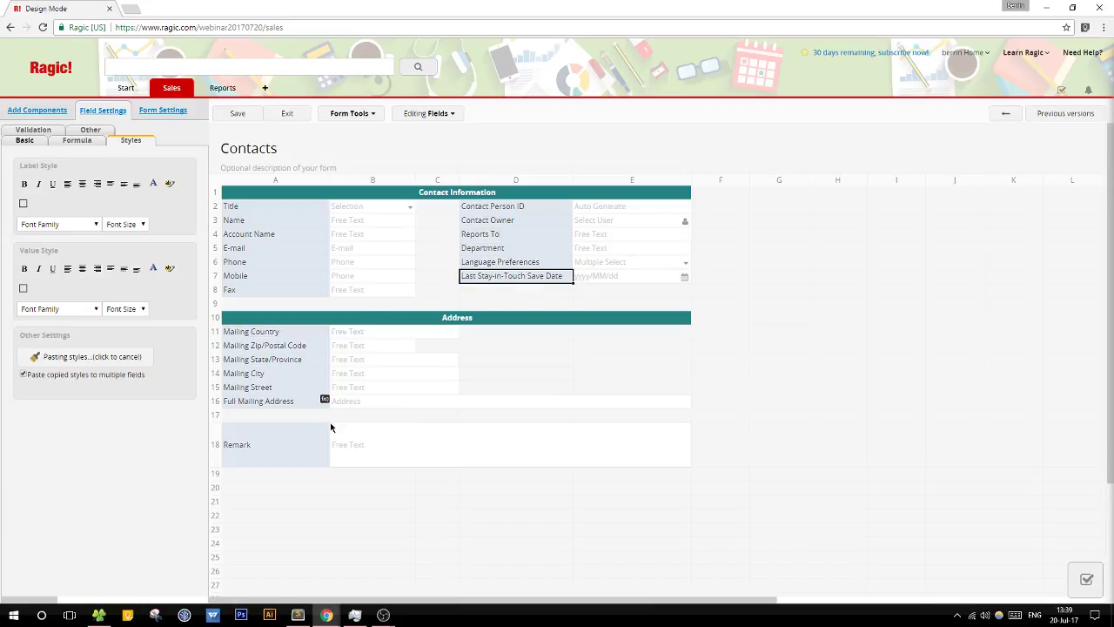
{"action": "left_click", "coordinate": [232, 116]}
{"action": "left_click", "coordinate": [24, 140]}
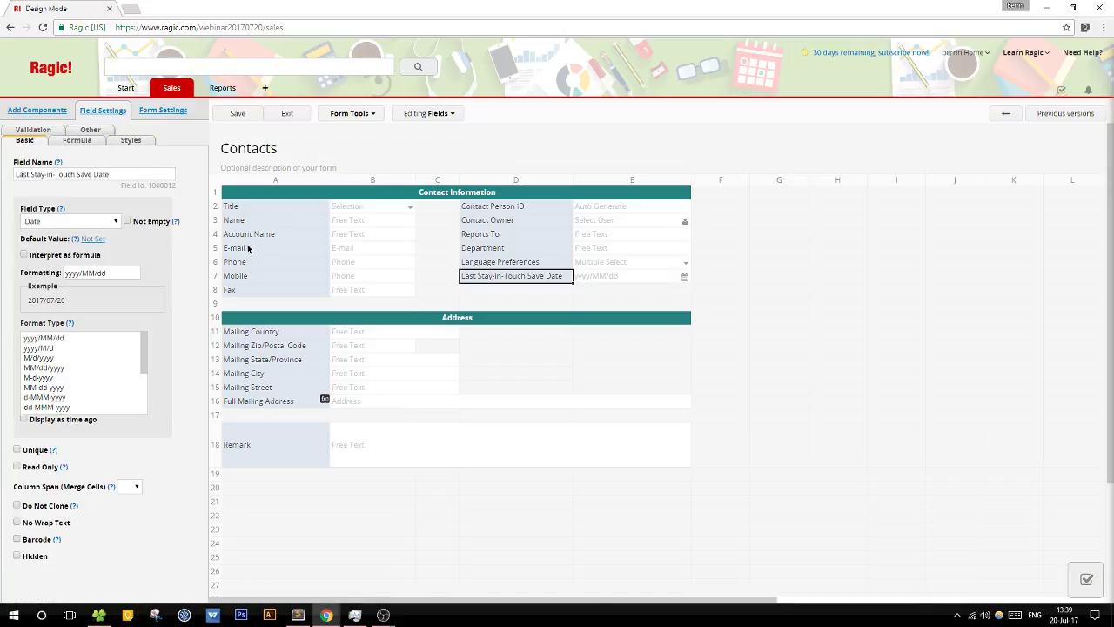
{"action": "left_click", "coordinate": [287, 116]}
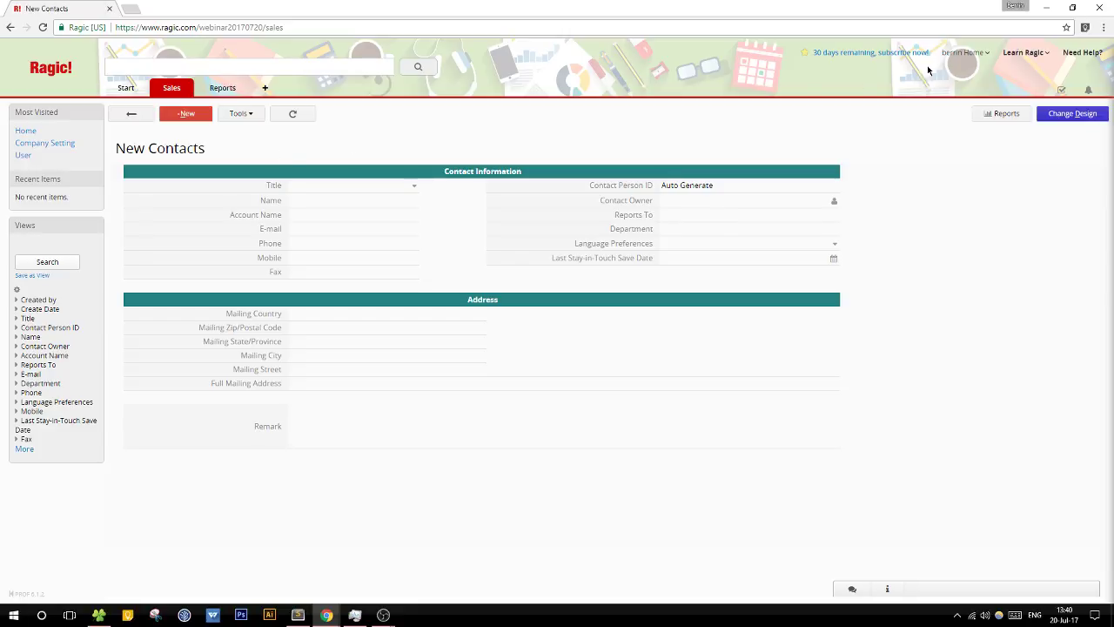
{"action": "left_click", "coordinate": [1072, 117]}
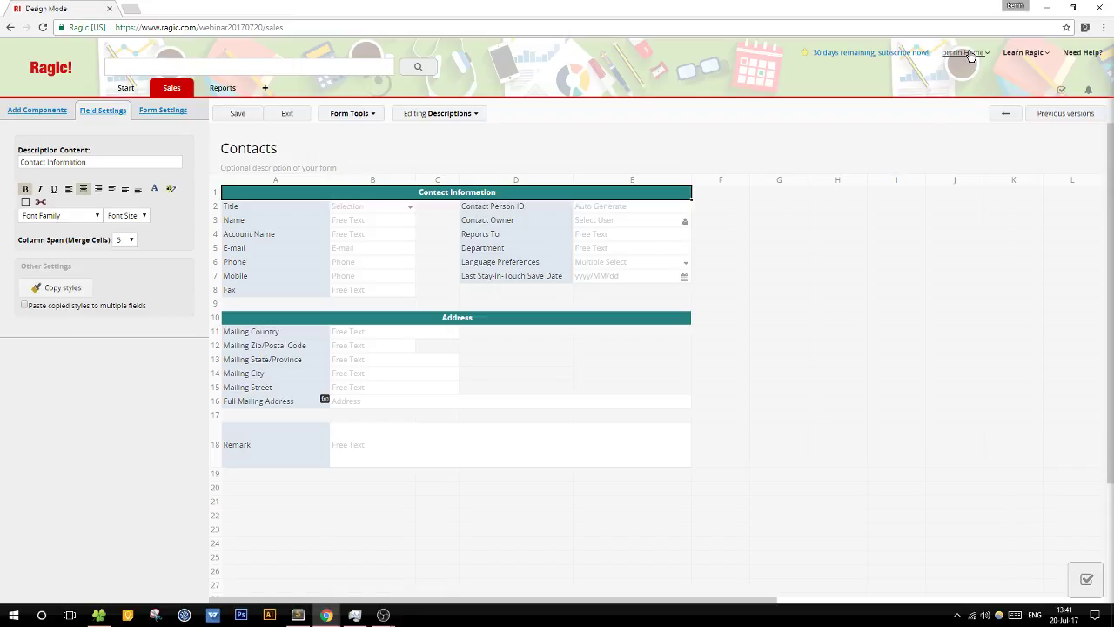
Step: Open Learn Ragic > What's New? and scroll through the announcements side panel
{"action": "mouse_move", "coordinate": [1025, 52]}
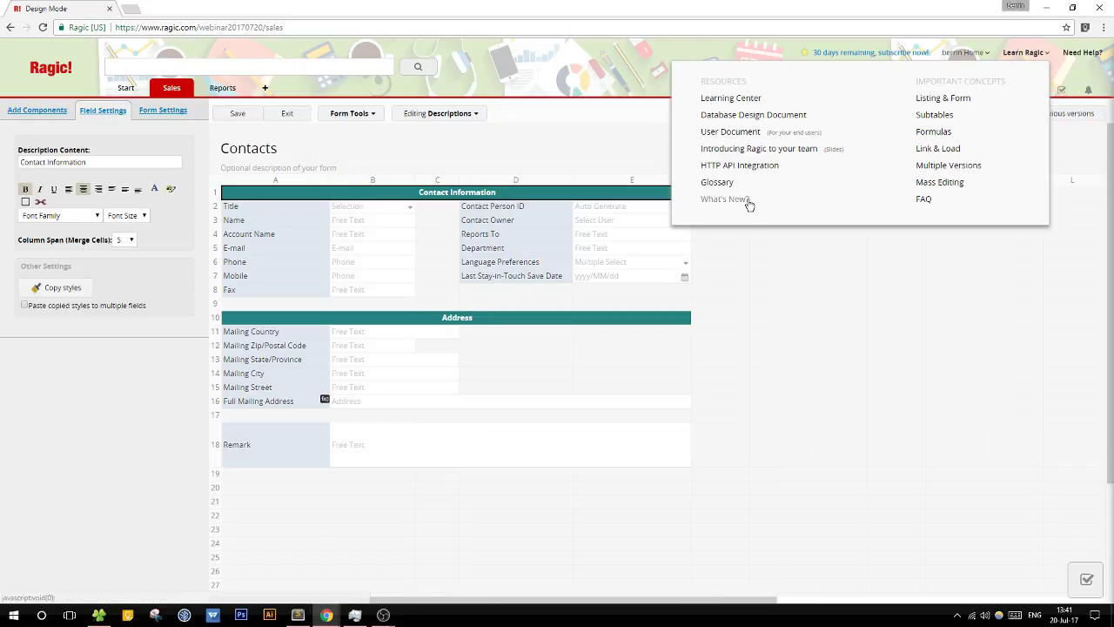
{"action": "left_click", "coordinate": [741, 199]}
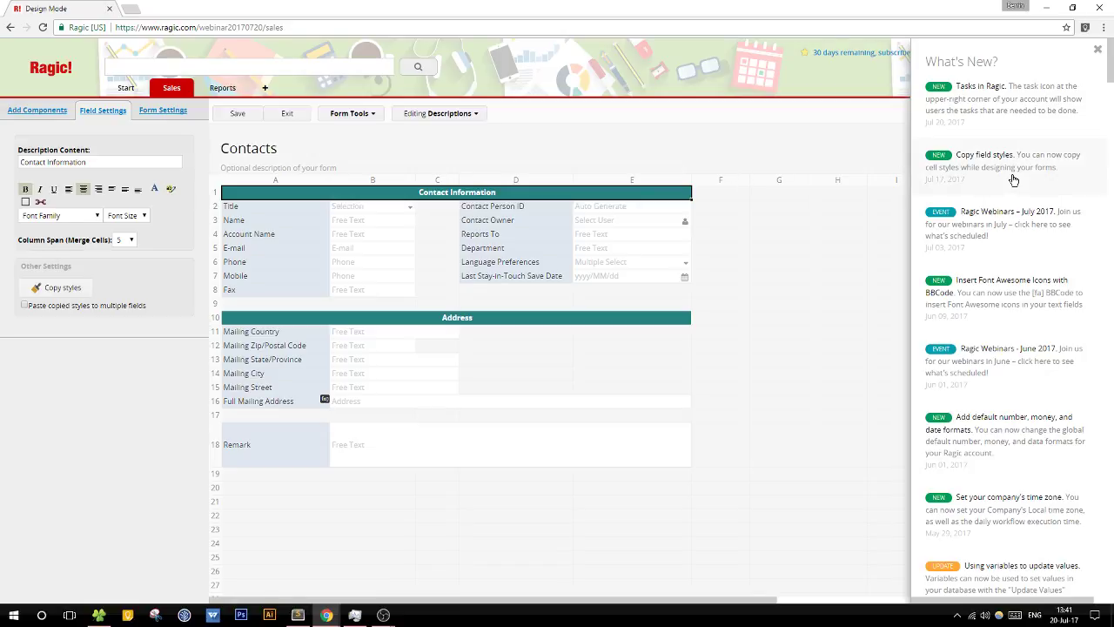
{"action": "scroll", "coordinate": [1027, 200], "scroll_direction": "down", "scroll_amount": 2}
{"action": "scroll", "coordinate": [1043, 223], "scroll_direction": "up", "scroll_amount": 1}
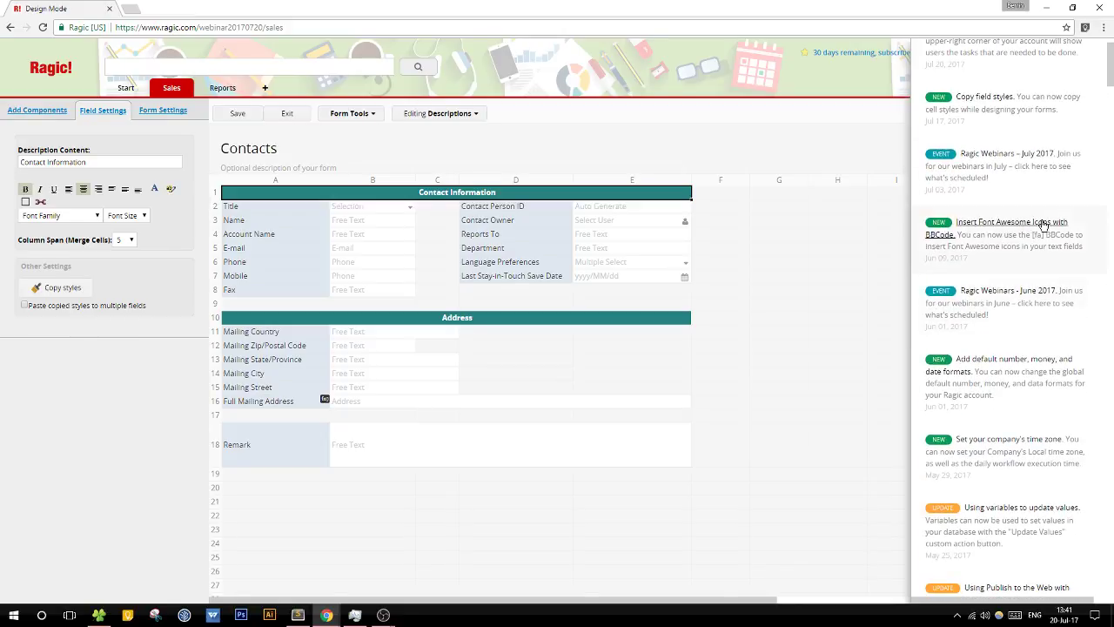
{"action": "scroll", "coordinate": [1049, 228], "scroll_direction": "down", "scroll_amount": 2}
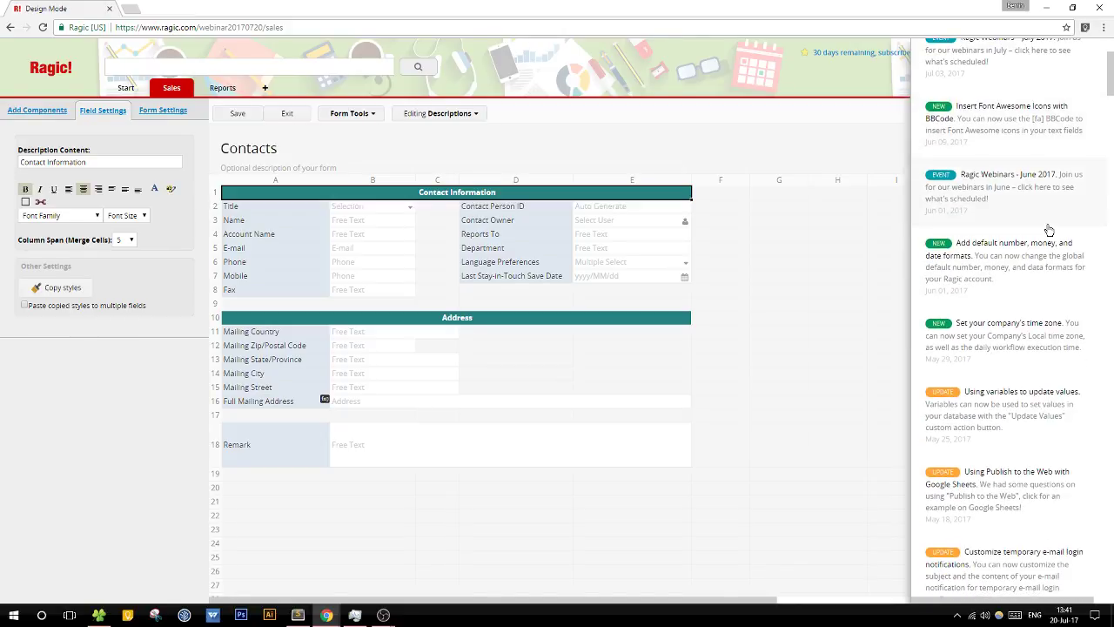
{"action": "scroll", "coordinate": [1049, 228], "scroll_direction": "up", "scroll_amount": 3}
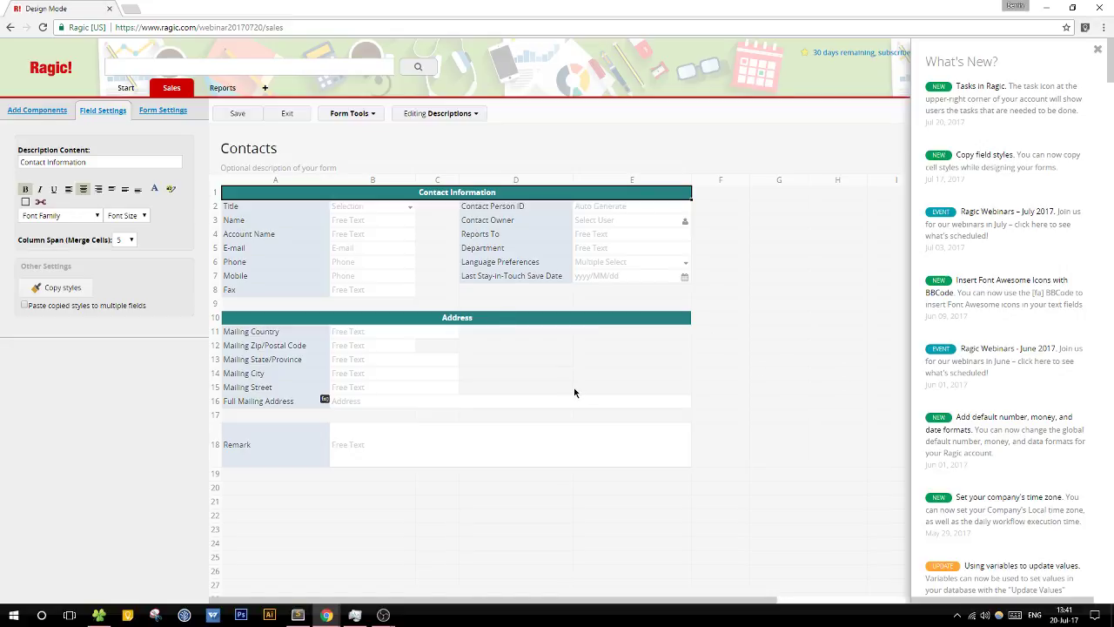
Step: Show the Last Stay-in-Touch Save Date field's Date format options, including yyyy/MM/dd
{"action": "left_click", "coordinate": [544, 281]}
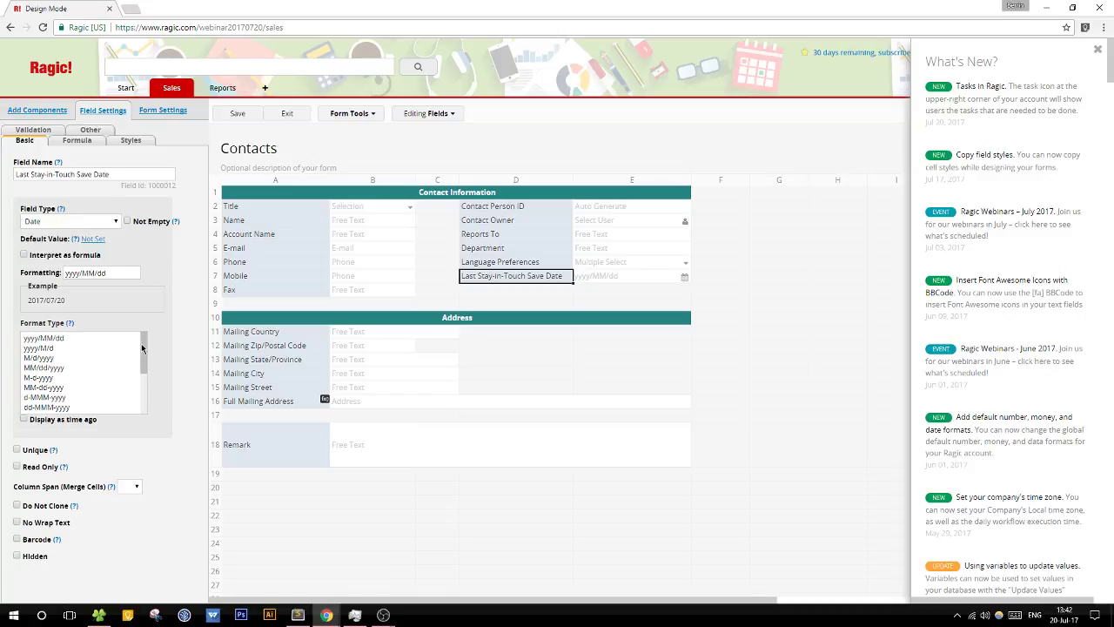
{"action": "left_click_drag", "start_coordinate": [143, 350], "coordinate": [144, 391]}
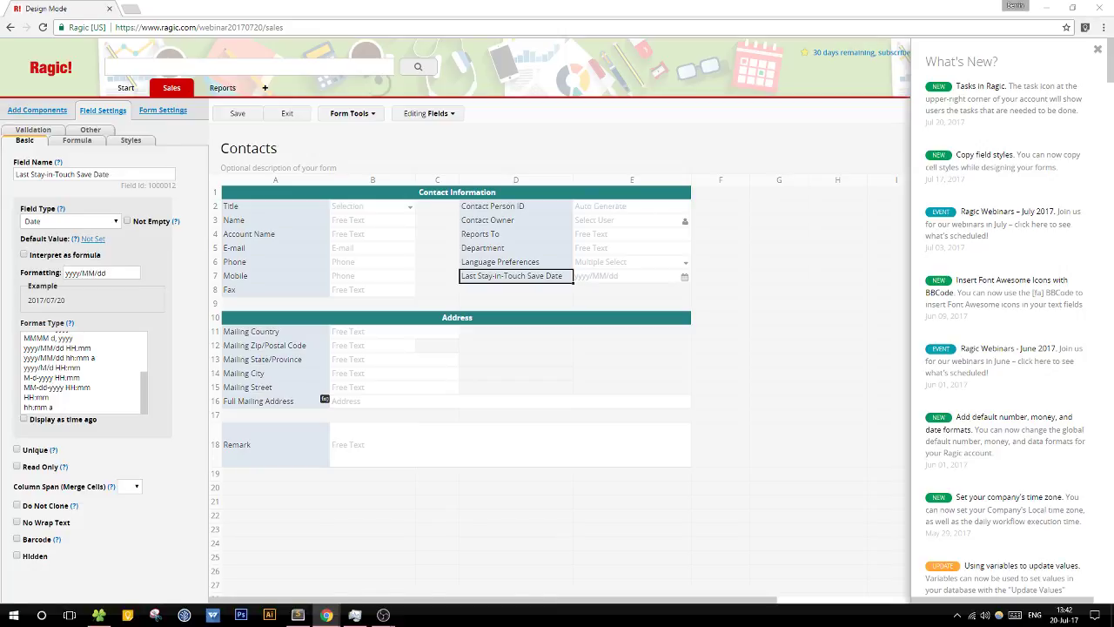
Step: Leave design mode, review the Title choices, and start a new contact record
{"action": "left_click", "coordinate": [294, 113]}
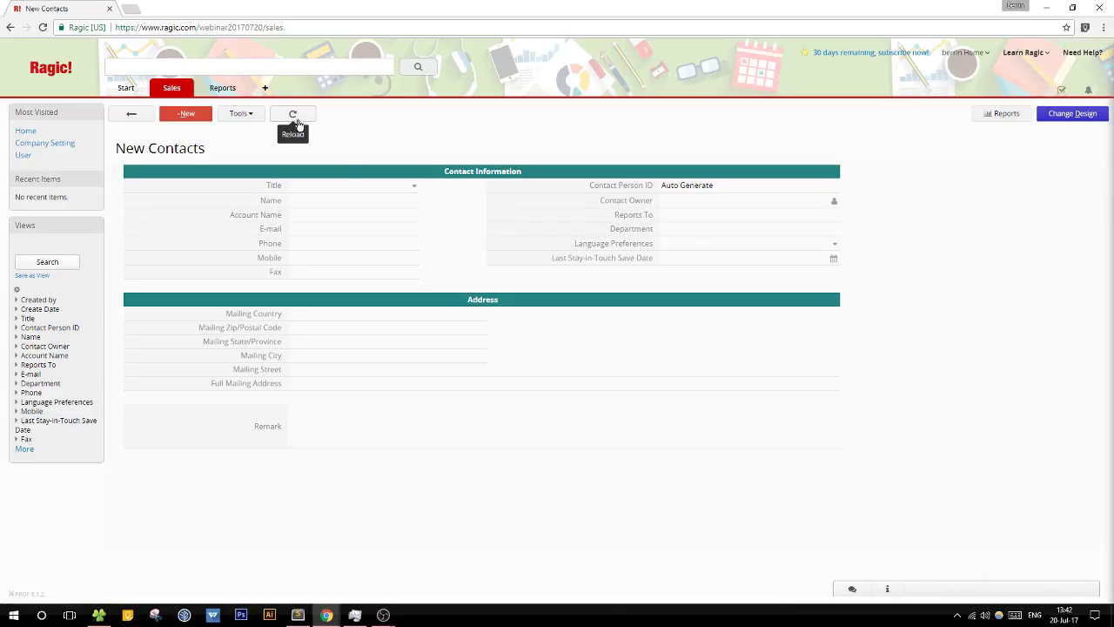
{"action": "left_click", "coordinate": [367, 185]}
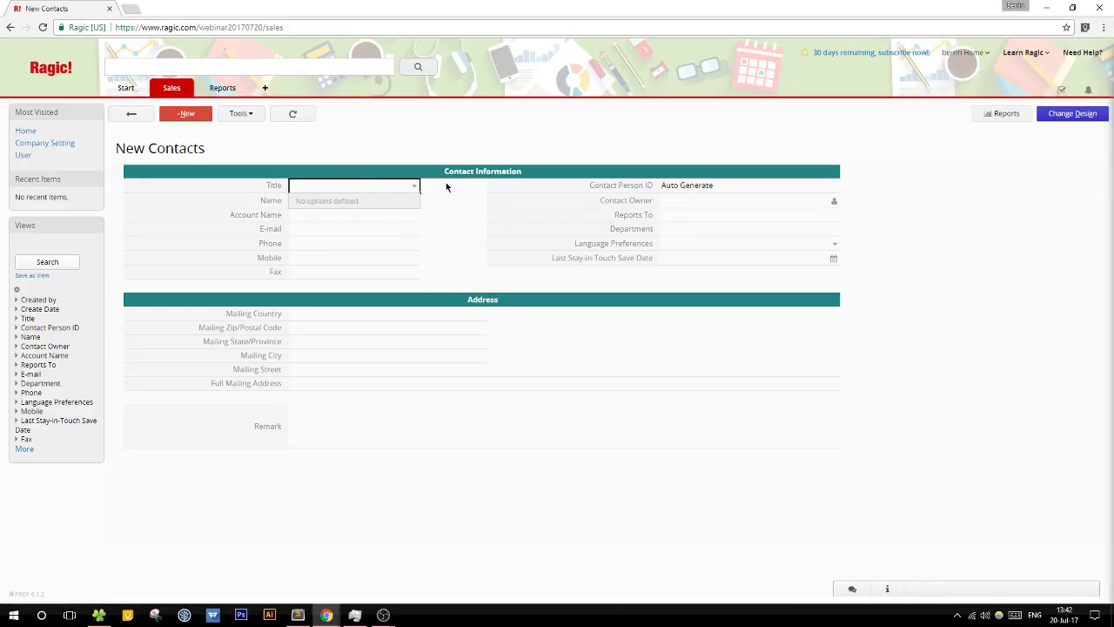
{"action": "left_click", "coordinate": [202, 116]}
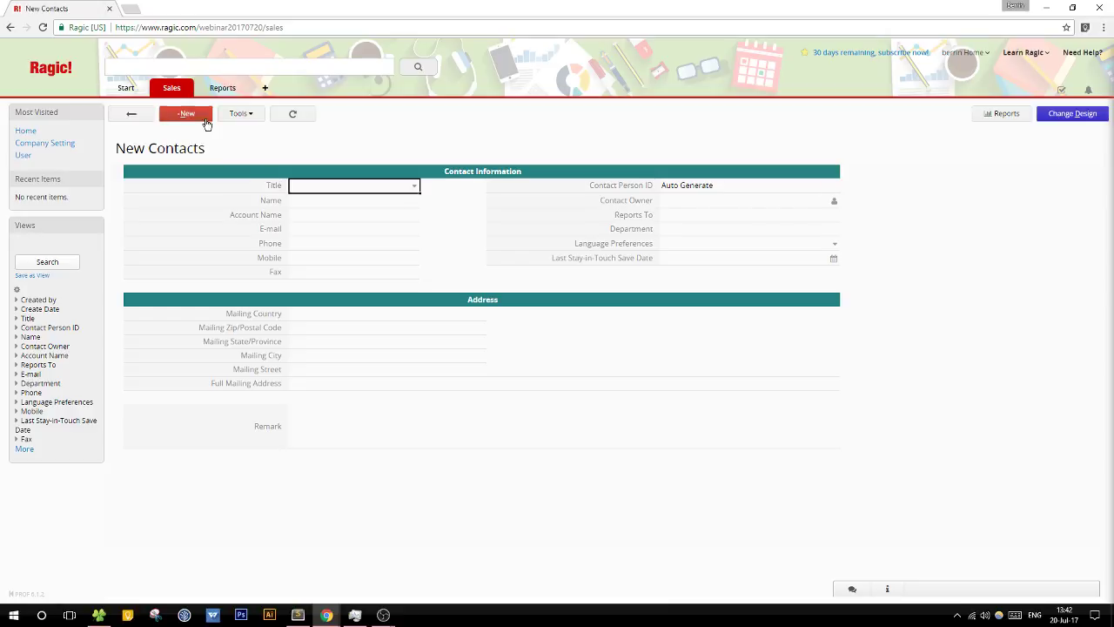
Step: Enter the contact's name, account Acme and the account user as Contact Owner, then save
{"action": "left_click", "coordinate": [338, 200]}
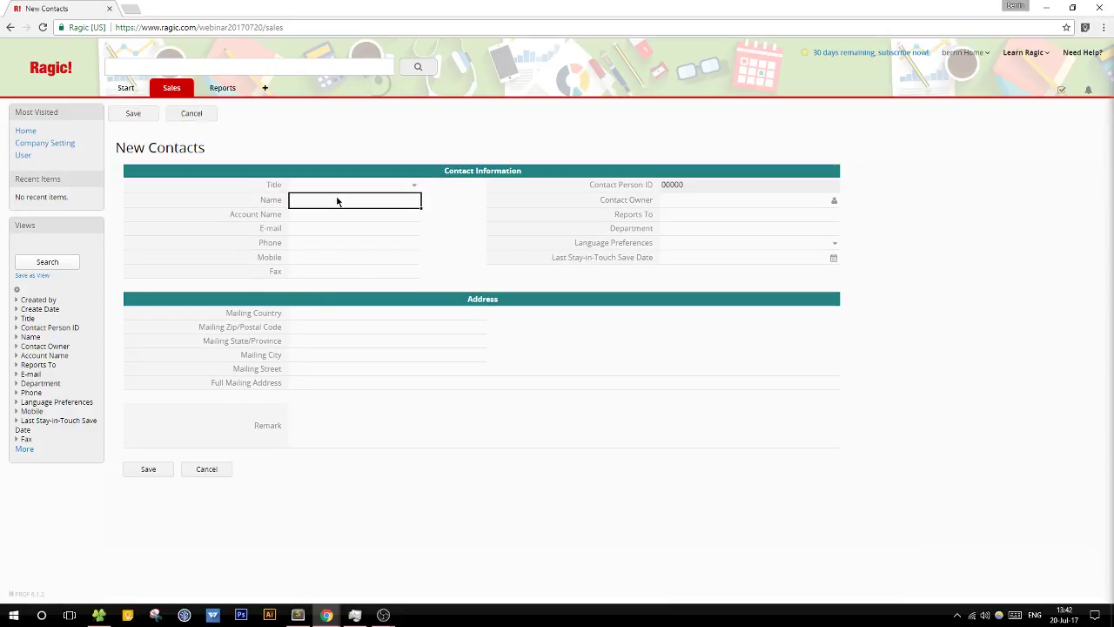
{"action": "type", "text": "Sophia"}
{"action": "key", "text": "Tab"}
{"action": "type", "text": "Acme"}
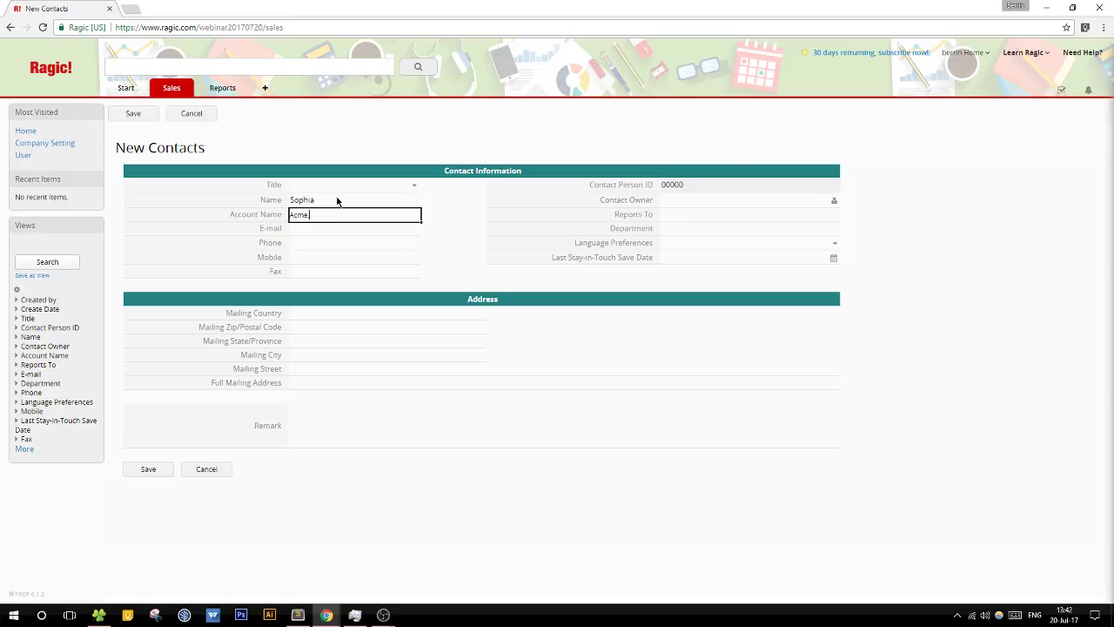
{"action": "key", "text": "Tab"}
{"action": "left_click", "coordinate": [679, 205]}
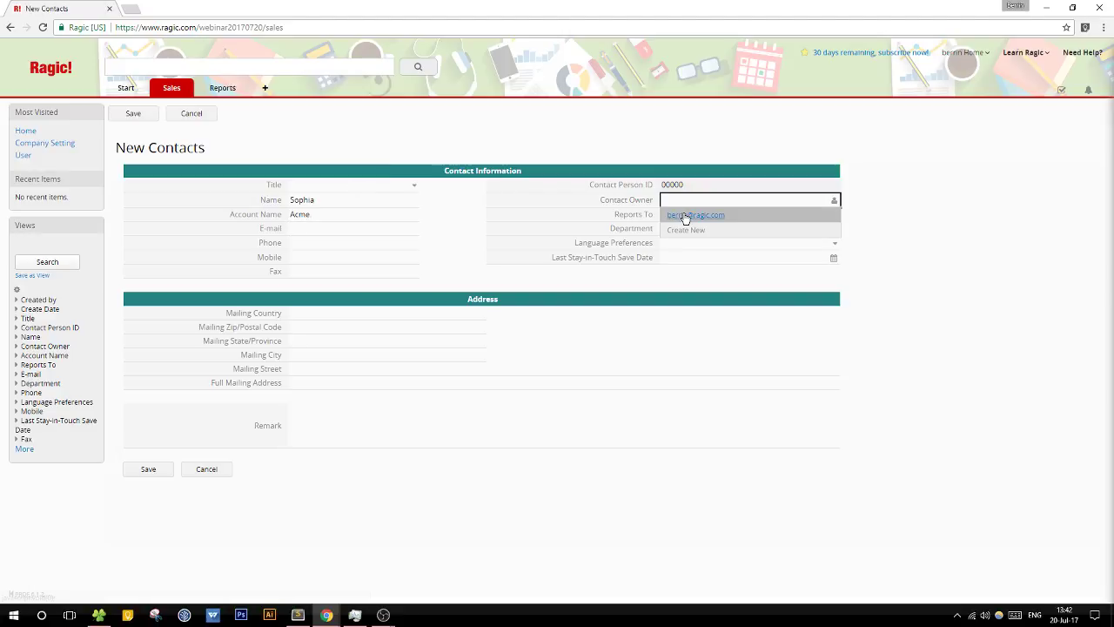
{"action": "left_click", "coordinate": [678, 216]}
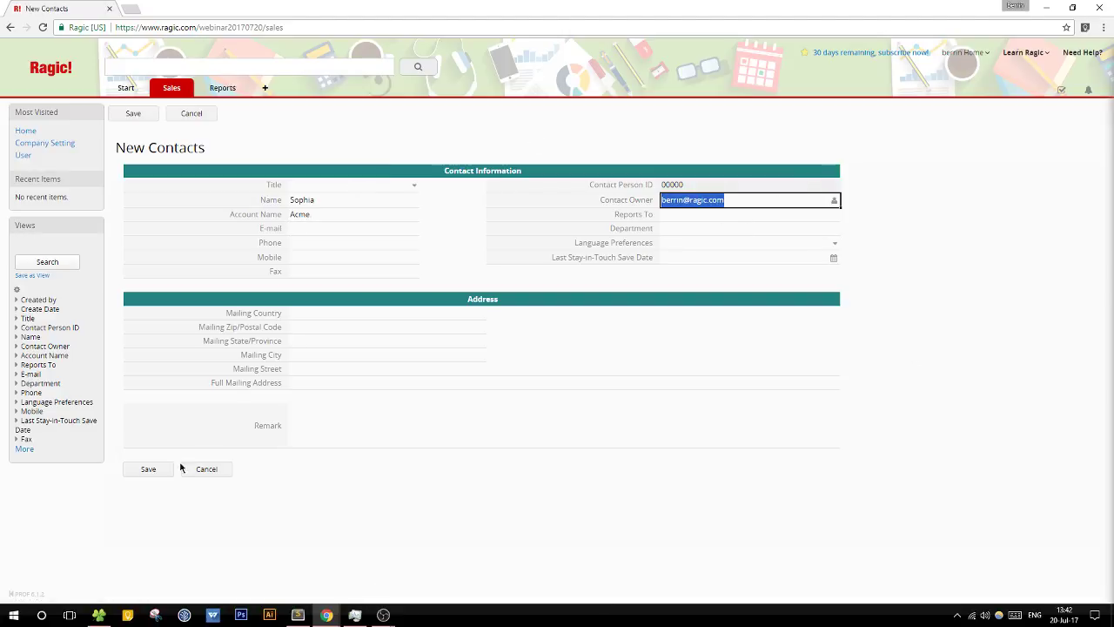
{"action": "left_click", "coordinate": [148, 469]}
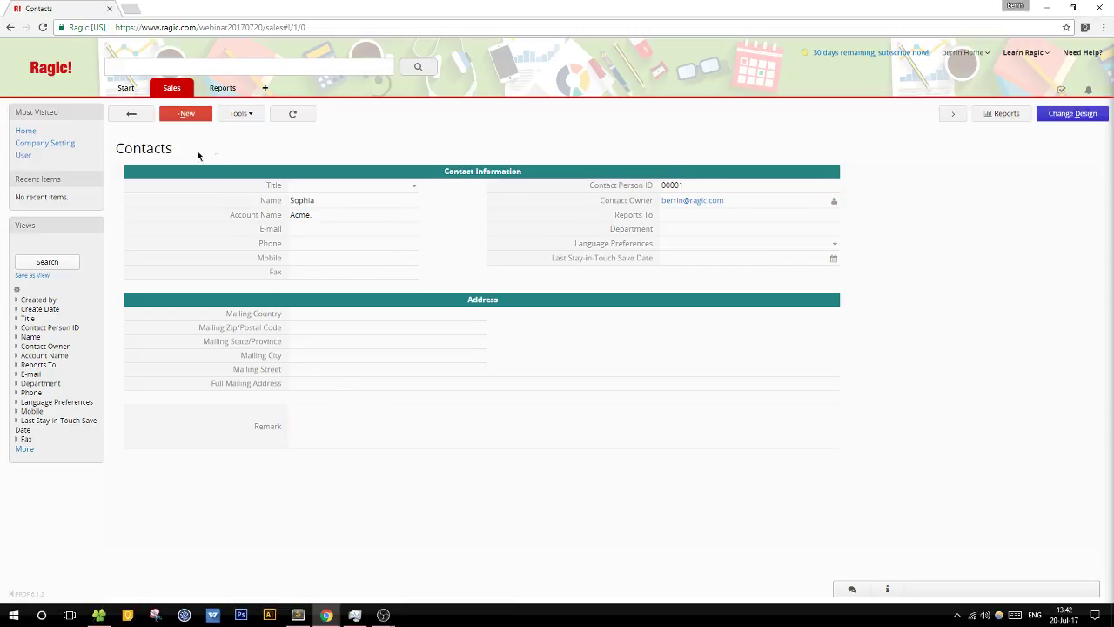
{"action": "left_click", "coordinate": [243, 116]}
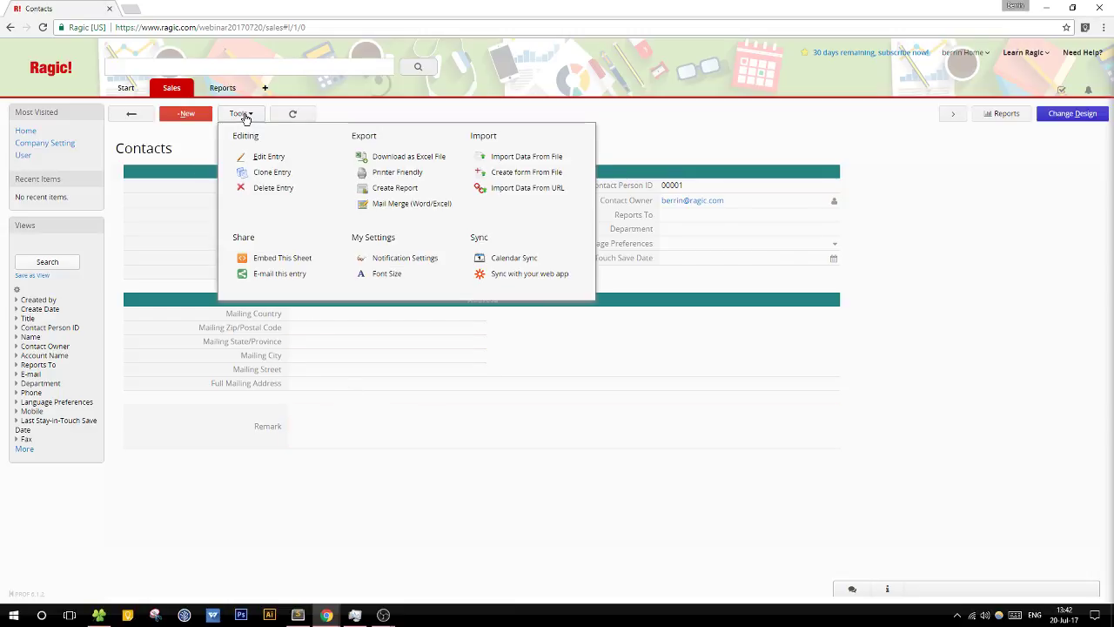
Step: Start e-mailing record 00001 to the account owner's own address and review the content
{"action": "left_click", "coordinate": [280, 276]}
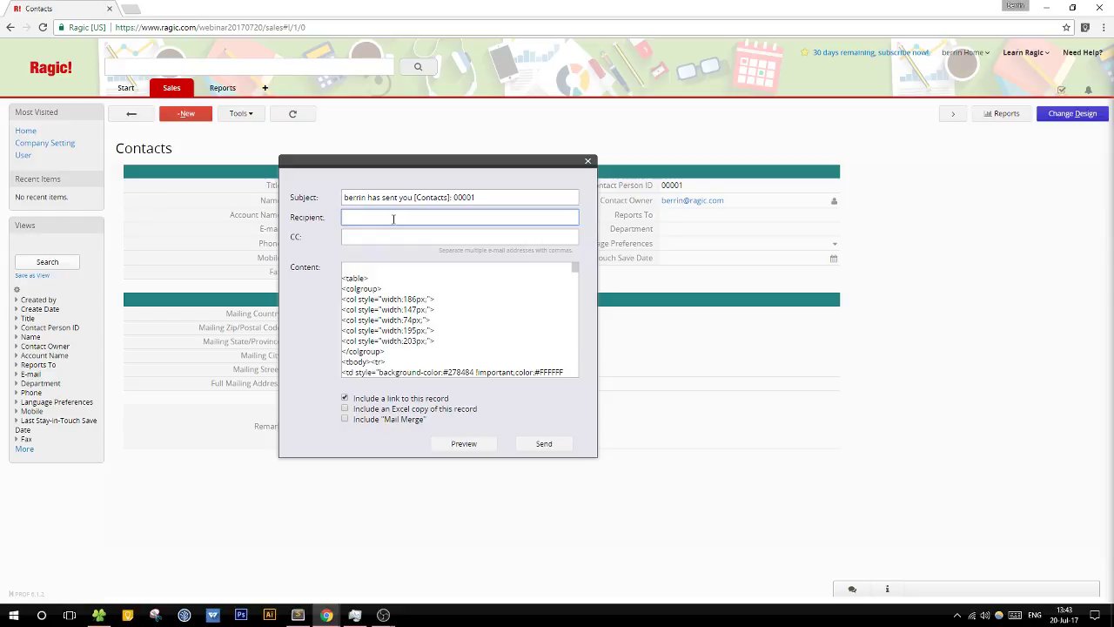
{"action": "scroll", "coordinate": [394, 302], "scroll_direction": "down", "scroll_amount": 5}
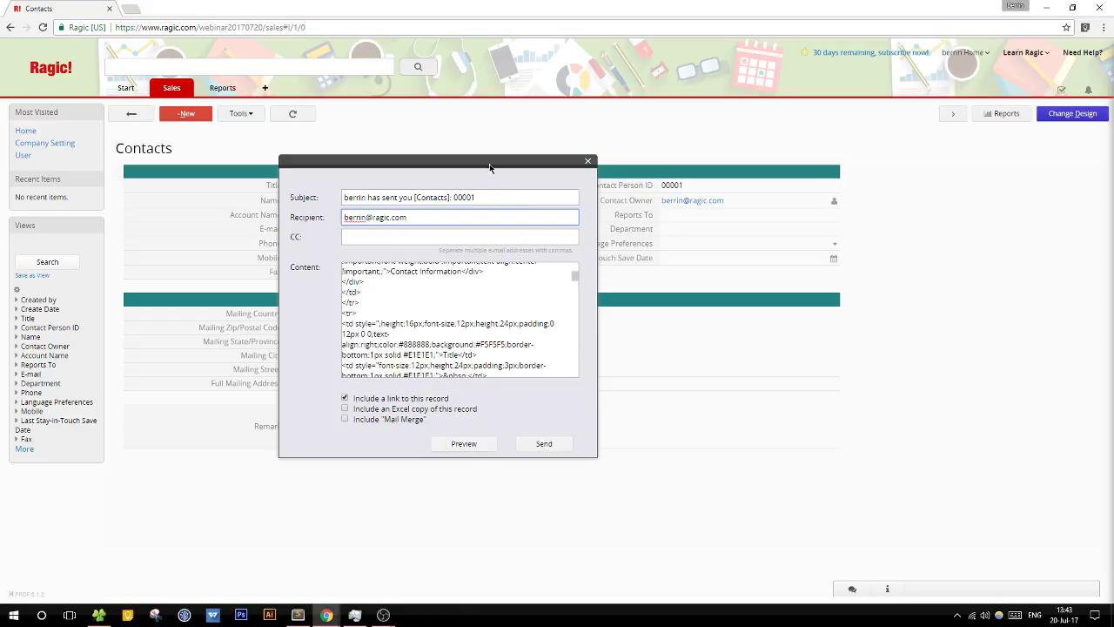
{"action": "left_click_drag", "start_coordinate": [489, 165], "coordinate": [623, 181]}
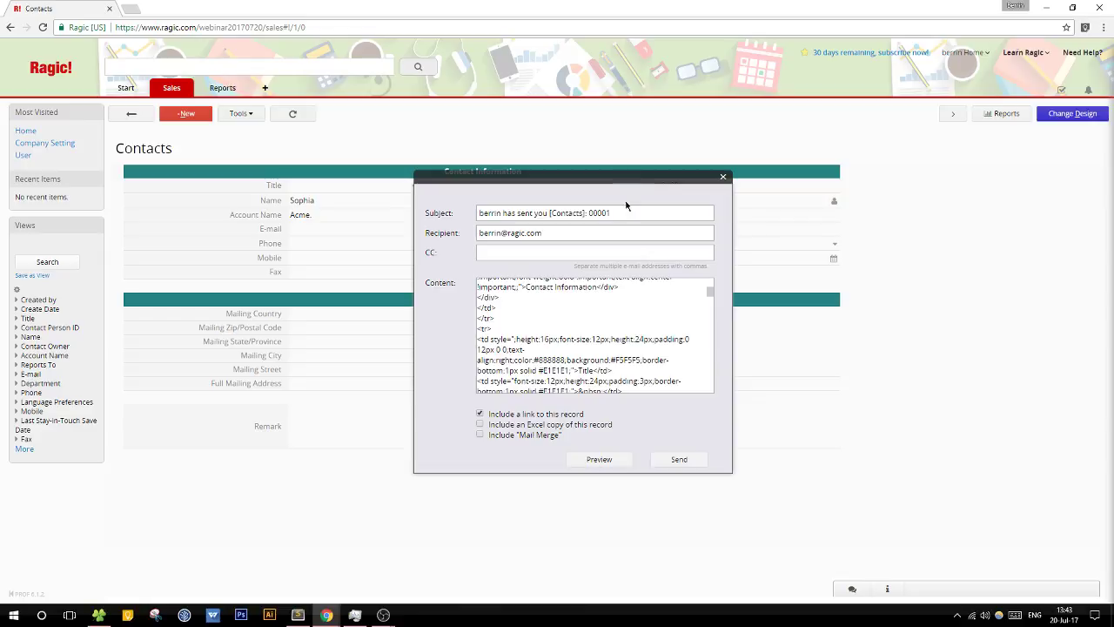
{"action": "scroll", "coordinate": [597, 326], "scroll_direction": "down", "scroll_amount": 3}
{"action": "scroll", "coordinate": [597, 326], "scroll_direction": "down", "scroll_amount": 10}
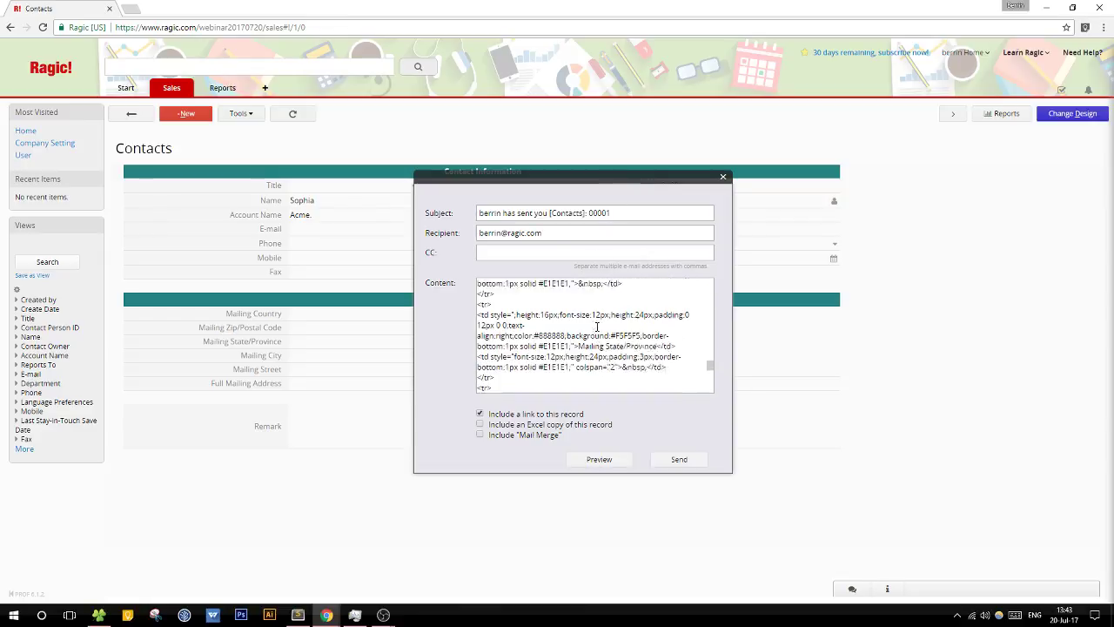
{"action": "scroll", "coordinate": [632, 335], "scroll_direction": "up", "scroll_amount": 8}
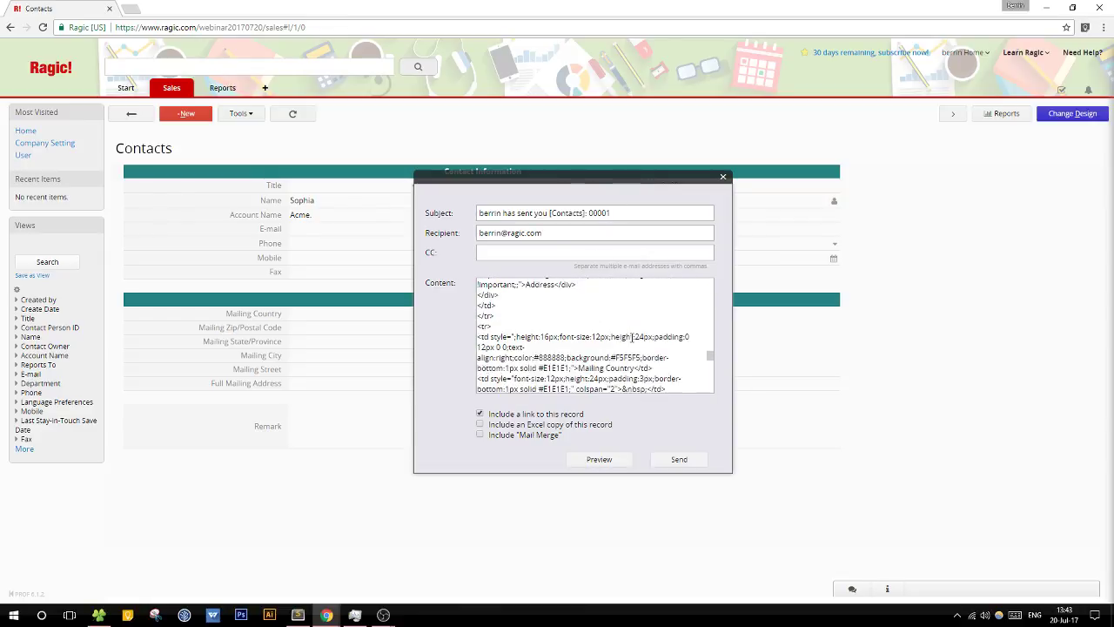
{"action": "scroll", "coordinate": [632, 335], "scroll_direction": "up", "scroll_amount": 6}
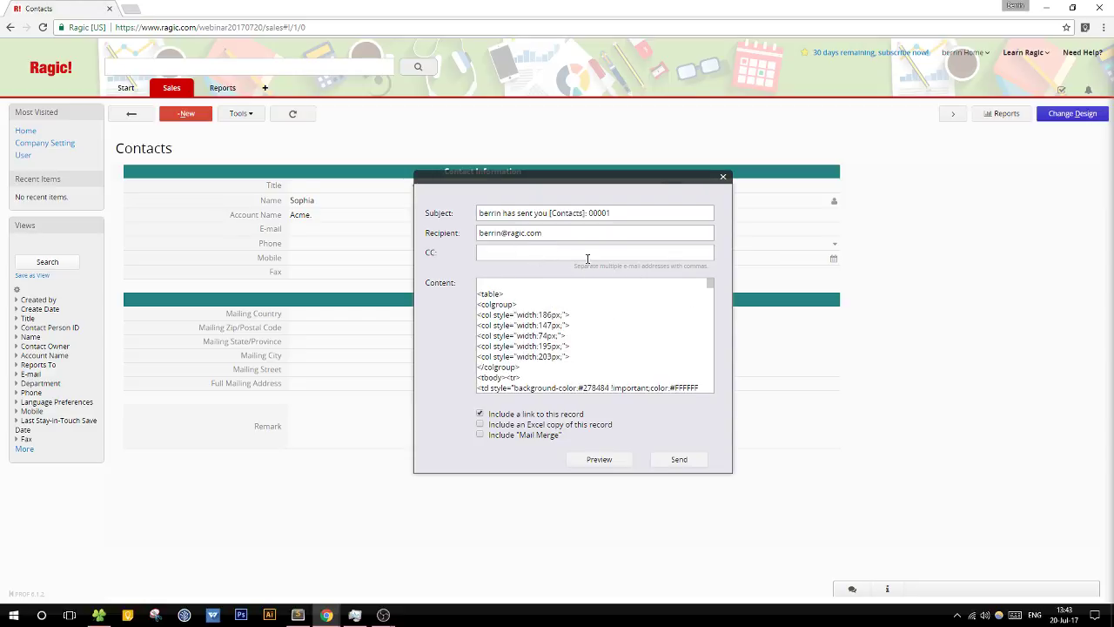
Step: Preview the e-mailed record, check the Subject, send it and dismiss the Sent! confirmation
{"action": "left_click", "coordinate": [601, 459]}
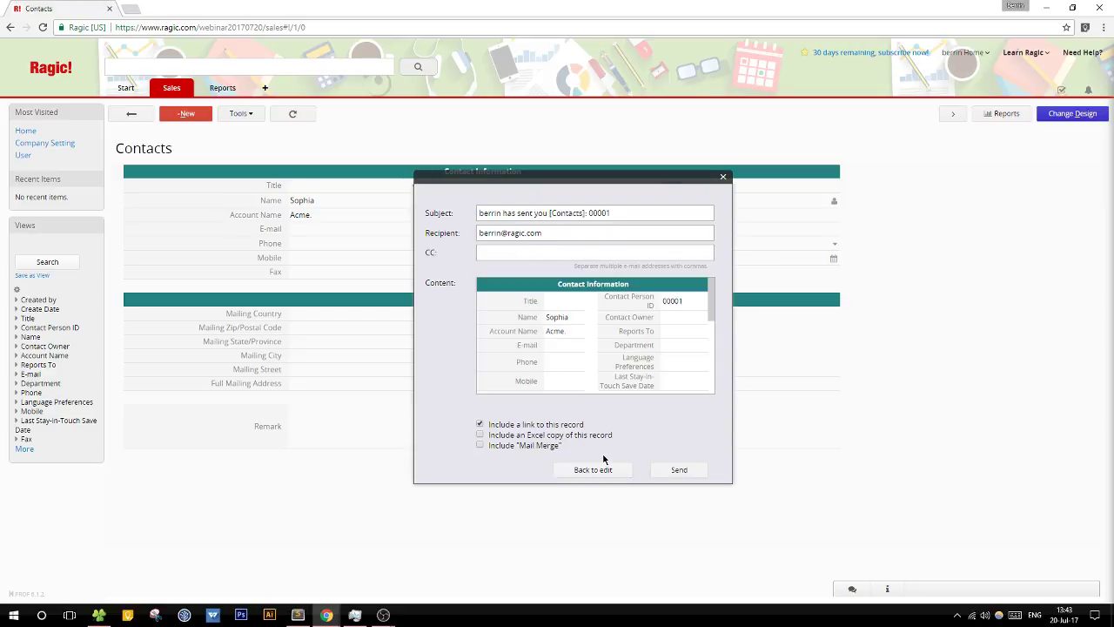
{"action": "left_click_drag", "start_coordinate": [710, 303], "coordinate": [711, 276]}
{"action": "left_click_drag", "start_coordinate": [619, 208], "coordinate": [468, 203]}
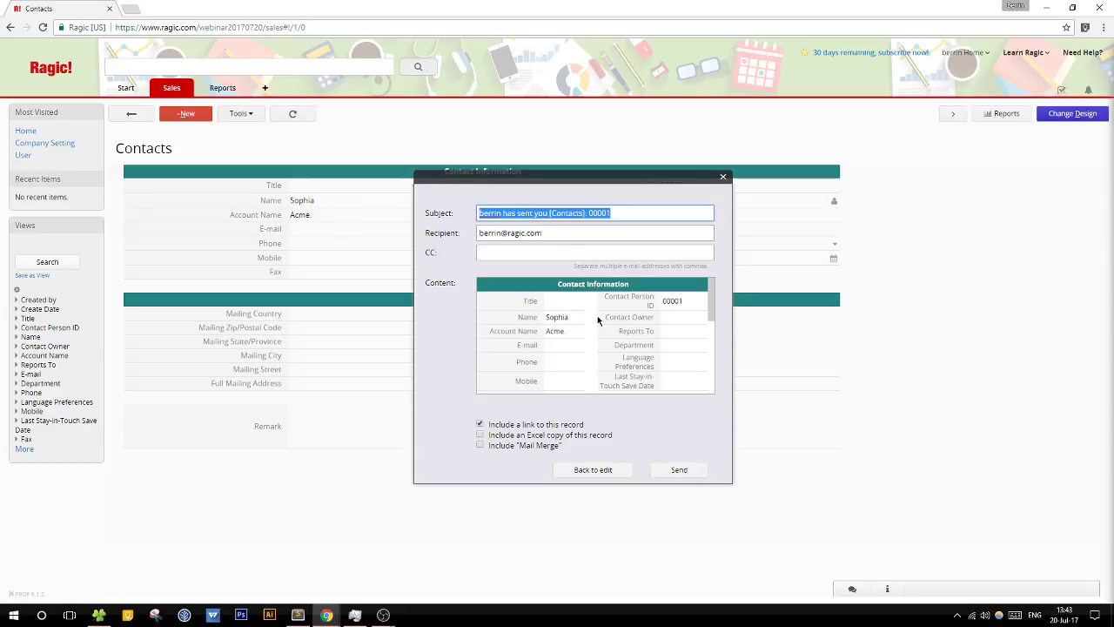
{"action": "scroll", "coordinate": [707, 313], "scroll_direction": "down", "scroll_amount": 3}
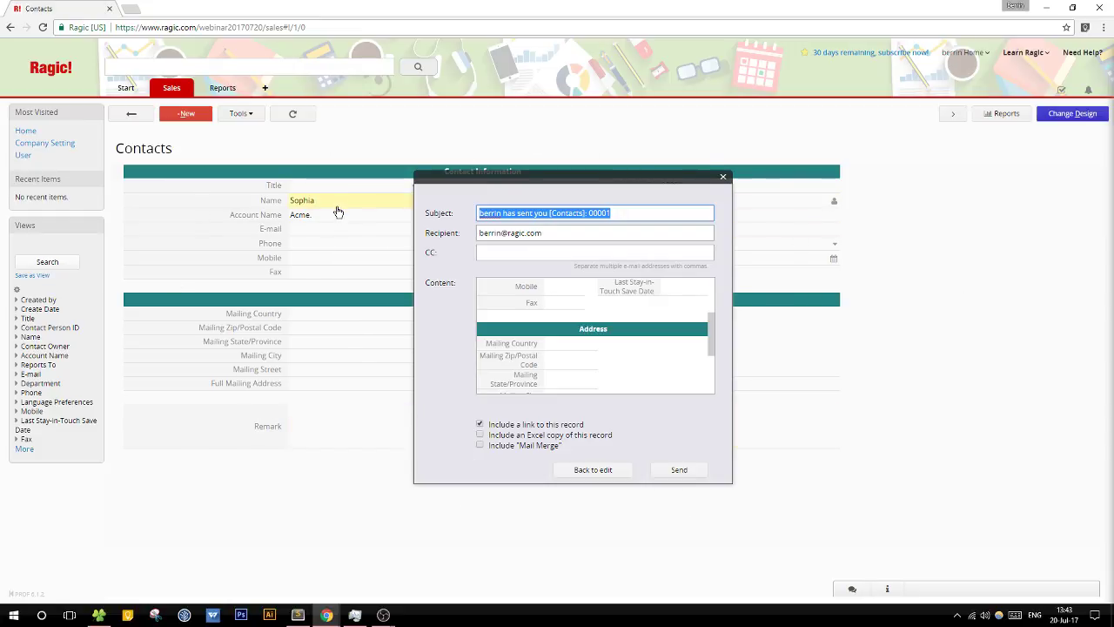
{"action": "left_click_drag", "start_coordinate": [709, 333], "coordinate": [552, 300]}
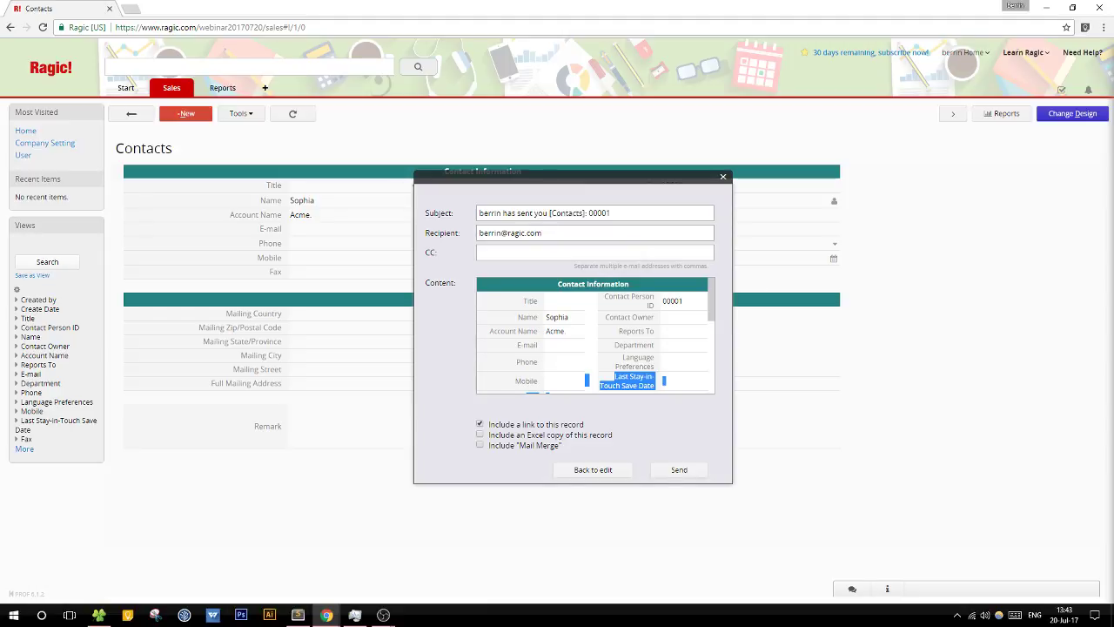
{"action": "left_click", "coordinate": [679, 471]}
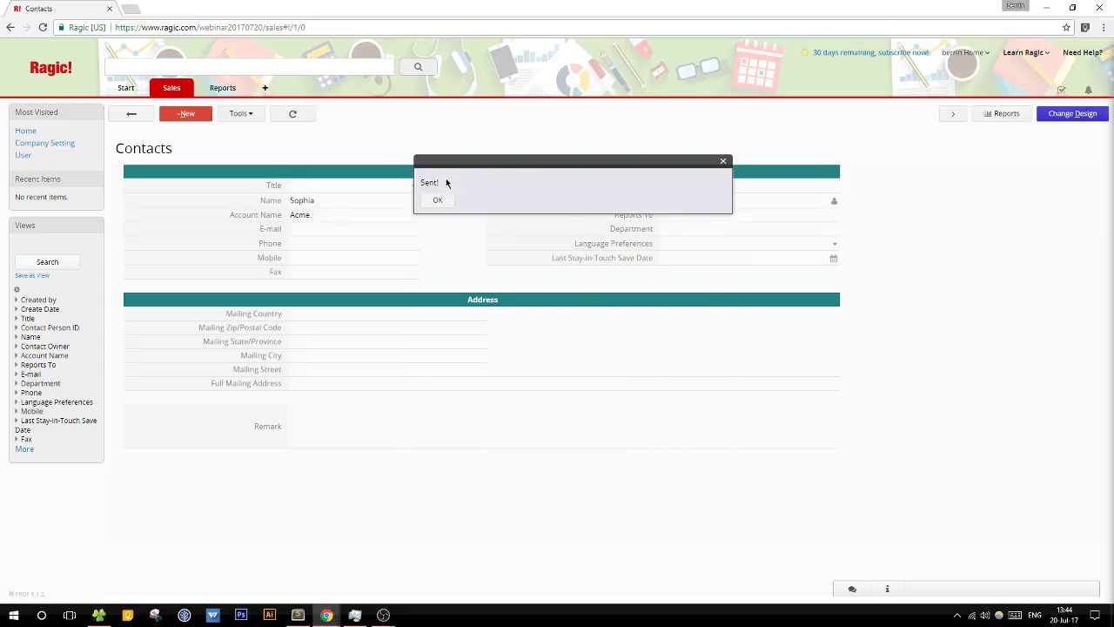
{"action": "left_click", "coordinate": [439, 197]}
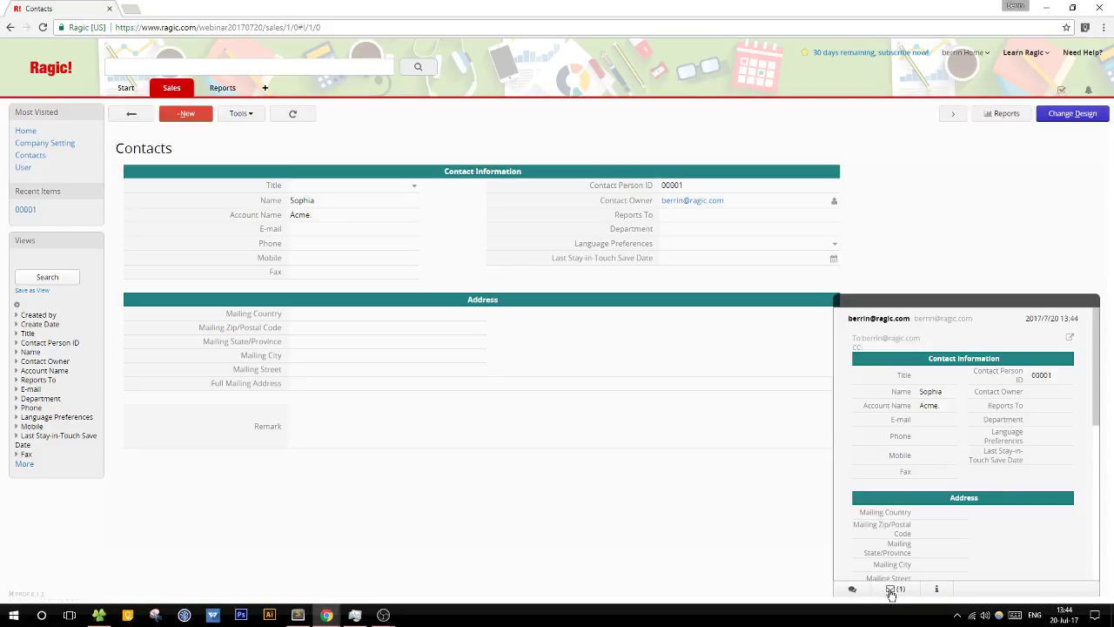
Step: Open record 00001's mail history and look over the sent e-mail's contents
{"action": "left_click", "coordinate": [890, 591]}
{"action": "left_click", "coordinate": [890, 591]}
{"action": "left_click_drag", "start_coordinate": [856, 339], "coordinate": [957, 527]}
{"action": "scroll", "coordinate": [957, 523], "scroll_direction": "down", "scroll_amount": 3}
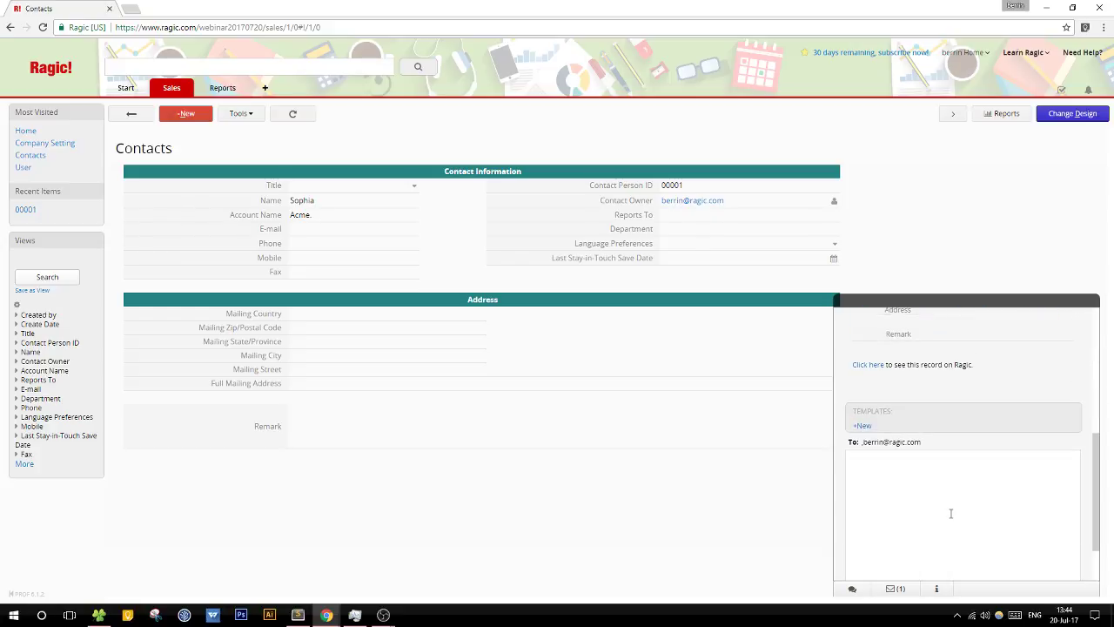
{"action": "scroll", "coordinate": [960, 488], "scroll_direction": "up", "scroll_amount": 5}
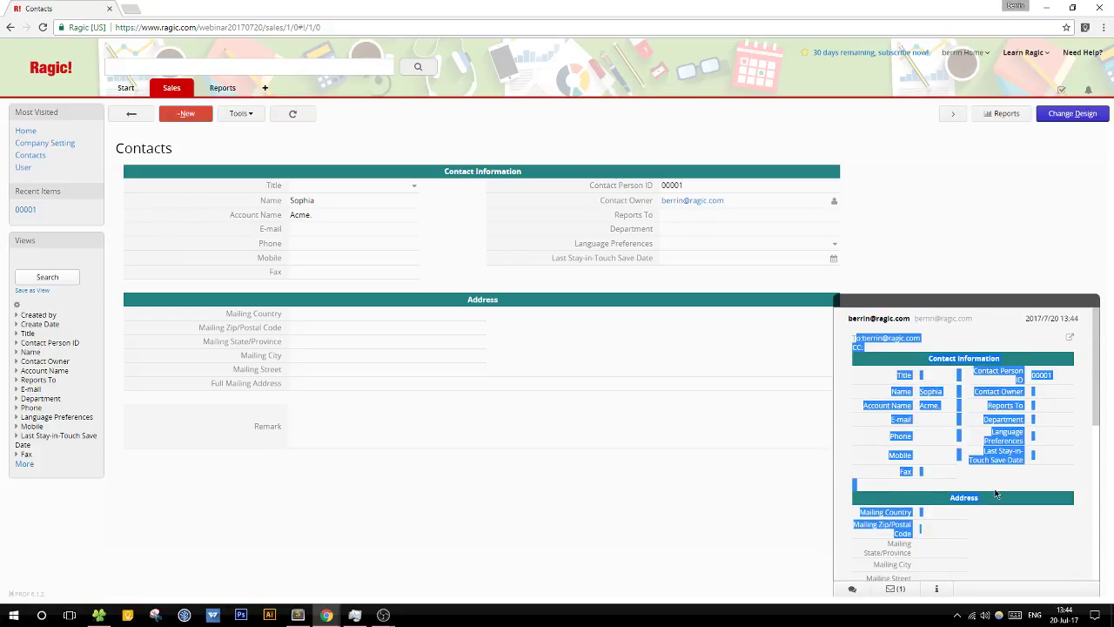
{"action": "scroll", "coordinate": [992, 492], "scroll_direction": "down", "scroll_amount": 5}
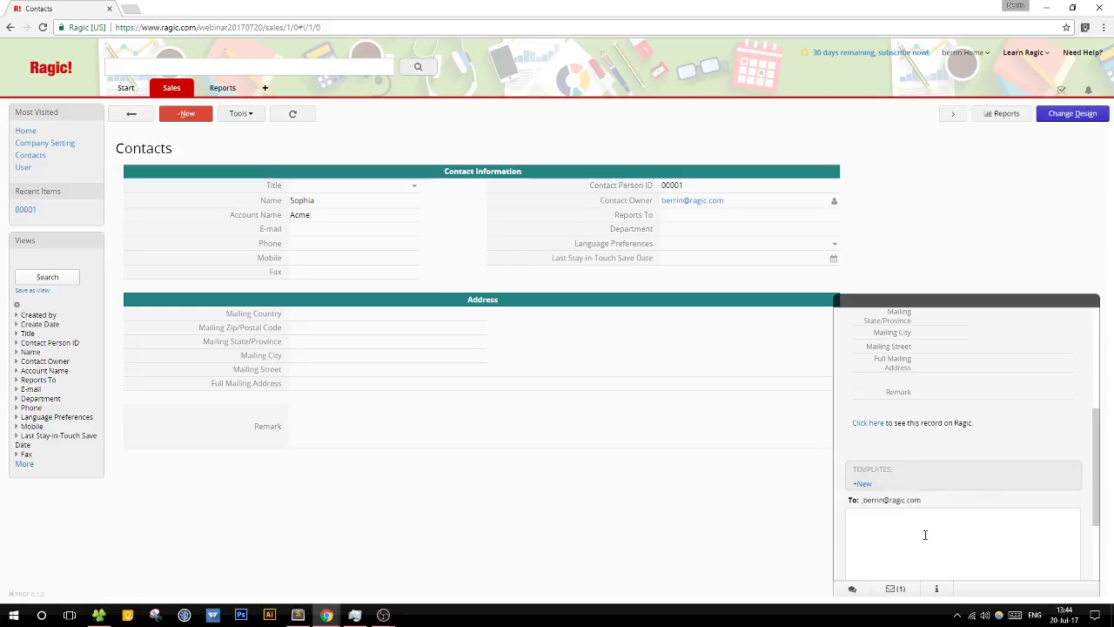
{"action": "scroll", "coordinate": [925, 528], "scroll_direction": "up", "scroll_amount": 5}
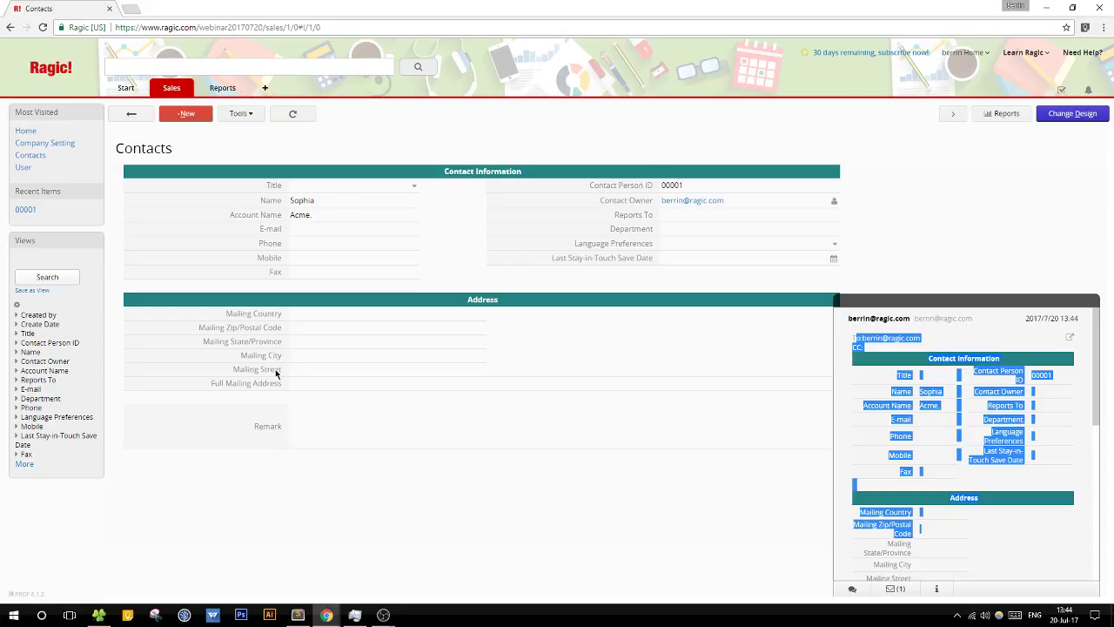
{"action": "left_click", "coordinate": [130, 9]}
Step: Go to Gmail and open the newest e-mail under the Notification label
{"action": "type", "text": "mail.ragic.com"}
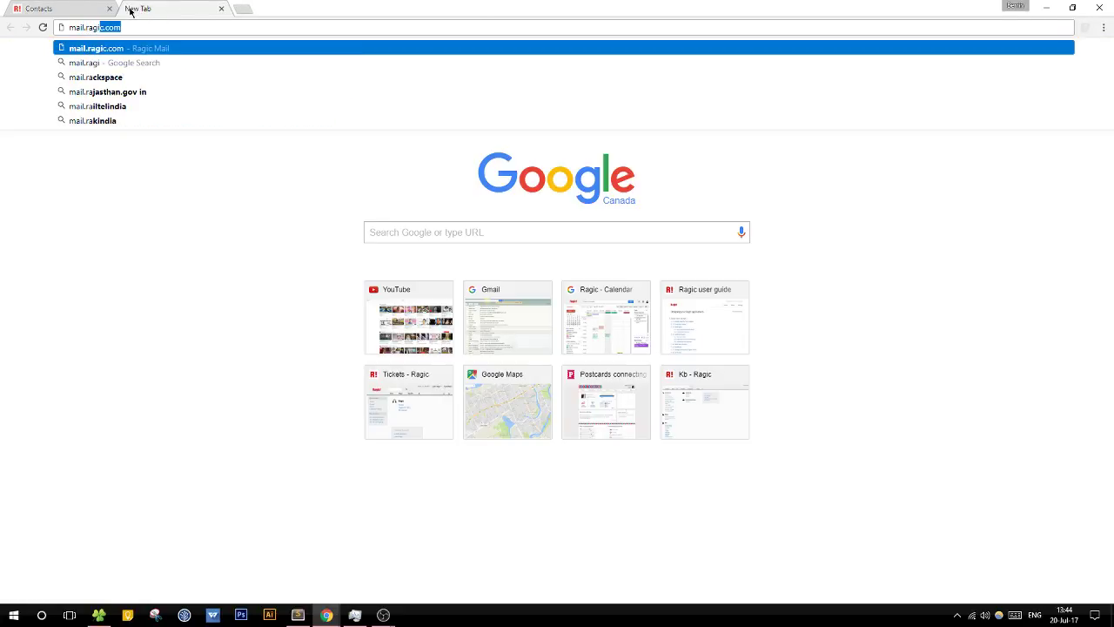
{"action": "key", "text": "Return"}
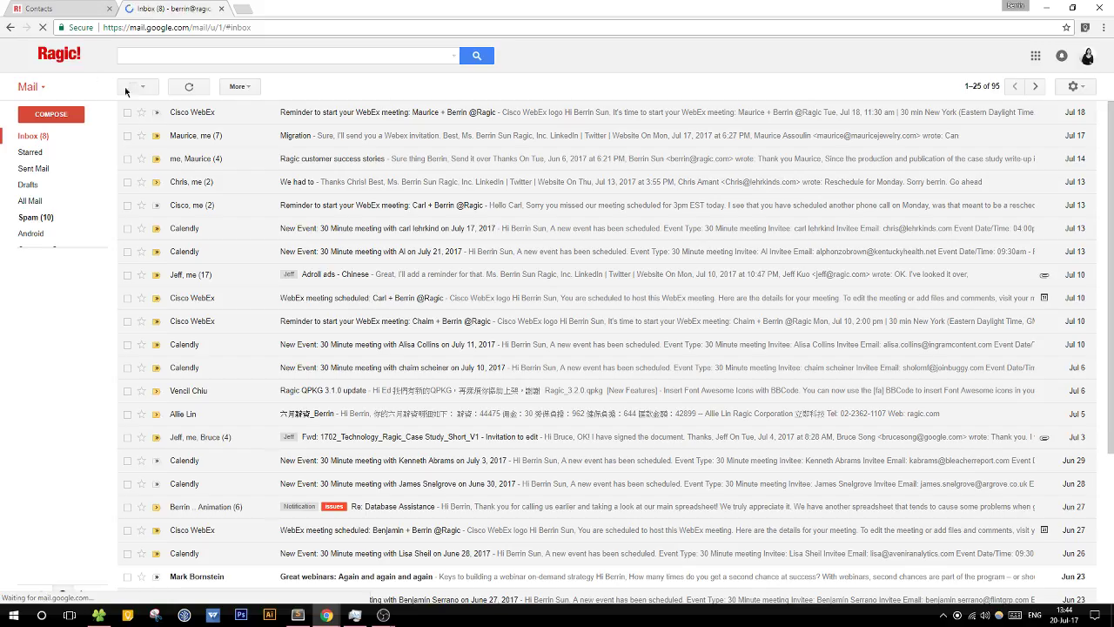
{"action": "left_click", "coordinate": [188, 87]}
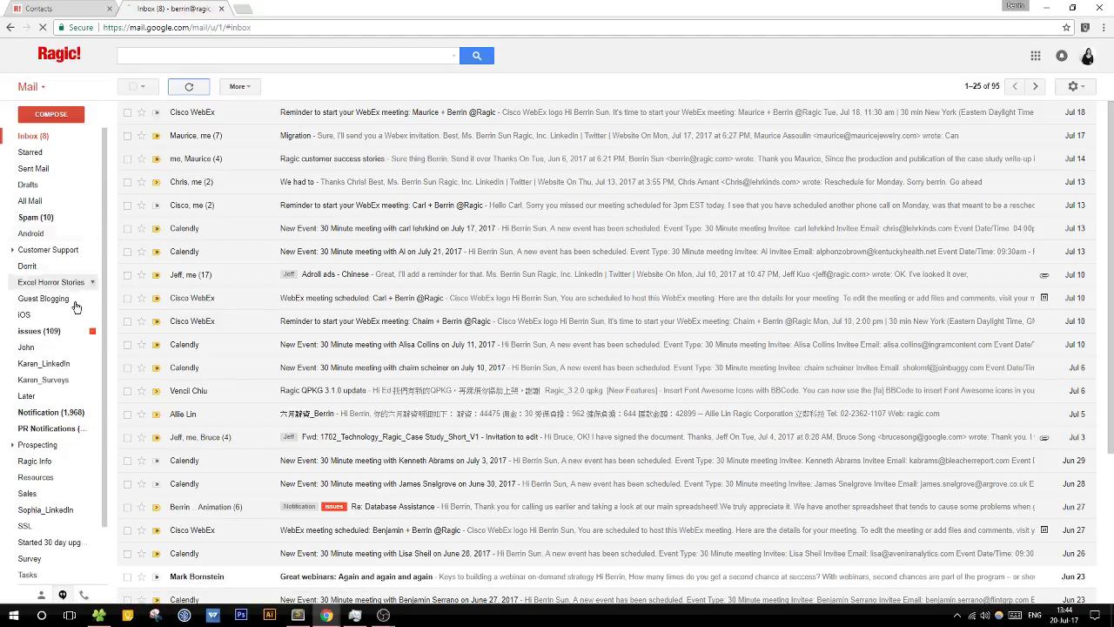
{"action": "left_click", "coordinate": [61, 411]}
{"action": "left_click", "coordinate": [361, 114]}
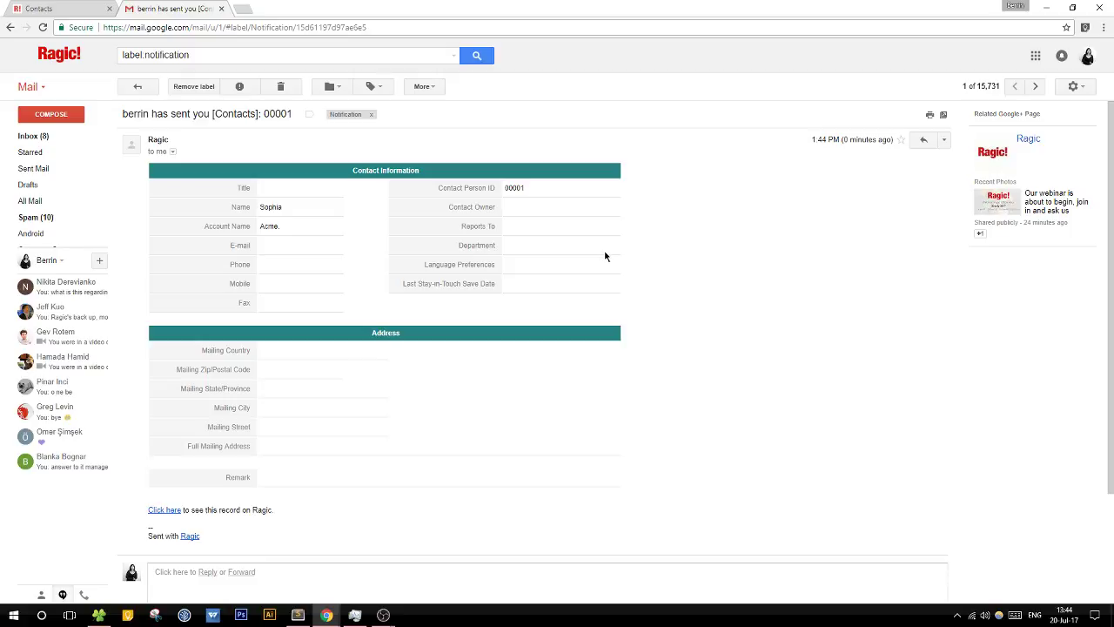
Step: Inspect the notification's sender details, then return to the Ragic Contacts tab
{"action": "scroll", "coordinate": [606, 255], "scroll_direction": "down", "scroll_amount": 1}
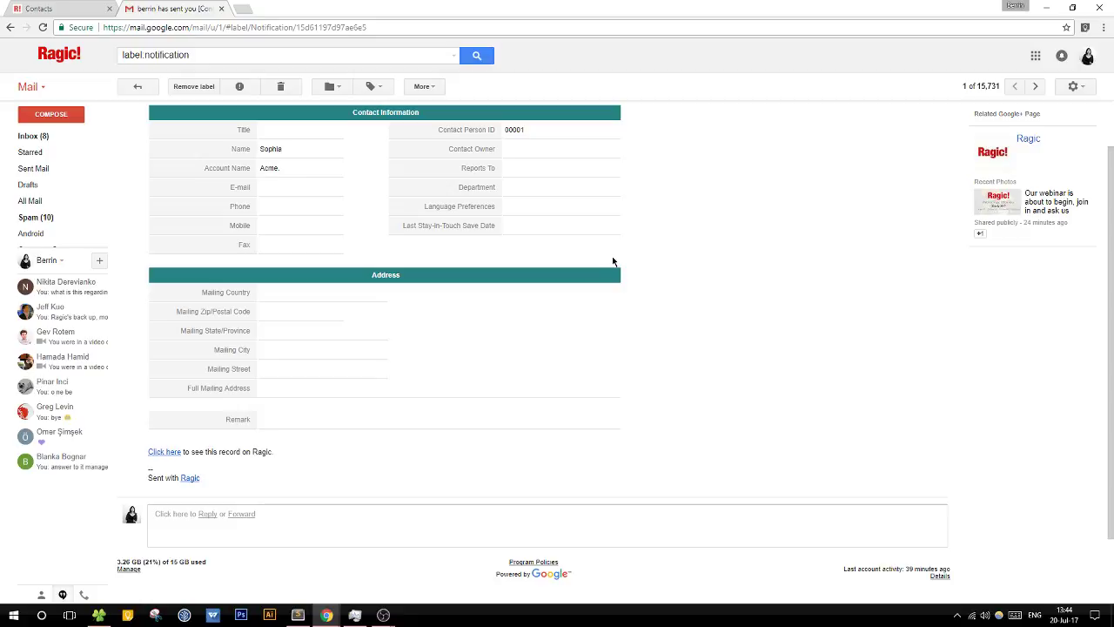
{"action": "scroll", "coordinate": [612, 259], "scroll_direction": "up", "scroll_amount": 1}
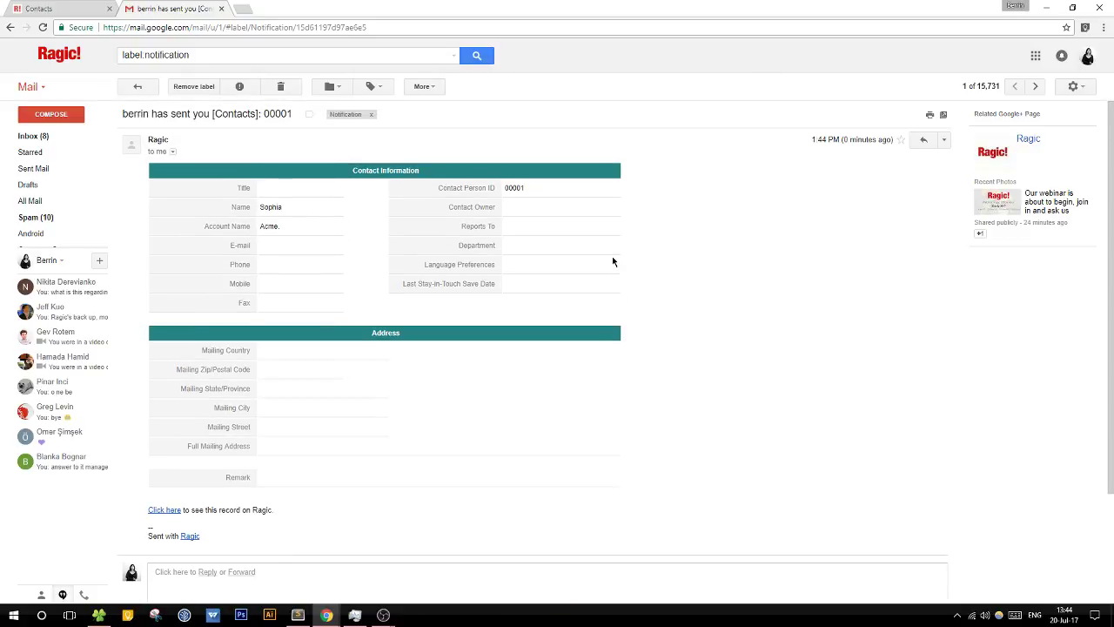
{"action": "mouse_move", "coordinate": [60, 190]}
{"action": "left_click", "coordinate": [172, 152]}
{"action": "left_click_drag", "start_coordinate": [252, 171], "coordinate": [342, 171]}
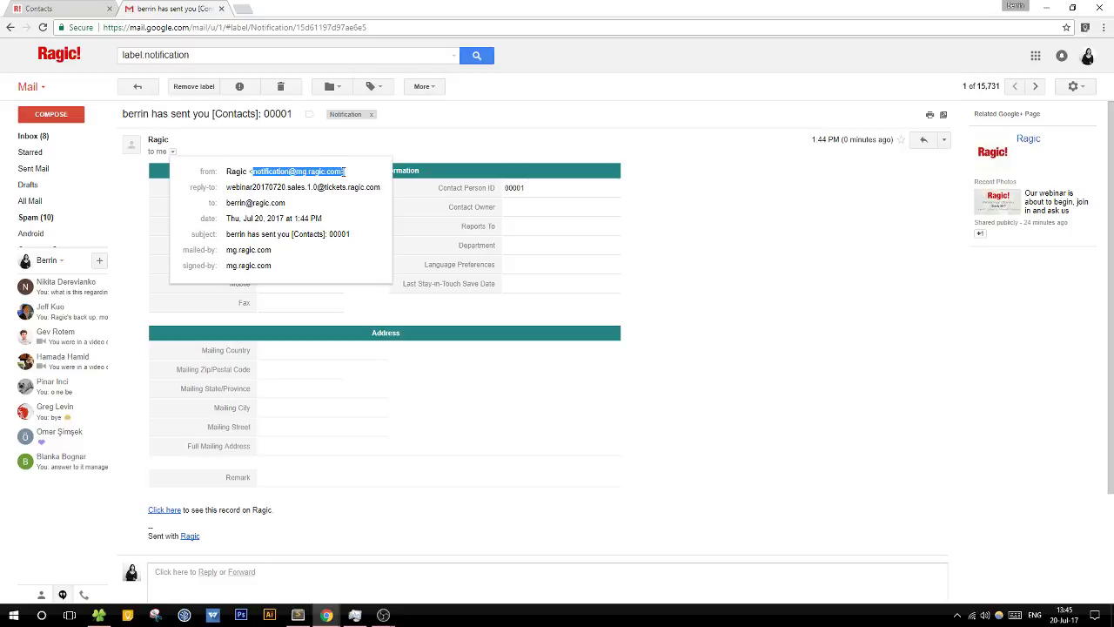
{"action": "left_click", "coordinate": [341, 173]}
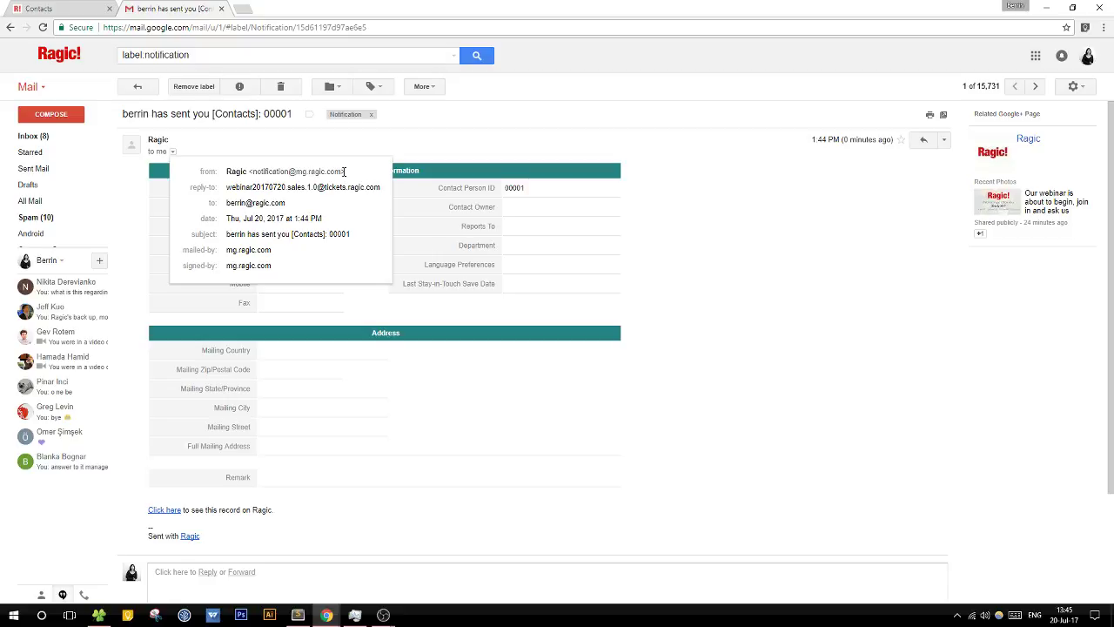
{"action": "left_click", "coordinate": [481, 149]}
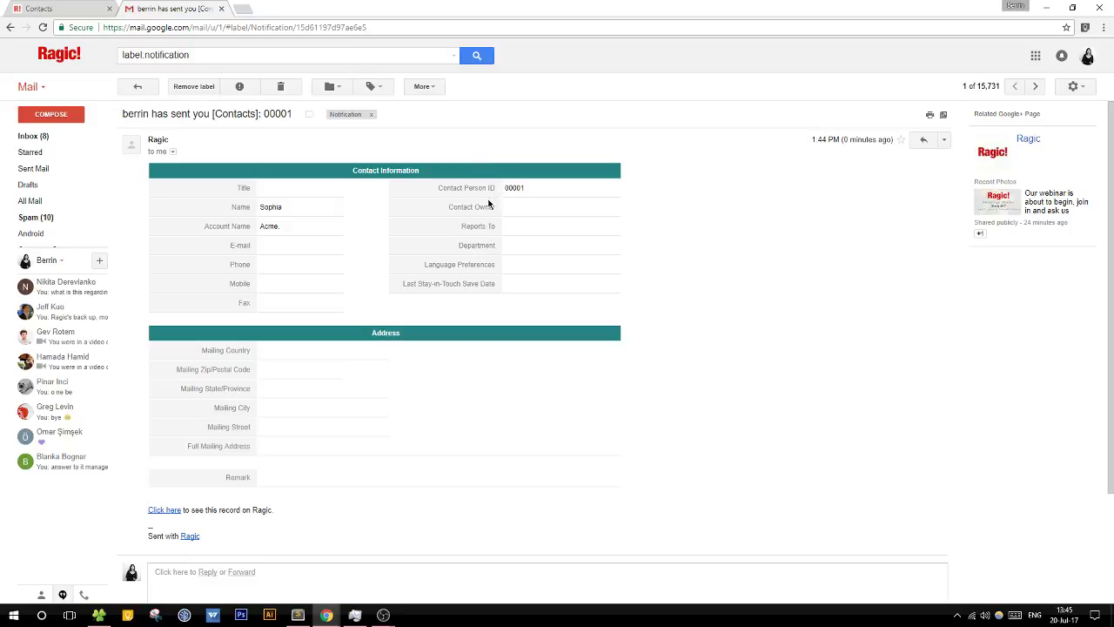
{"action": "left_click", "coordinate": [87, 8]}
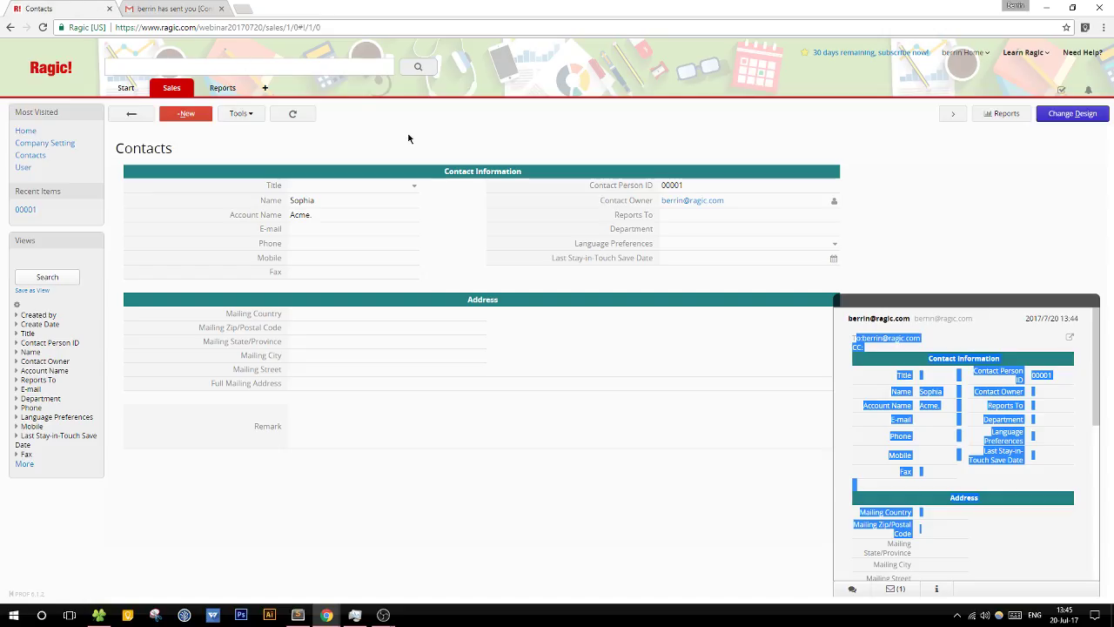
Step: Close the sent-mail preview panel beside Contacts record 00001
{"action": "left_click", "coordinate": [926, 304]}
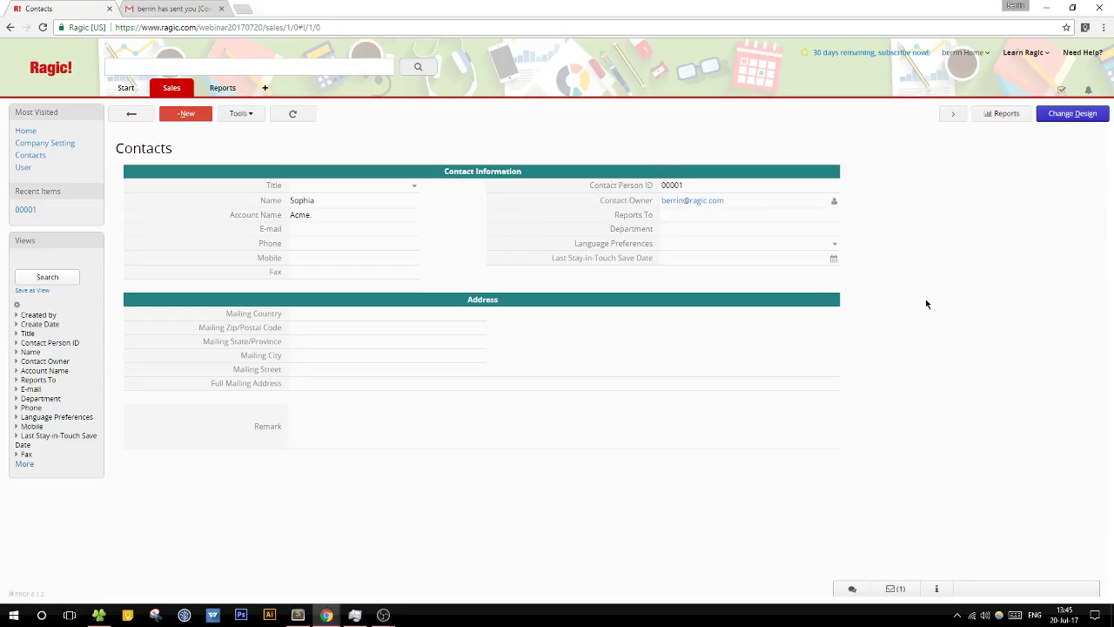
{"action": "left_click", "coordinate": [886, 592]}
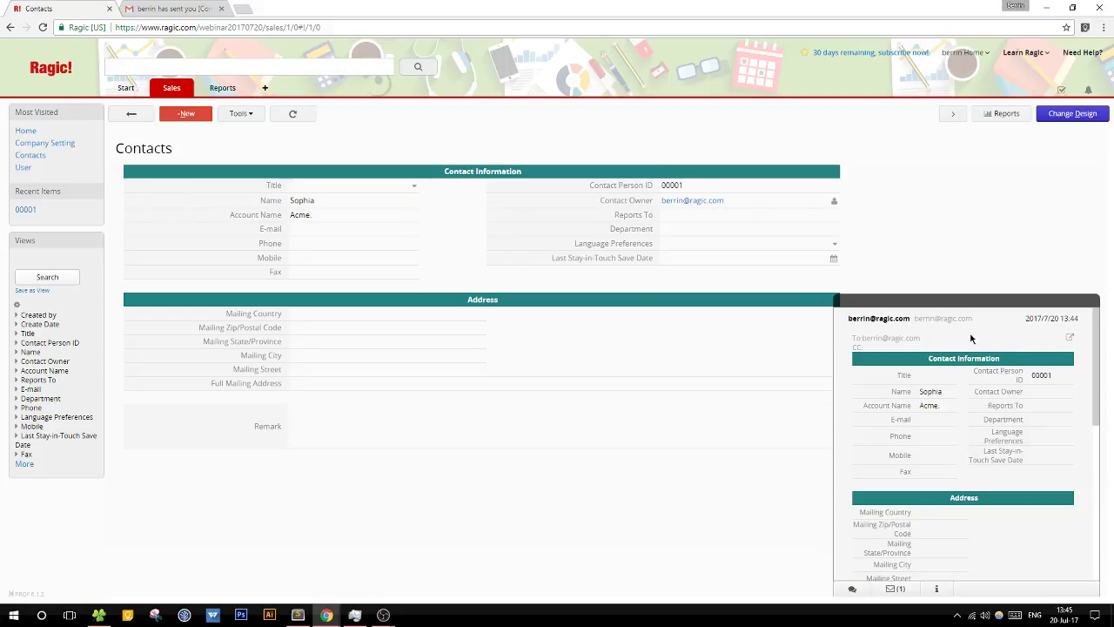
{"action": "left_click_drag", "start_coordinate": [1100, 407], "coordinate": [1104, 375]}
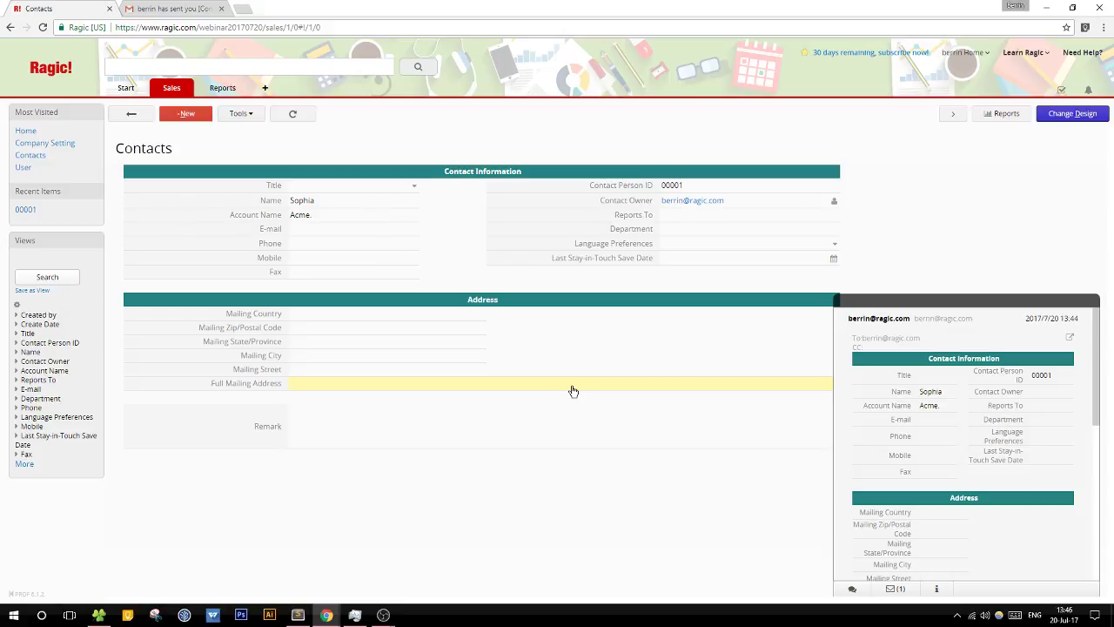
{"action": "left_click", "coordinate": [952, 302]}
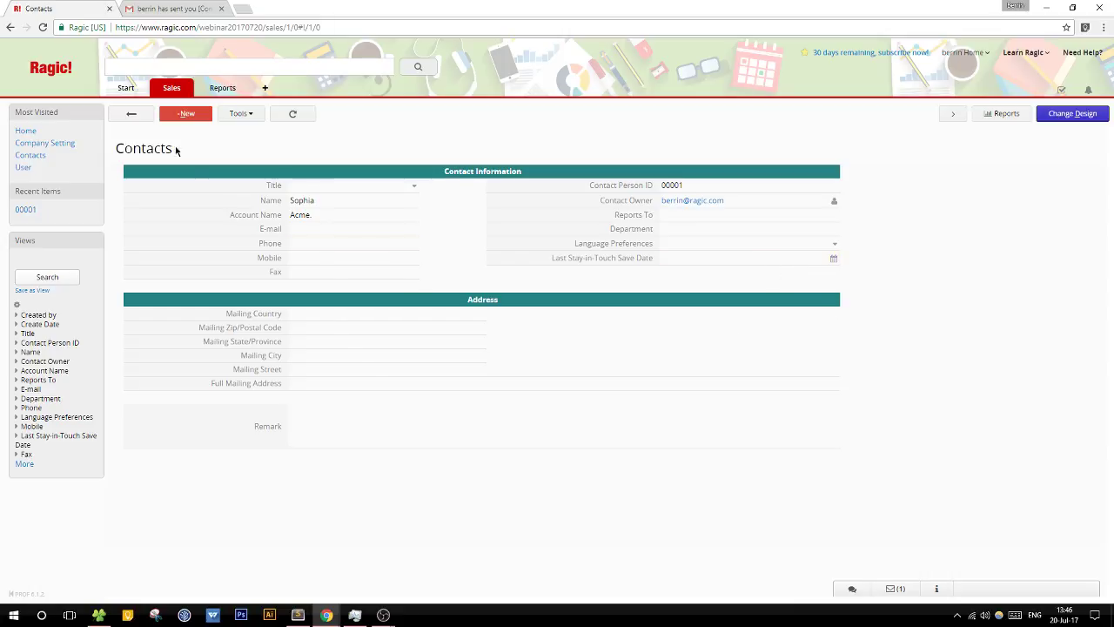
Step: Open Install Templates and browse the Office Manager apps, including E-mail support ticket system
{"action": "mouse_move", "coordinate": [118, 94]}
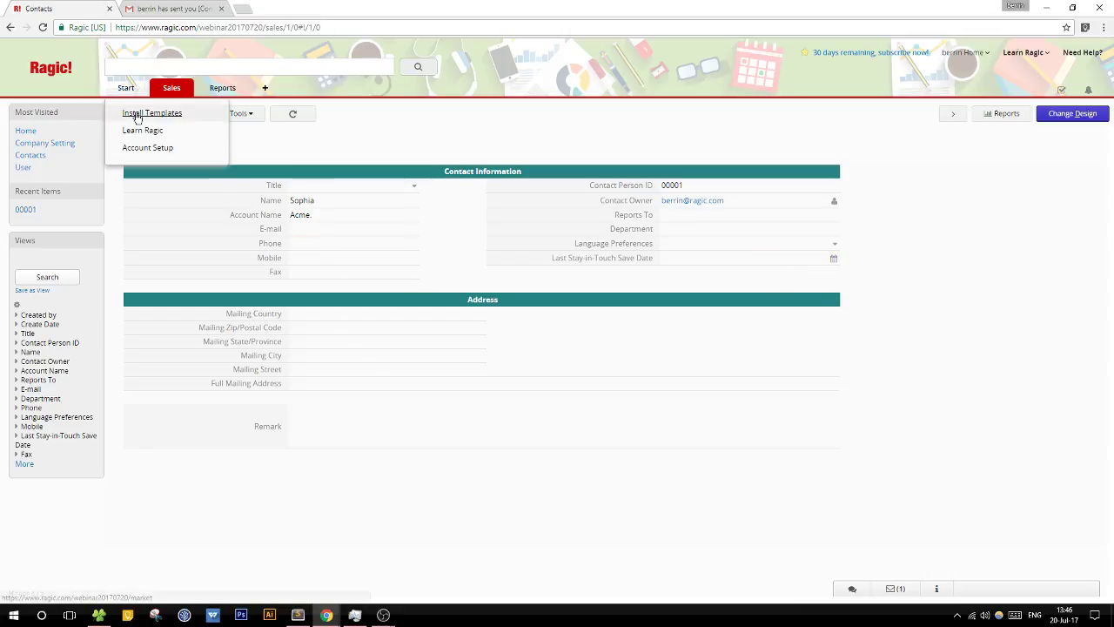
{"action": "left_click", "coordinate": [133, 113]}
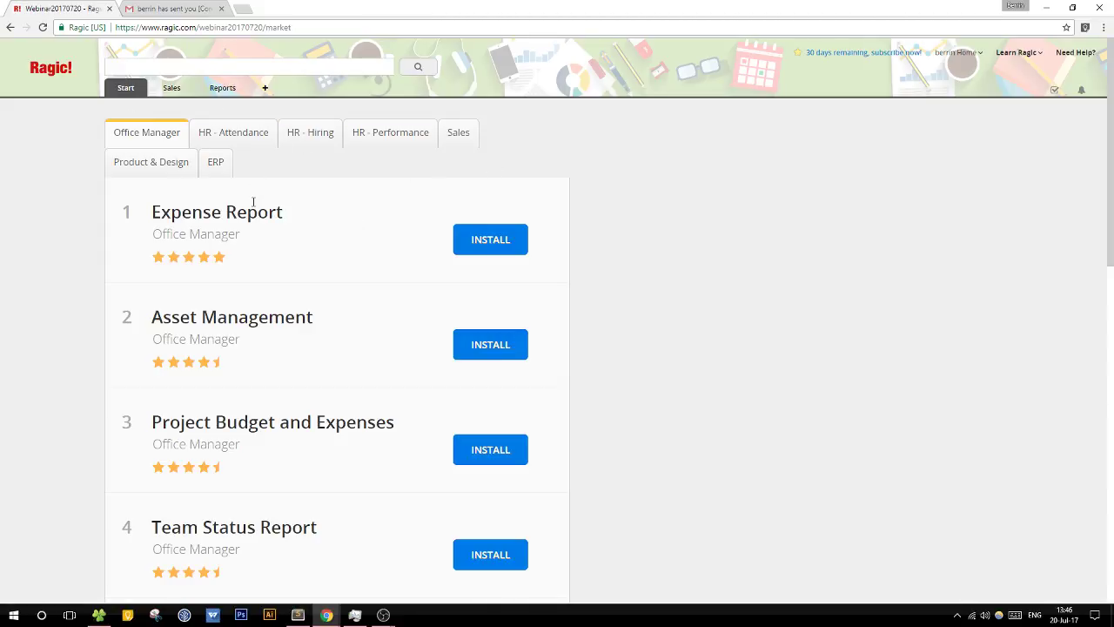
{"action": "scroll", "coordinate": [386, 270], "scroll_direction": "down", "scroll_amount": 5}
{"action": "scroll", "coordinate": [386, 272], "scroll_direction": "down", "scroll_amount": 4}
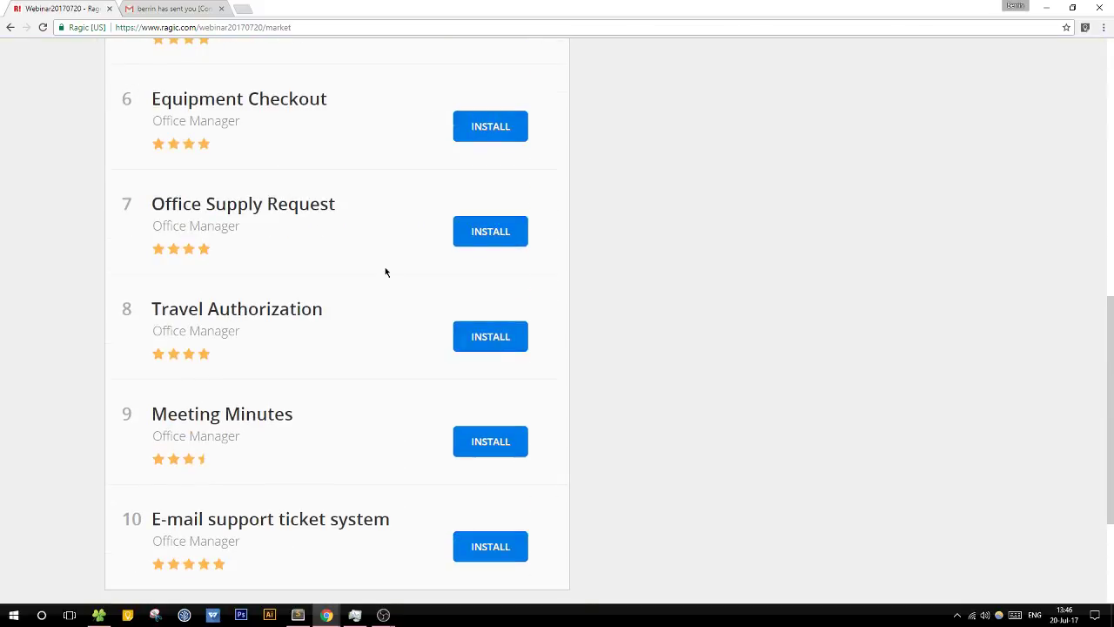
{"action": "left_click_drag", "start_coordinate": [130, 321], "coordinate": [379, 326]}
{"action": "left_click", "coordinate": [403, 326]}
{"action": "left_click_drag", "start_coordinate": [129, 322], "coordinate": [228, 326]}
{"action": "left_click", "coordinate": [144, 324]}
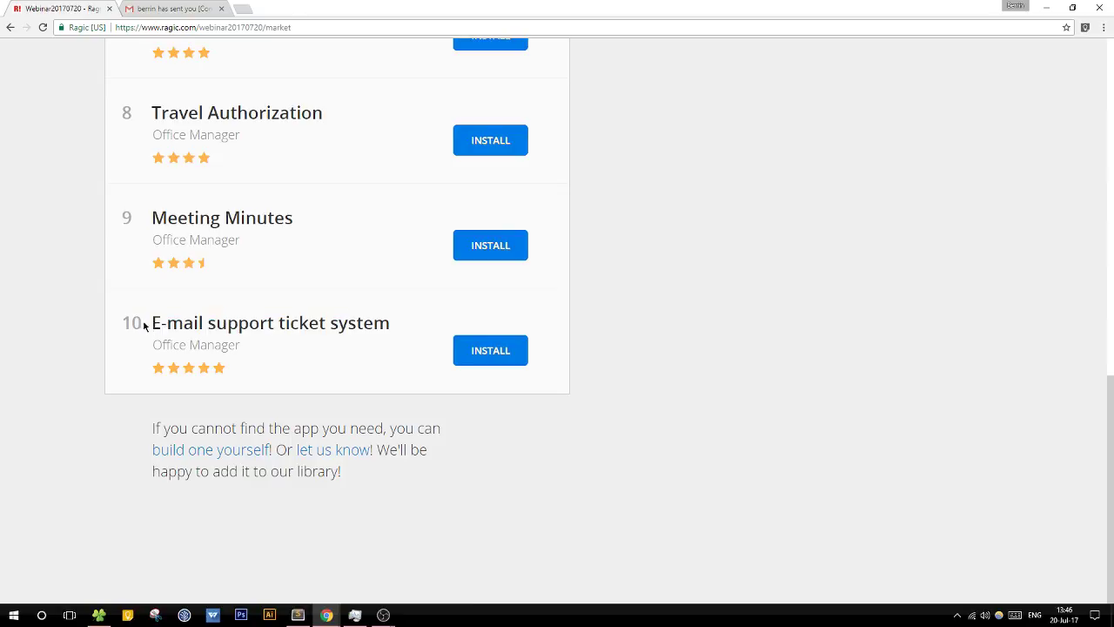
{"action": "triple_click", "coordinate": [388, 324]}
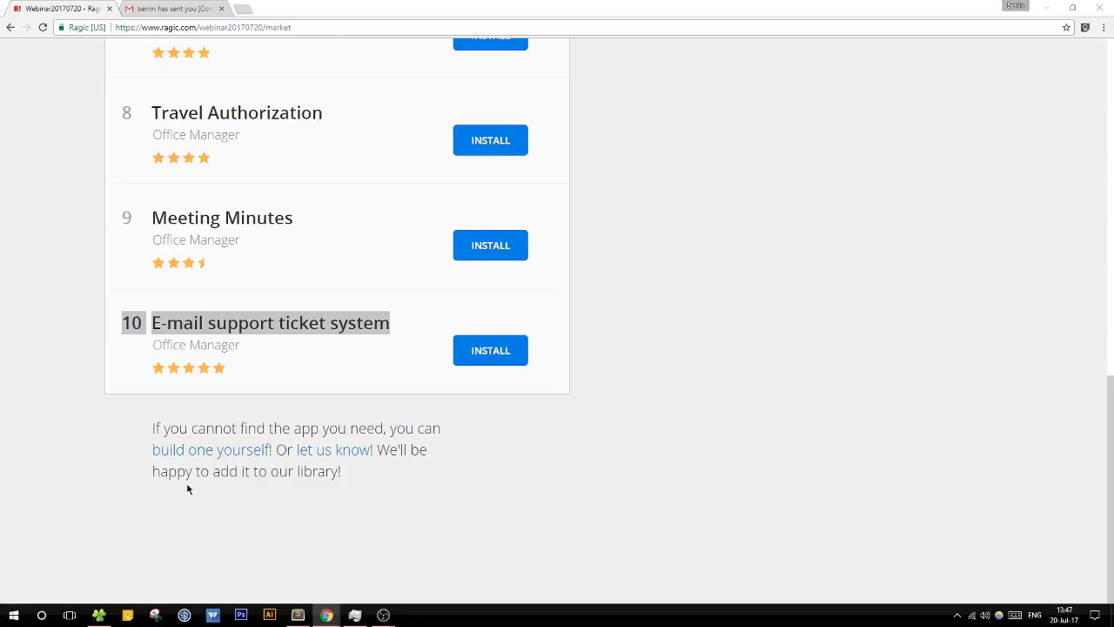
{"action": "scroll", "coordinate": [164, 508], "scroll_direction": "up", "scroll_amount": 12}
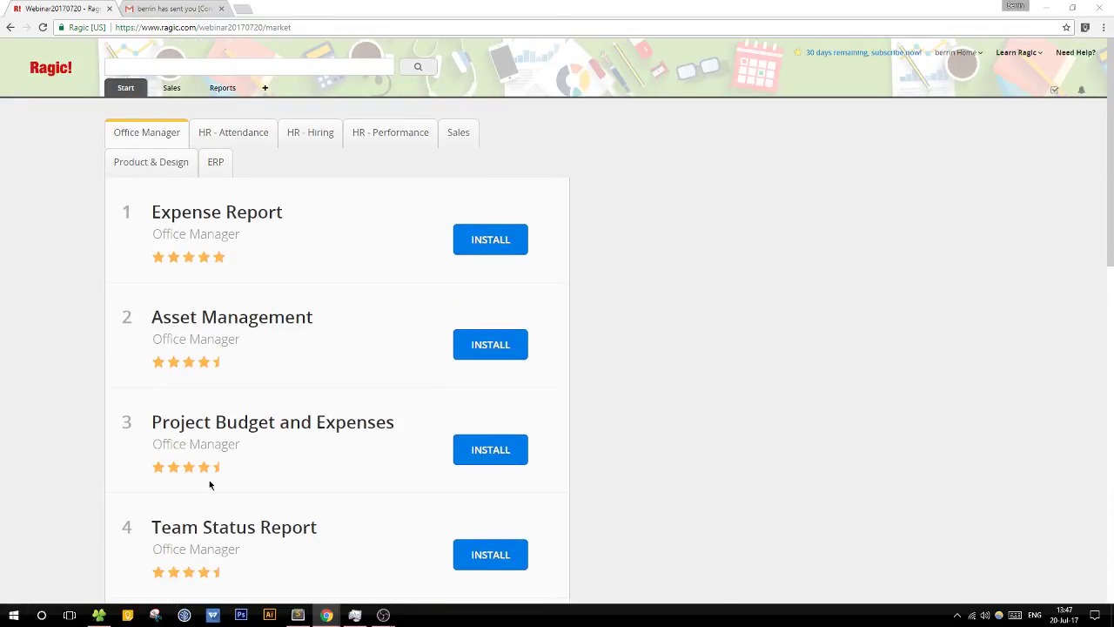
Step: Open the Contacts sheet under Sales, dismiss the columns notice, and open the contact record
{"action": "mouse_move", "coordinate": [174, 94]}
{"action": "left_click", "coordinate": [174, 114]}
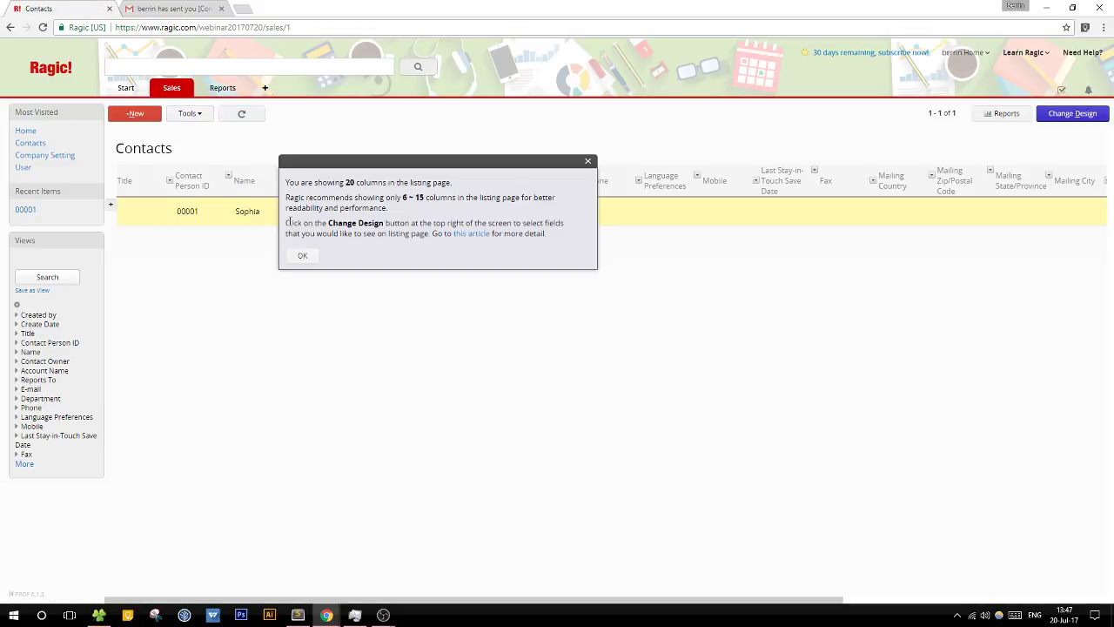
{"action": "left_click", "coordinate": [301, 256]}
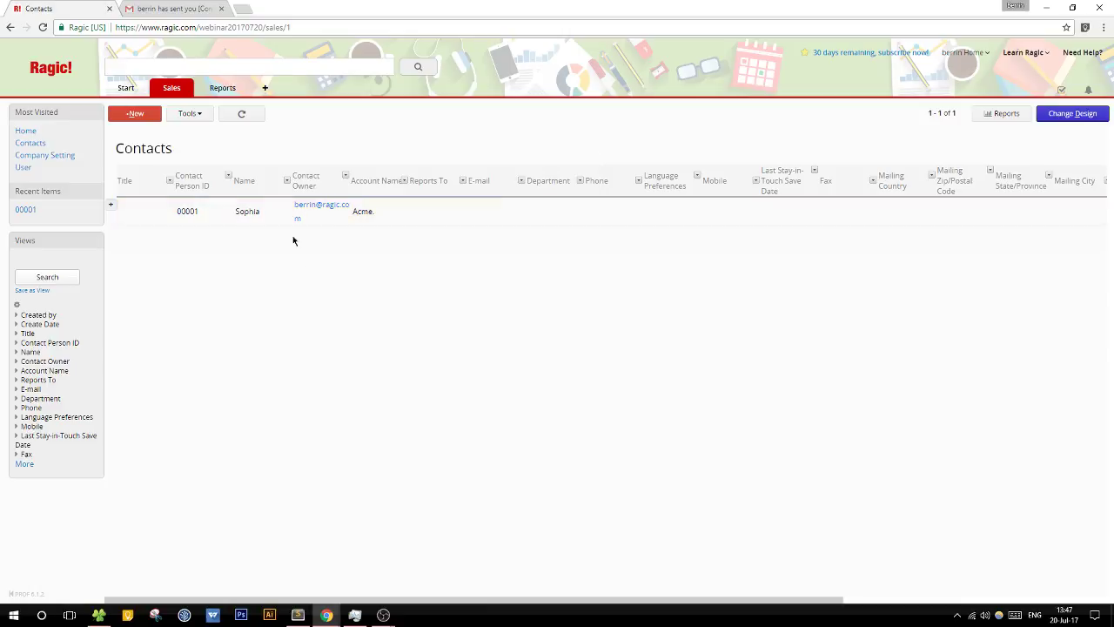
{"action": "left_click", "coordinate": [508, 211]}
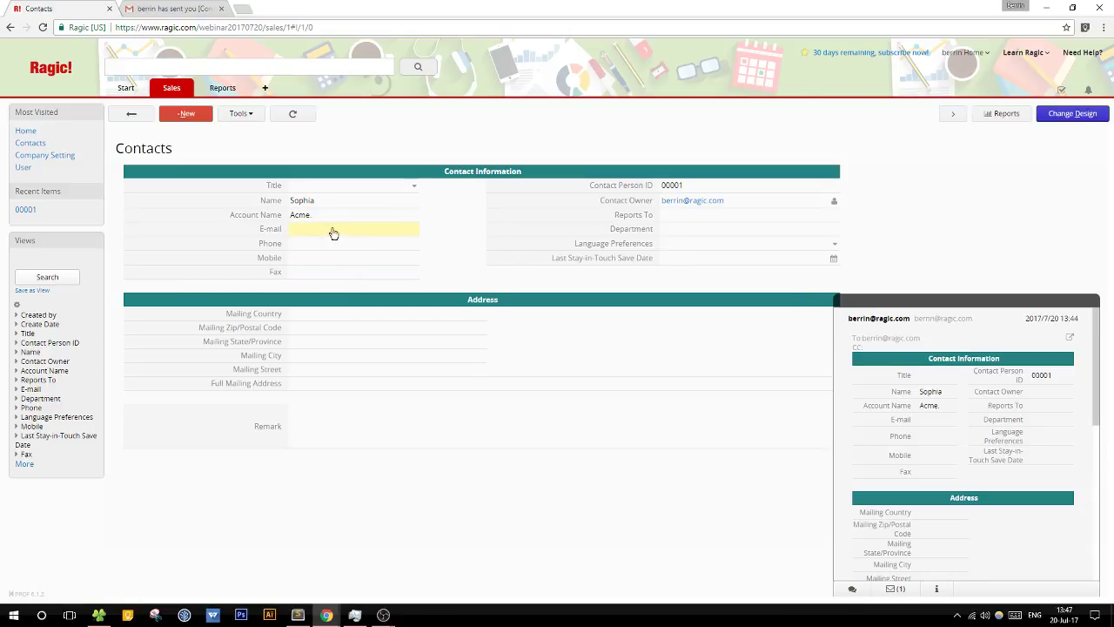
Step: Inspect the E-mail field's settings in design mode, then exit and reopen the contact record
{"action": "left_click", "coordinate": [1068, 114]}
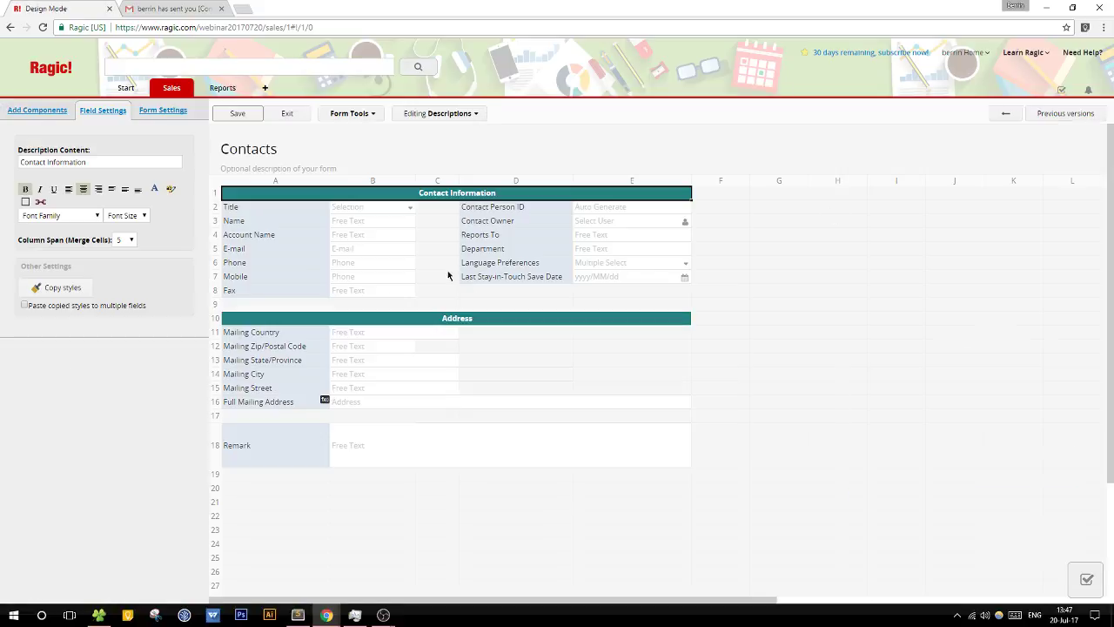
{"action": "left_click", "coordinate": [268, 251]}
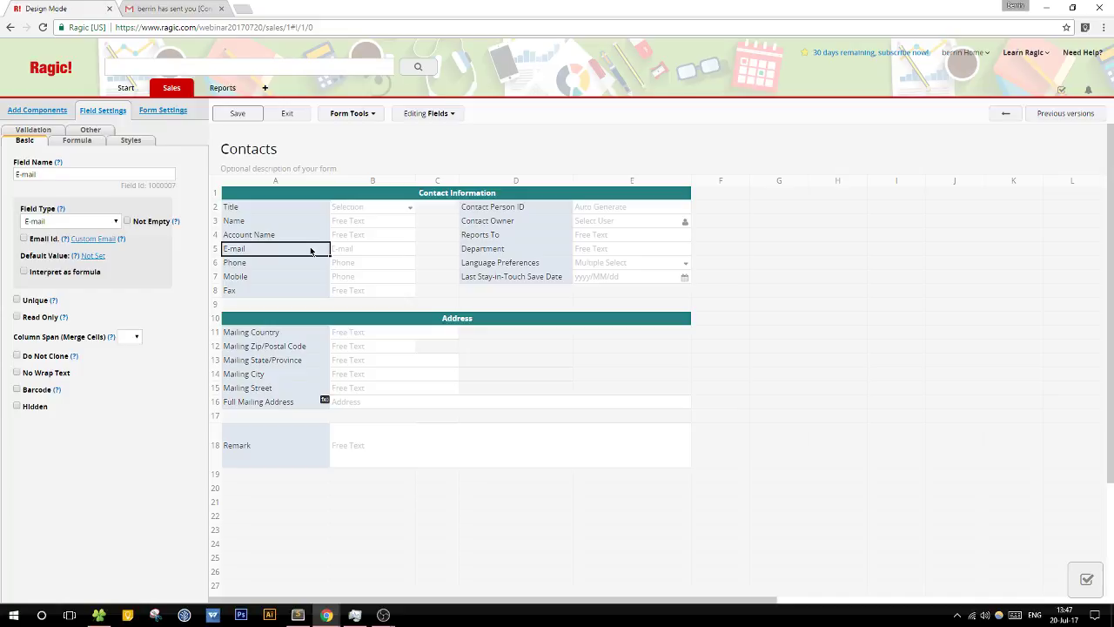
{"action": "left_click", "coordinate": [289, 122]}
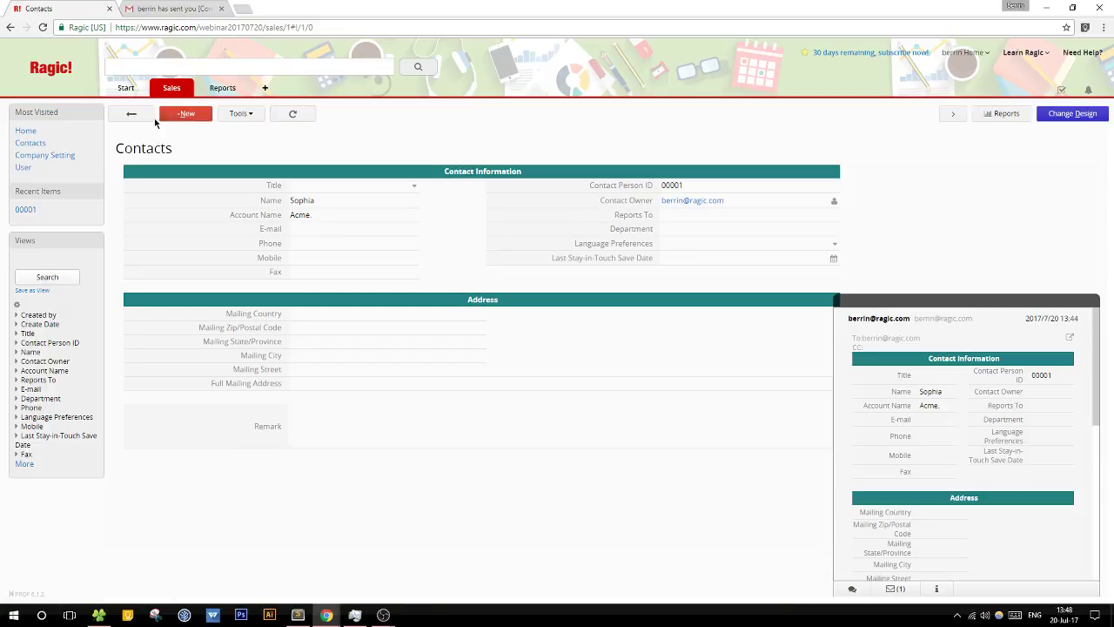
{"action": "left_click", "coordinate": [131, 115]}
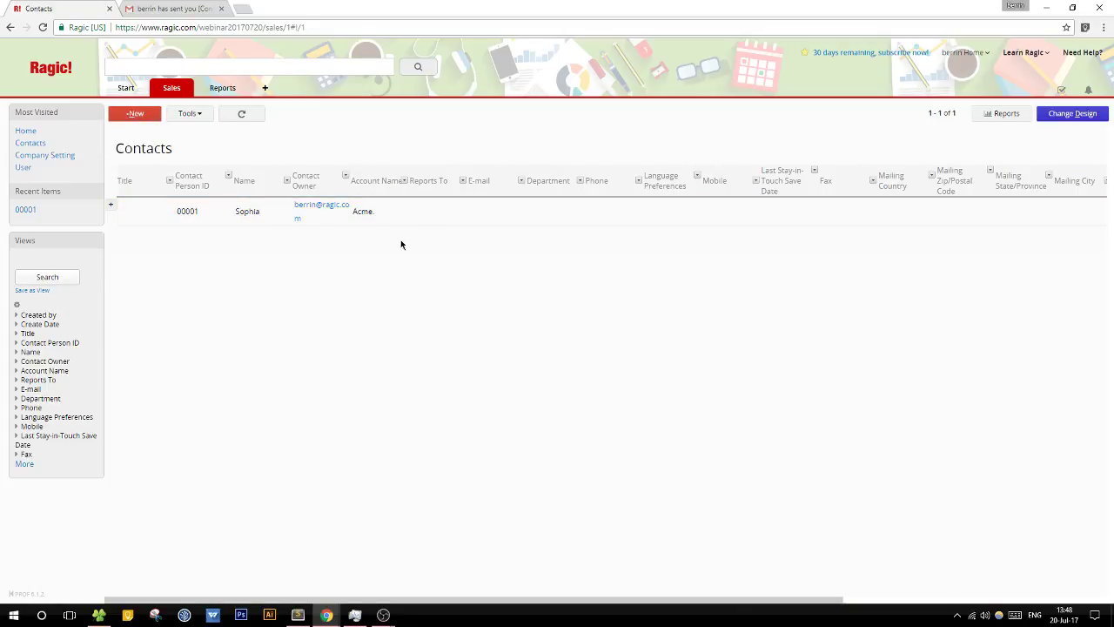
{"action": "left_click", "coordinate": [487, 216]}
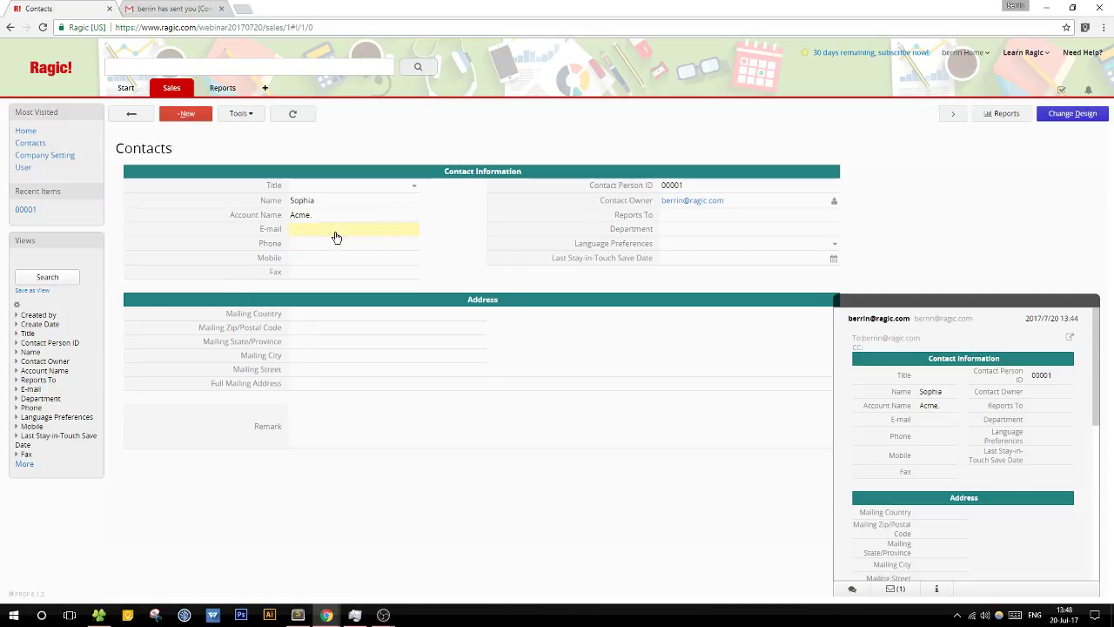
Step: Enter the contact's e-mail address in the E-mail field and save the record
{"action": "left_click", "coordinate": [336, 230]}
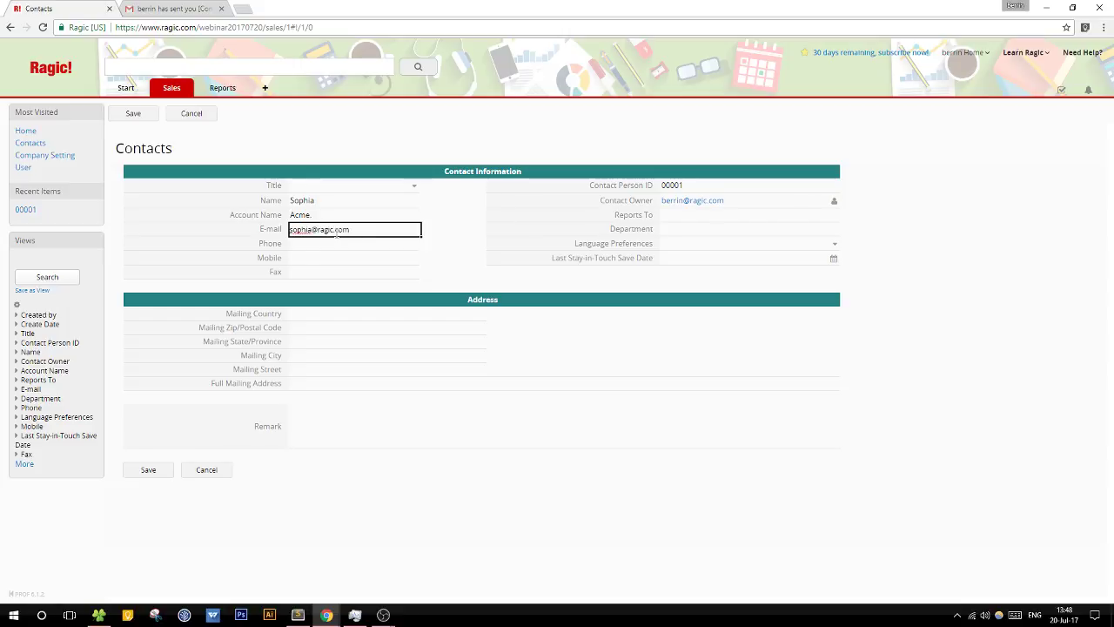
{"action": "left_click", "coordinate": [147, 469]}
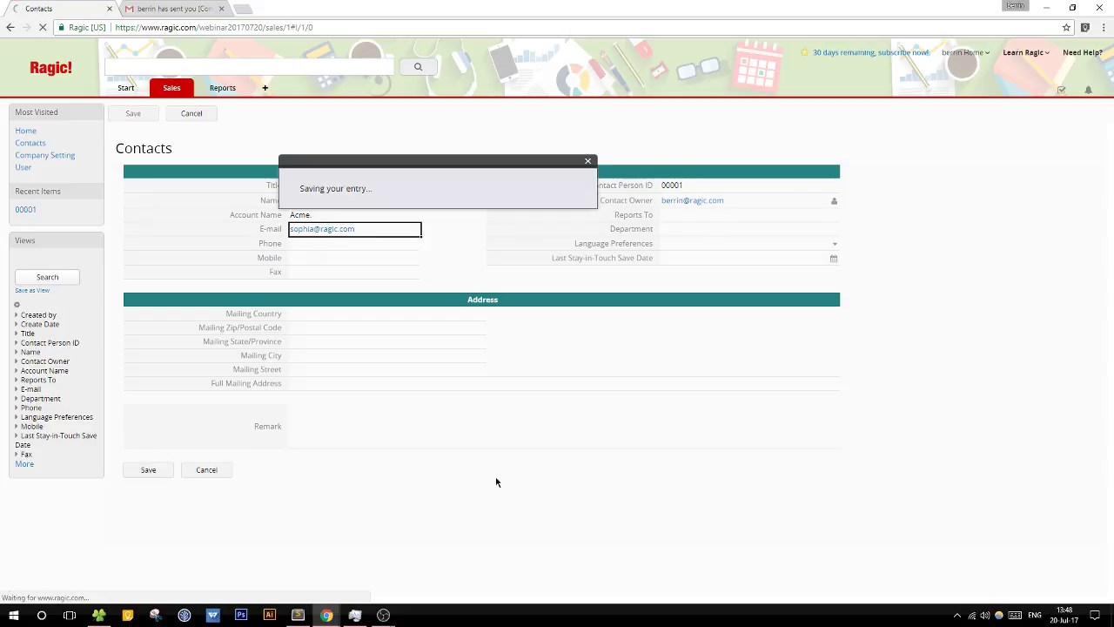
Step: Return to the Contacts listing and bring up the sheet's tools menu
{"action": "left_click", "coordinate": [141, 114]}
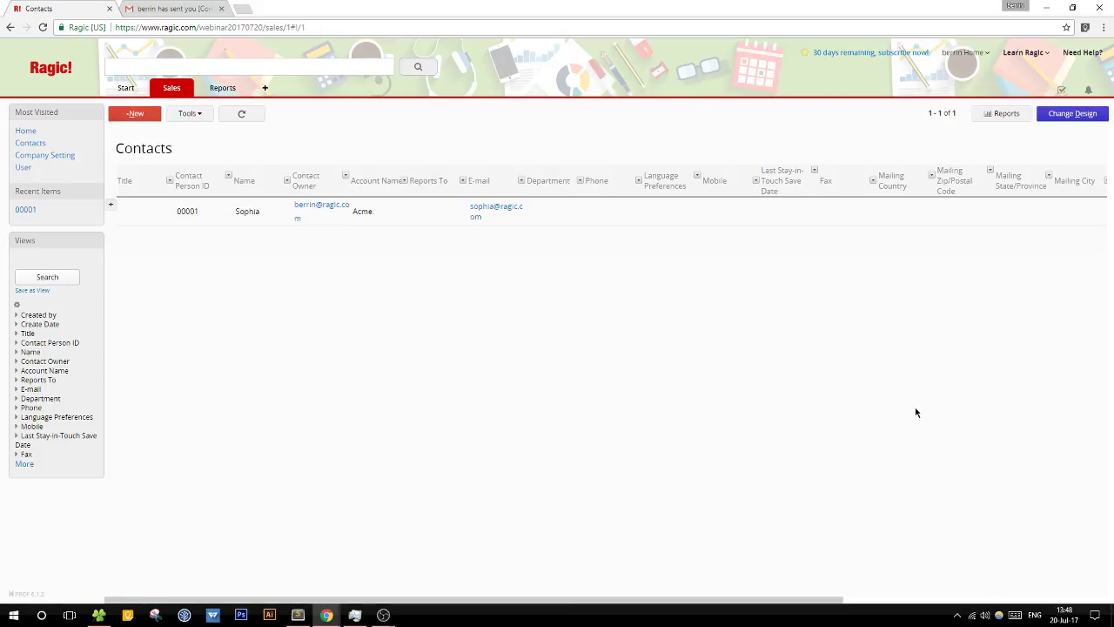
{"action": "left_click_drag", "start_coordinate": [488, 604], "coordinate": [433, 601]}
{"action": "left_click", "coordinate": [190, 114]}
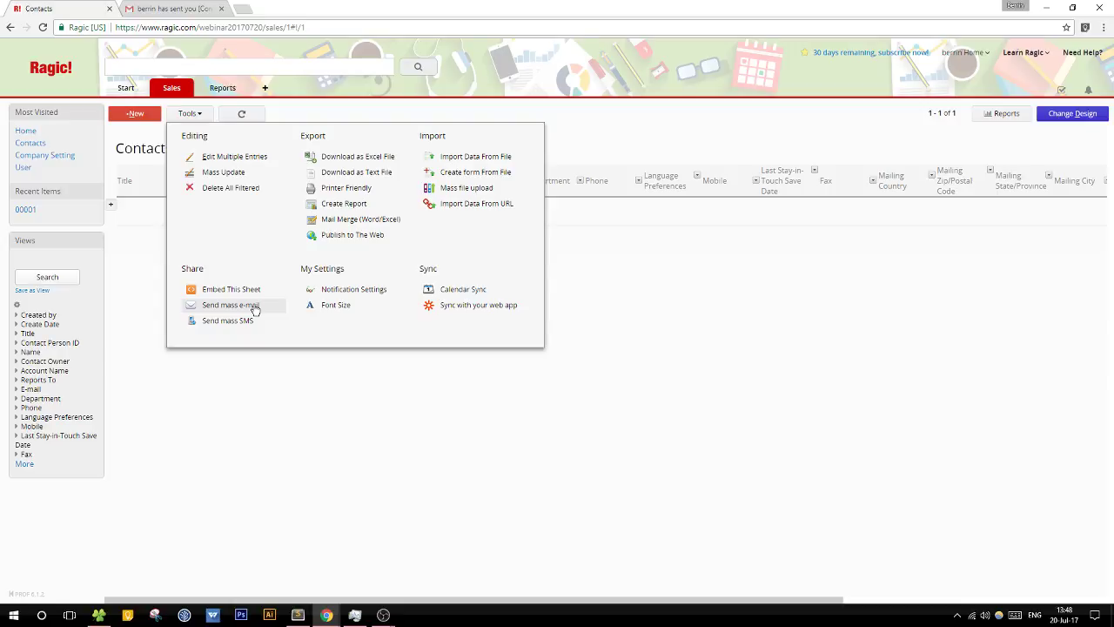
{"action": "left_click", "coordinate": [230, 305]}
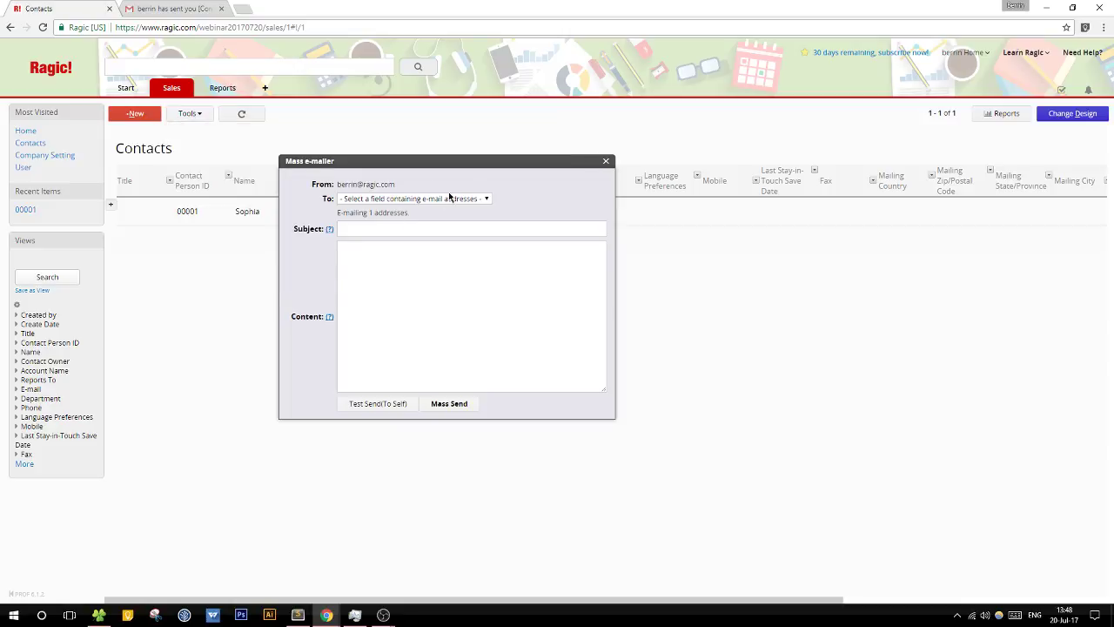
{"action": "left_click_drag", "start_coordinate": [476, 168], "coordinate": [535, 246]}
{"action": "left_click", "coordinate": [510, 293]}
{"action": "left_click", "coordinate": [463, 275]}
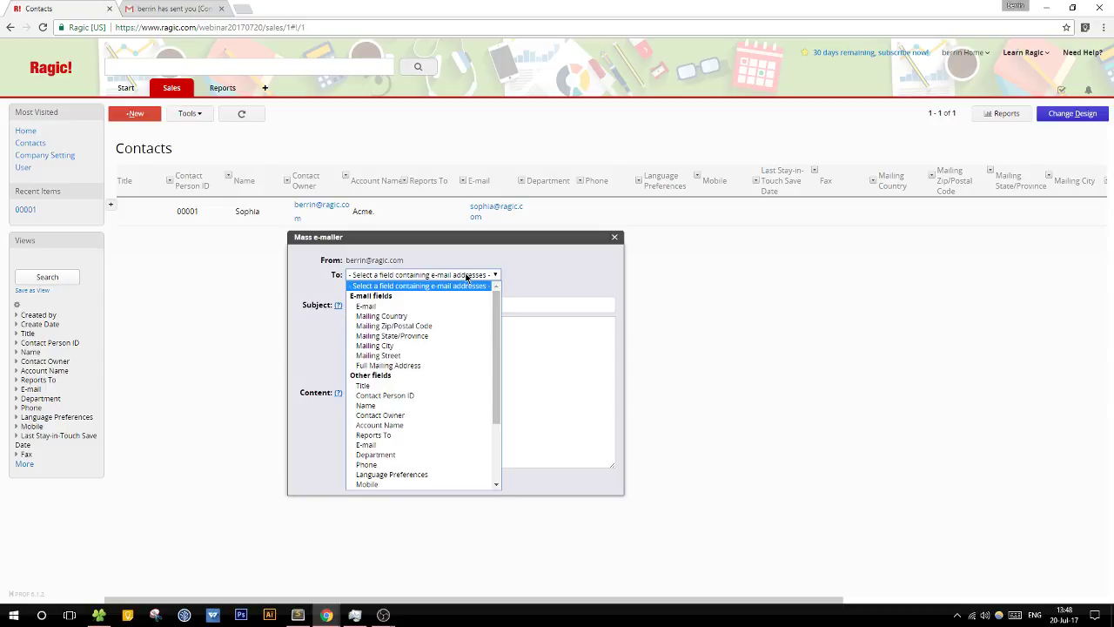
{"action": "left_click", "coordinate": [402, 307]}
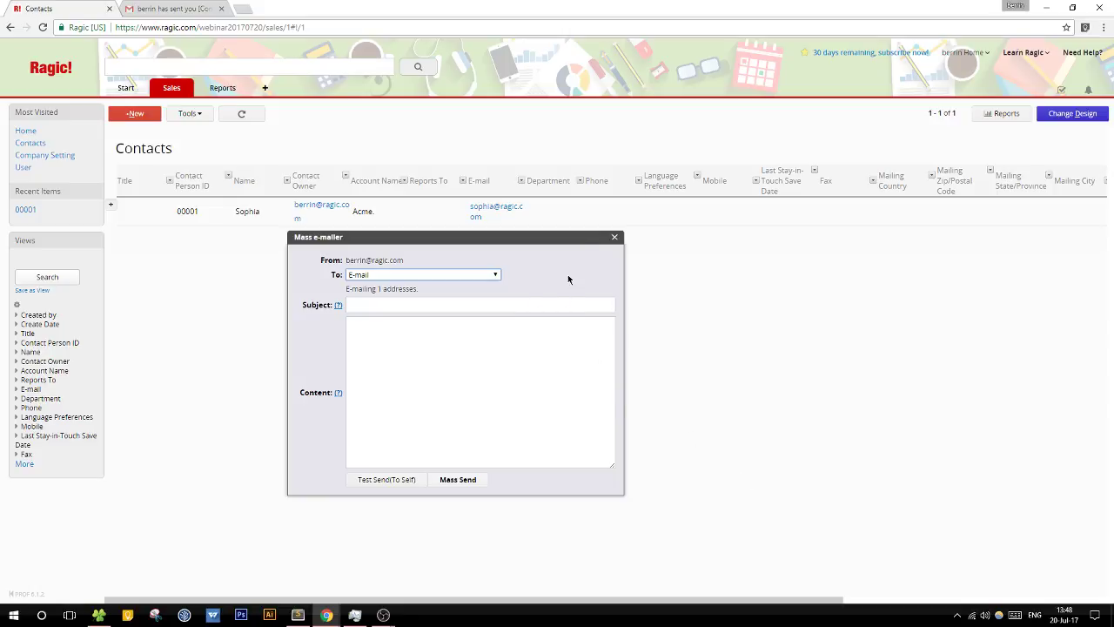
{"action": "left_click", "coordinate": [614, 237]}
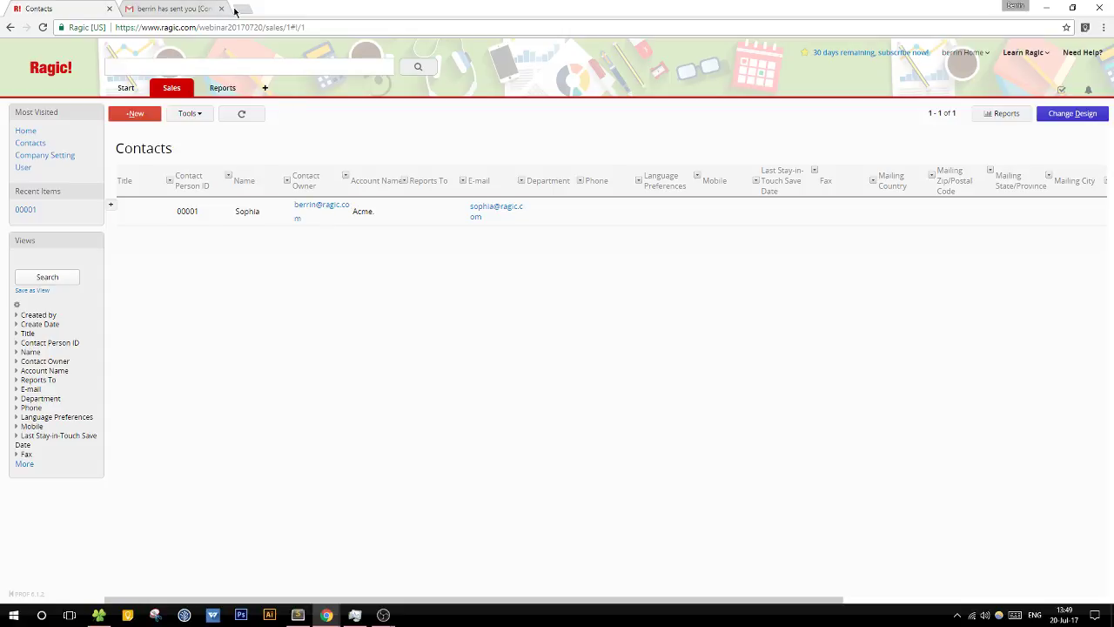
Step: Load the Ragic user guide (intl/en) in a new browser tab
{"action": "left_click", "coordinate": [242, 9]}
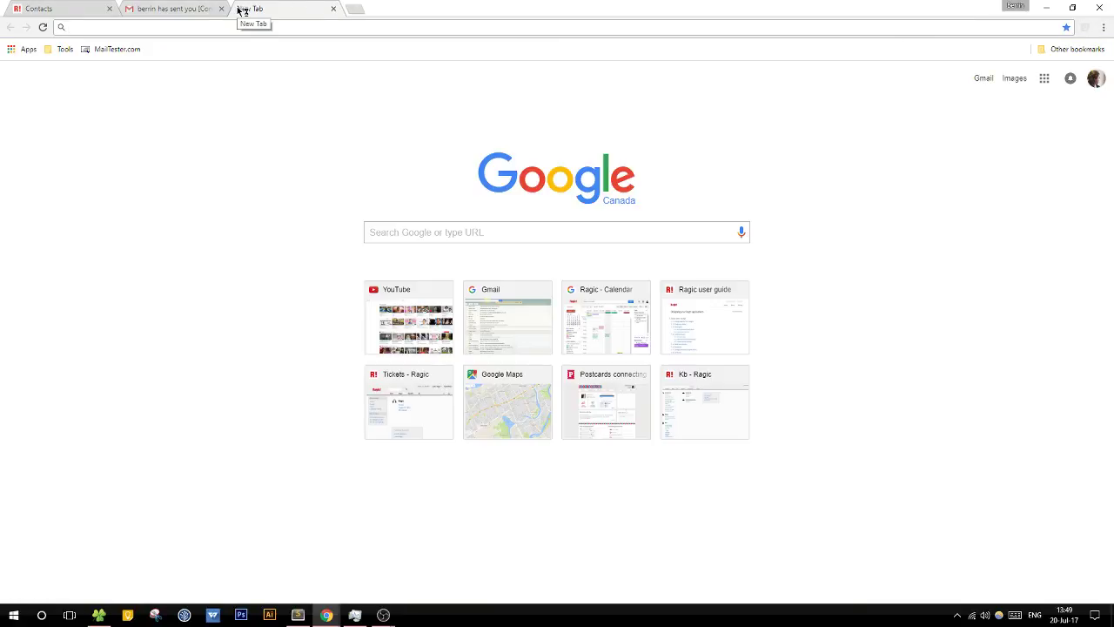
{"action": "type", "text": "intl/en"}
{"action": "key", "text": "Down"}
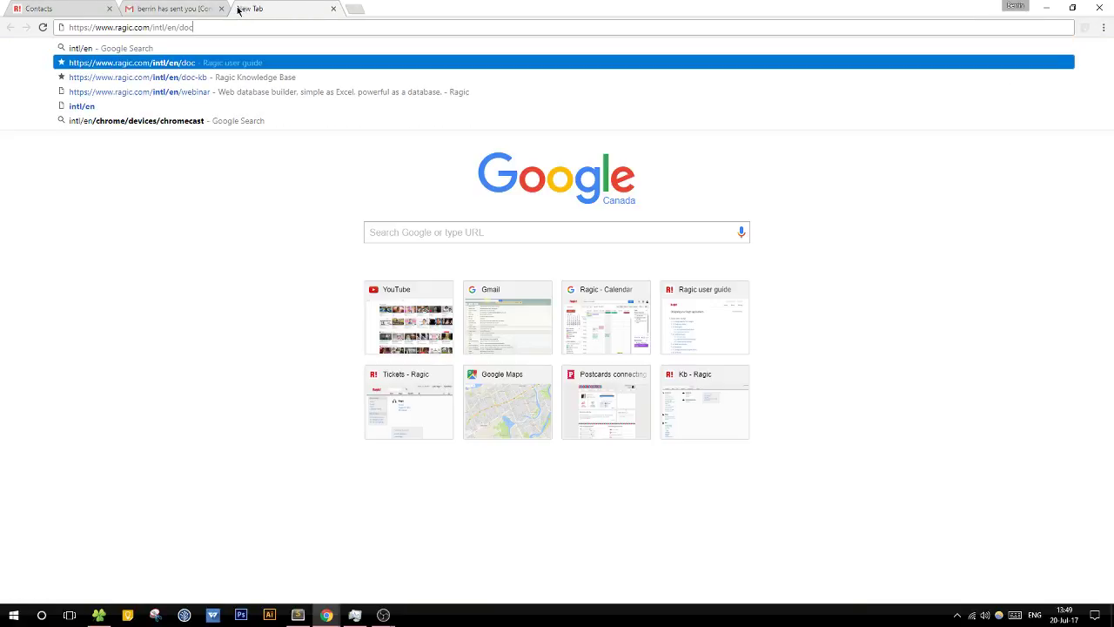
{"action": "key", "text": "Right"}
{"action": "key", "text": "Down"}
{"action": "key", "text": "Down"}
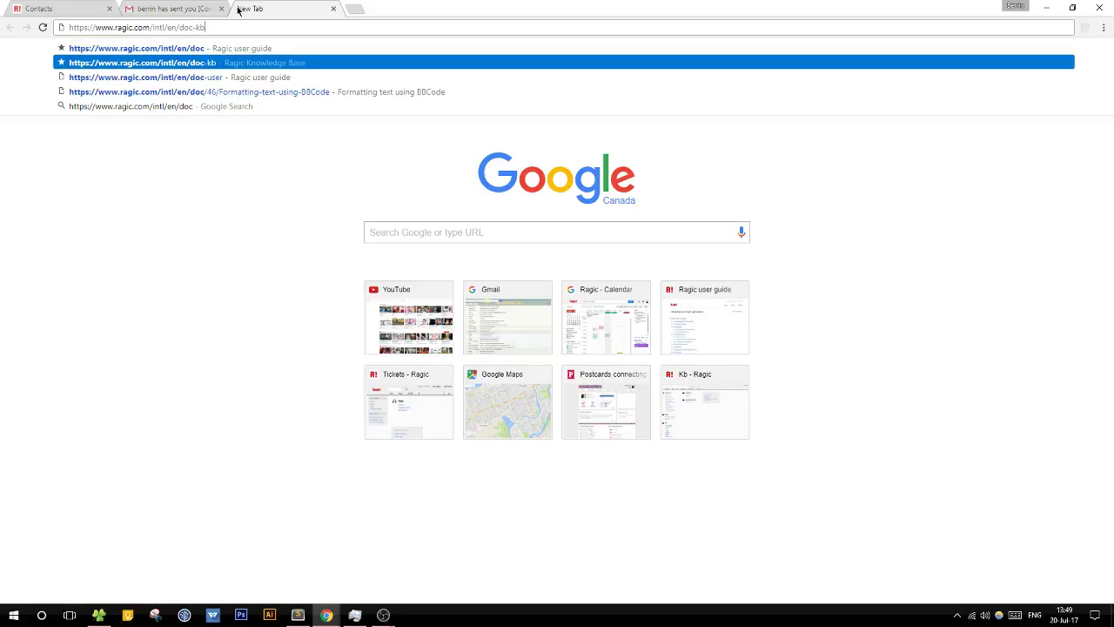
{"action": "key", "text": "Return"}
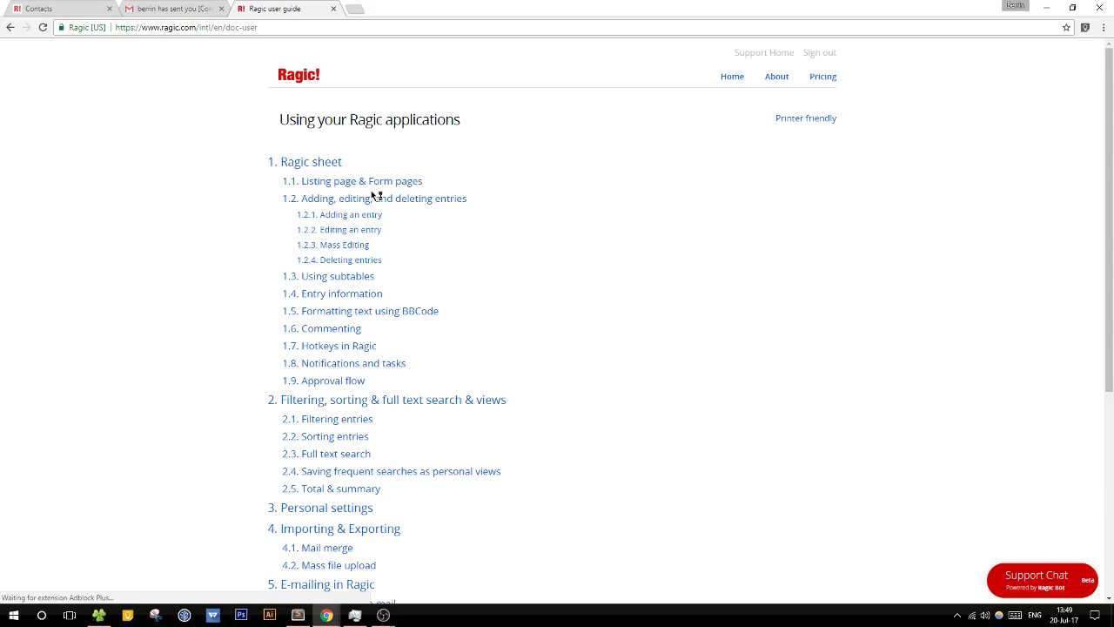
Step: Find and read the guide's E-mailing in Ragic section, then close the guide tab
{"action": "key", "text": "ctrl+f"}
{"action": "type", "text": "e"}
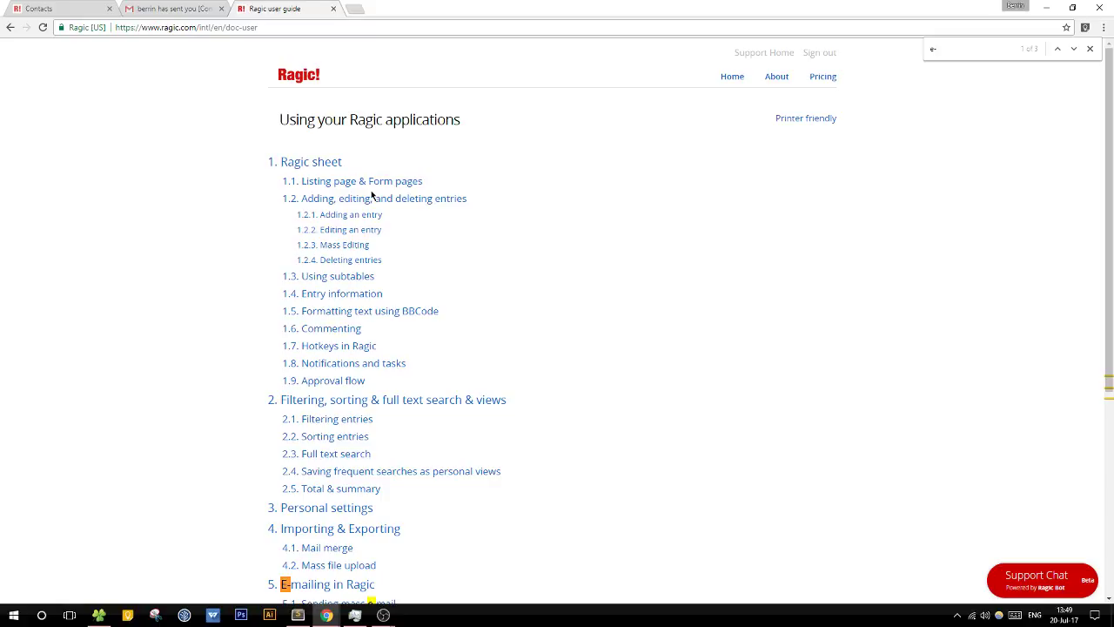
{"action": "scroll", "coordinate": [442, 283], "scroll_direction": "down", "scroll_amount": 3}
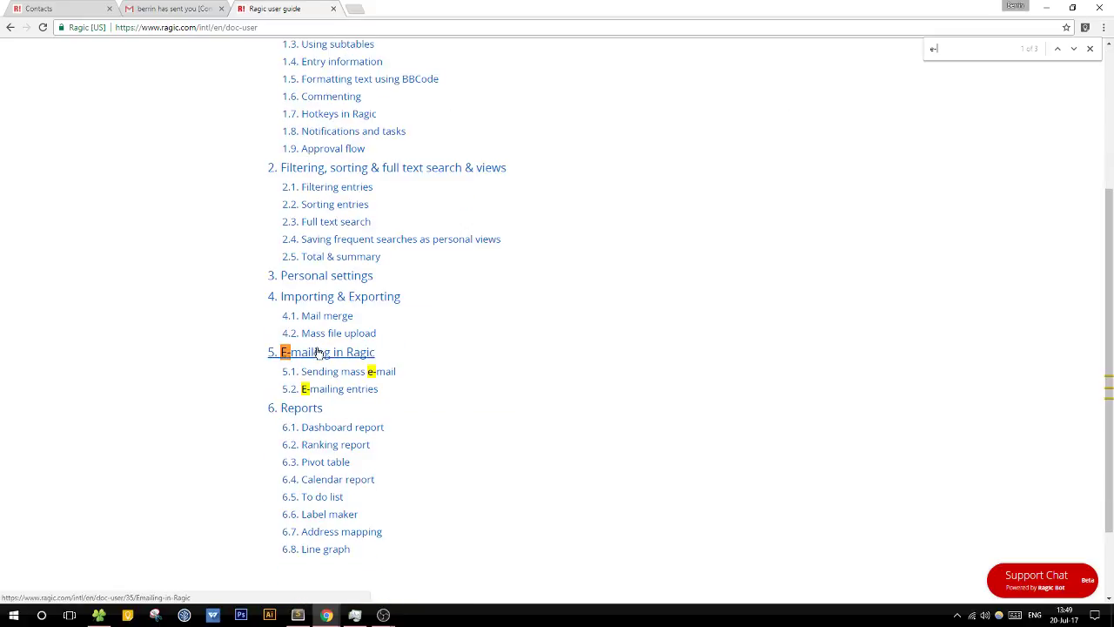
{"action": "left_click", "coordinate": [318, 353]}
{"action": "key", "text": "ctrl+l"}
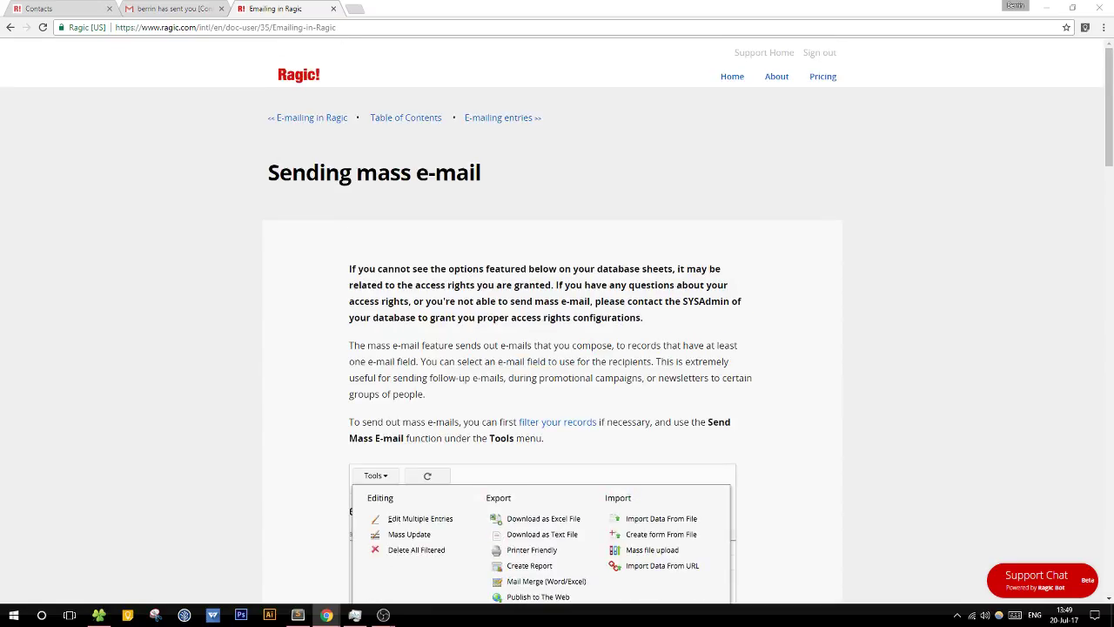
{"action": "left_click", "coordinate": [333, 9]}
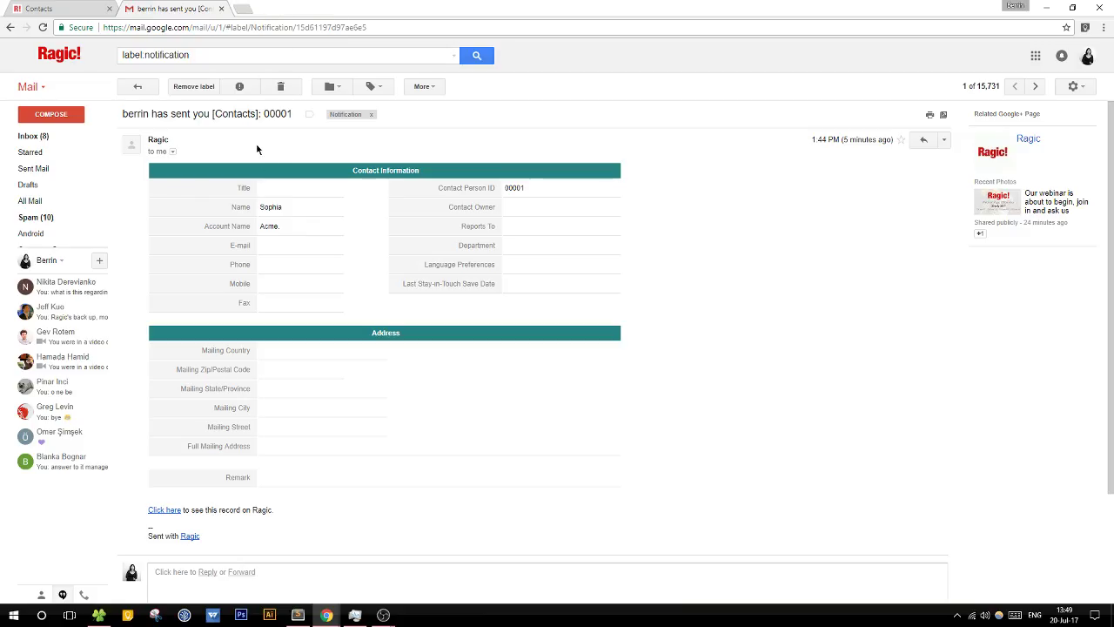
Step: Switch from Gmail back to the Ragic Contacts browser tab
{"action": "left_click", "coordinate": [57, 10]}
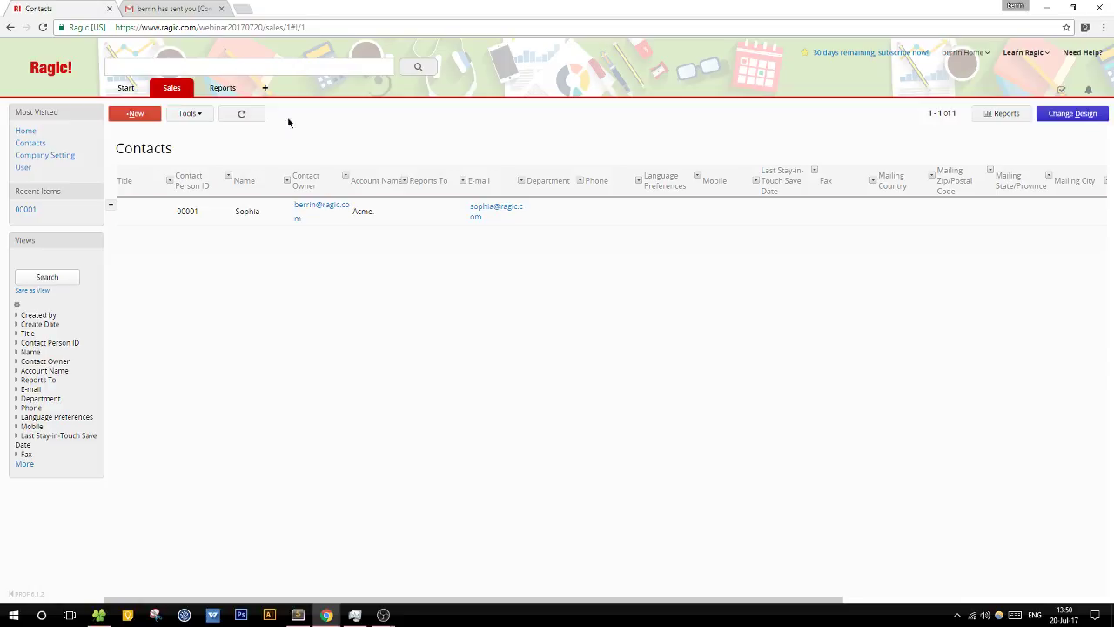
Step: Review the Embed This Sheet Database Viewer plug-in for Contacts, then return to the Ragic home page
{"action": "left_click", "coordinate": [198, 114]}
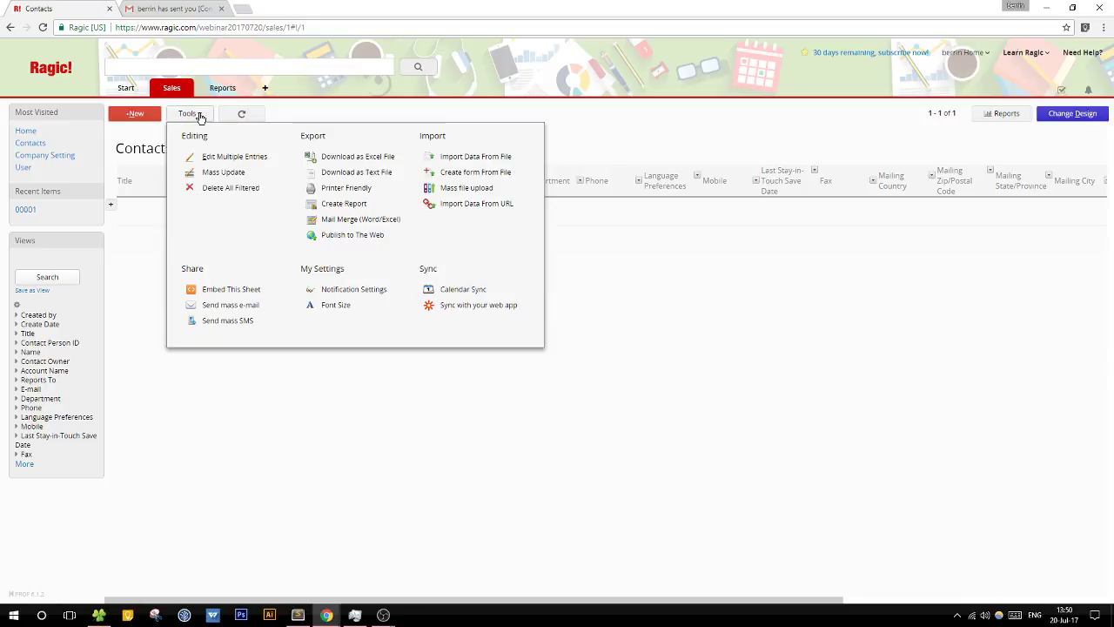
{"action": "left_click", "coordinate": [231, 289]}
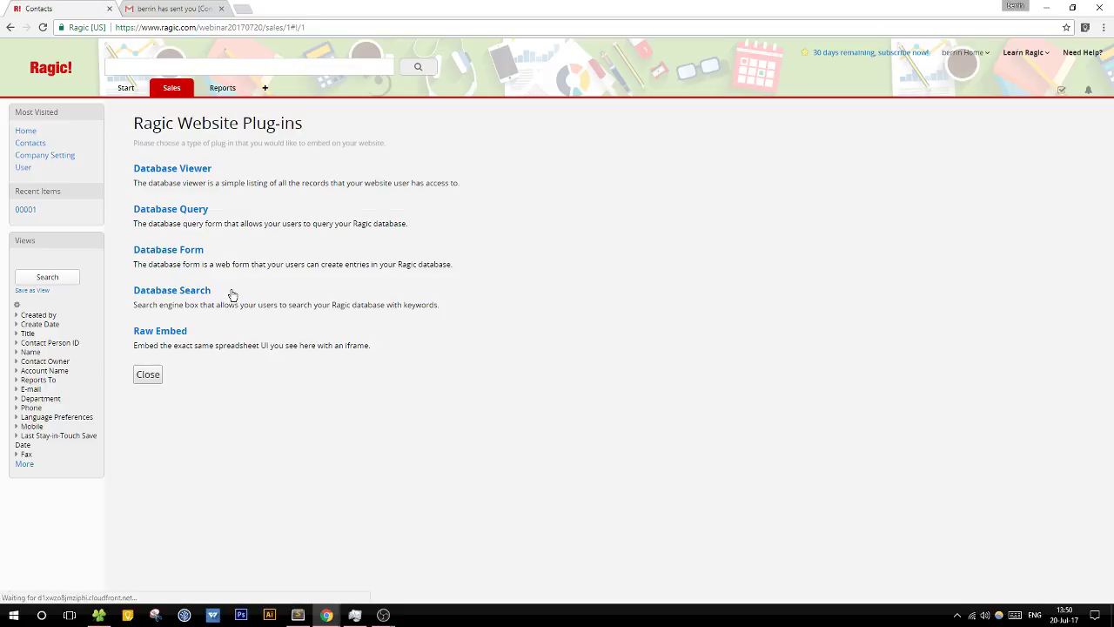
{"action": "left_click", "coordinate": [194, 170]}
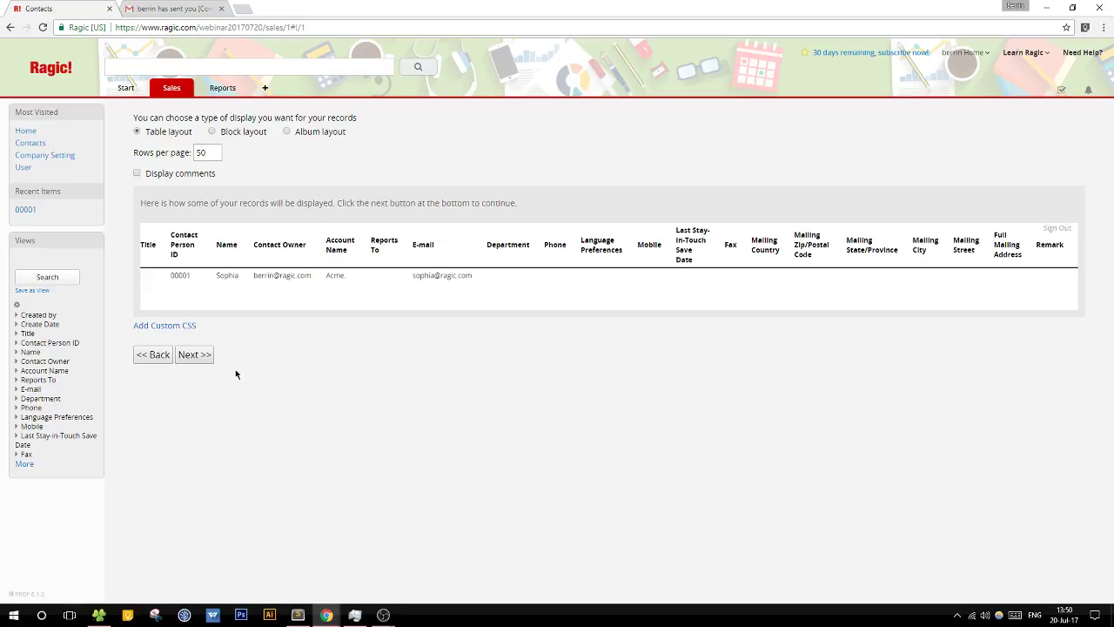
{"action": "left_click", "coordinate": [150, 356]}
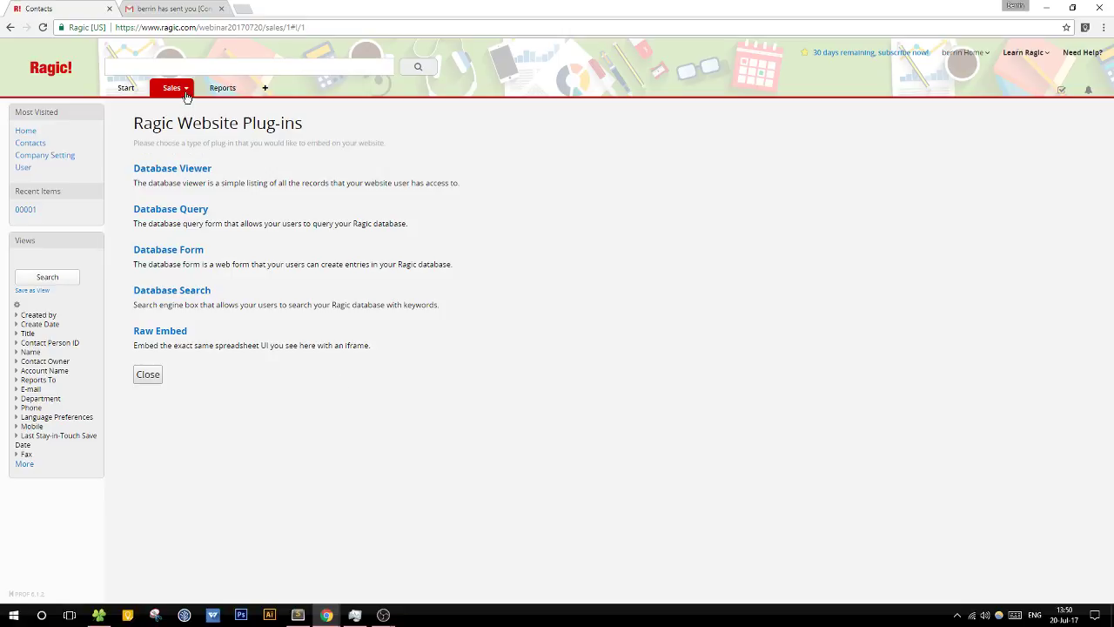
{"action": "mouse_move", "coordinate": [179, 94]}
{"action": "left_click", "coordinate": [48, 70]}
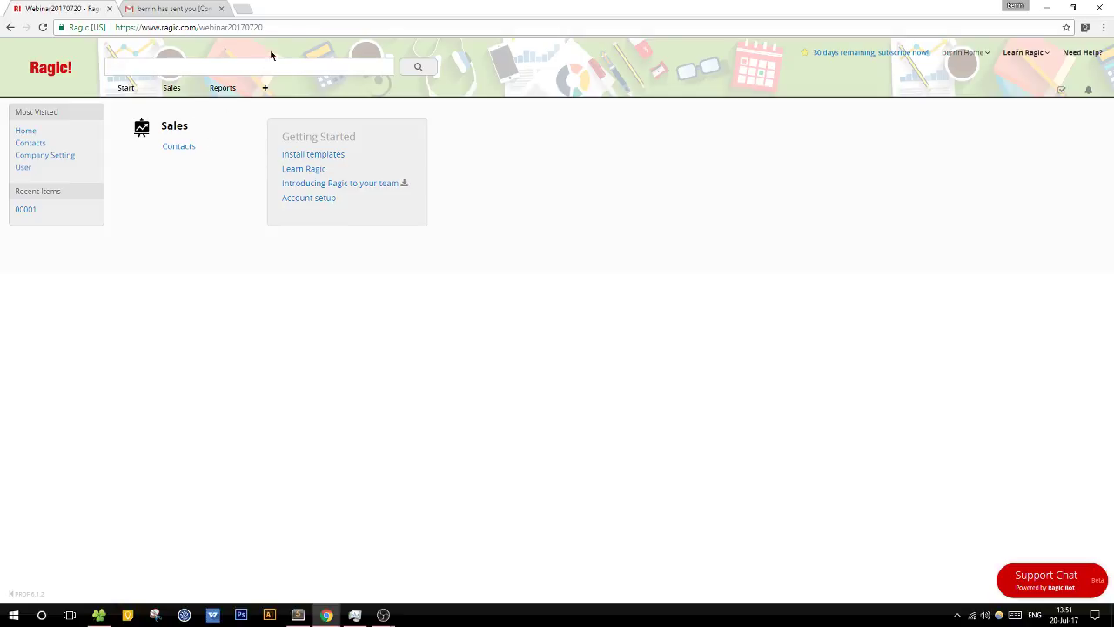
Step: Open Contacts record 00001 in form view and toggle its sent-email preview panel closed, open, closed
{"action": "left_click", "coordinate": [186, 146]}
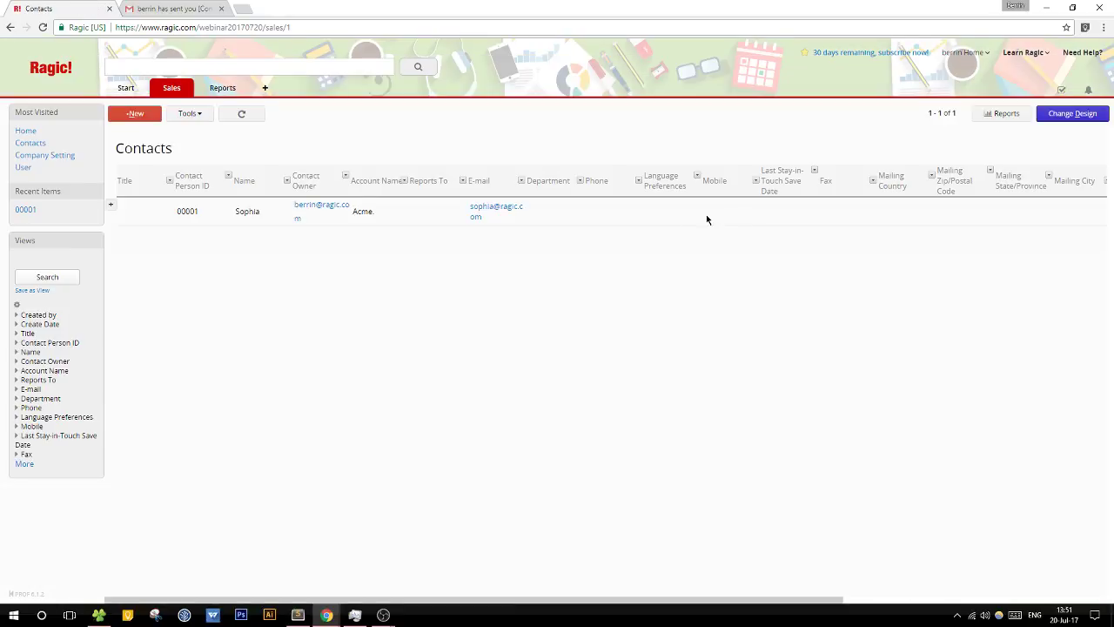
{"action": "left_click", "coordinate": [706, 220]}
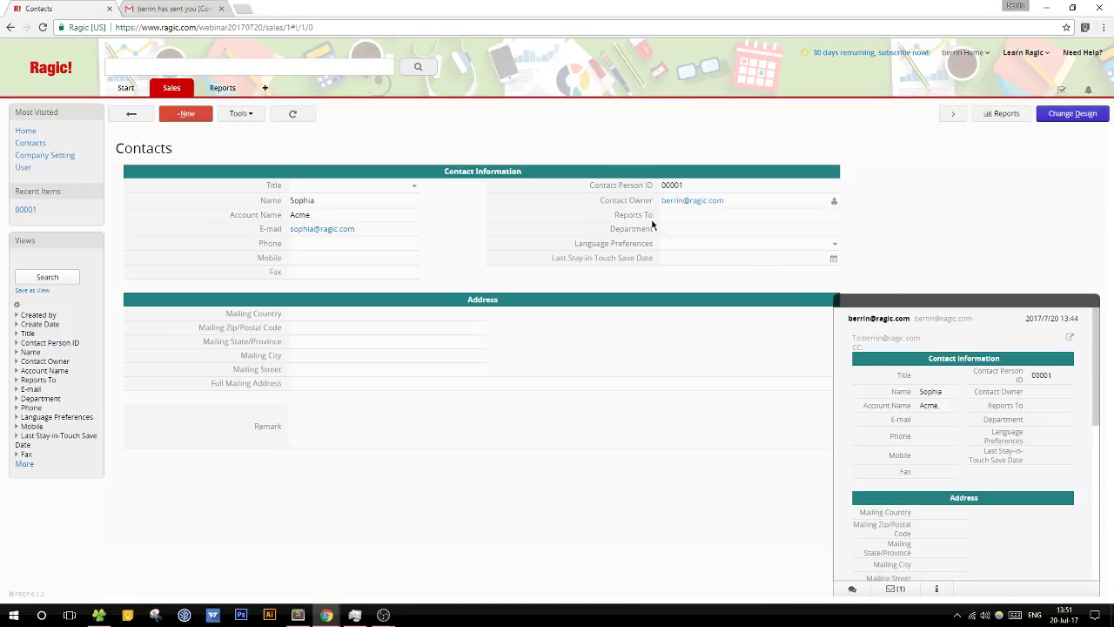
{"action": "left_click", "coordinate": [887, 304]}
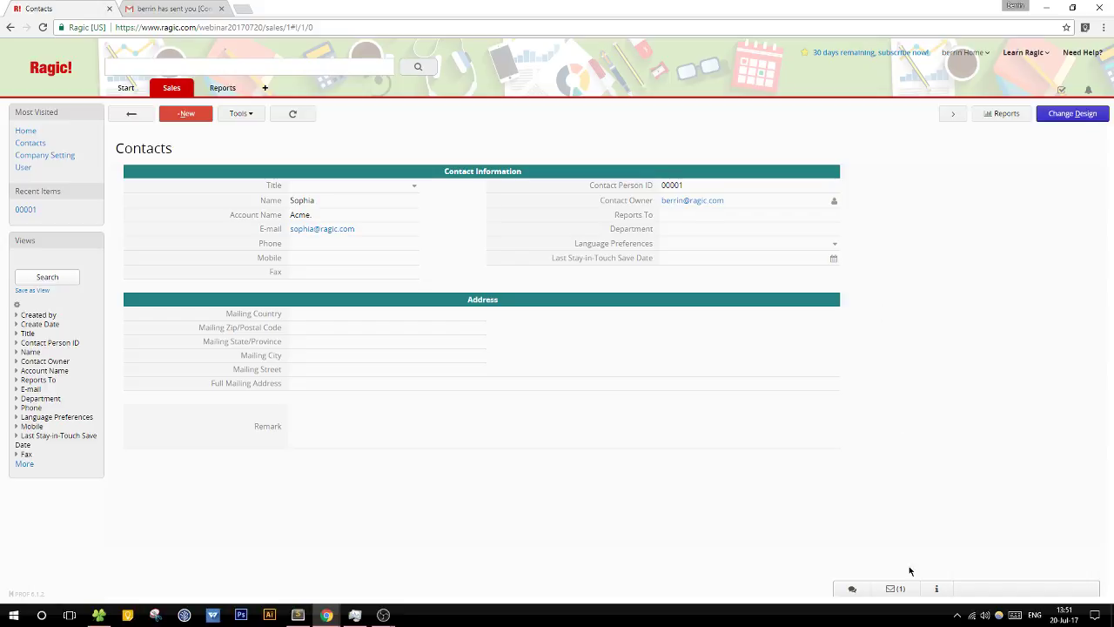
{"action": "left_click", "coordinate": [896, 588]}
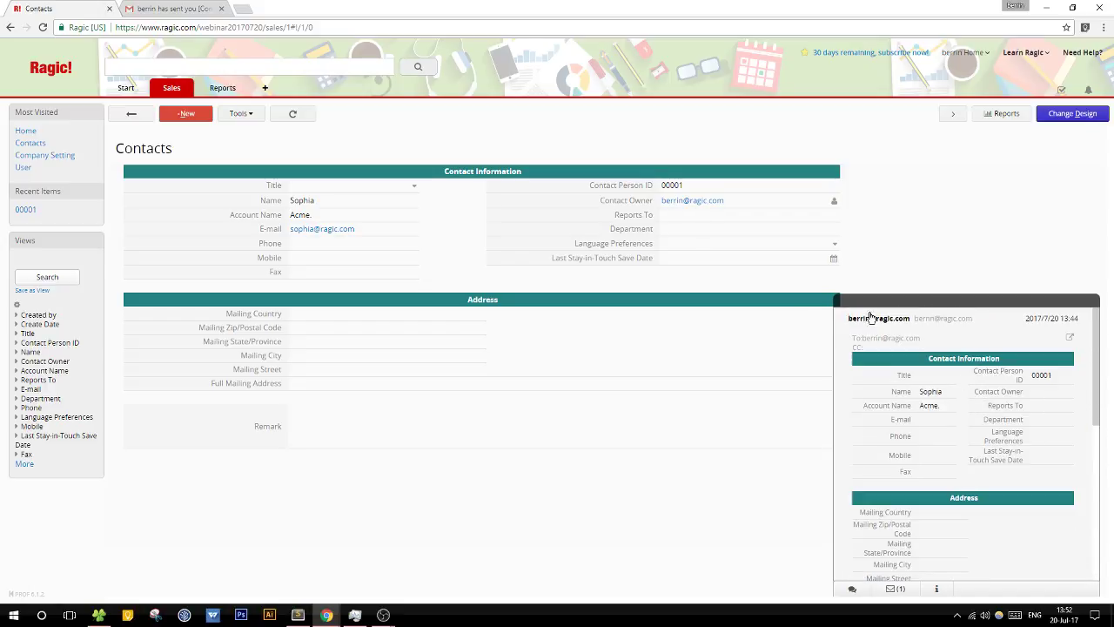
{"action": "left_click", "coordinate": [946, 304]}
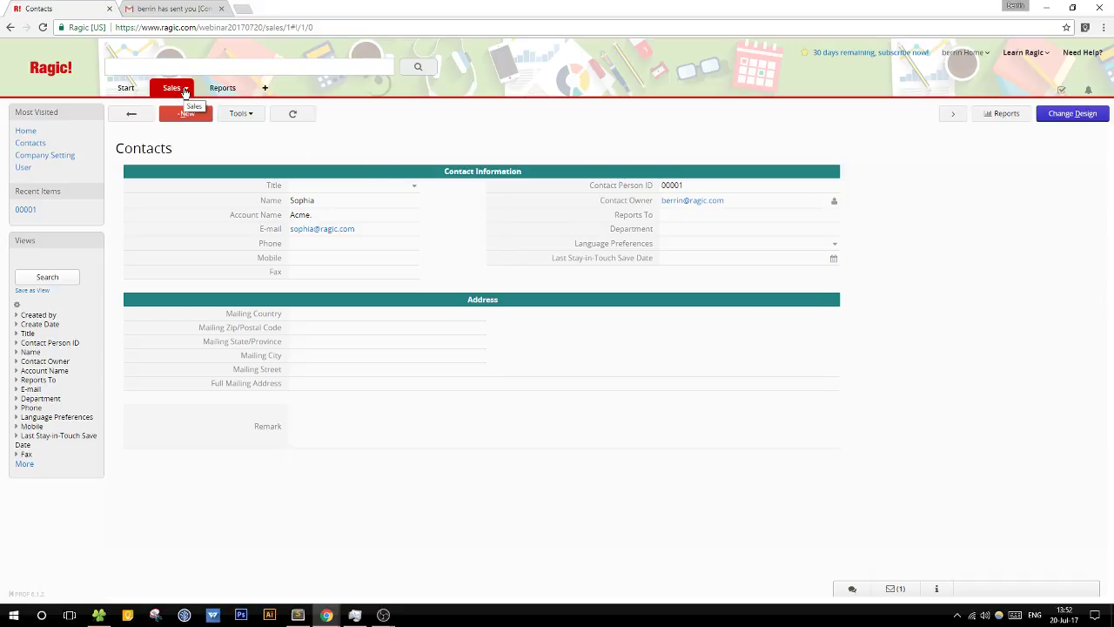
{"action": "left_click", "coordinate": [185, 87]}
Step: Delete the Contacts sheet from the Sales tab, moving it to the Recycle Bin
{"action": "mouse_move", "coordinate": [171, 91]}
{"action": "left_click", "coordinate": [250, 114]}
{"action": "left_click", "coordinate": [265, 157]}
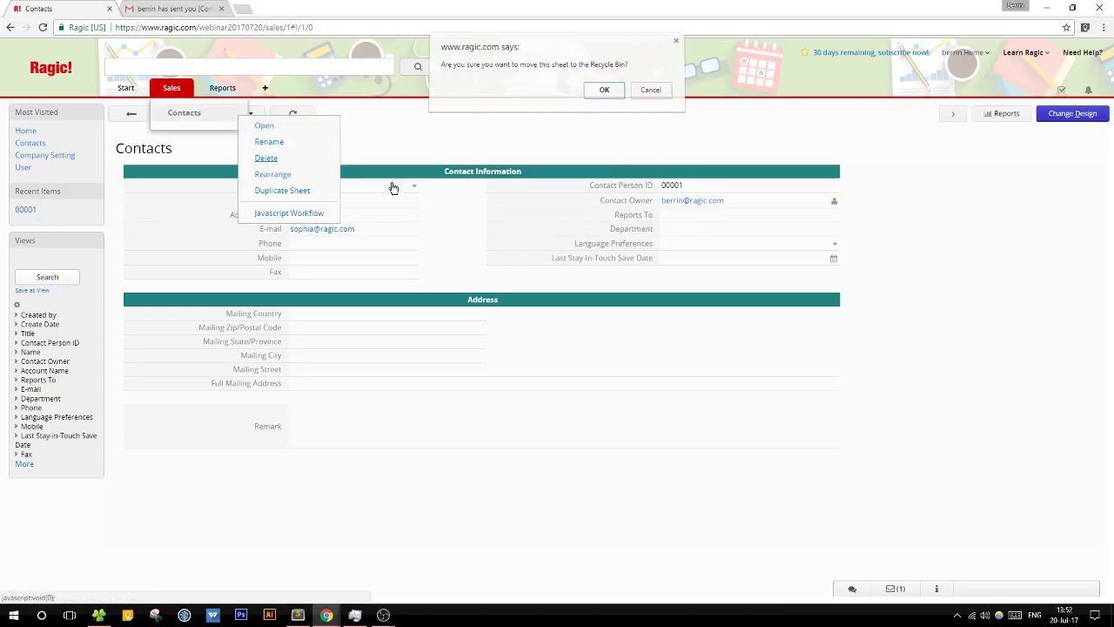
{"action": "left_click", "coordinate": [603, 93]}
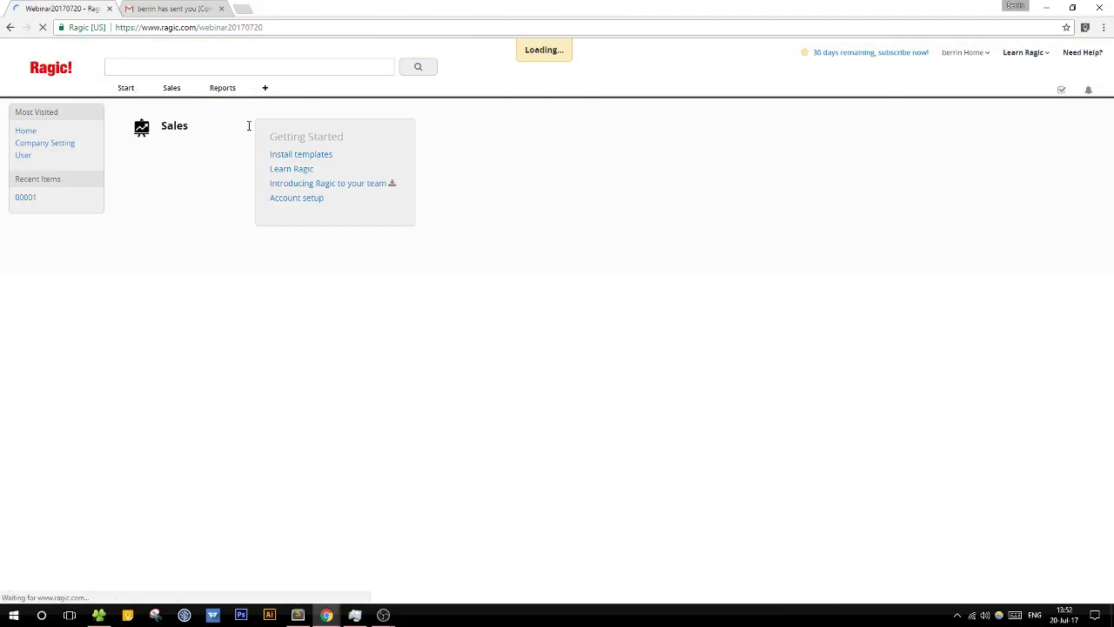
Step: Try twice to create a Customers sheet under Sales, backing out of the not-found page
{"action": "mouse_move", "coordinate": [176, 95]}
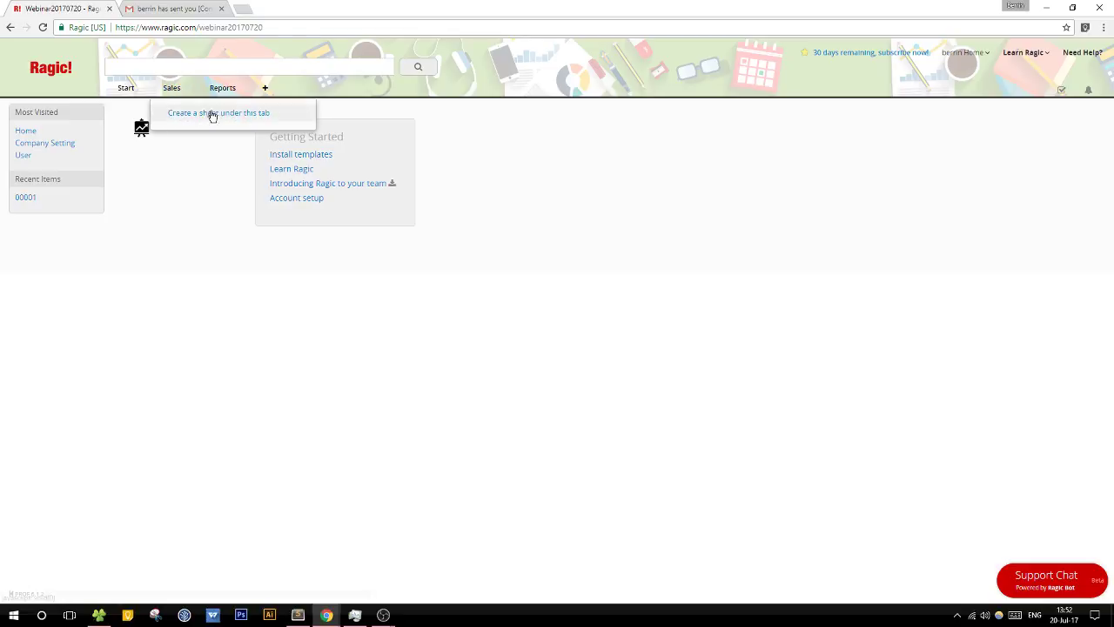
{"action": "left_click", "coordinate": [212, 114]}
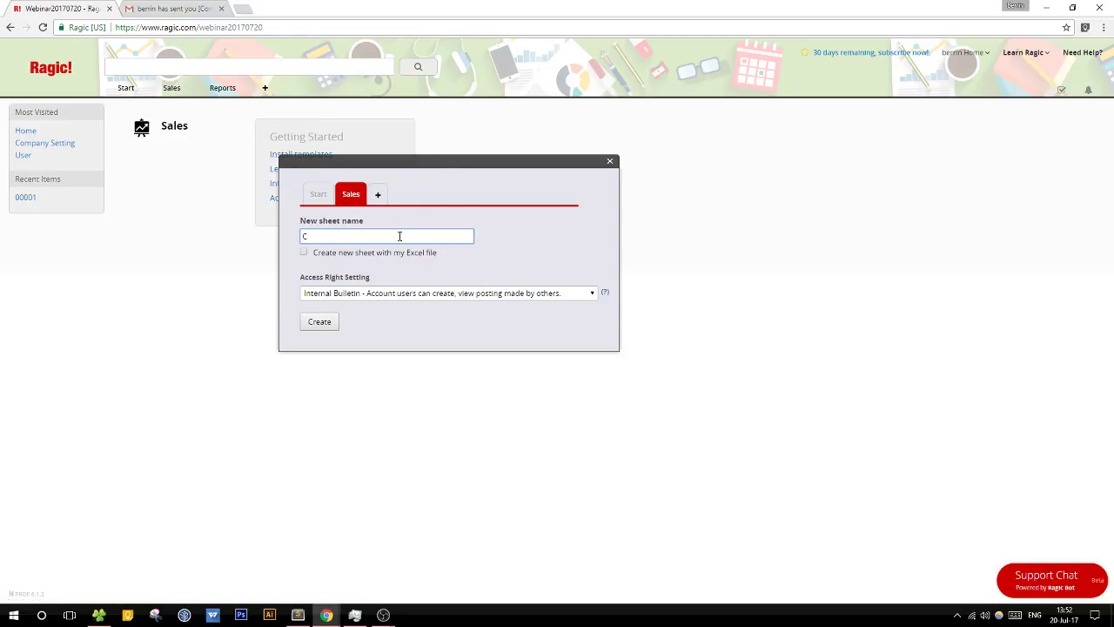
{"action": "type", "text": "Customers"}
{"action": "left_click", "coordinate": [317, 321]}
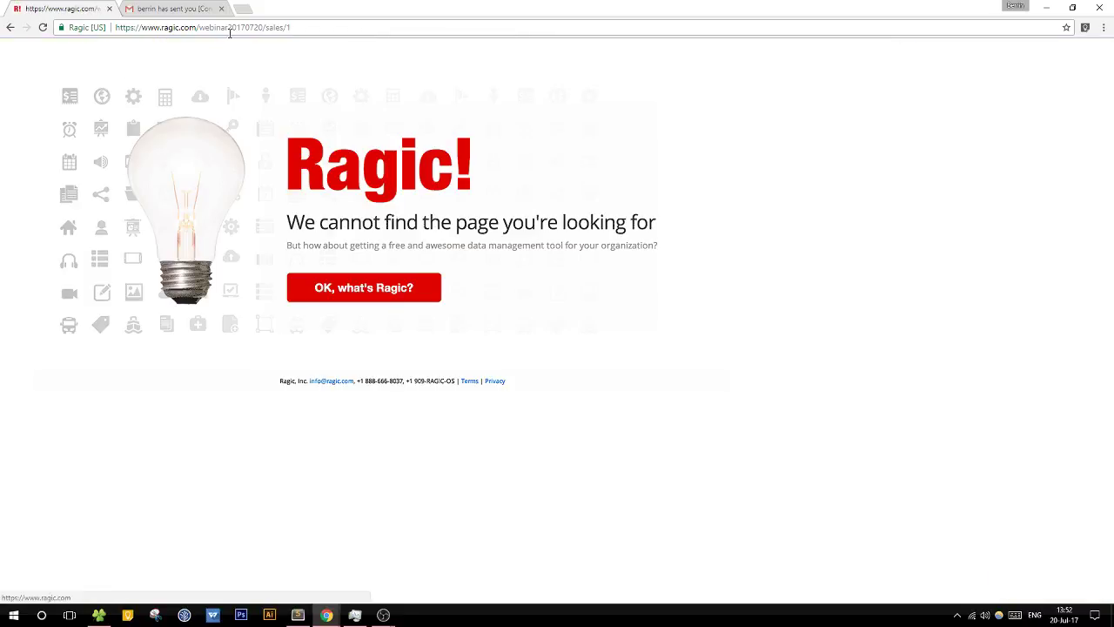
{"action": "left_click", "coordinate": [261, 30]}
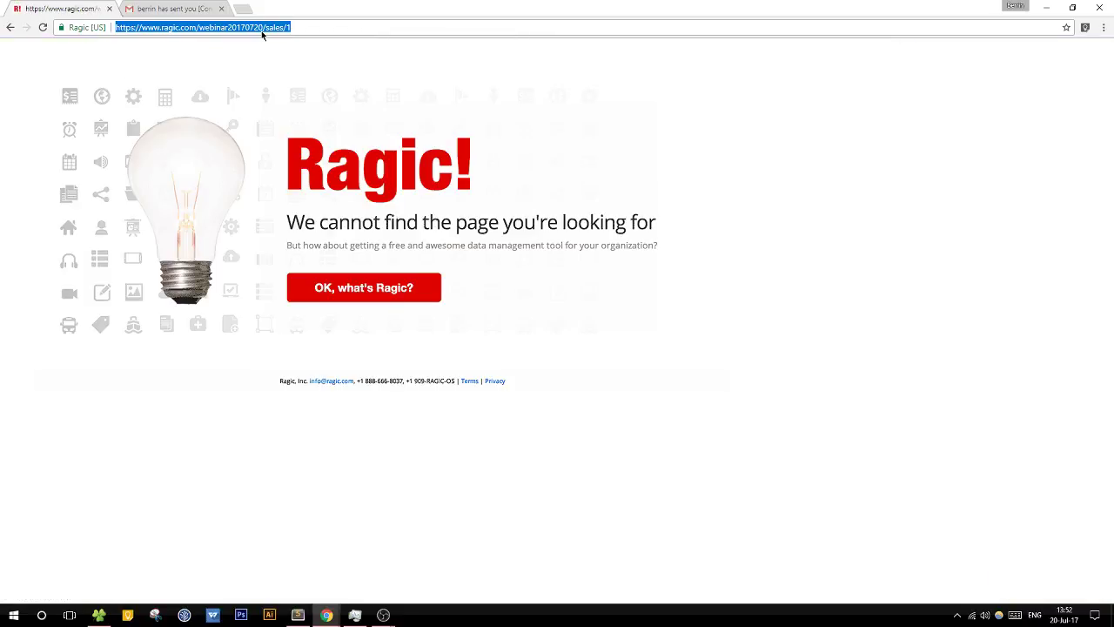
{"action": "left_click", "coordinate": [5, 27]}
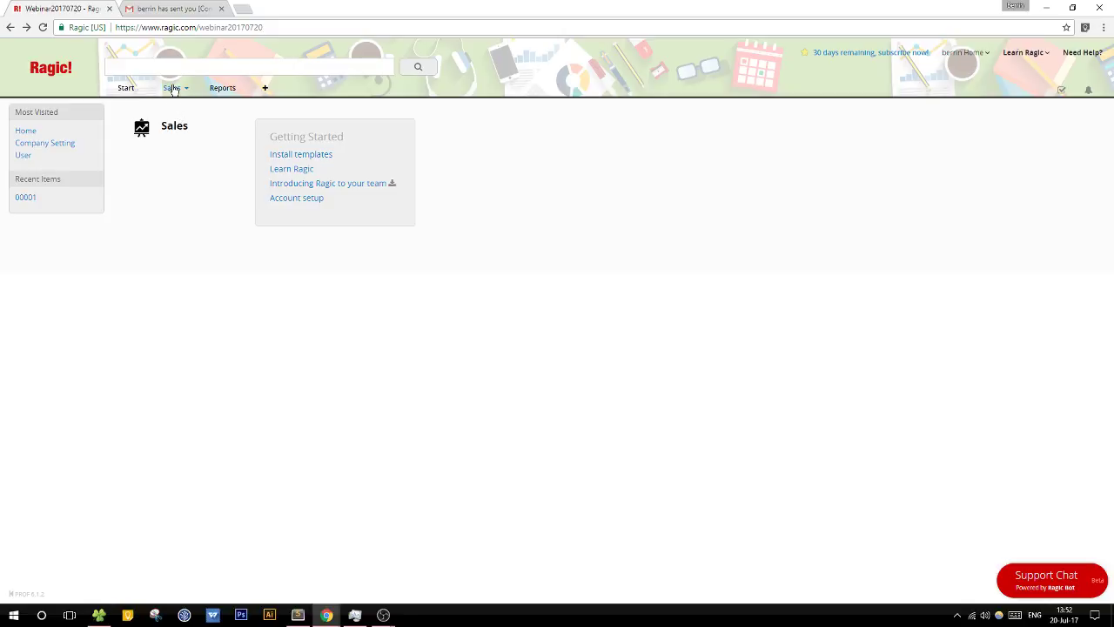
{"action": "left_click", "coordinate": [188, 111]}
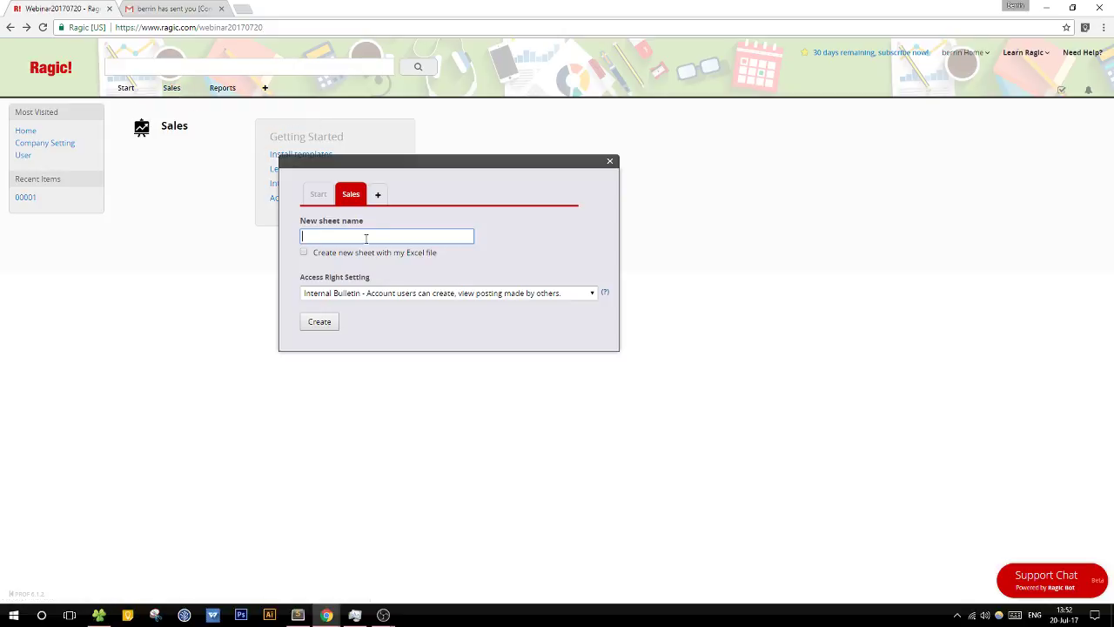
{"action": "type", "text": "Customers"}
{"action": "left_click", "coordinate": [319, 322]}
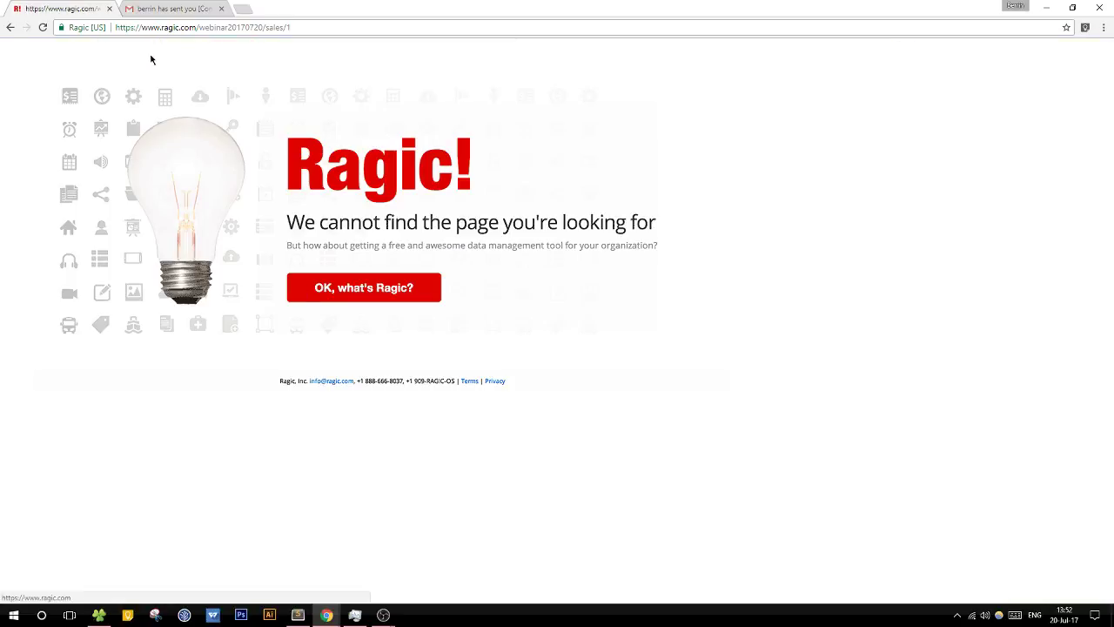
{"action": "left_click", "coordinate": [9, 27]}
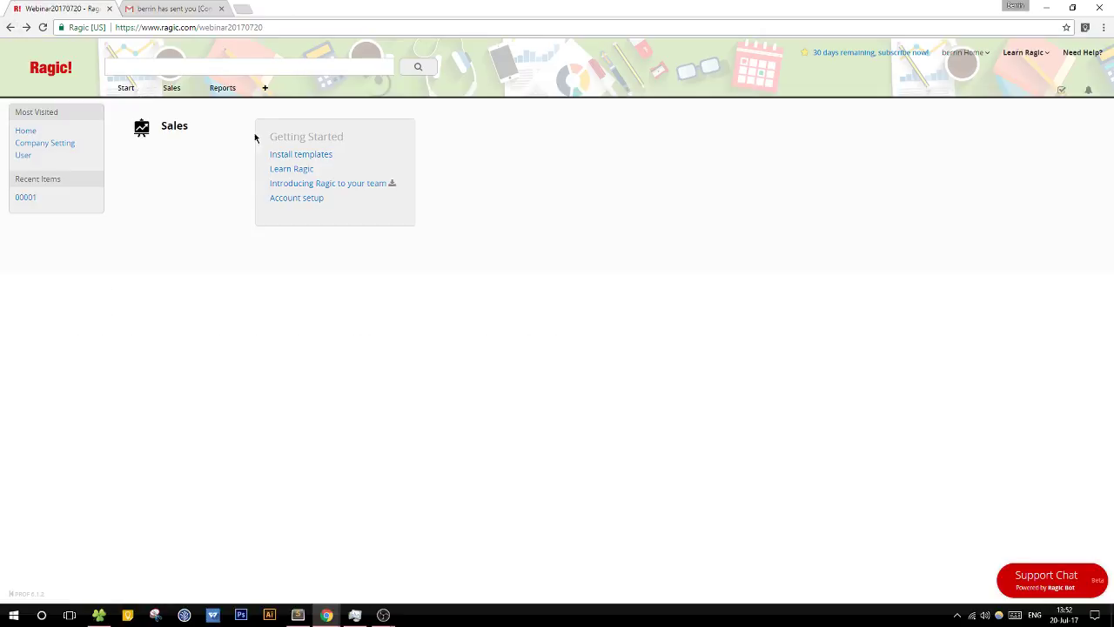
Step: Add a new Contacts tab and create a Contacts sheet under it
{"action": "left_click", "coordinate": [265, 88]}
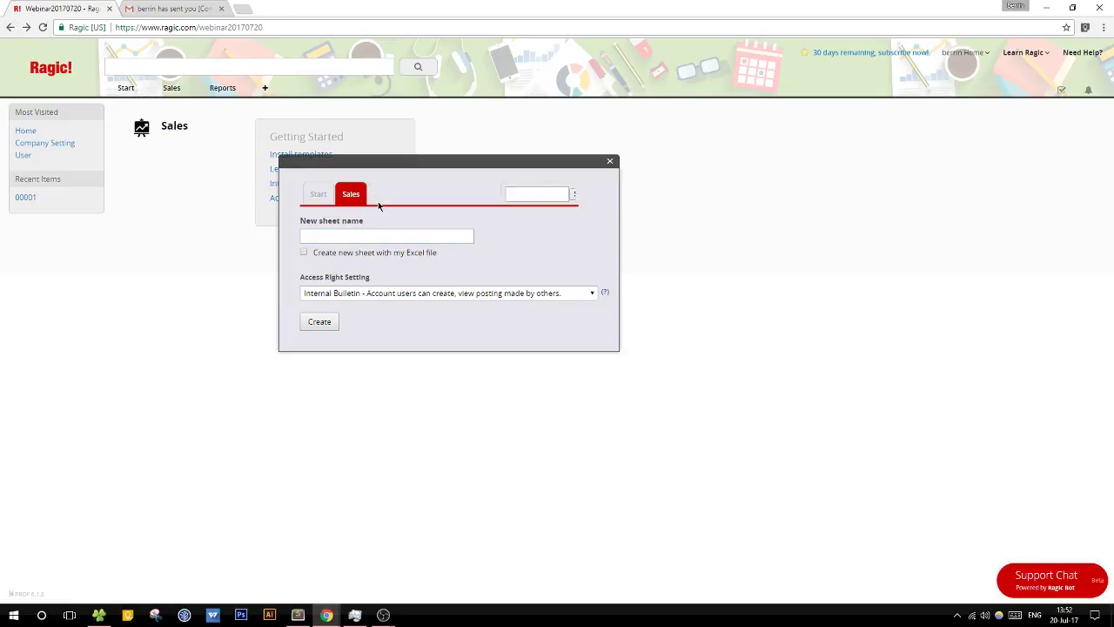
{"action": "type", "text": "S"}
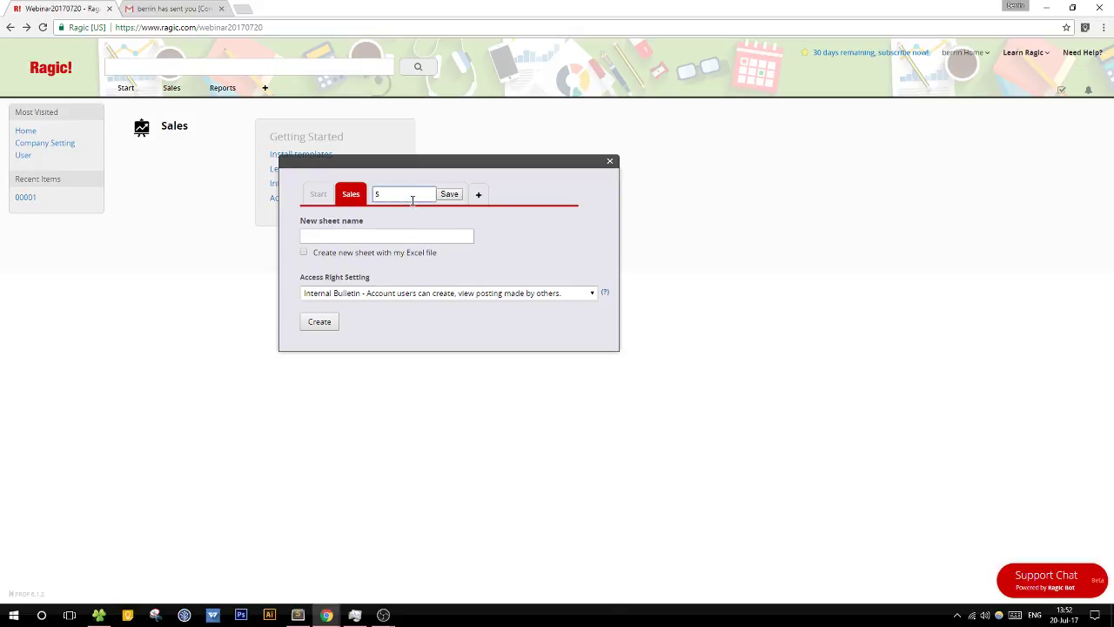
{"action": "key", "text": "BackSpace"}
{"action": "type", "text": "Contacts"}
{"action": "left_click", "coordinate": [393, 233]}
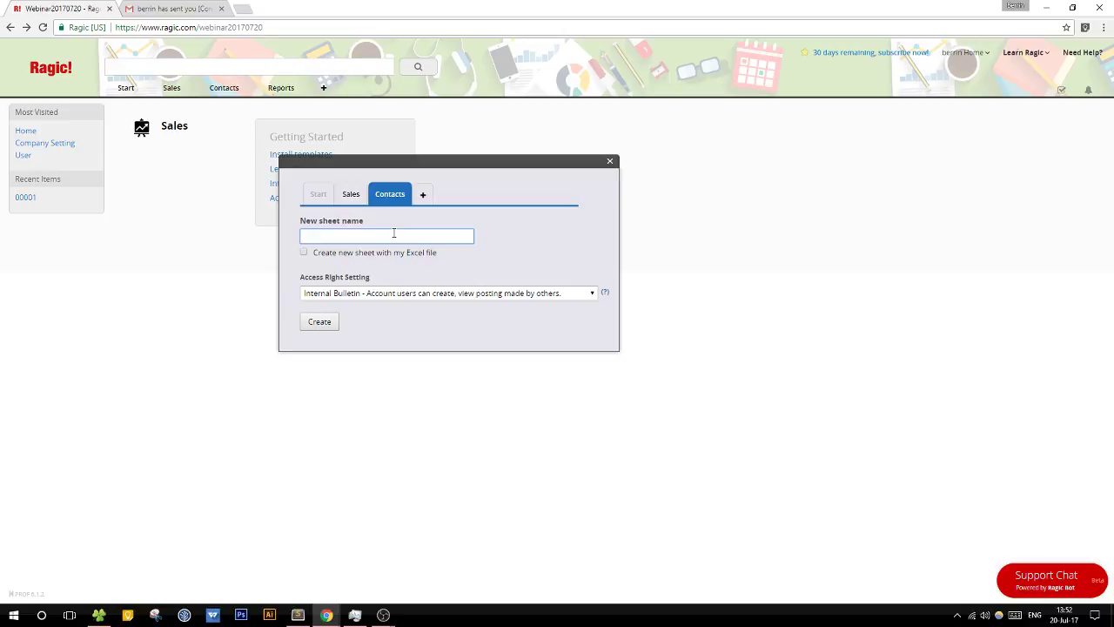
{"action": "type", "text": "Contacts"}
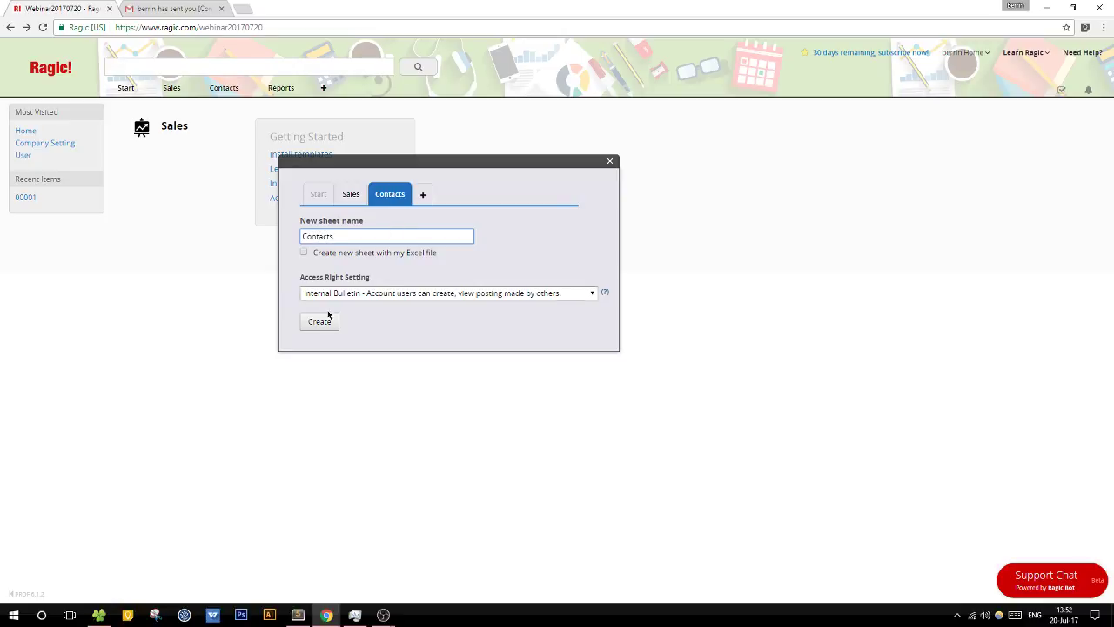
{"action": "left_click", "coordinate": [318, 322]}
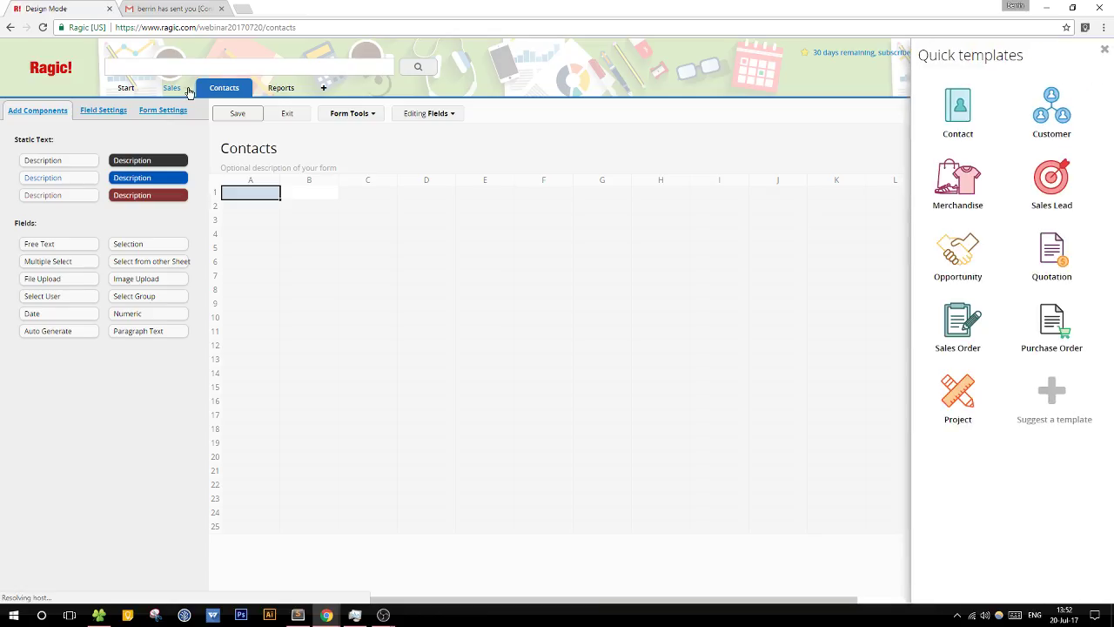
Step: Delete the old tab folder to the Recycle Bin and leave the design page
{"action": "left_click", "coordinate": [192, 89]}
{"action": "left_click", "coordinate": [201, 130]}
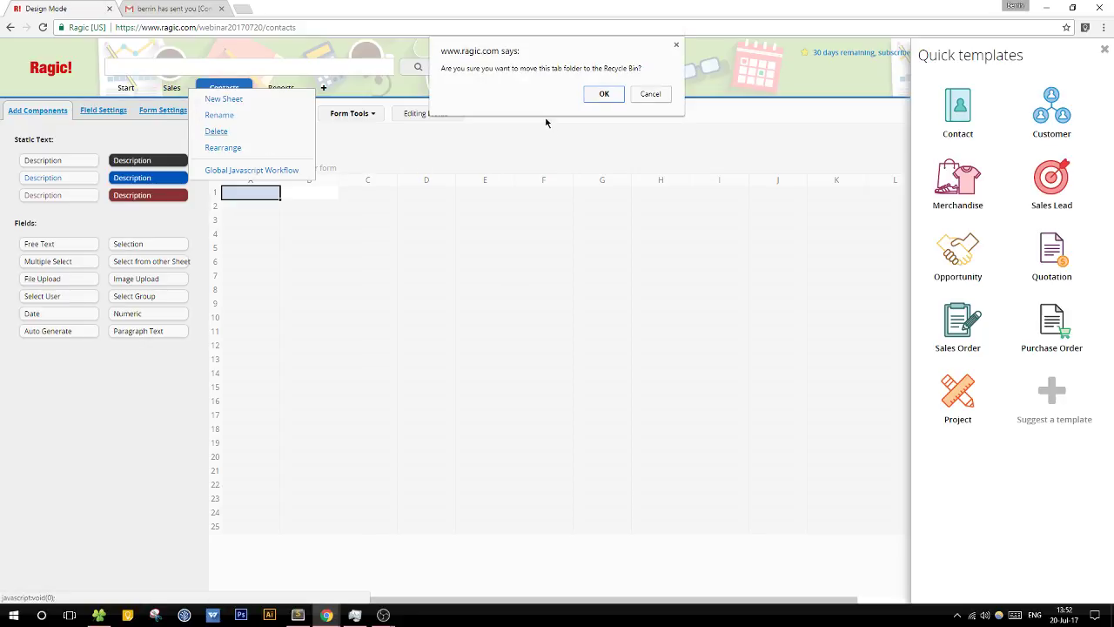
{"action": "left_click", "coordinate": [595, 96]}
{"action": "left_click", "coordinate": [602, 95]}
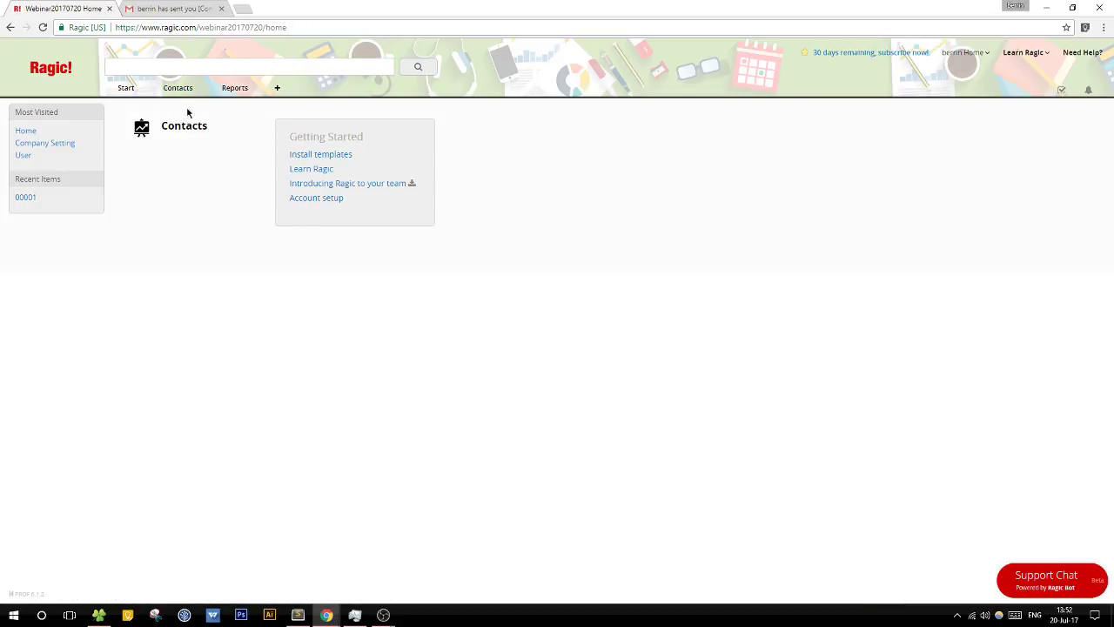
Step: Create a new sheet named 'Contacts'
{"action": "left_click", "coordinate": [277, 88]}
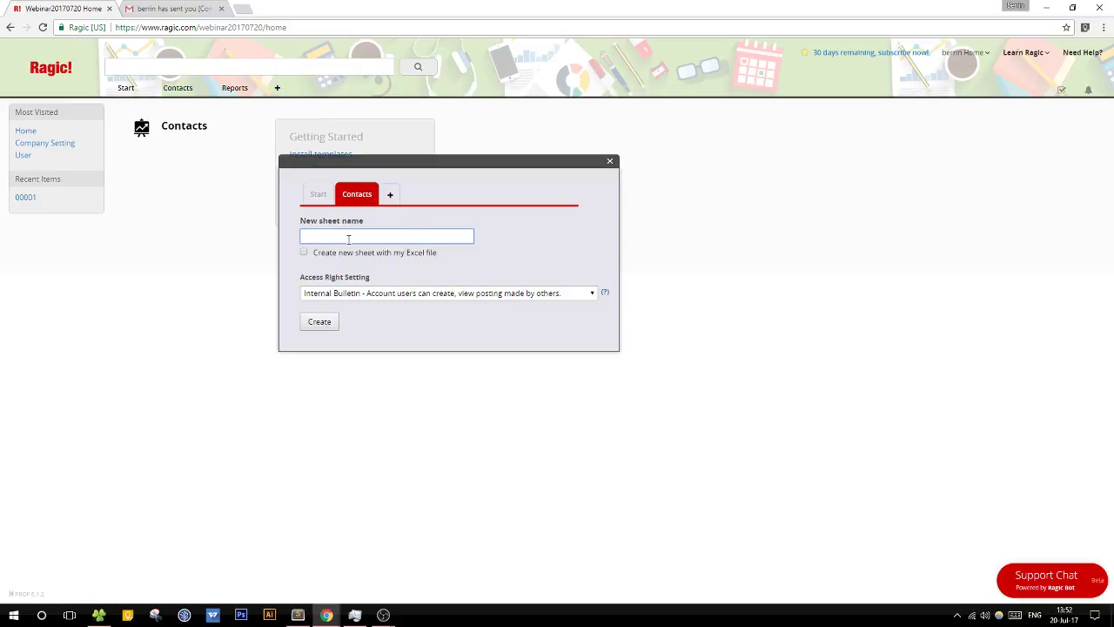
{"action": "type", "text": "Contacts"}
{"action": "left_click", "coordinate": [319, 321]}
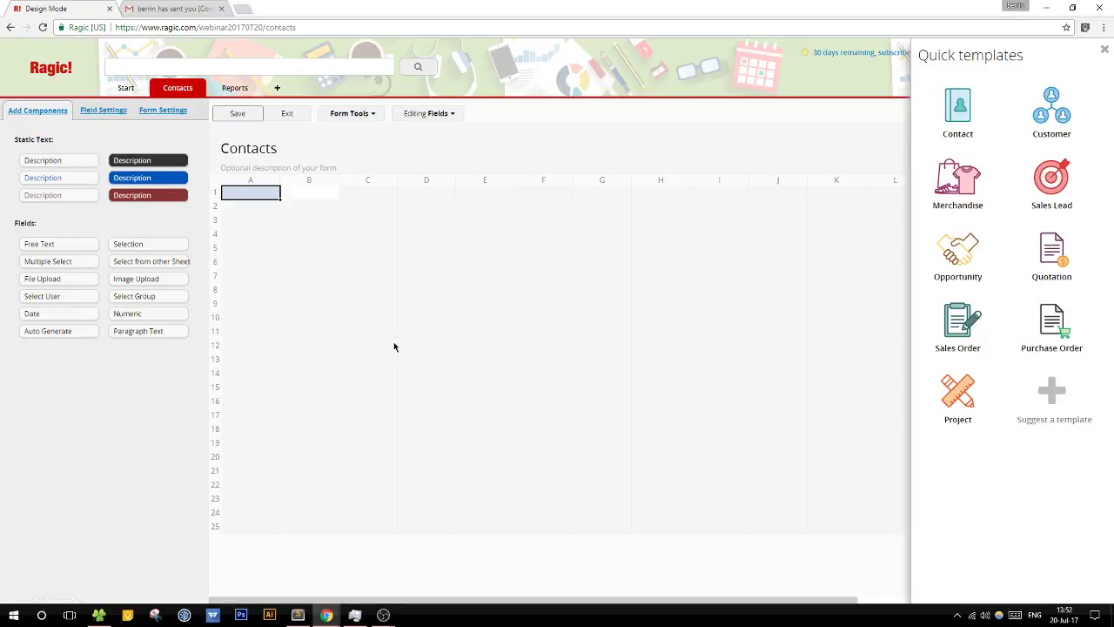
Step: Add a Contact ID field of type Auto Generate with format C-{0,number,00000}
{"action": "type", "text": "Cont"}
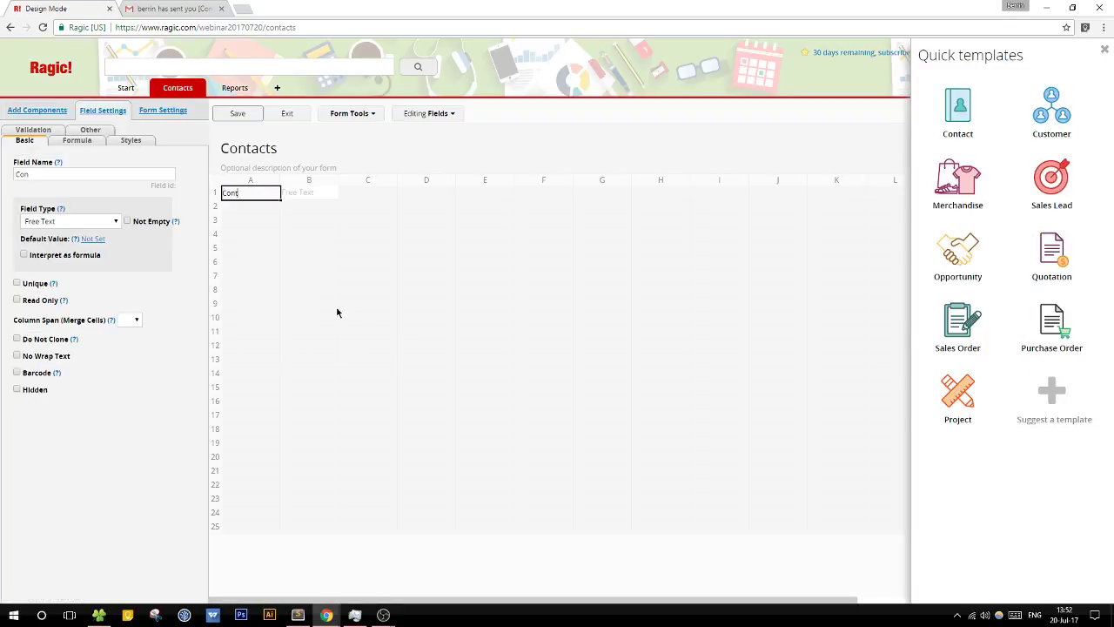
{"action": "type", "text": "act ID"}
{"action": "left_click", "coordinate": [116, 222]}
{"action": "left_click", "coordinate": [61, 339]}
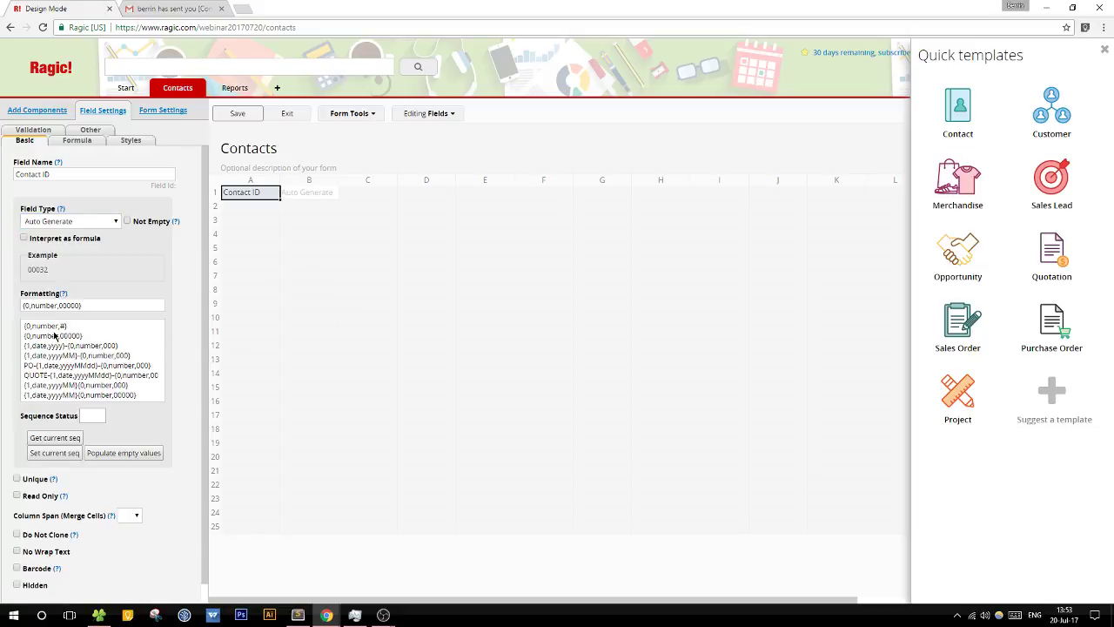
{"action": "left_click", "coordinate": [26, 307]}
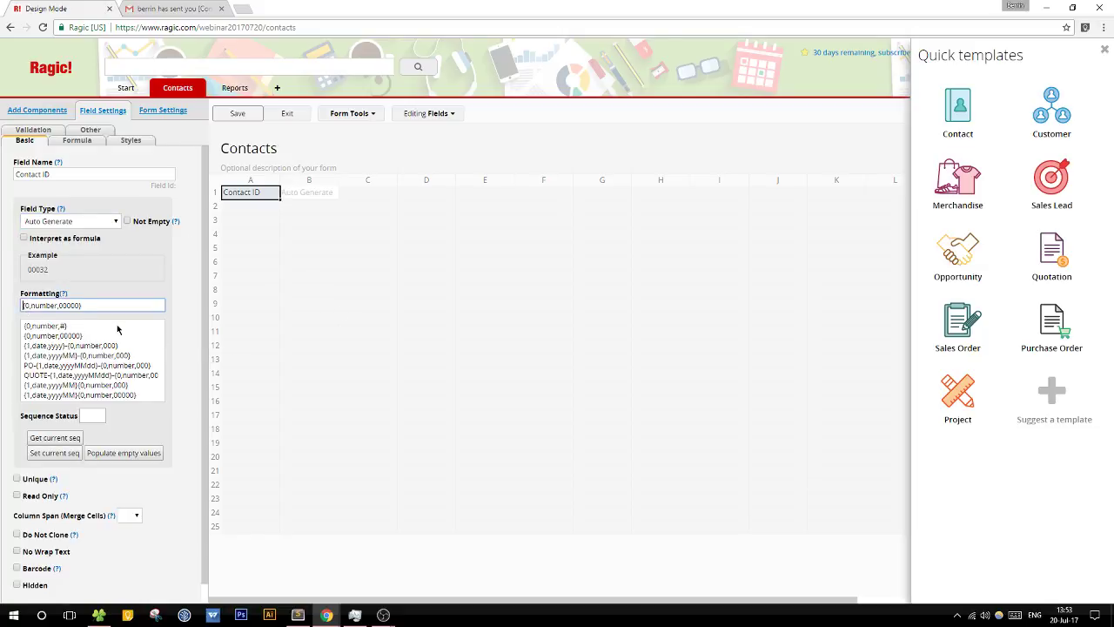
{"action": "type", "text": "C-"}
Step: Add Contact Name, Phone and E-mail fields below it and save the sheet design
{"action": "left_click", "coordinate": [259, 207]}
{"action": "type", "text": "Conta"}
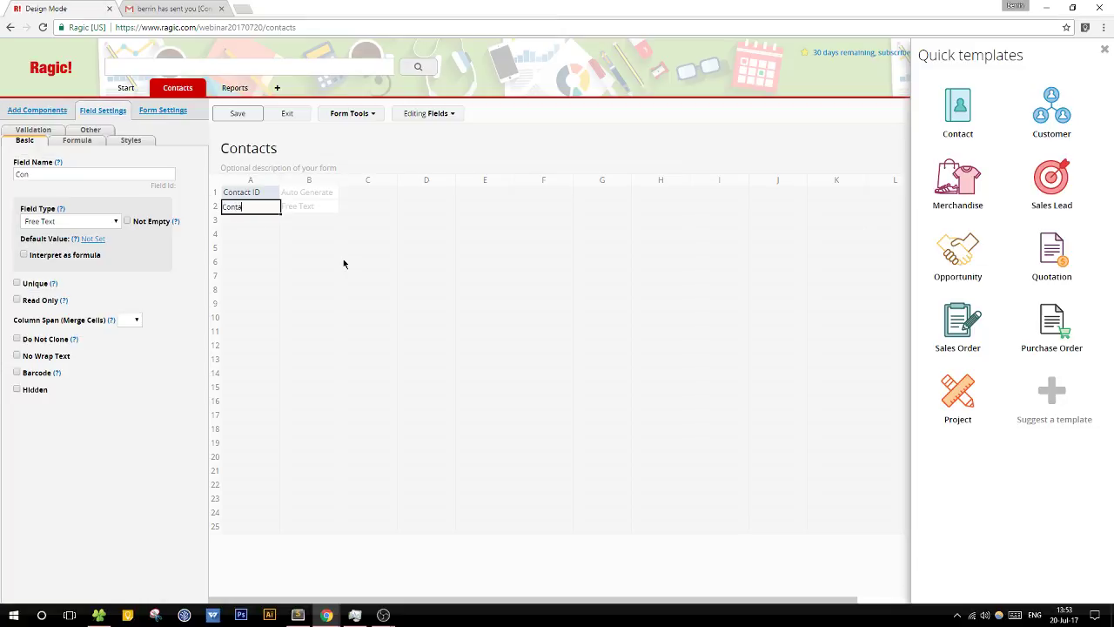
{"action": "type", "text": "ct Name"}
{"action": "key", "text": "Return"}
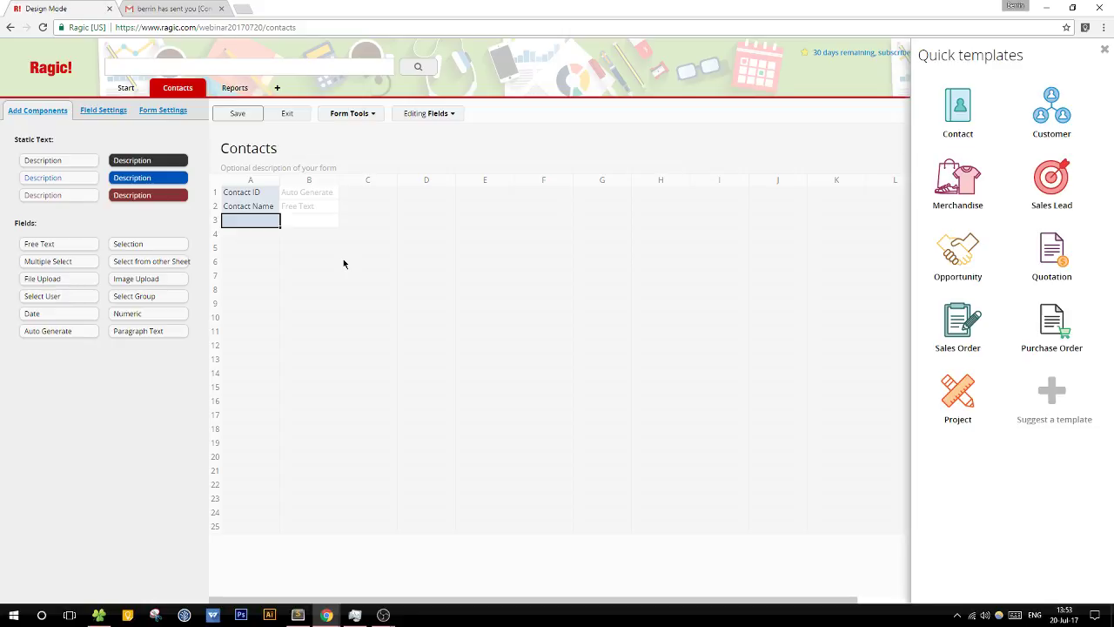
{"action": "key", "text": "Return"}
{"action": "type", "text": "Phone"}
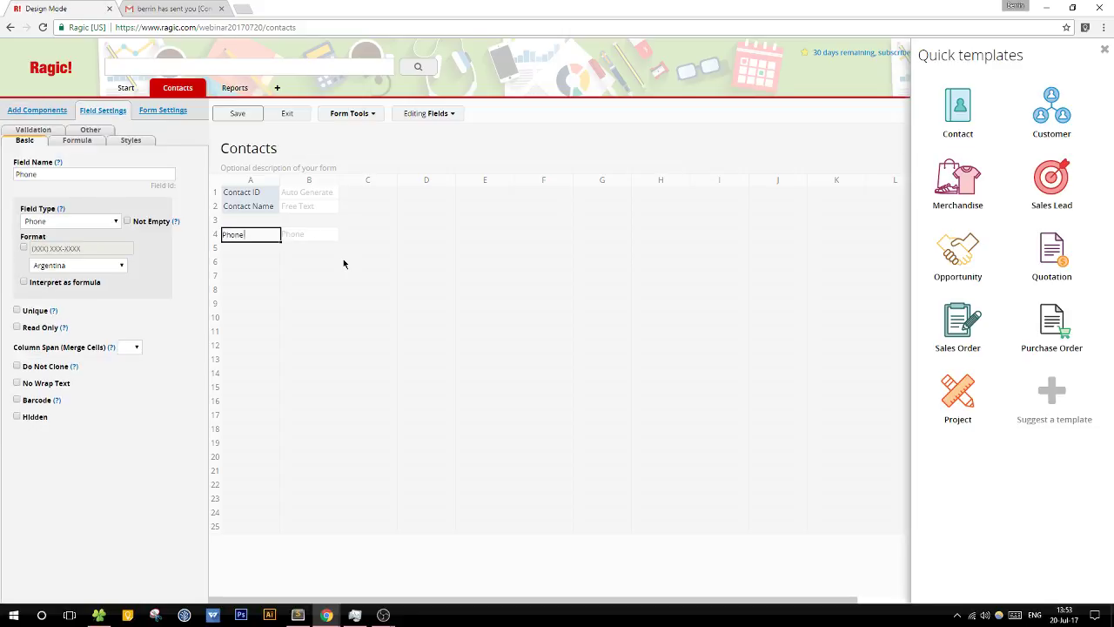
{"action": "key", "text": "Return"}
{"action": "type", "text": "E-mail"}
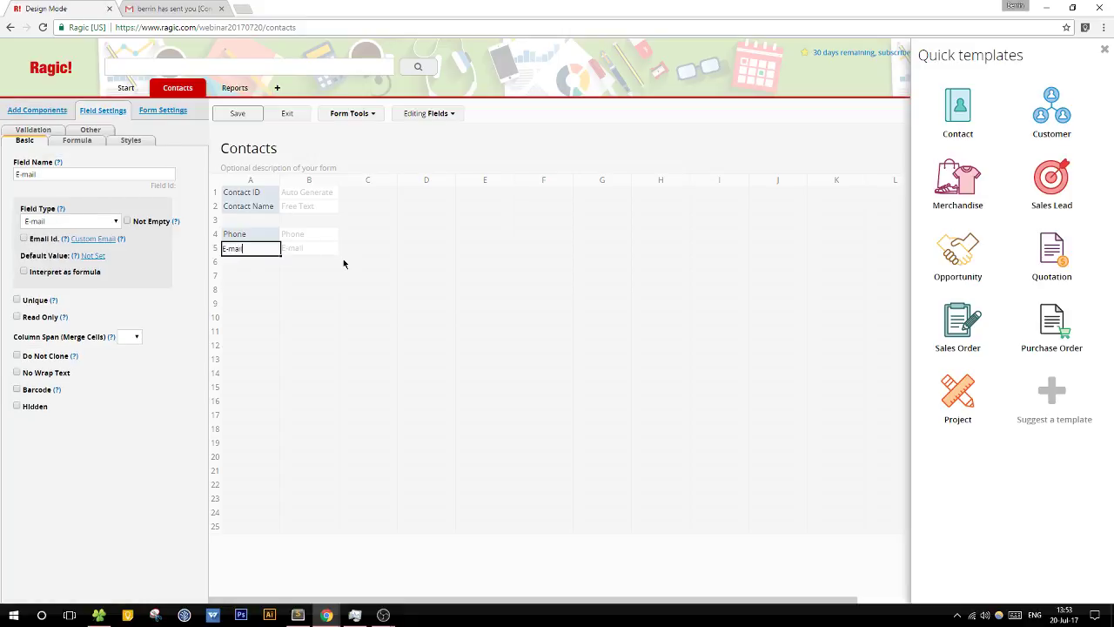
{"action": "left_click", "coordinate": [233, 113]}
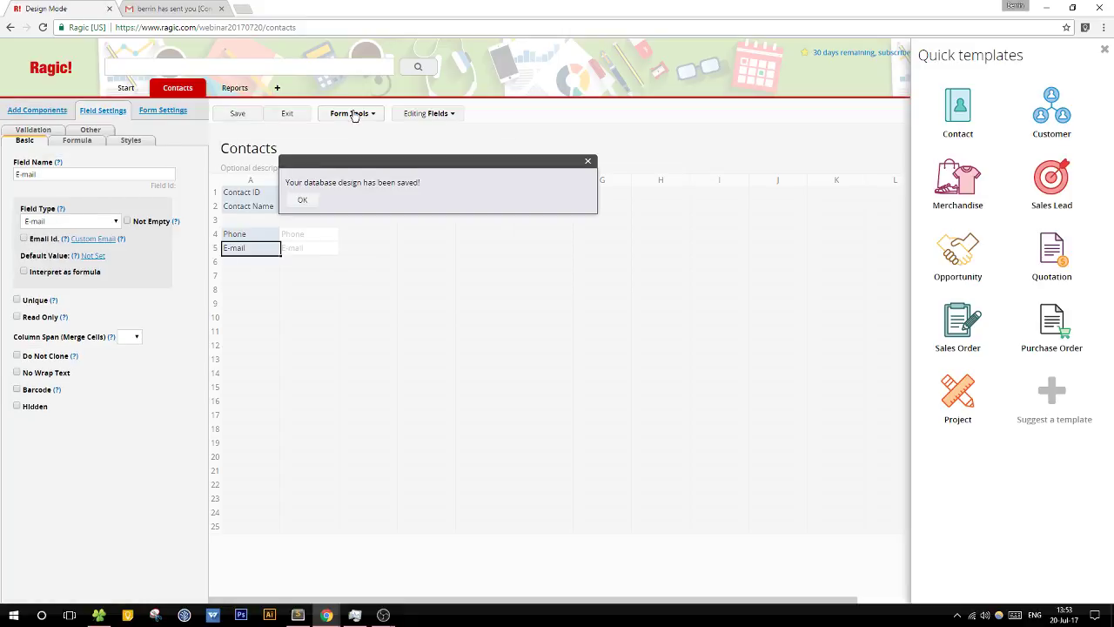
{"action": "left_click", "coordinate": [299, 114]}
Step: Exit design mode and save a first contact with name, phone and e-mail as C-00001
{"action": "left_click", "coordinate": [352, 190]}
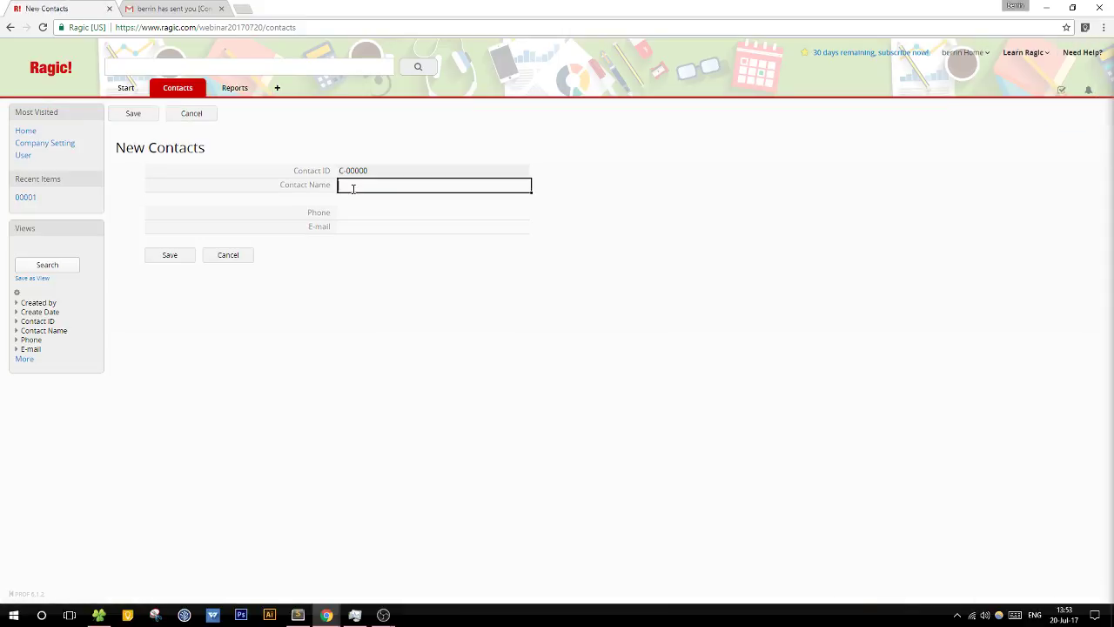
{"action": "type", "text": "Jane Doe"}
{"action": "key", "text": "Tab"}
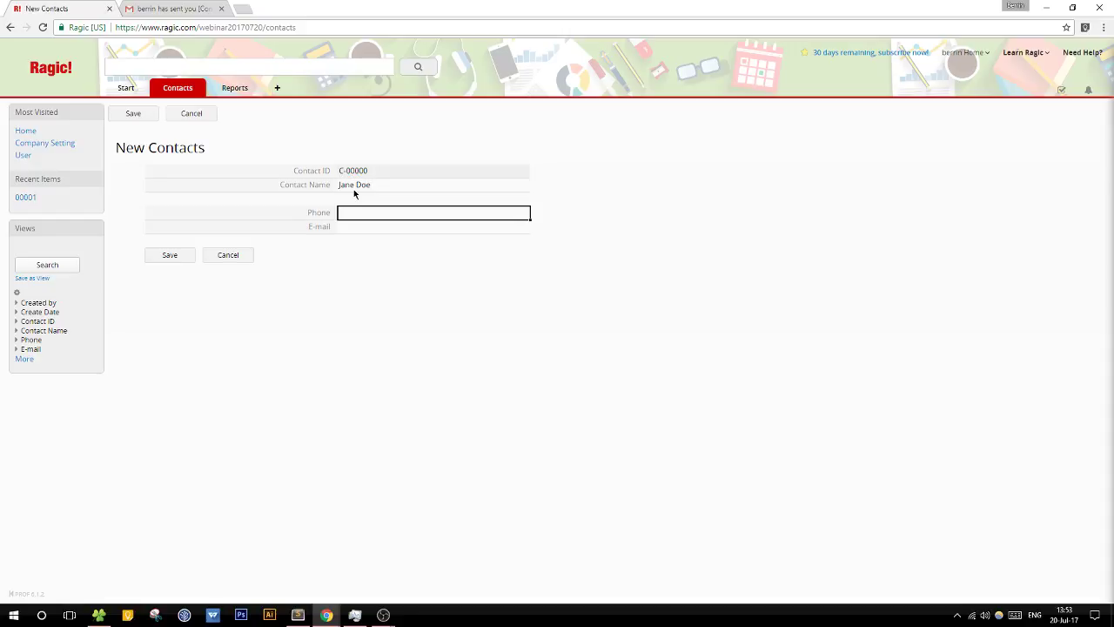
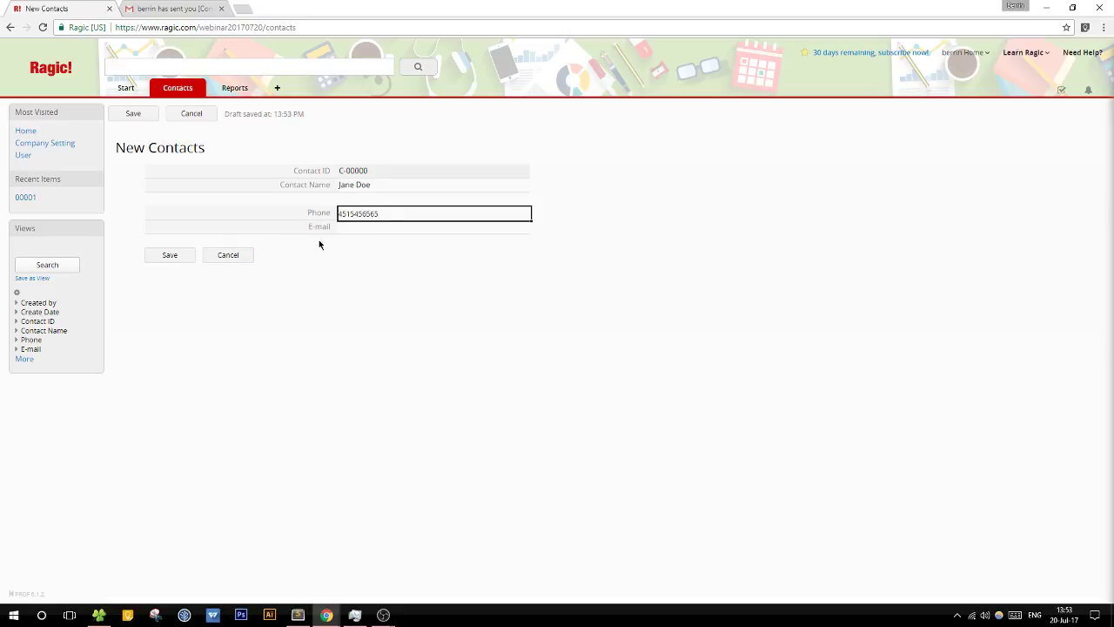
{"action": "left_click", "coordinate": [357, 228]}
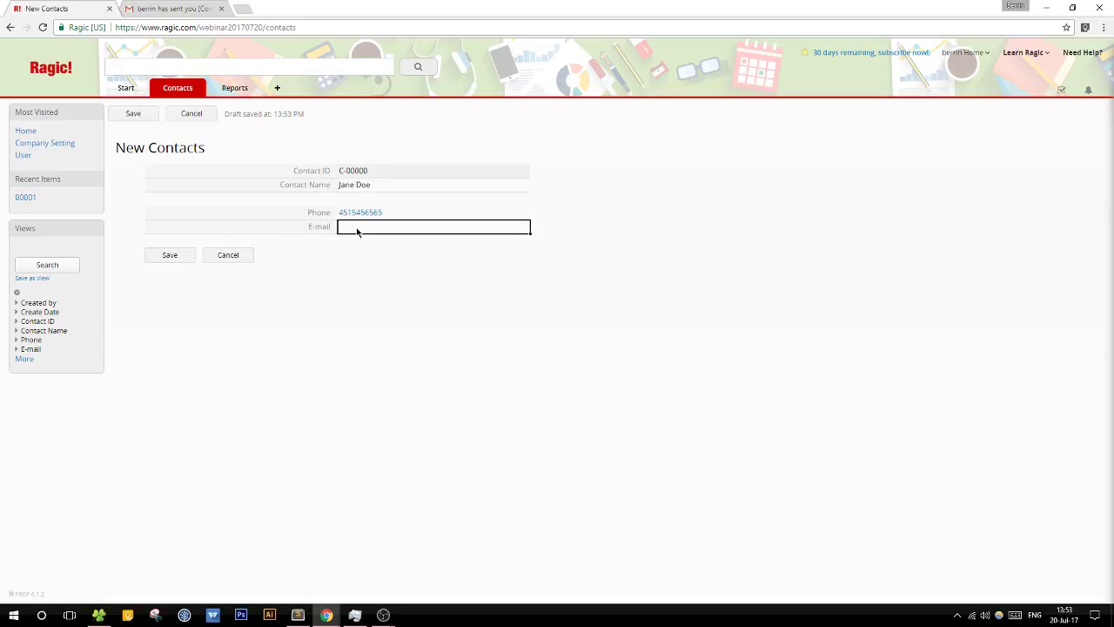
{"action": "type", "text": "jane@example.com"}
{"action": "left_click", "coordinate": [182, 255]}
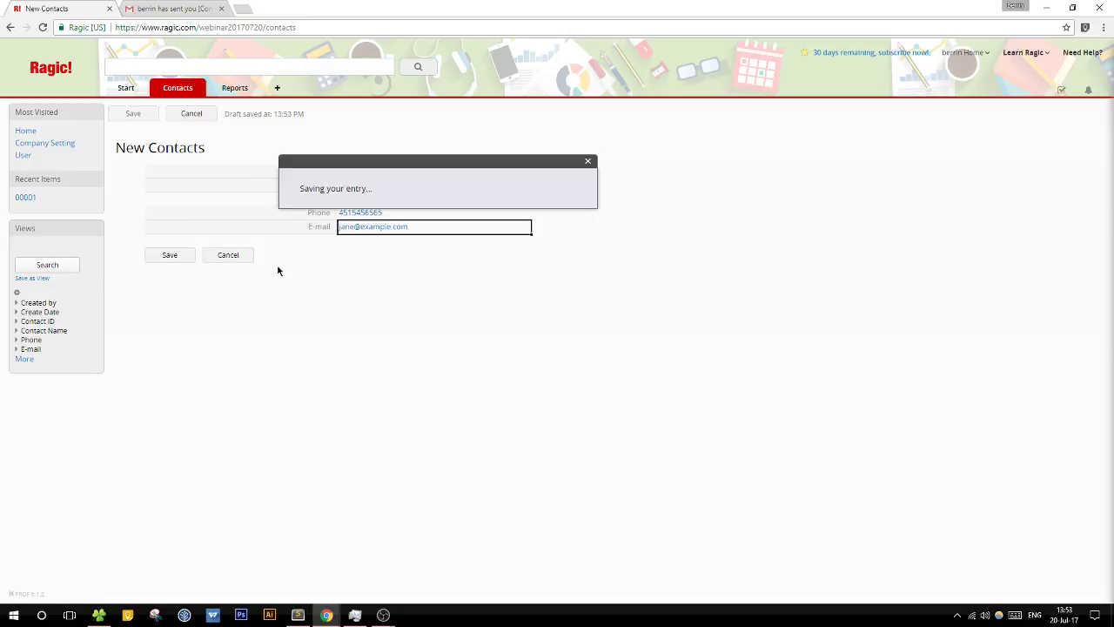
{"action": "left_click", "coordinate": [201, 88]}
Step: Add a new tab named Sales for a new sheet and clear the default sheet name
{"action": "left_click", "coordinate": [231, 101]}
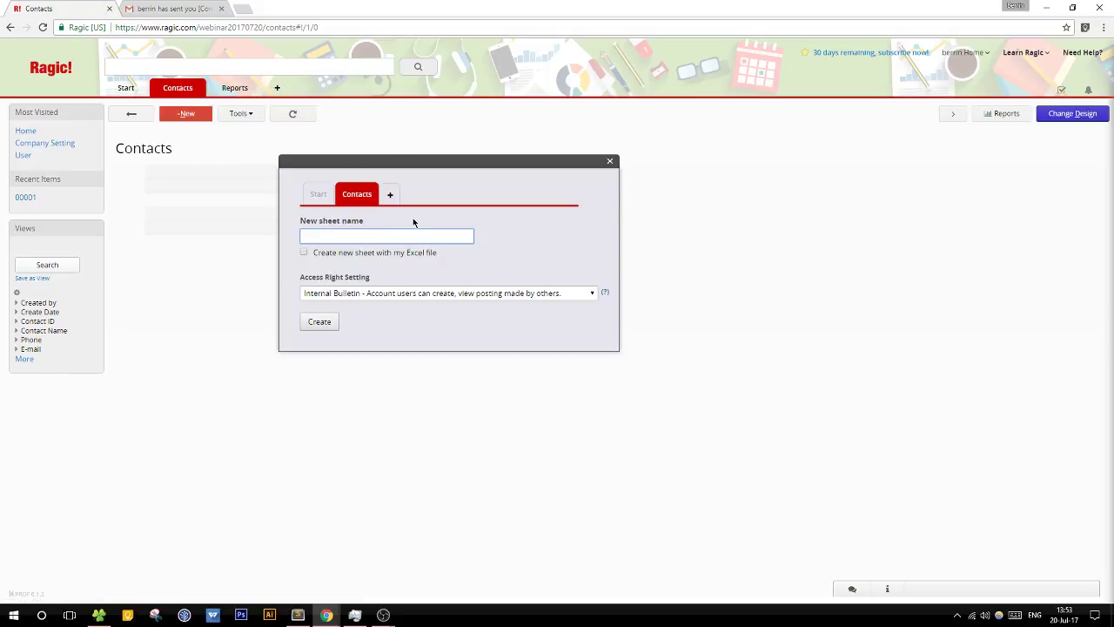
{"action": "left_click", "coordinate": [390, 194]}
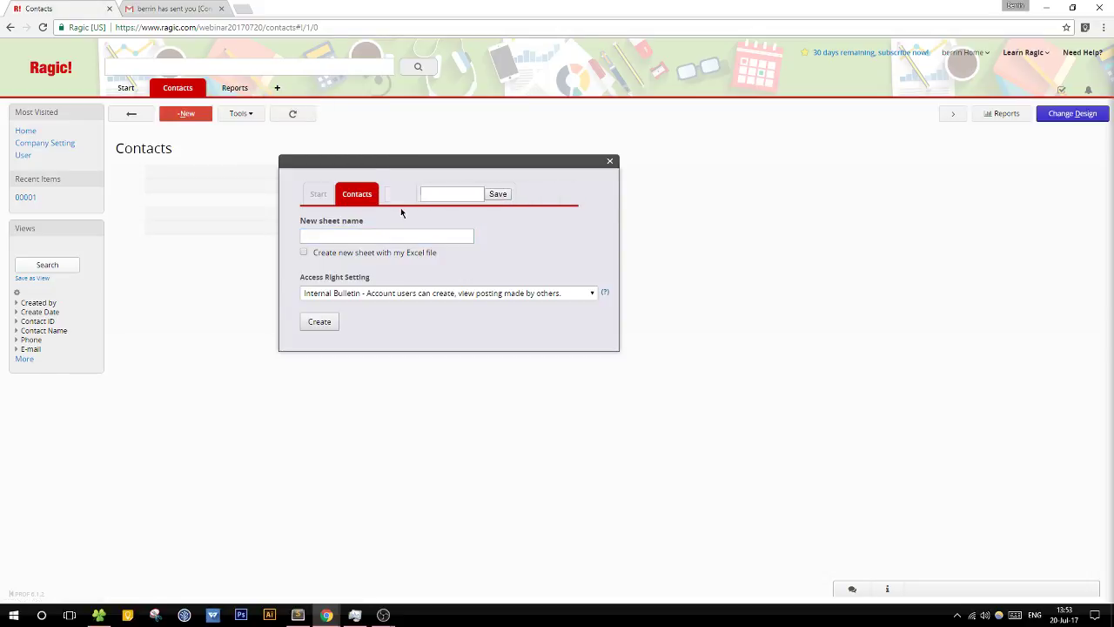
{"action": "type", "text": "Sales"}
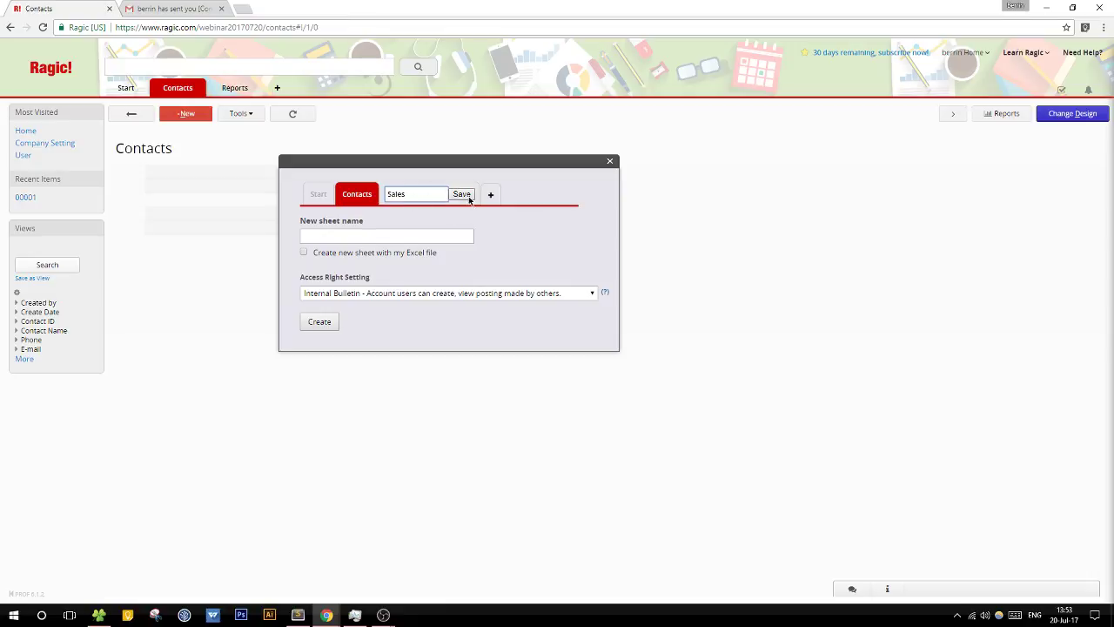
{"action": "left_click", "coordinate": [465, 197]}
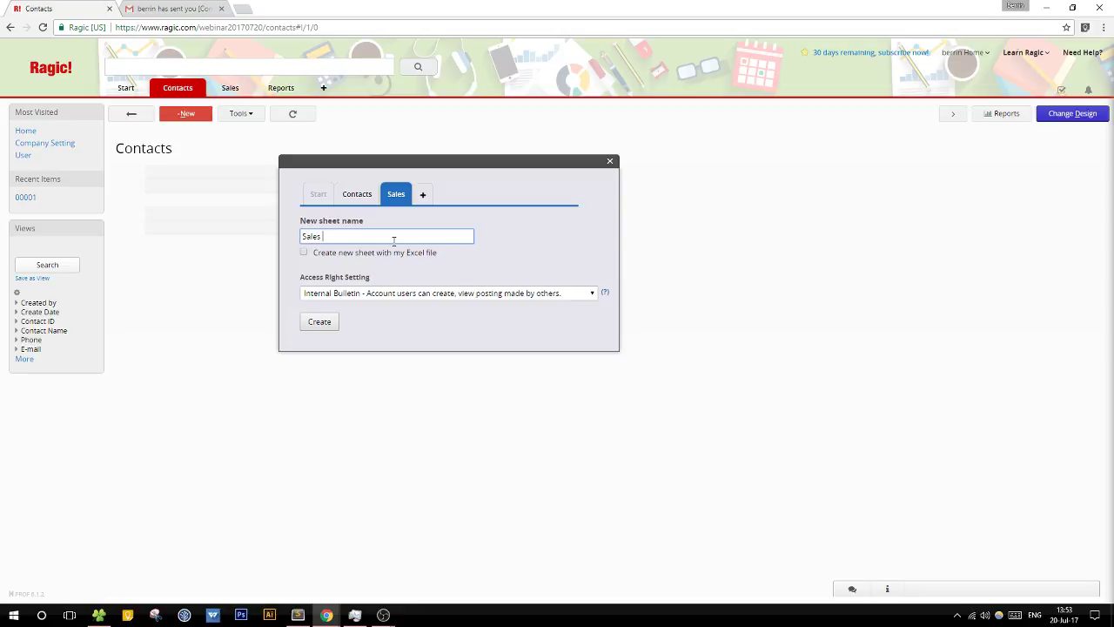
{"action": "key", "text": "BackSpace"}
{"action": "key", "text": "BackSpace"}
{"action": "key", "text": "BackSpace"}
{"action": "key", "text": "BackSpace"}
{"action": "key", "text": "BackSpace"}
Step: Create the sheet named Products, then reload the page-not-found result
{"action": "type", "text": "Products"}
{"action": "left_click", "coordinate": [318, 321]}
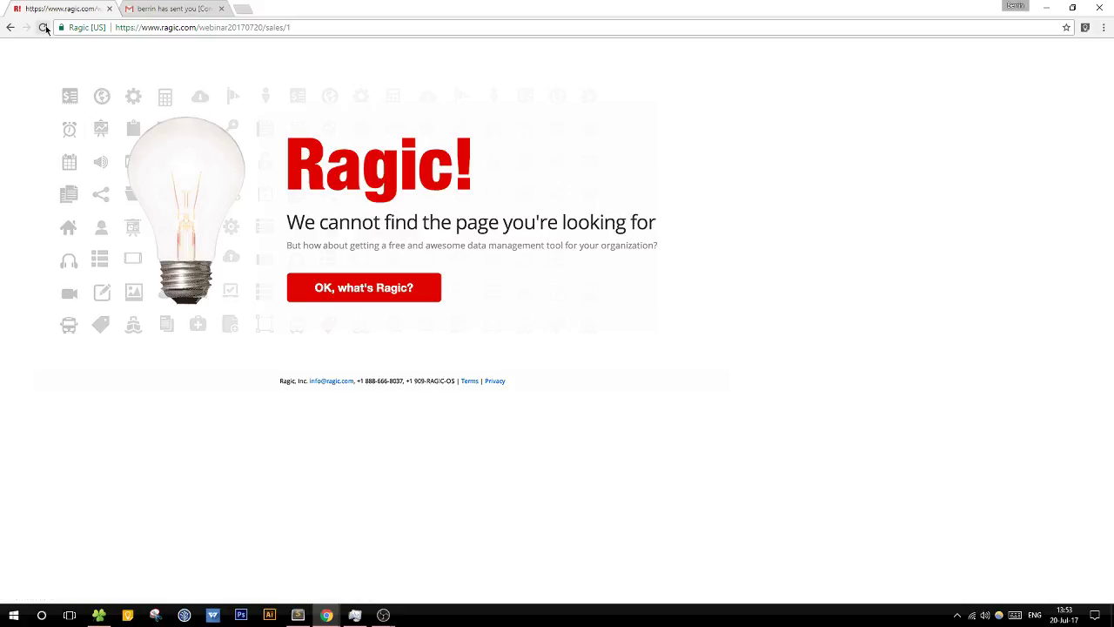
{"action": "left_click", "coordinate": [44, 27]}
Step: Edit the web address to load the webinar20170720 database
{"action": "left_click", "coordinate": [212, 31]}
{"action": "left_click_drag", "start_coordinate": [200, 27], "coordinate": [484, 25]}
{"action": "type", "text": "w"}
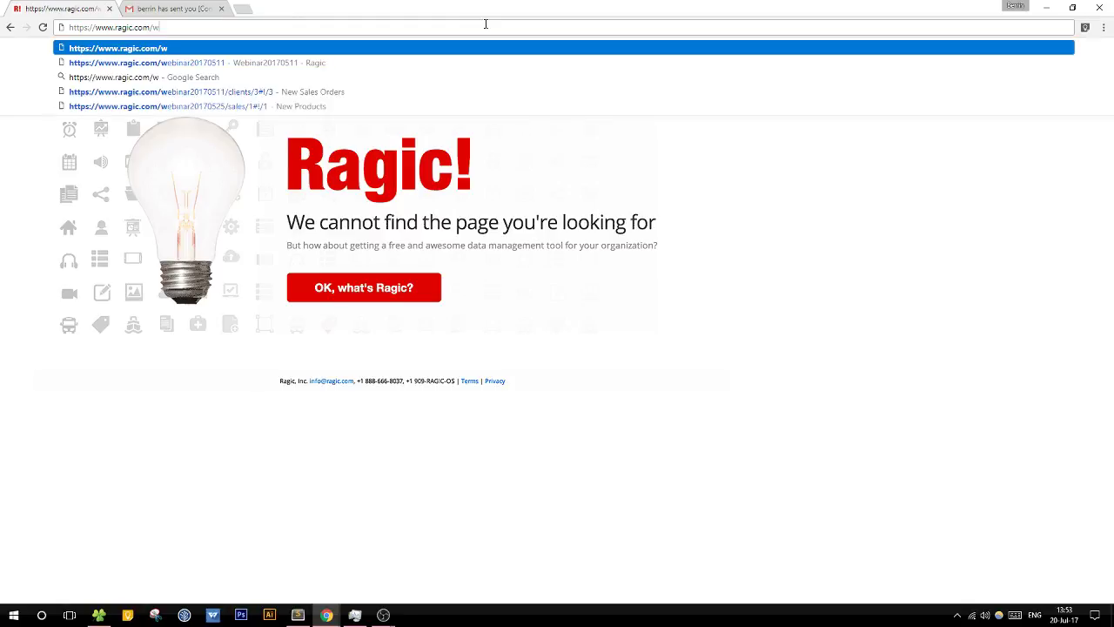
{"action": "key", "text": "BackSpace"}
{"action": "type", "text": "webinar"}
{"action": "key", "text": "Return"}
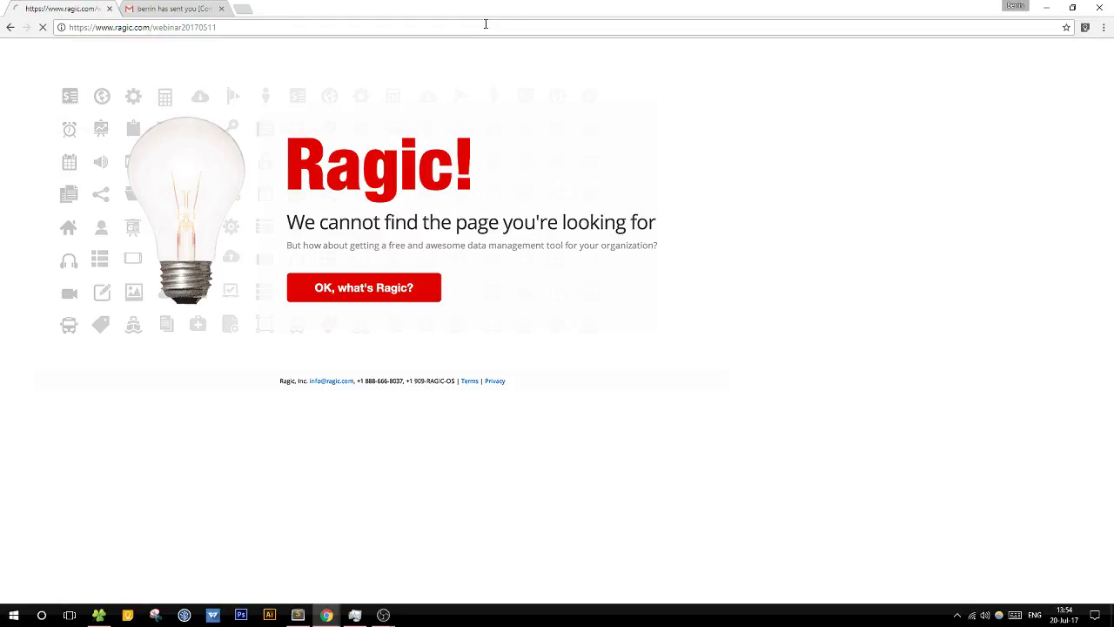
{"action": "left_click_drag", "start_coordinate": [246, 27], "coordinate": [299, 25]}
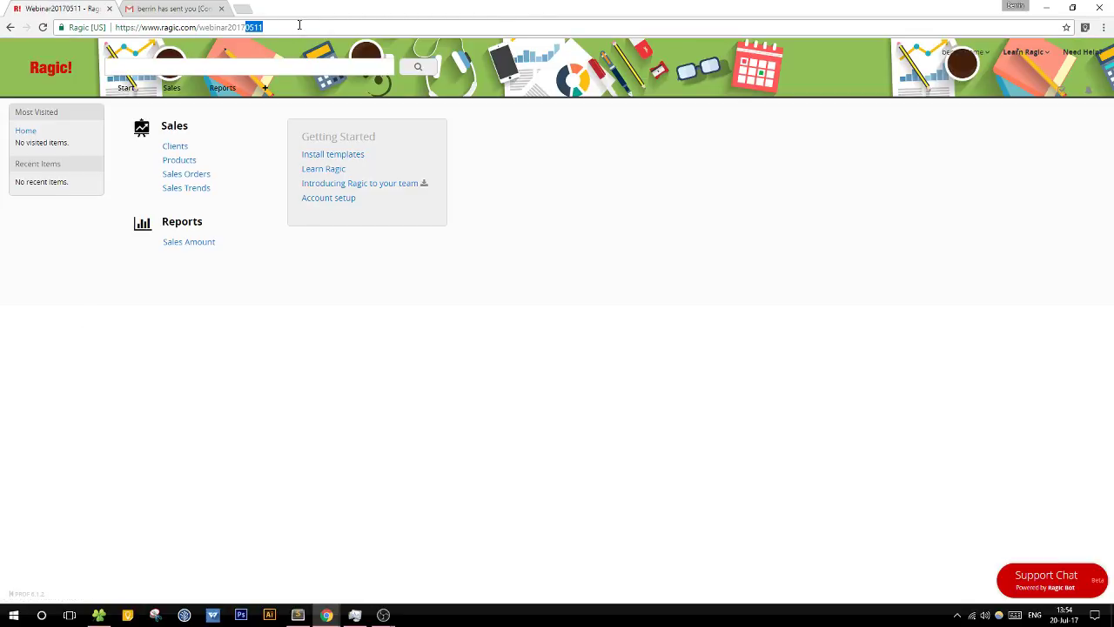
{"action": "key", "text": "BackSpace"}
{"action": "type", "text": "07"}
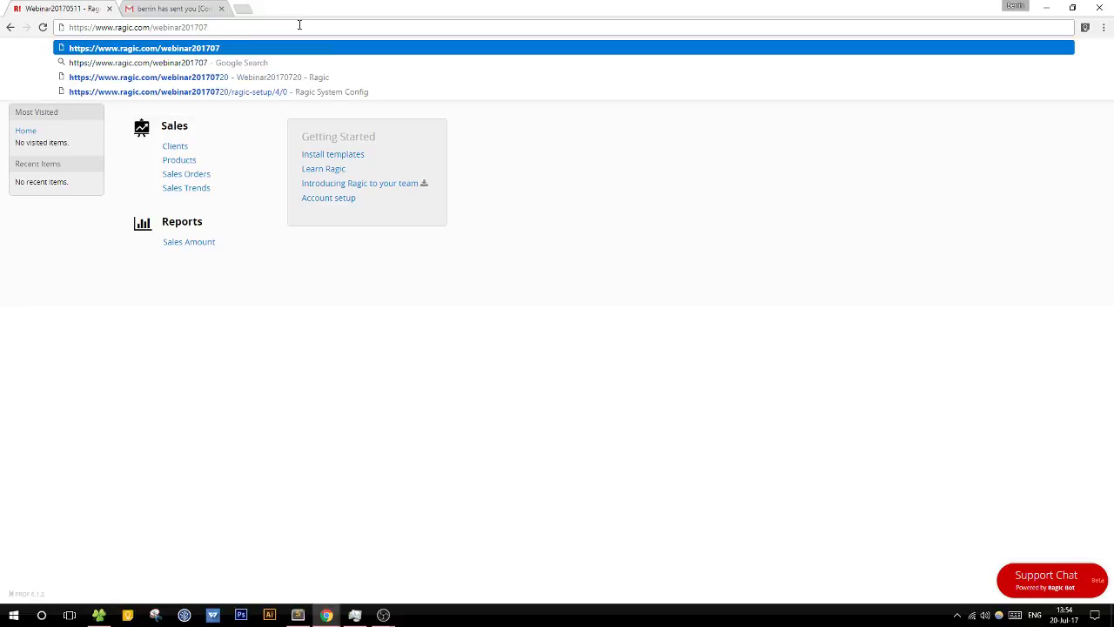
{"action": "type", "text": "20"}
{"action": "key", "text": "Return"}
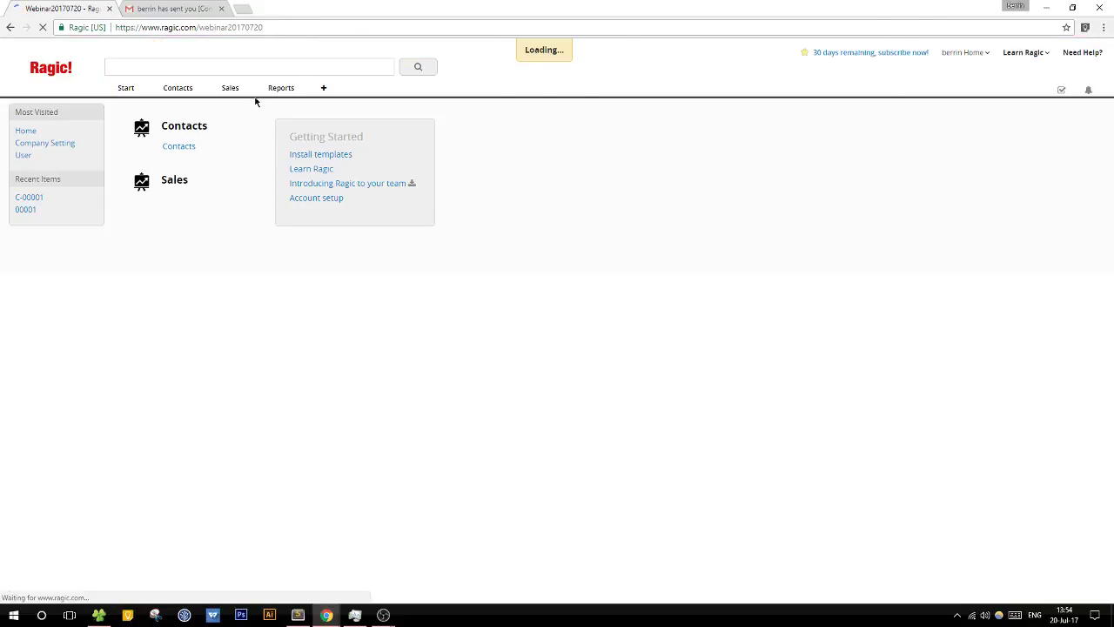
Step: Try creating a sheet named test under Sales, then return to the database home page
{"action": "left_click", "coordinate": [245, 89]}
{"action": "left_click", "coordinate": [272, 100]}
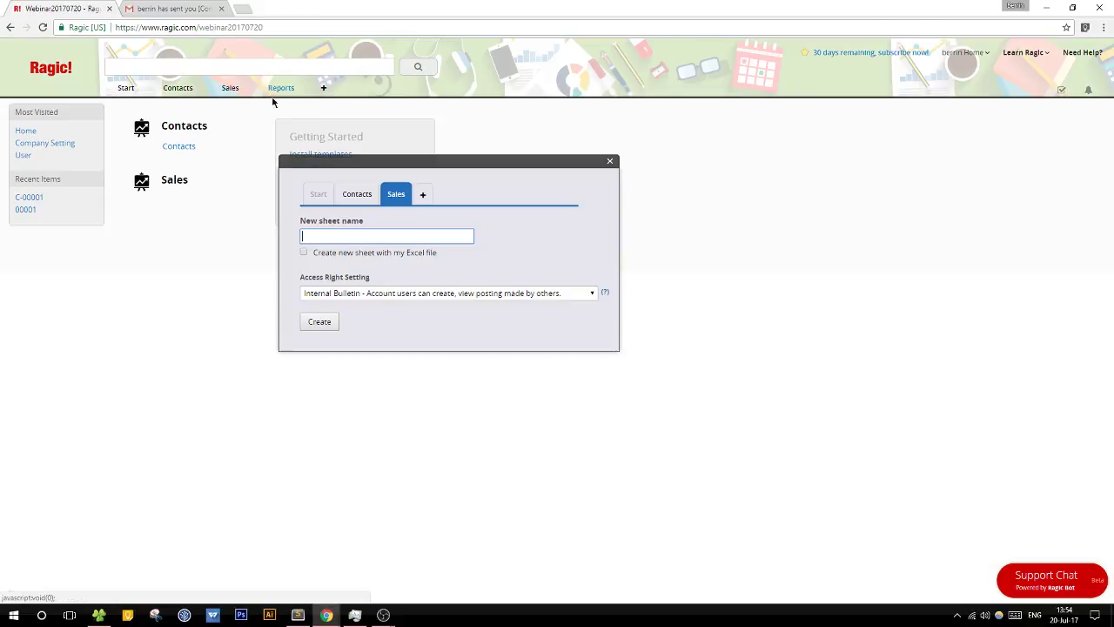
{"action": "type", "text": "test"}
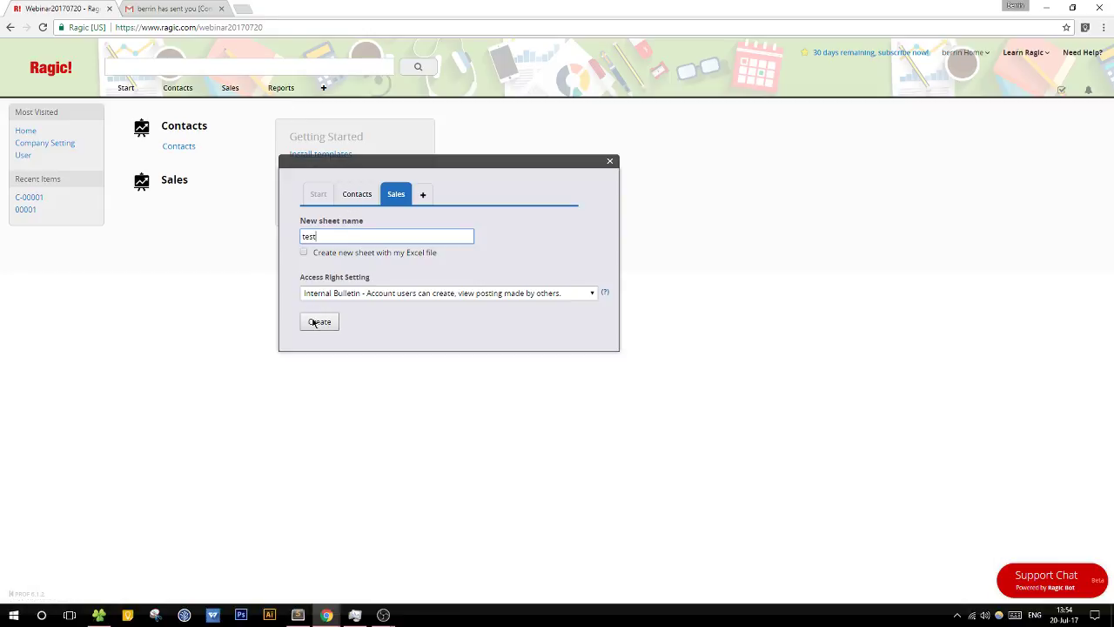
{"action": "left_click", "coordinate": [317, 321]}
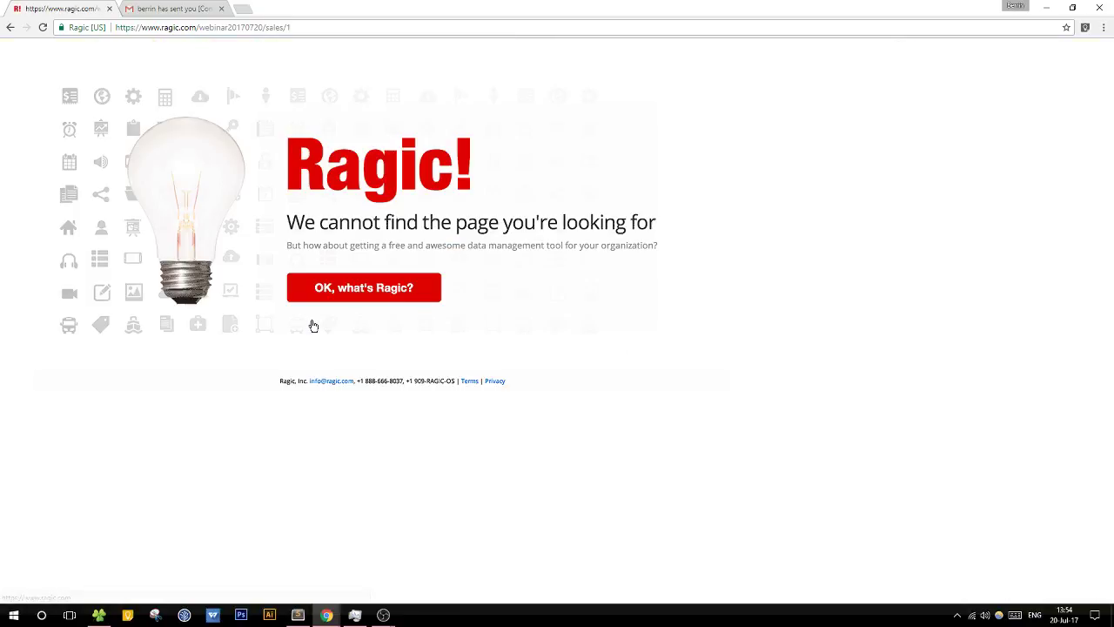
{"action": "left_click", "coordinate": [11, 28]}
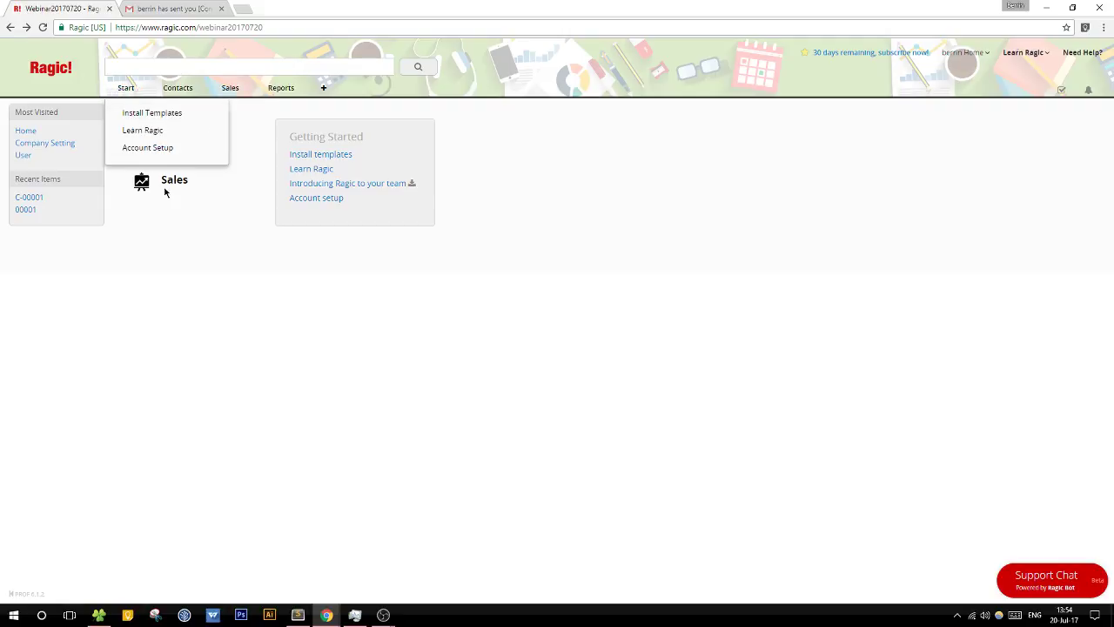
Step: Delete the Sales tab, moving it to the Recycle Bin
{"action": "mouse_move", "coordinate": [129, 94]}
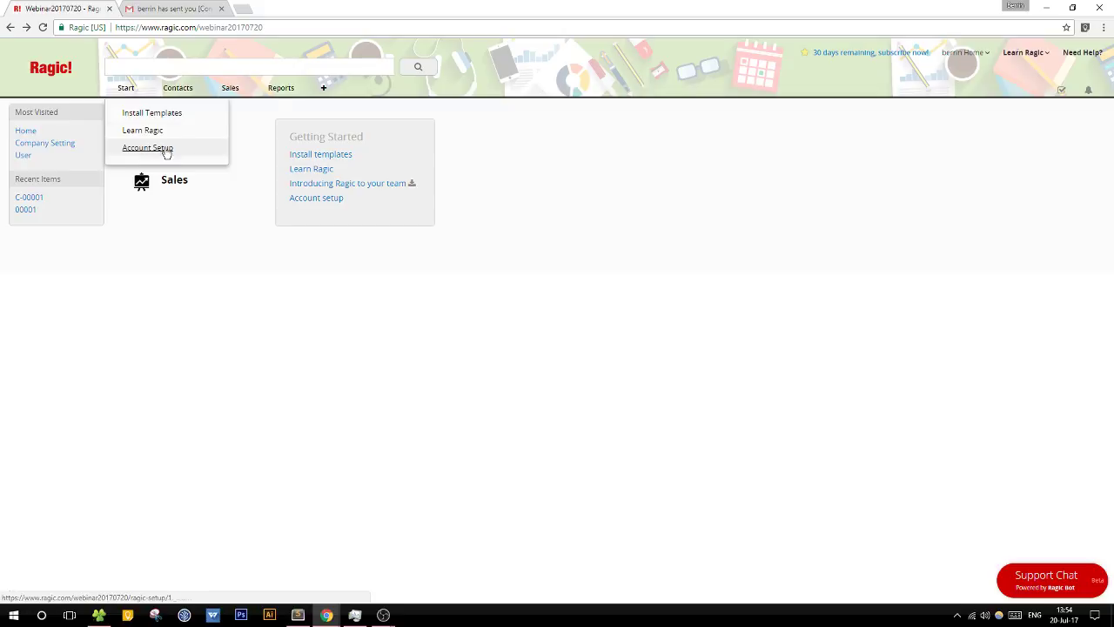
{"action": "mouse_move", "coordinate": [250, 91]}
{"action": "left_click", "coordinate": [269, 131]}
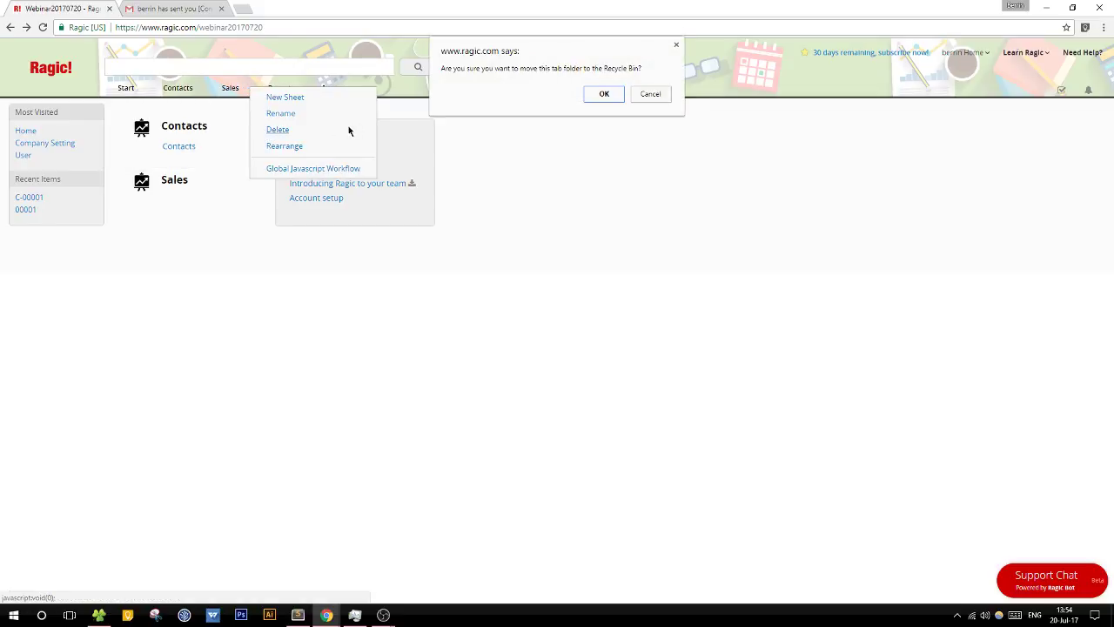
{"action": "left_click", "coordinate": [609, 92]}
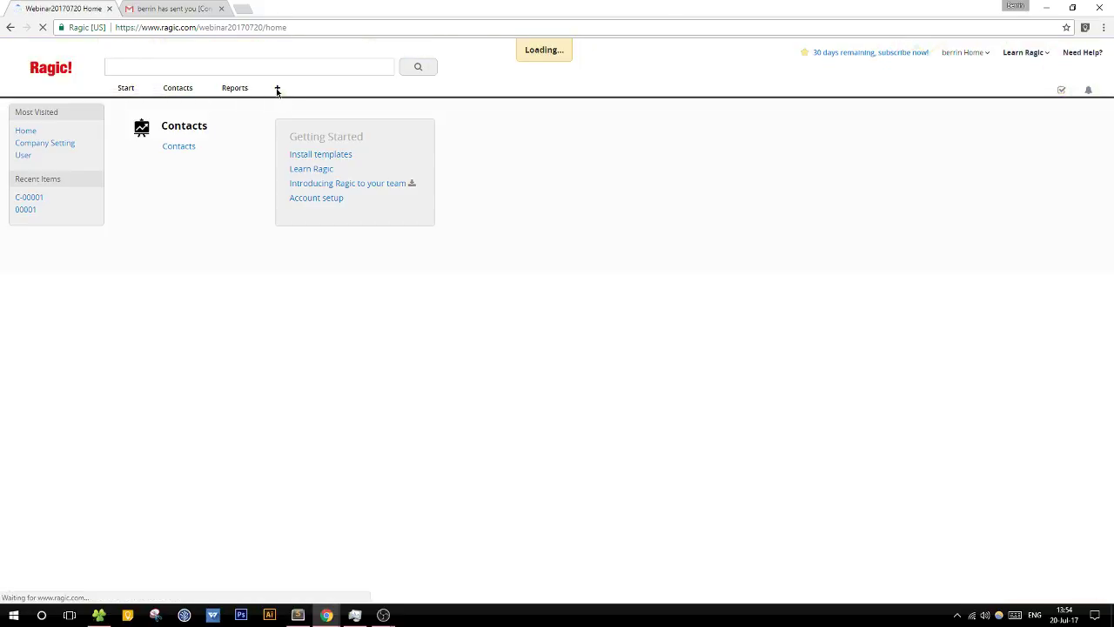
Step: Add a new Products tab and create a Products sheet under it
{"action": "left_click", "coordinate": [276, 88]}
{"action": "left_click", "coordinate": [387, 195]}
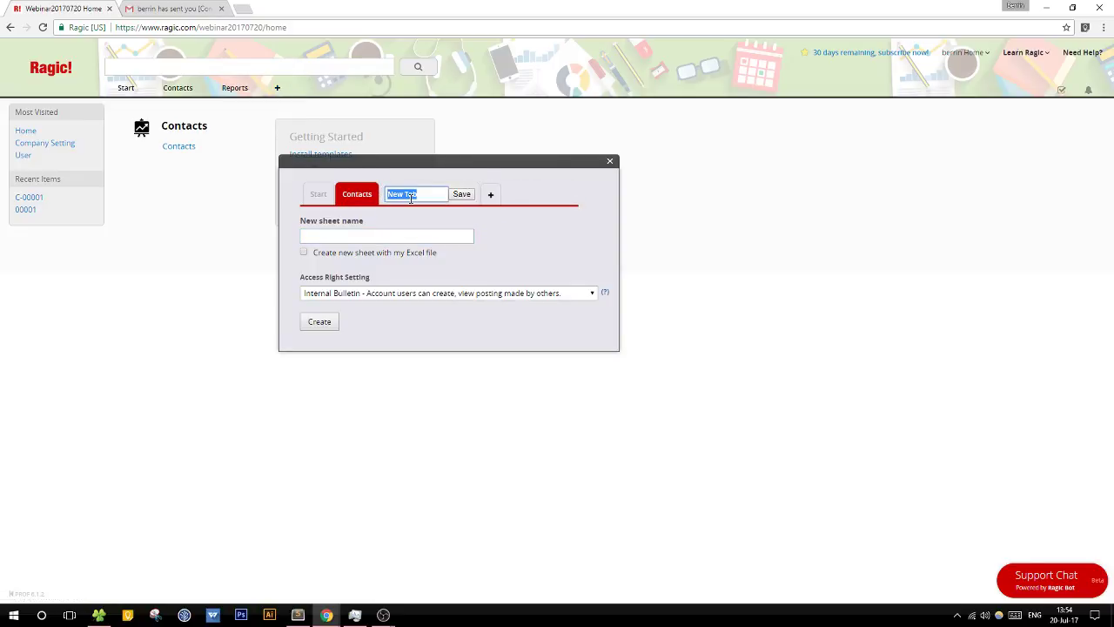
{"action": "type", "text": "Products"}
{"action": "left_click", "coordinate": [459, 196]}
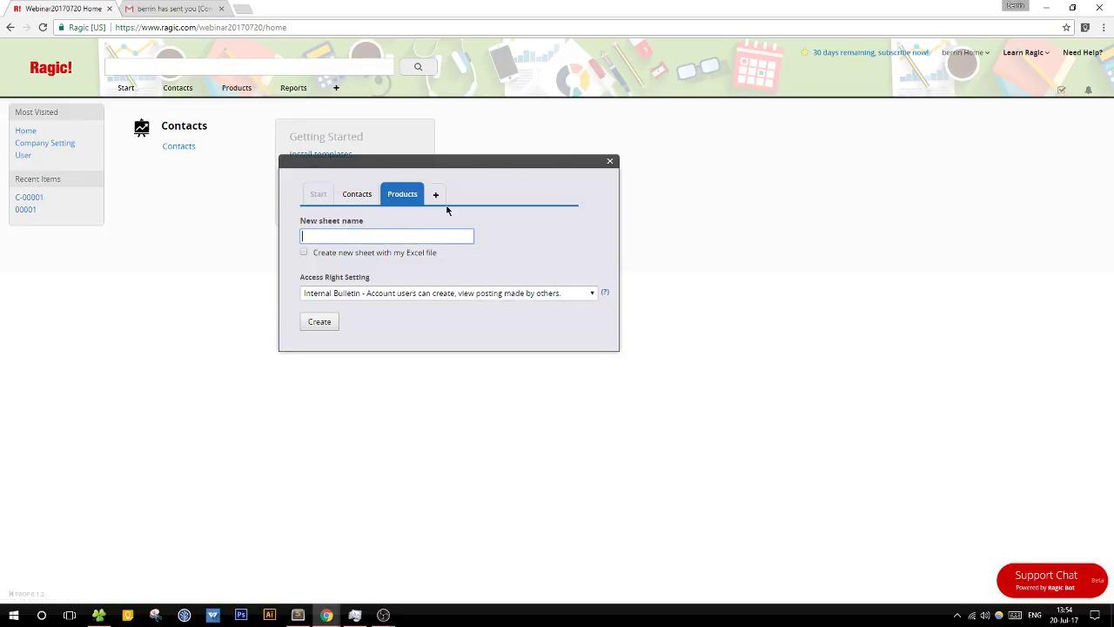
{"action": "left_click", "coordinate": [389, 234]}
{"action": "type", "text": "Products"}
{"action": "left_click", "coordinate": [320, 322]}
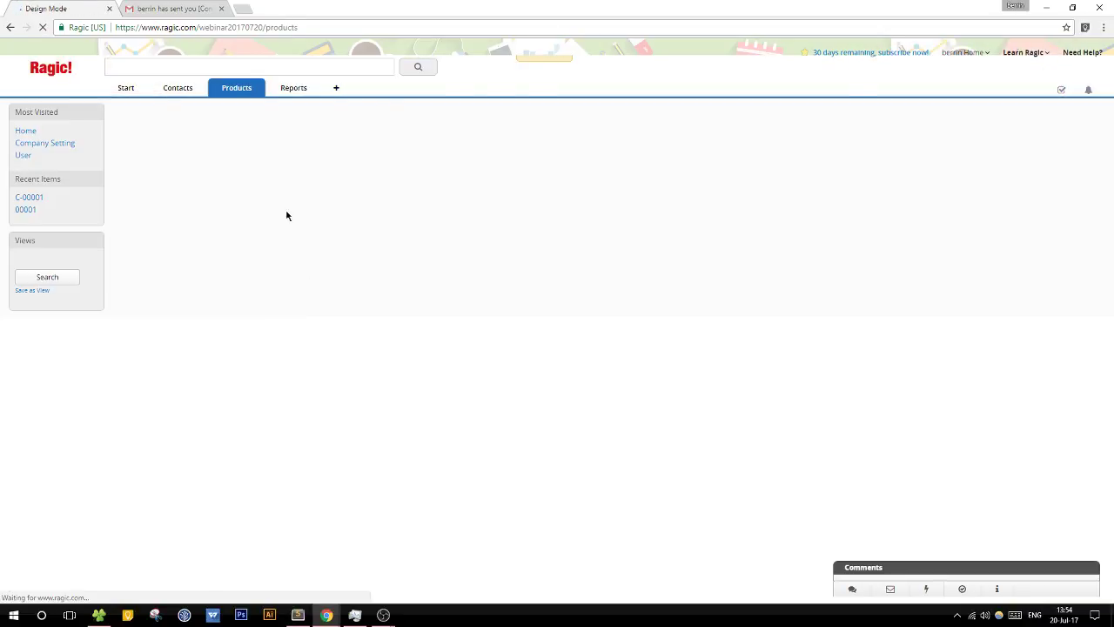
Step: Enter the field names Product ID, Product Name and Price
{"action": "type", "text": "Prod"}
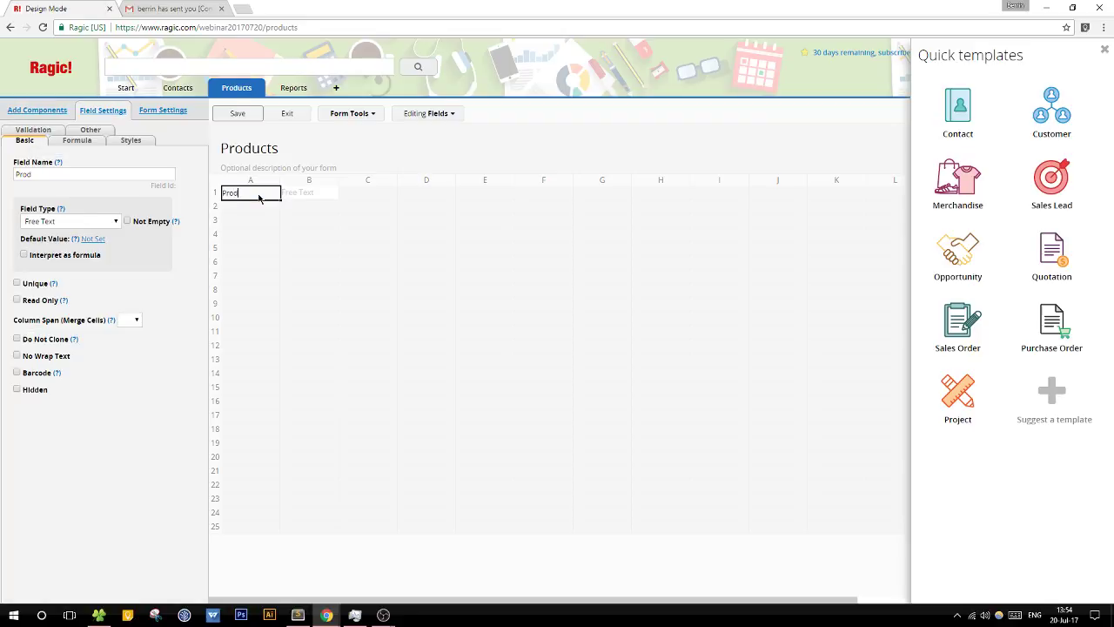
{"action": "type", "text": "uct ID"}
{"action": "key", "text": "Return"}
{"action": "type", "text": "Pr"}
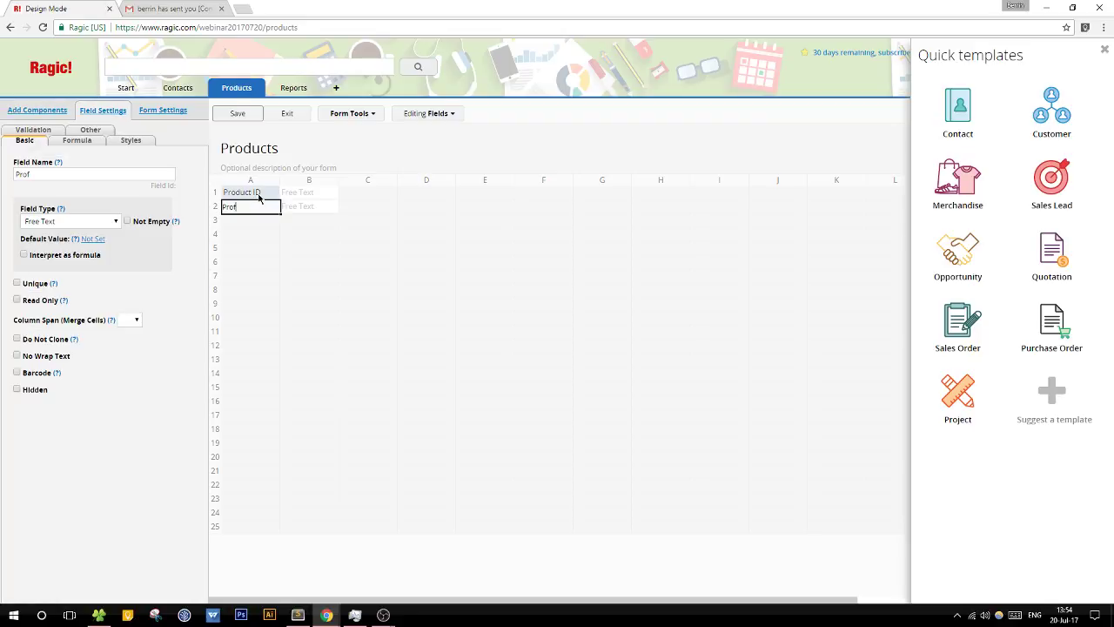
{"action": "type", "text": "oduct Name"}
{"action": "key", "text": "Return"}
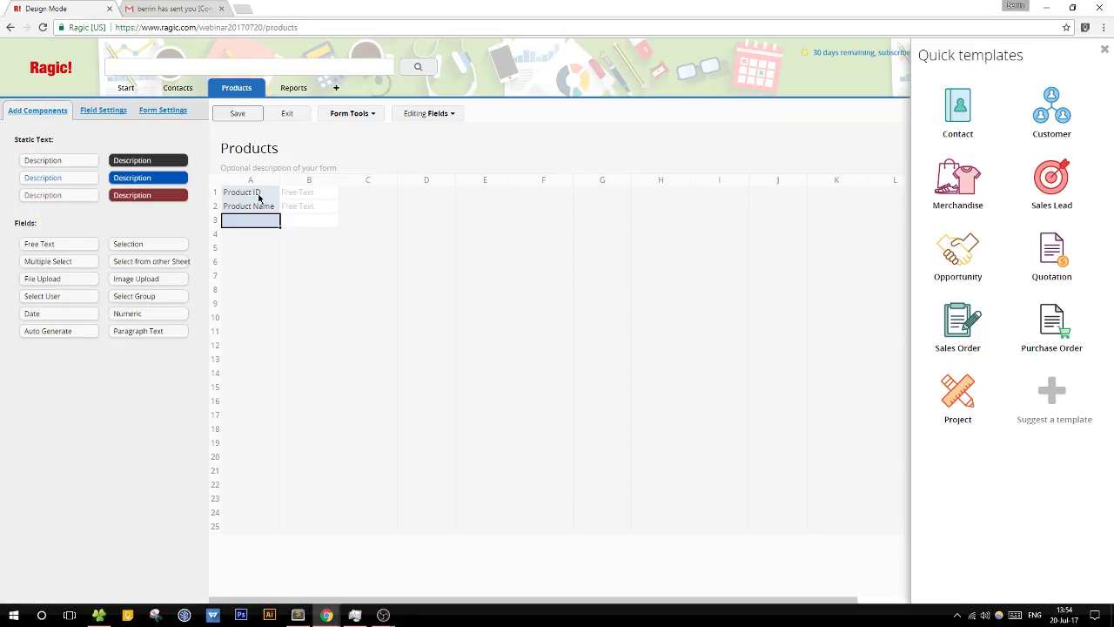
{"action": "type", "text": "Price"}
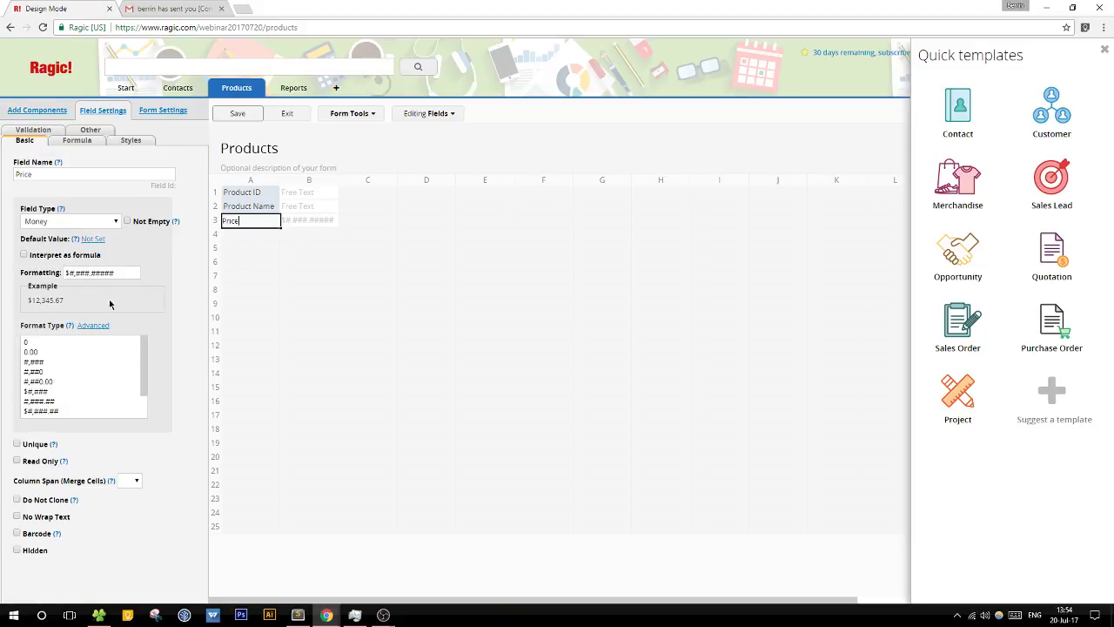
Step: Cut the Price format to $#,###.##, save the design, and select the Product ID field
{"action": "left_click_drag", "start_coordinate": [98, 273], "coordinate": [190, 274]}
{"action": "key", "text": "BackSpace"}
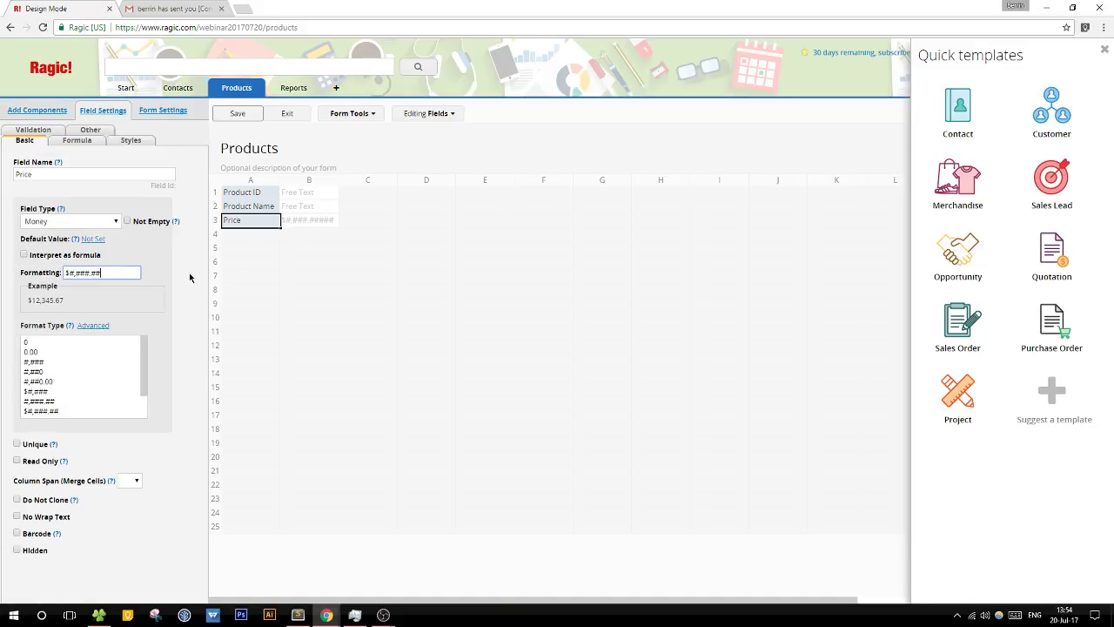
{"action": "left_click", "coordinate": [264, 115]}
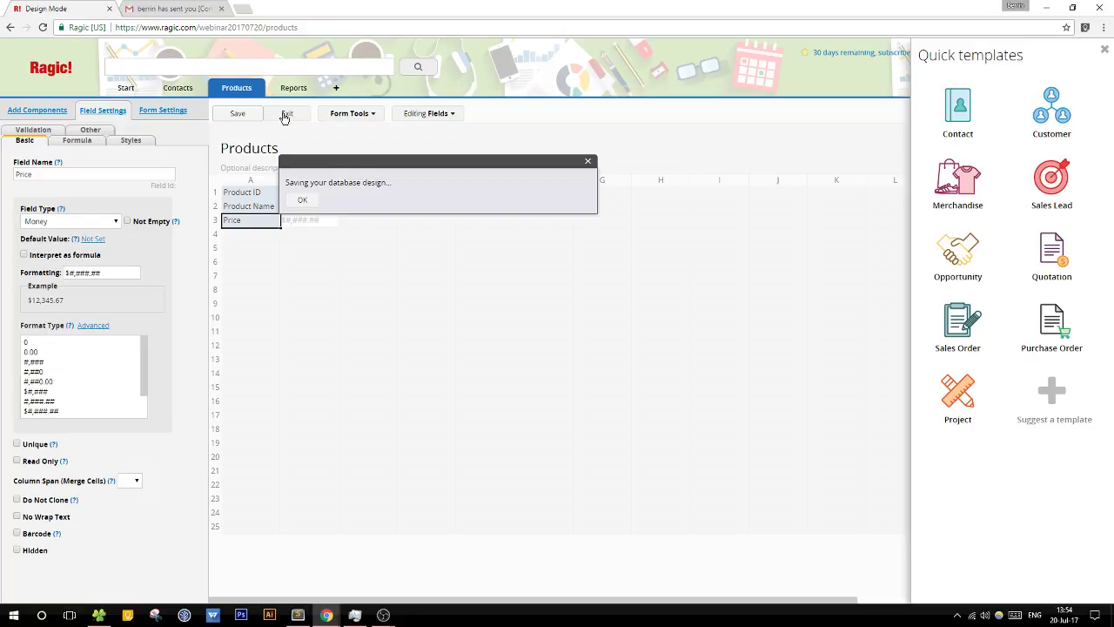
{"action": "left_click", "coordinate": [252, 194]}
{"action": "left_click", "coordinate": [107, 221]}
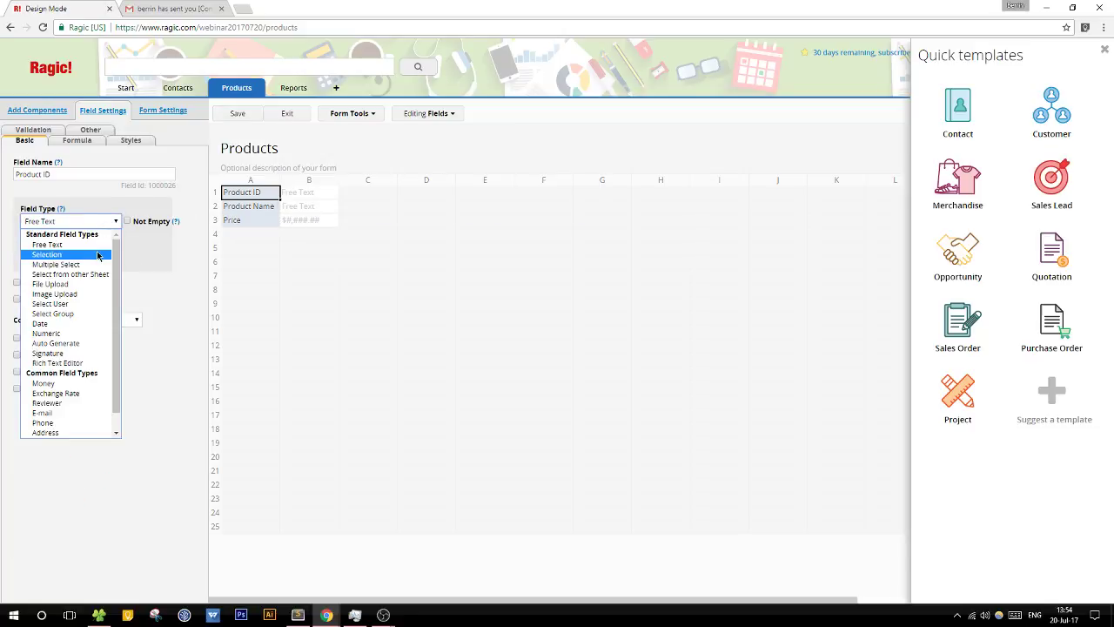
Step: Make Product ID Auto Generate with format P-{0,number,00000}, save, and exit design mode
{"action": "left_click", "coordinate": [99, 255]}
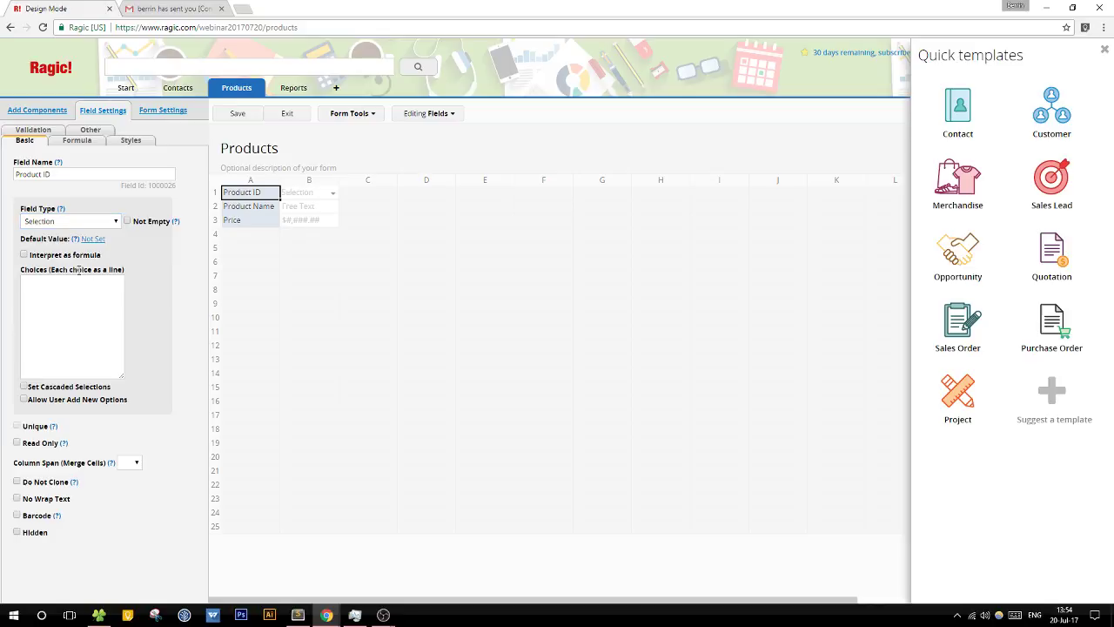
{"action": "left_click", "coordinate": [83, 223]}
{"action": "left_click", "coordinate": [57, 343]}
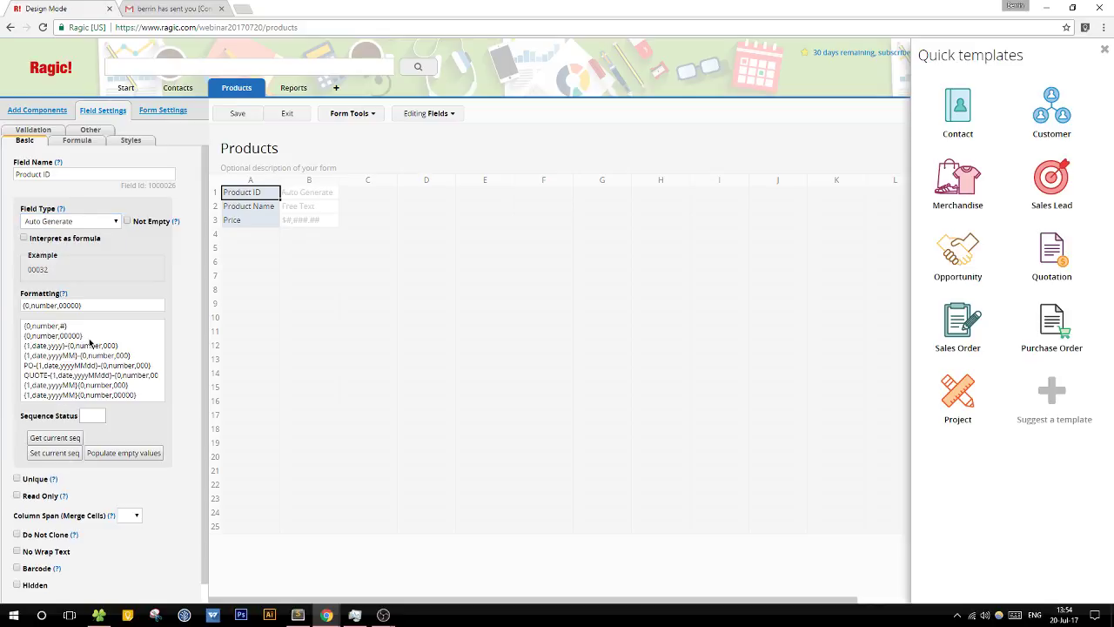
{"action": "left_click", "coordinate": [23, 304]}
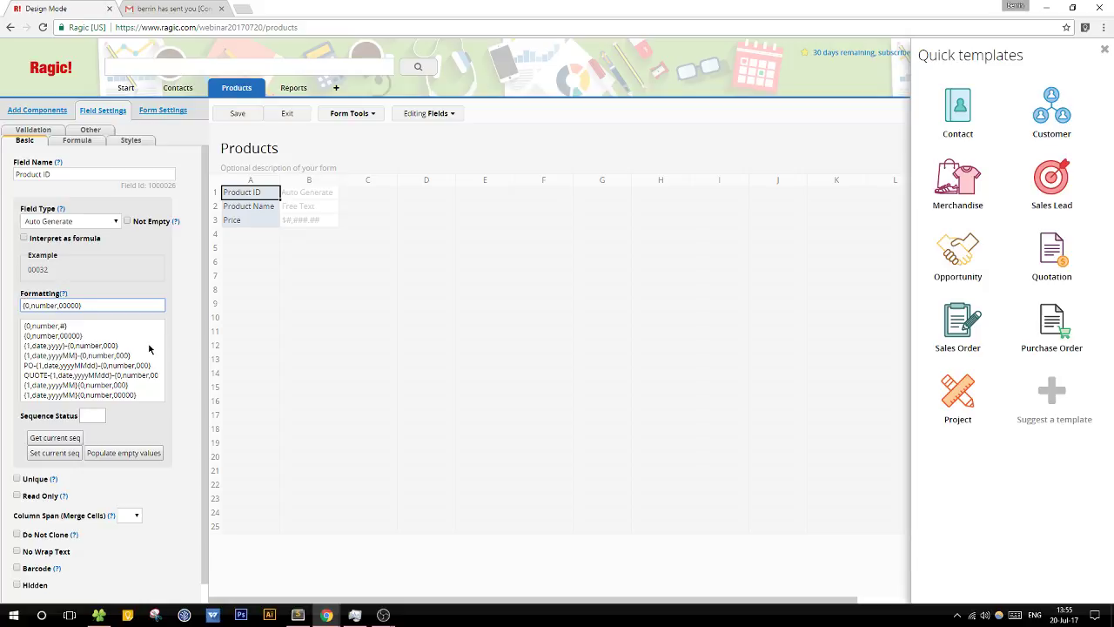
{"action": "type", "text": "P-"}
{"action": "left_click", "coordinate": [236, 114]}
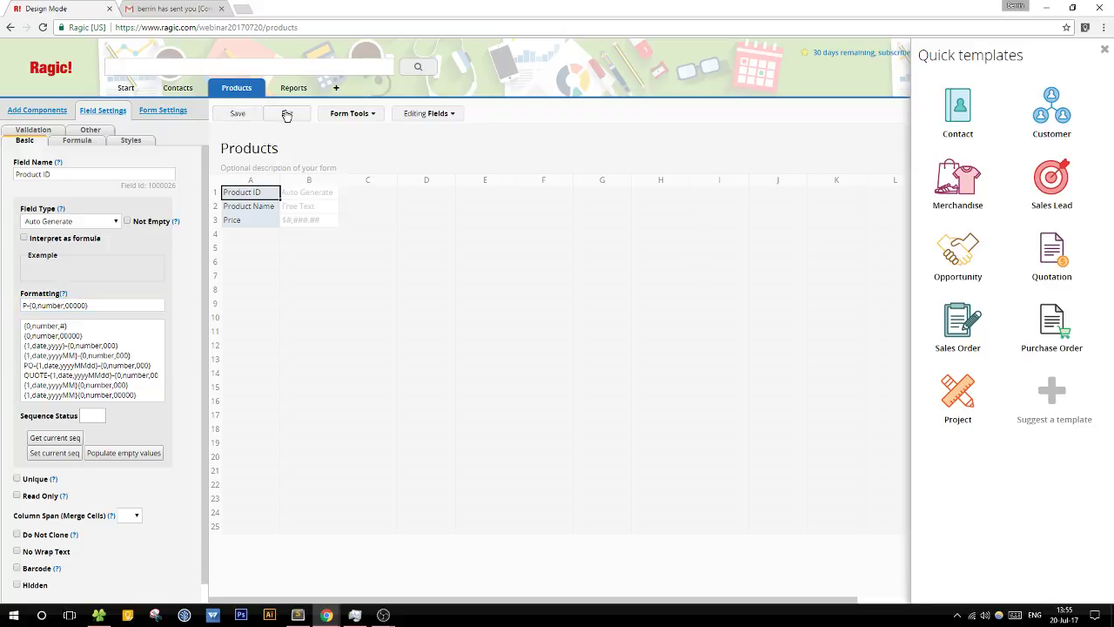
{"action": "left_click", "coordinate": [287, 114]}
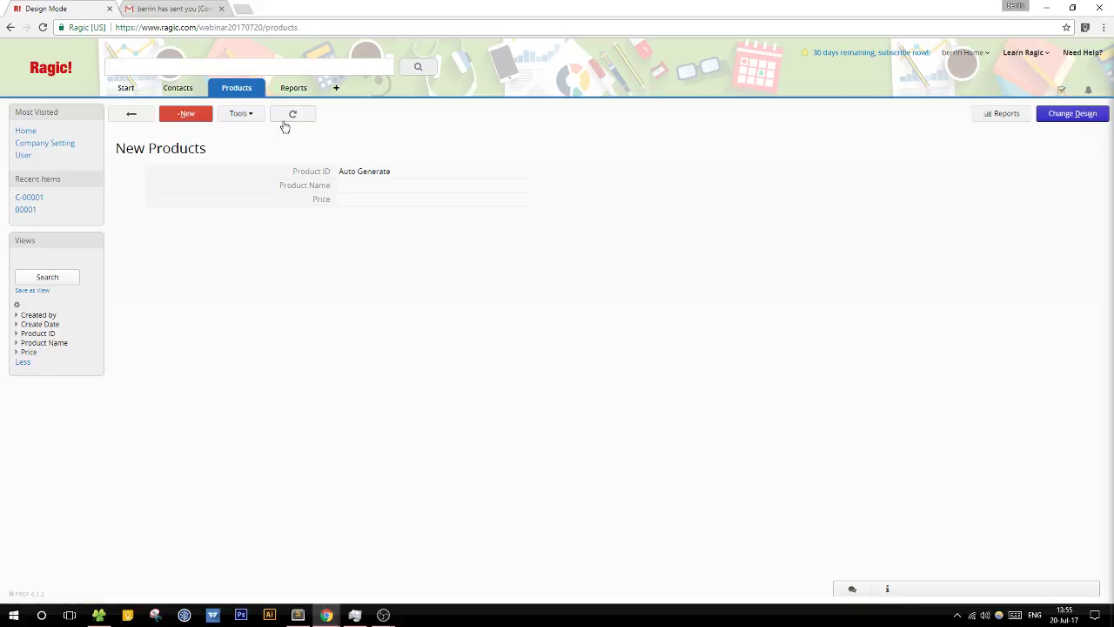
Step: Enter and save a Sports Shoes product record with its price
{"action": "left_click", "coordinate": [379, 190]}
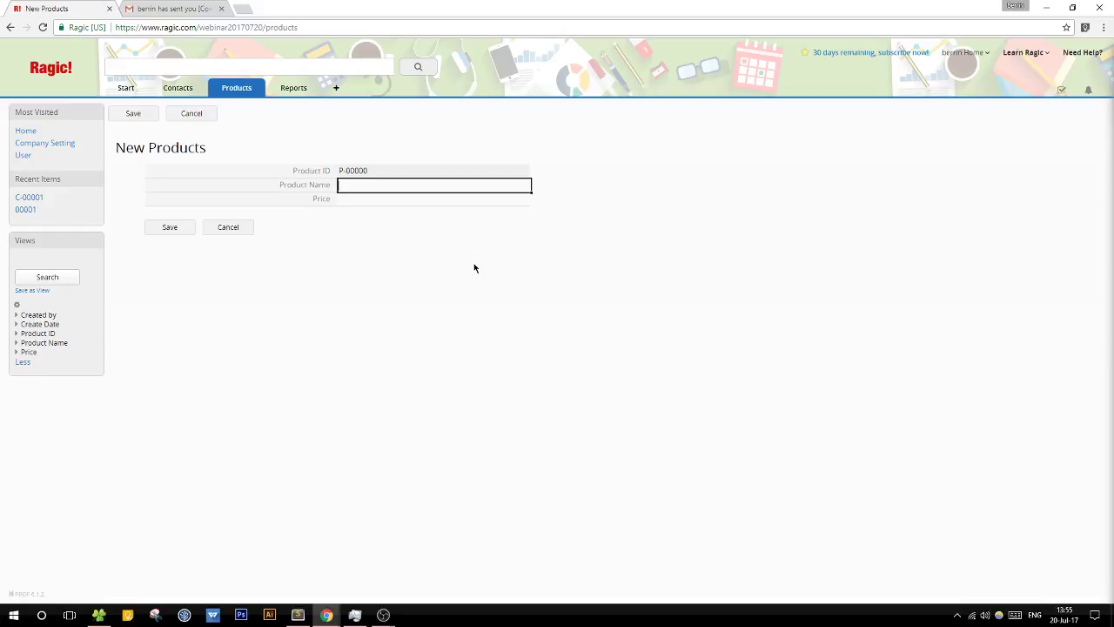
{"action": "type", "text": "Sports Shoes"}
{"action": "key", "text": "Tab"}
{"action": "type", "text": "12"}
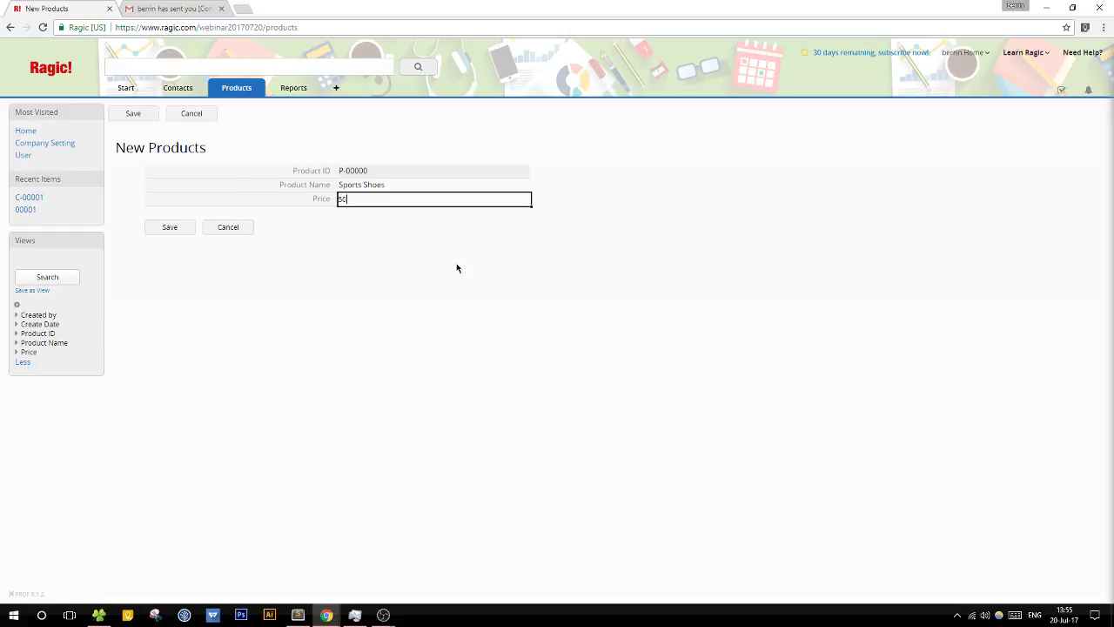
{"action": "left_click", "coordinate": [168, 227]}
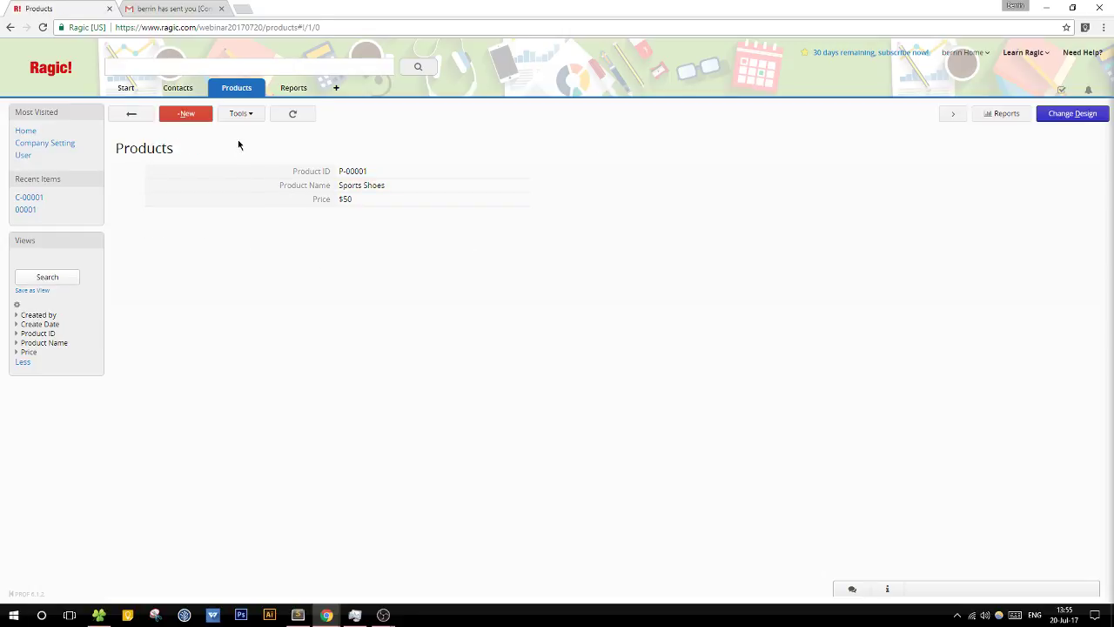
Step: Add a new Tissues record priced 2, save it, and switch to the Contacts sheet
{"action": "left_click", "coordinate": [186, 114]}
{"action": "left_click", "coordinate": [354, 182]}
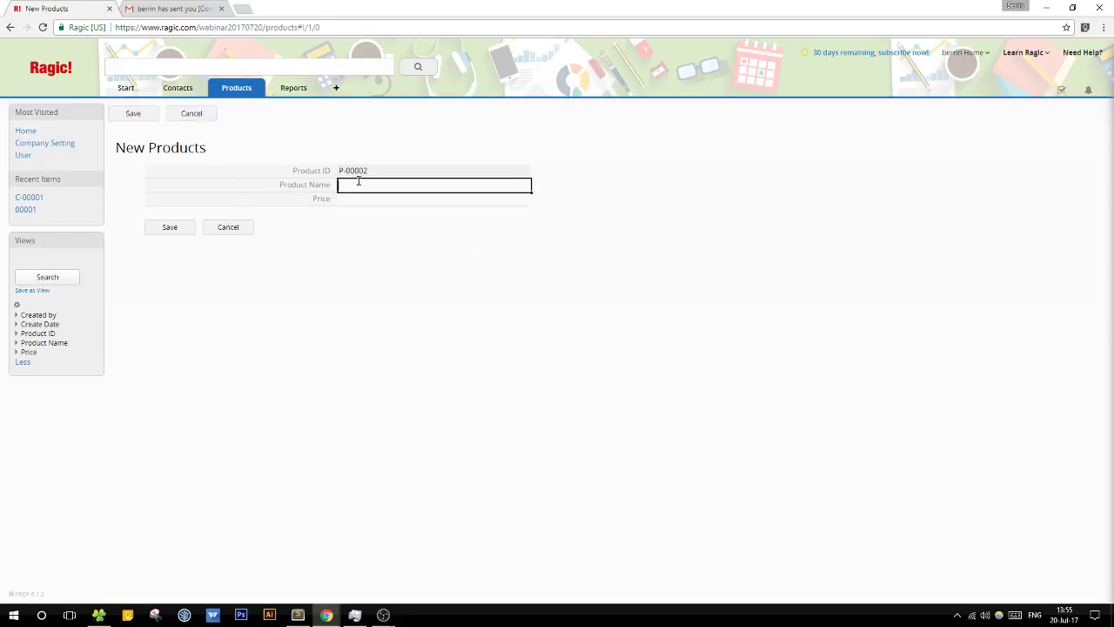
{"action": "type", "text": "Tissue"}
{"action": "key", "text": "Tab"}
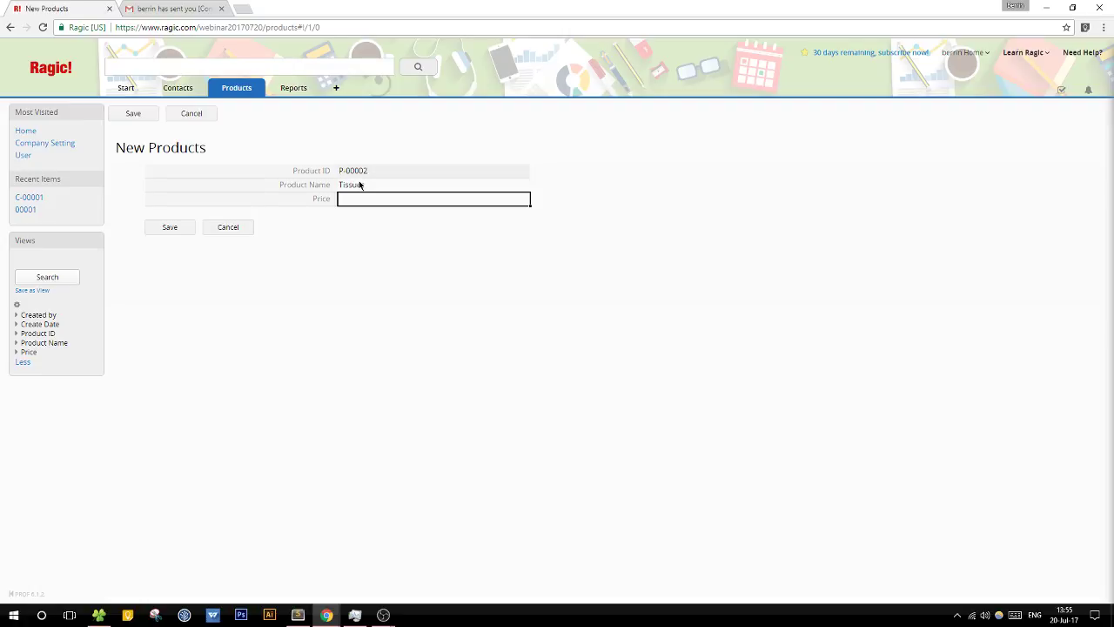
{"action": "type", "text": "2"}
{"action": "left_click", "coordinate": [171, 228]}
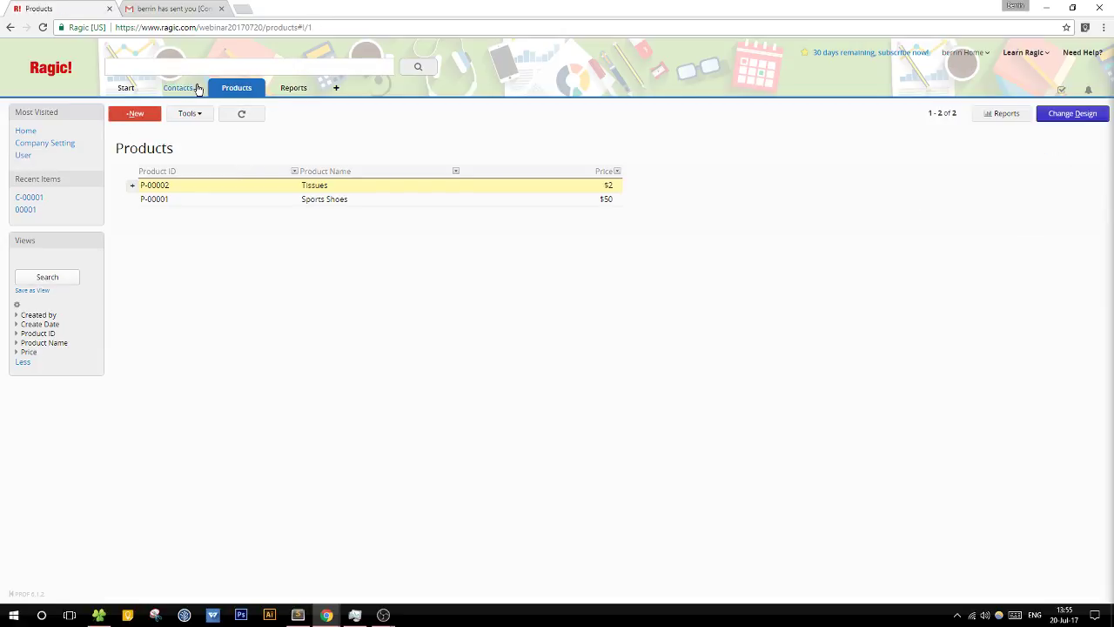
{"action": "mouse_move", "coordinate": [237, 87]}
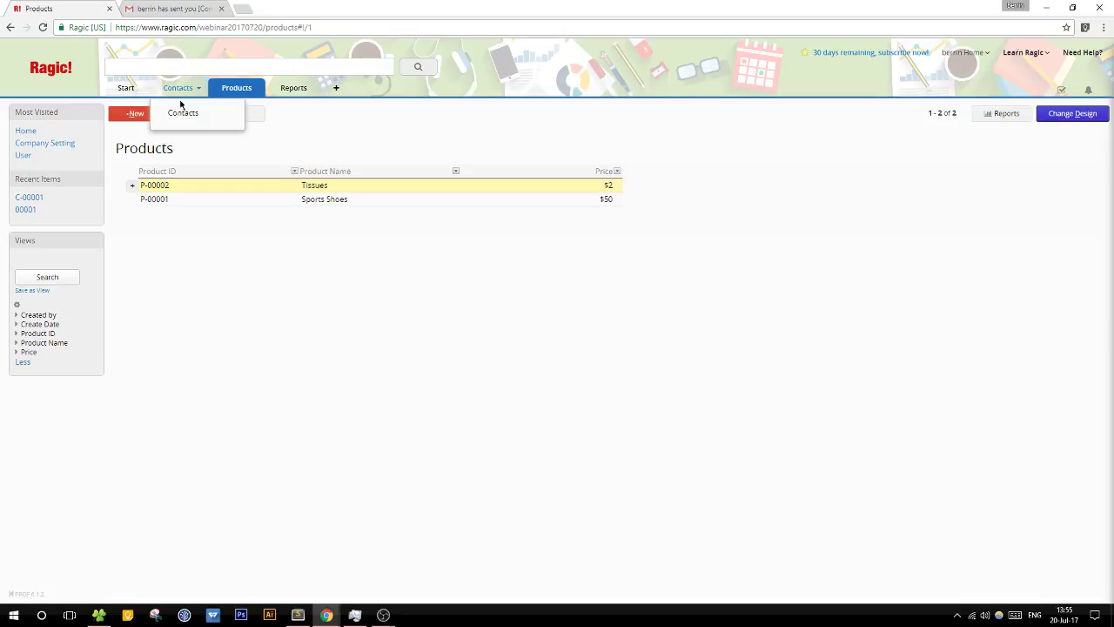
{"action": "left_click", "coordinate": [183, 112]}
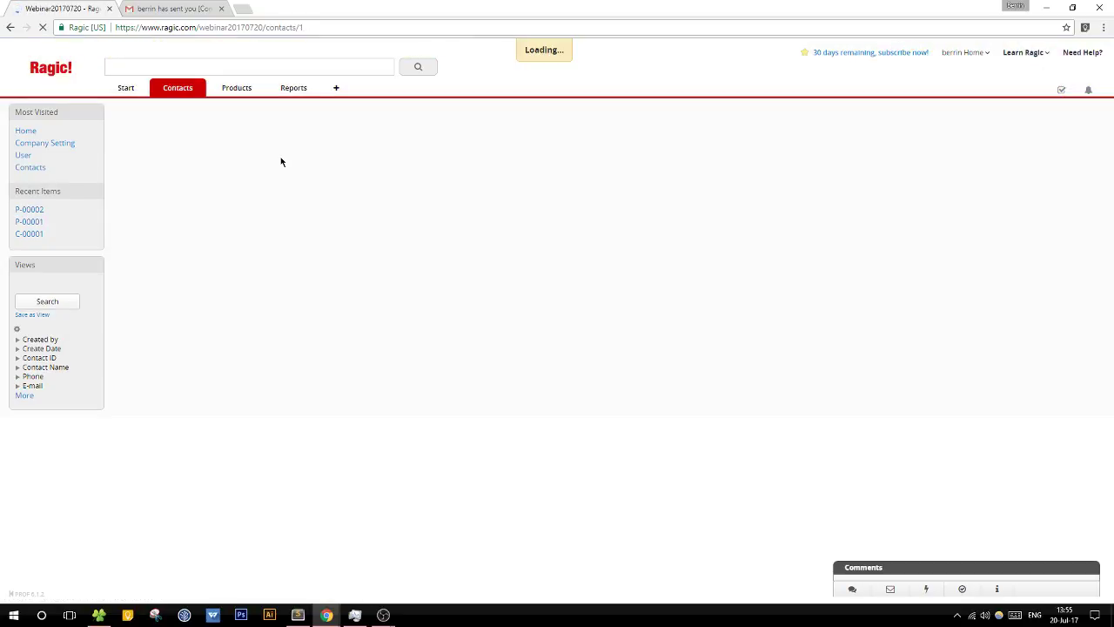
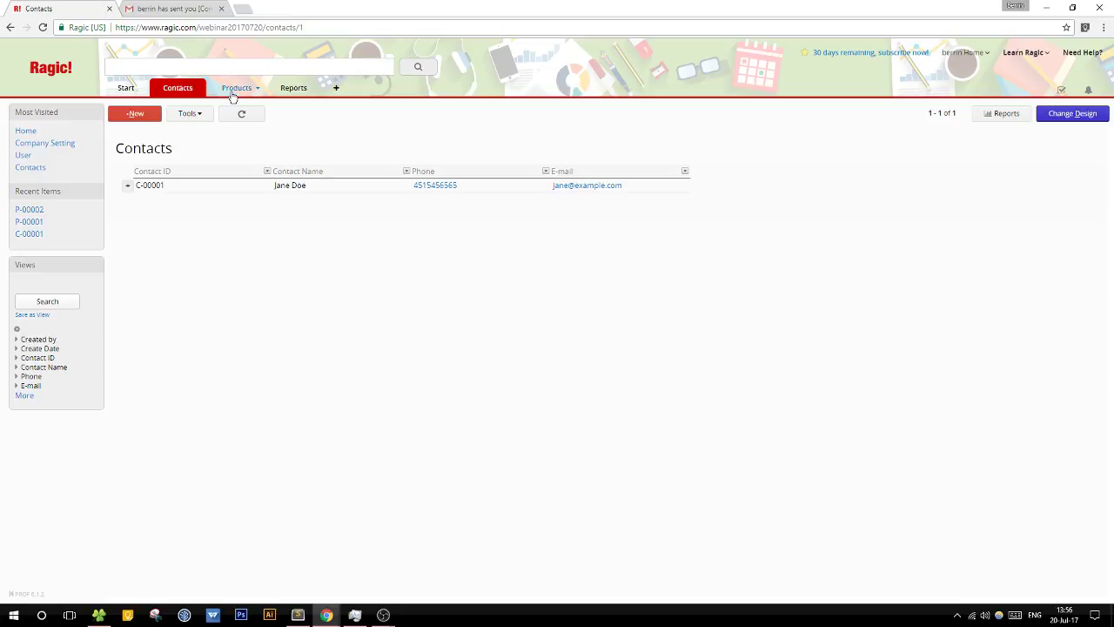
Step: Add a tab named Market and create a Sales Order sheet inside it
{"action": "mouse_move", "coordinate": [232, 91]}
{"action": "left_click", "coordinate": [334, 90]}
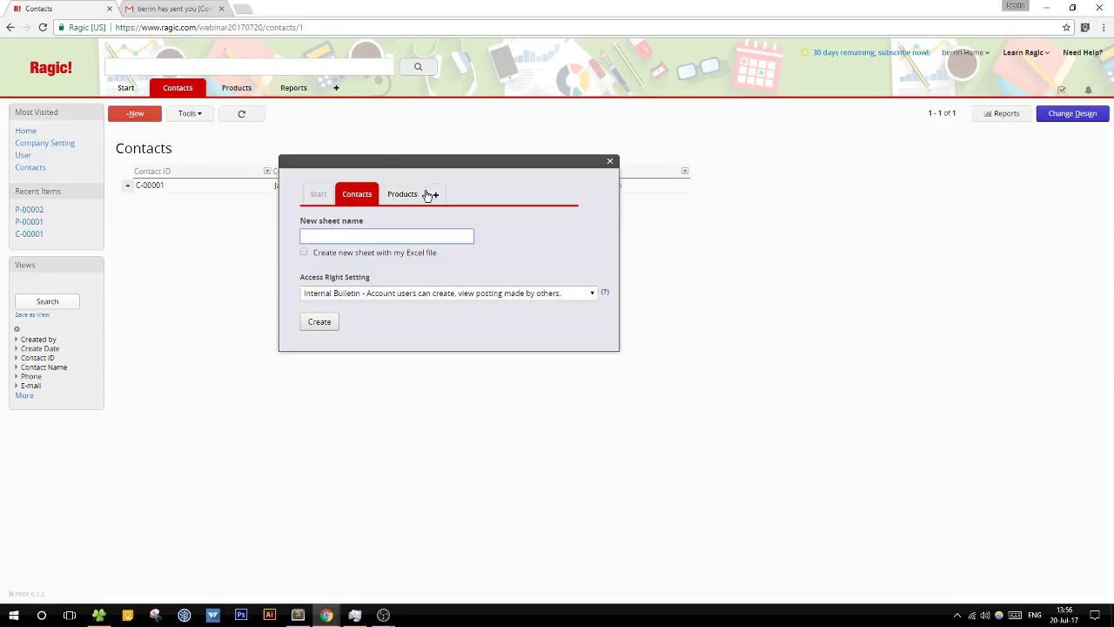
{"action": "left_click", "coordinate": [433, 195]}
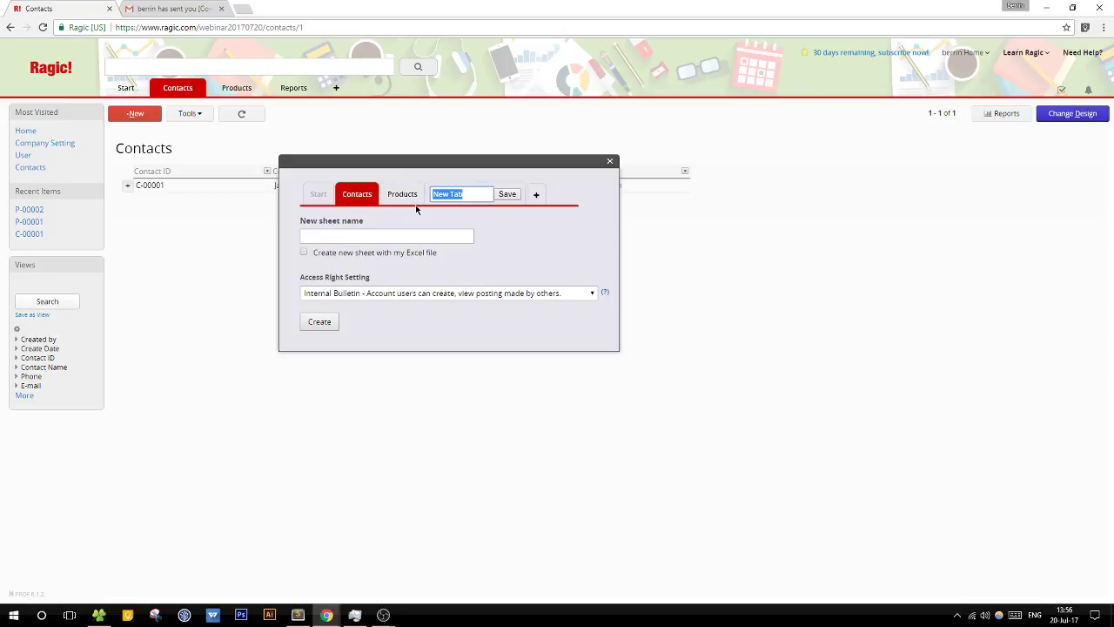
{"action": "type", "text": "Market"}
{"action": "left_click", "coordinate": [507, 194]}
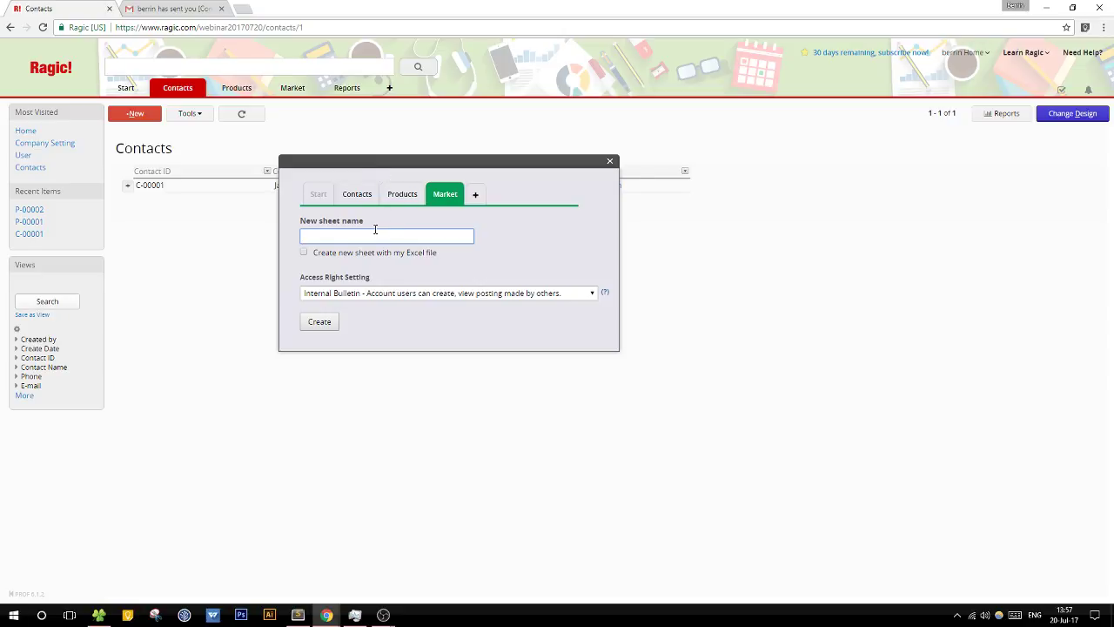
{"action": "type", "text": "Sales Order"}
{"action": "left_click", "coordinate": [319, 322]}
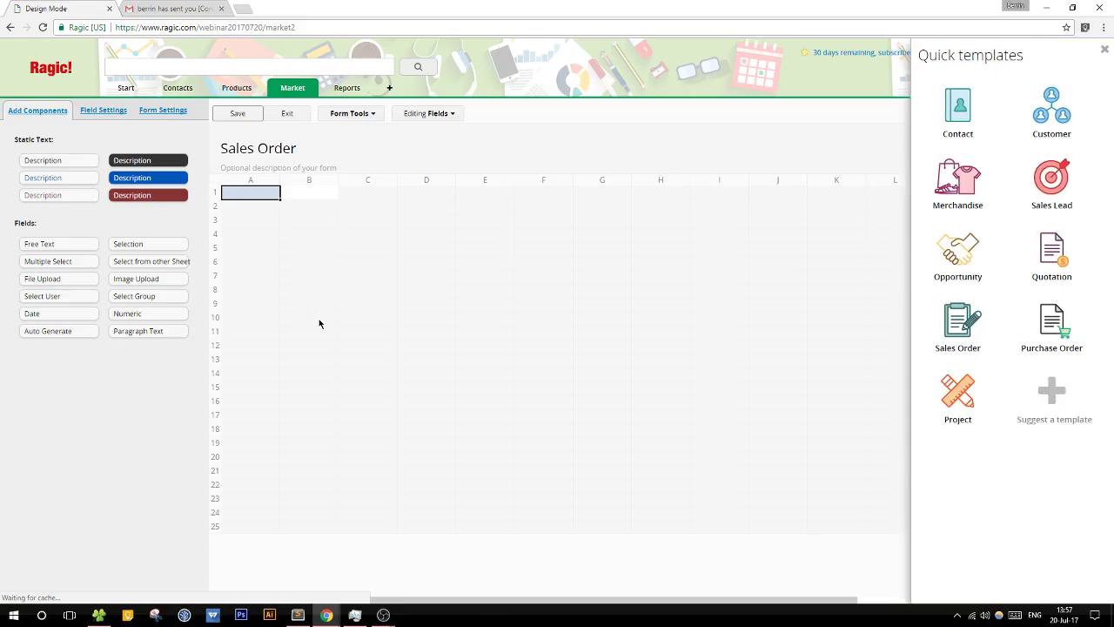
Step: Make A1 an Auto Generate 'SO #' field with numbering prefix SO-
{"action": "left_click", "coordinate": [324, 114]}
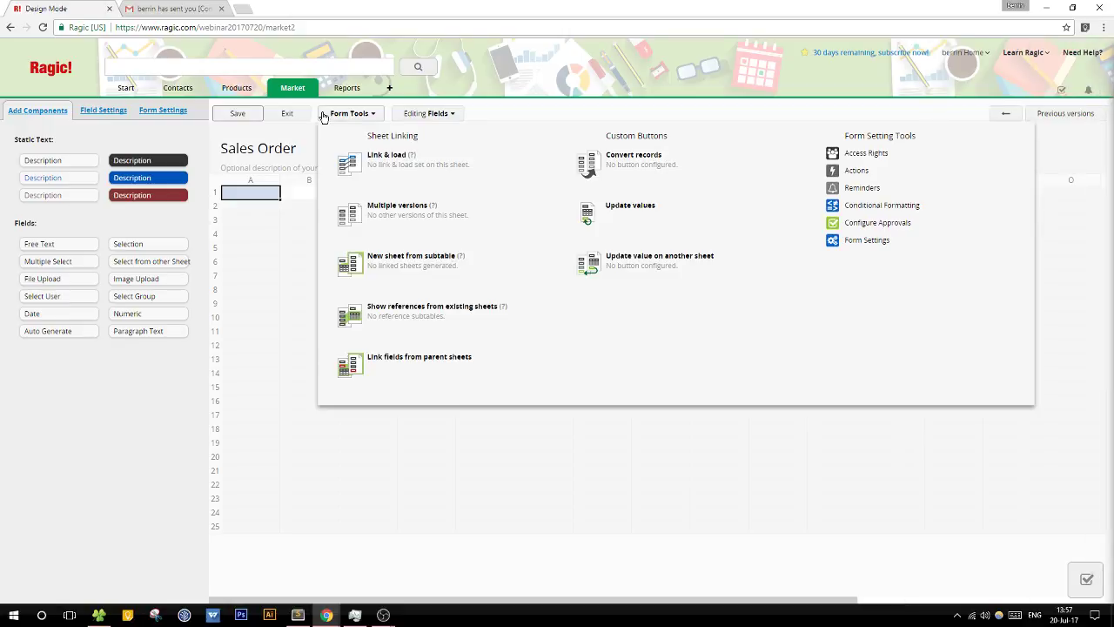
{"action": "left_click", "coordinate": [254, 197]}
{"action": "type", "text": "So"}
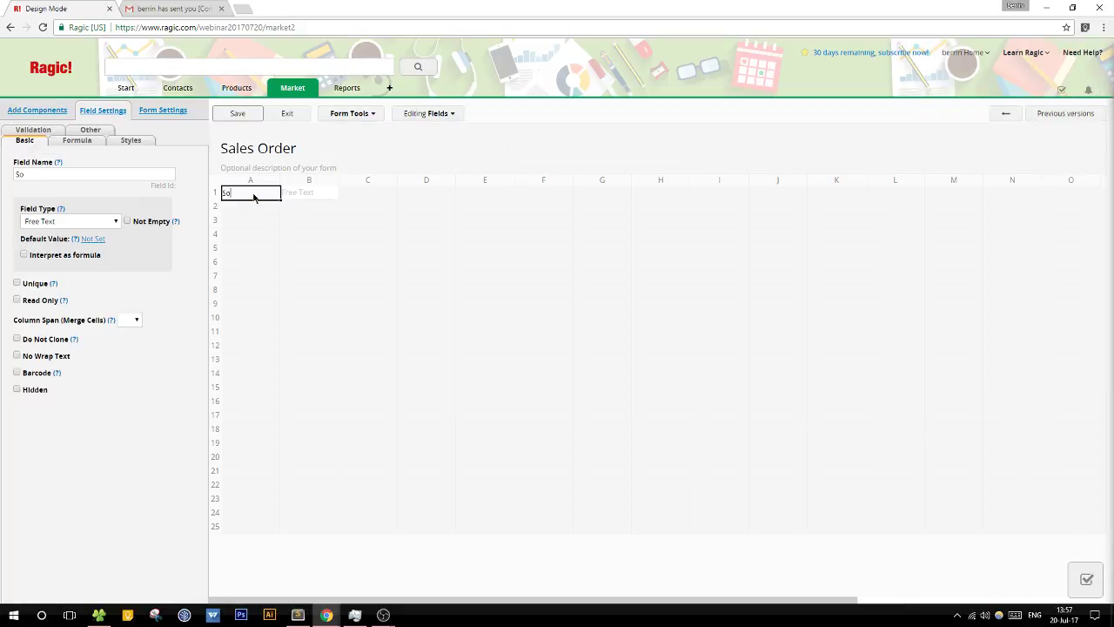
{"action": "type", "text": "O #"}
{"action": "left_click", "coordinate": [82, 221]}
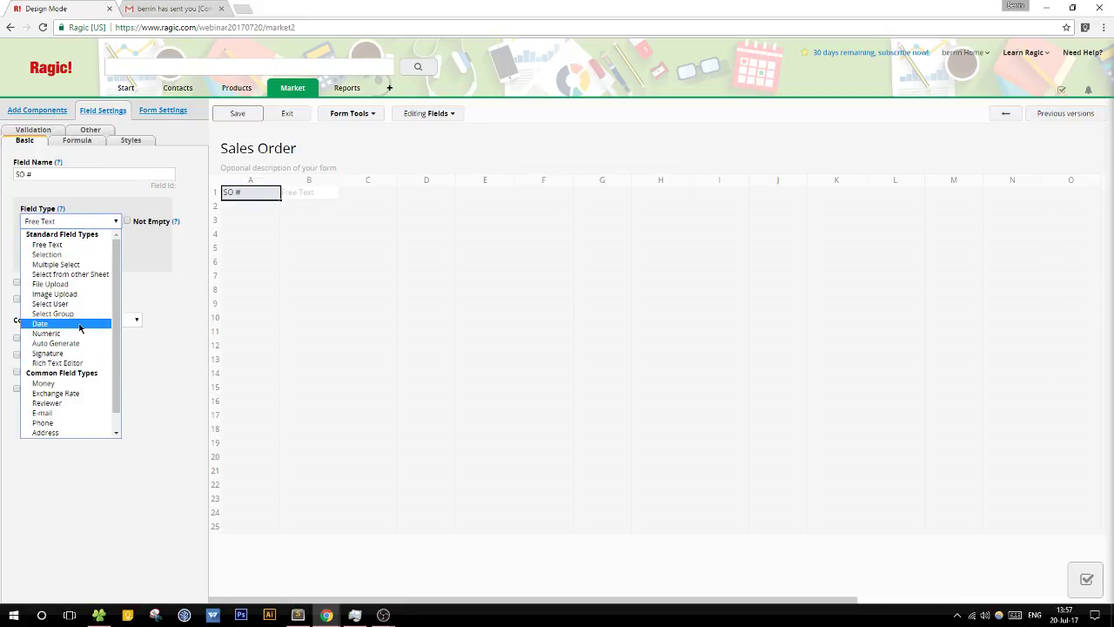
{"action": "left_click", "coordinate": [56, 343]}
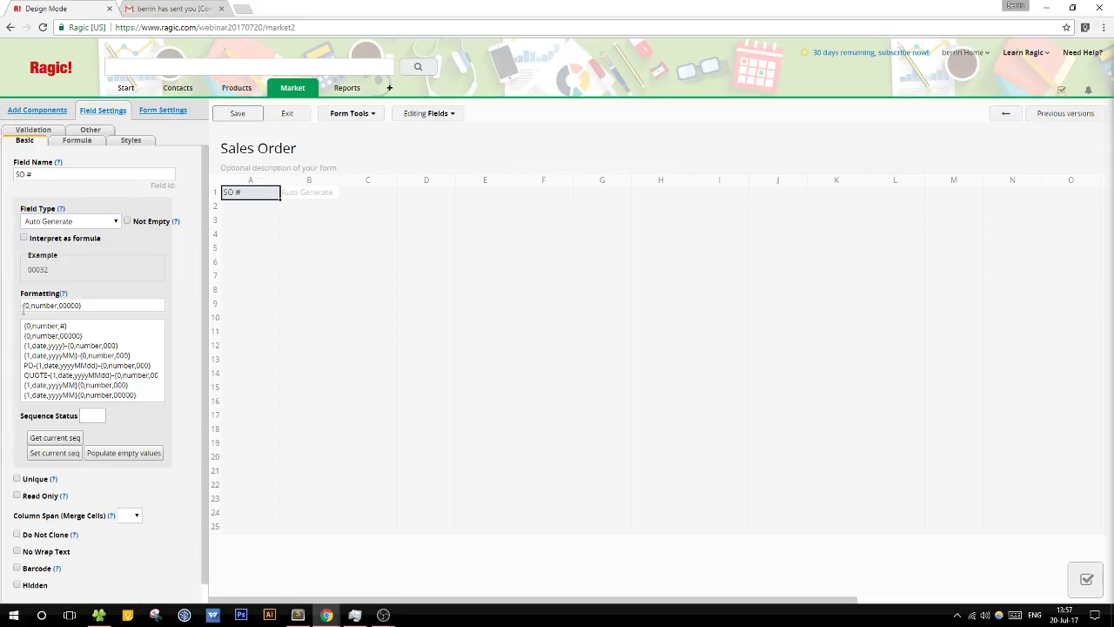
{"action": "left_click", "coordinate": [23, 305]}
{"action": "type", "text": "S"}
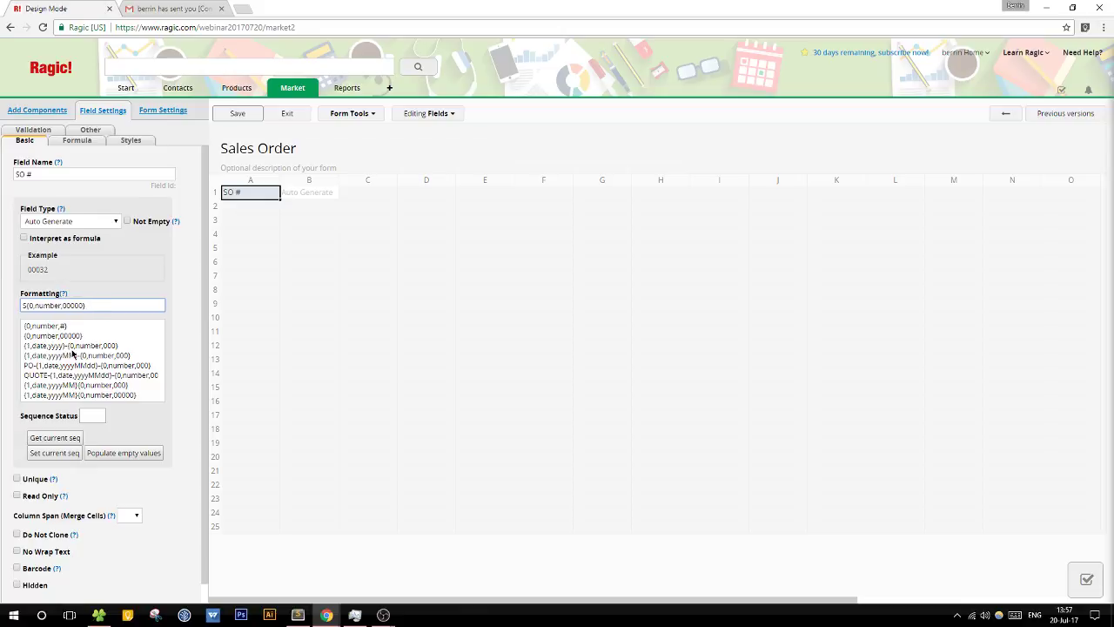
{"action": "type", "text": "O-"}
Step: Add a Date field in A2 defaulting to the creation date, and save the design
{"action": "left_click", "coordinate": [253, 206]}
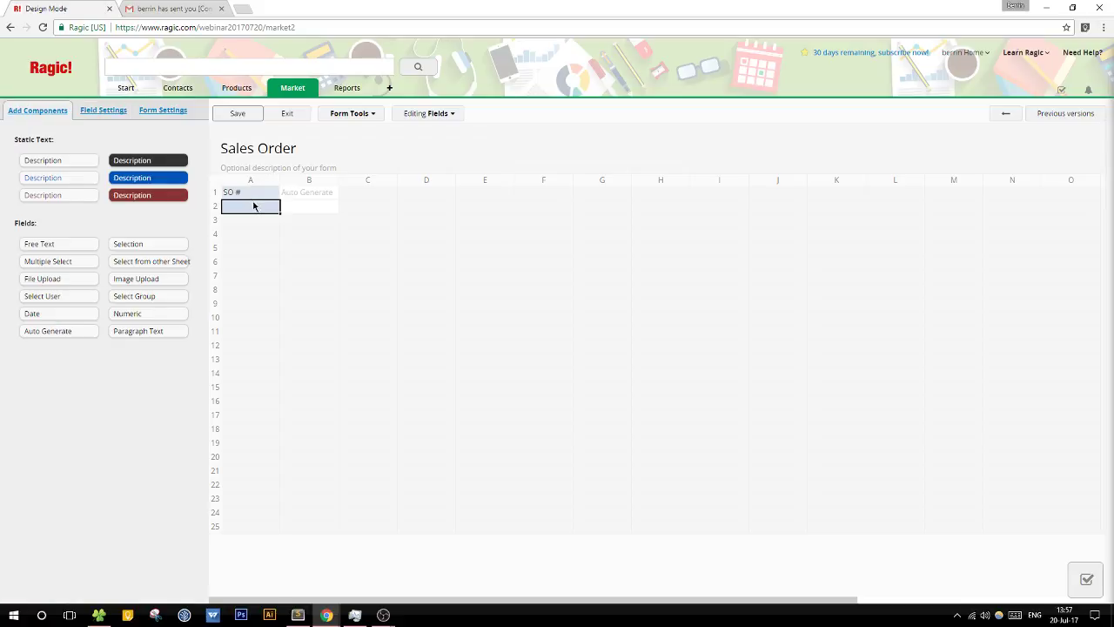
{"action": "type", "text": "Date"}
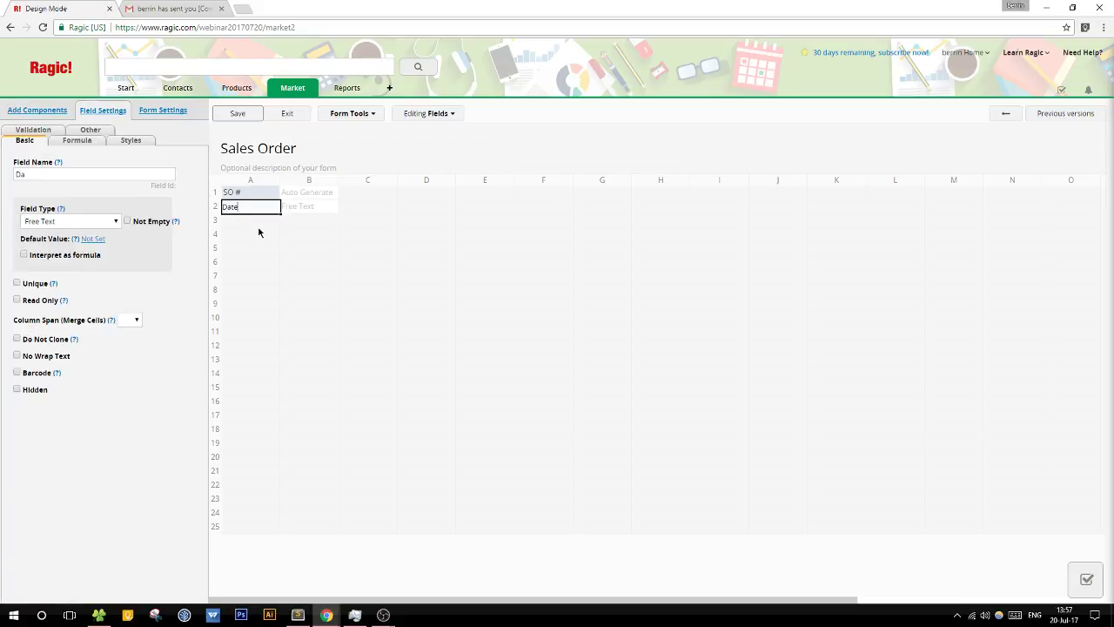
{"action": "left_click", "coordinate": [91, 238]}
{"action": "left_click", "coordinate": [79, 292]}
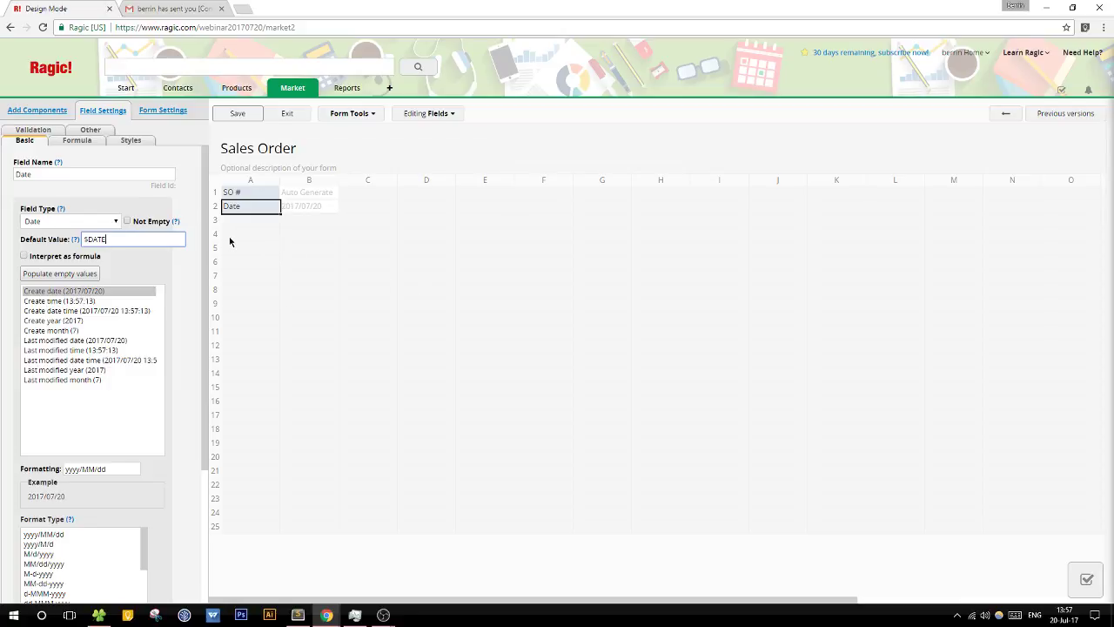
{"action": "left_click", "coordinate": [232, 116]}
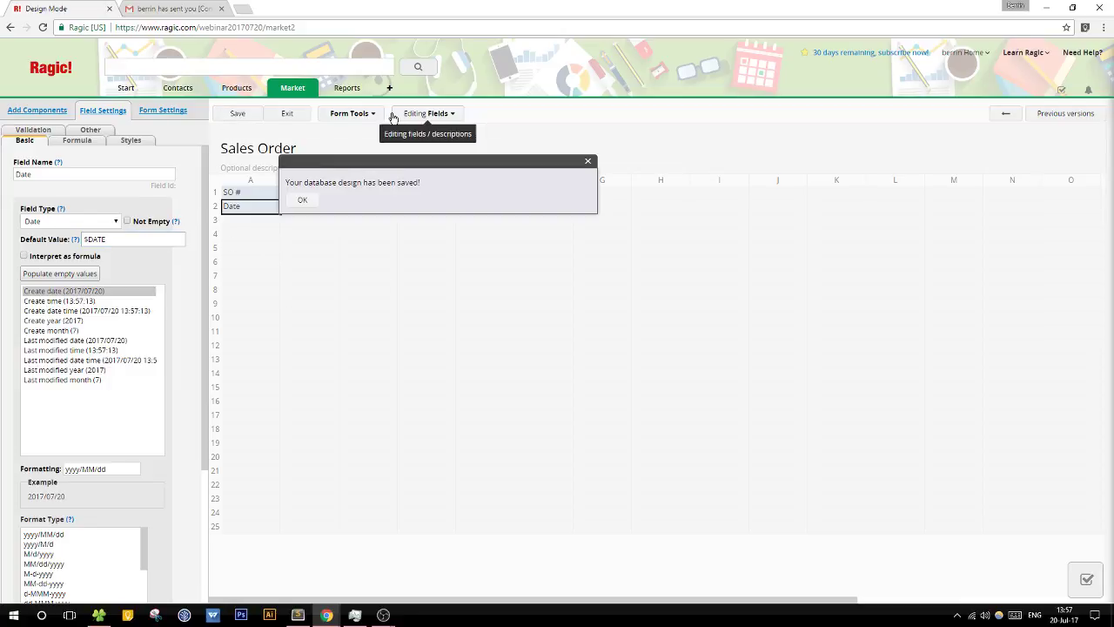
{"action": "left_click", "coordinate": [302, 200]}
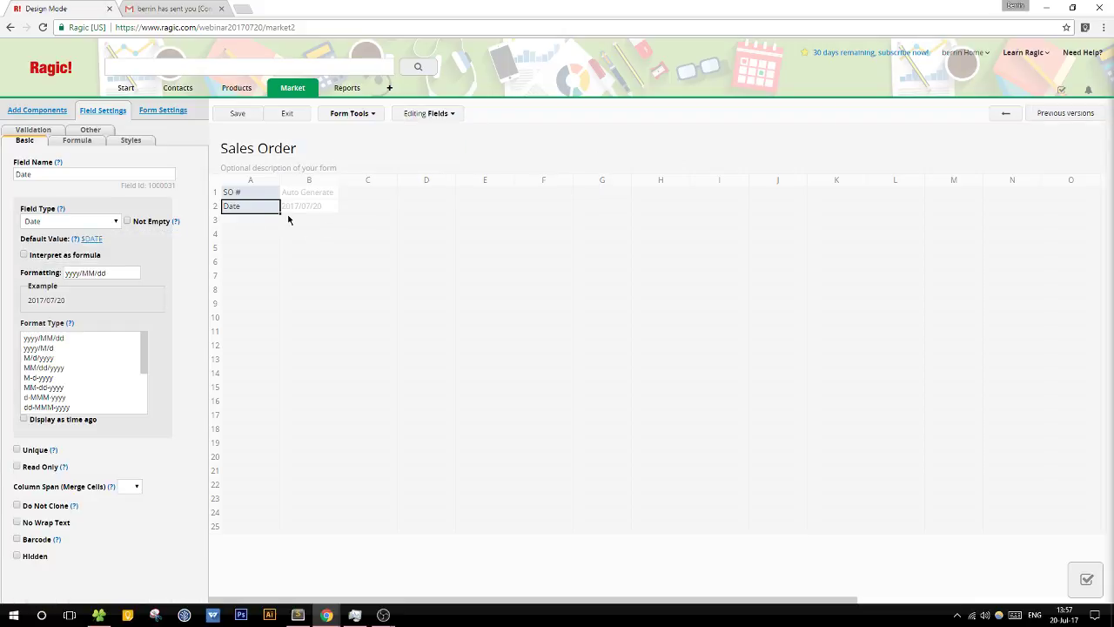
{"action": "left_click", "coordinate": [350, 113]}
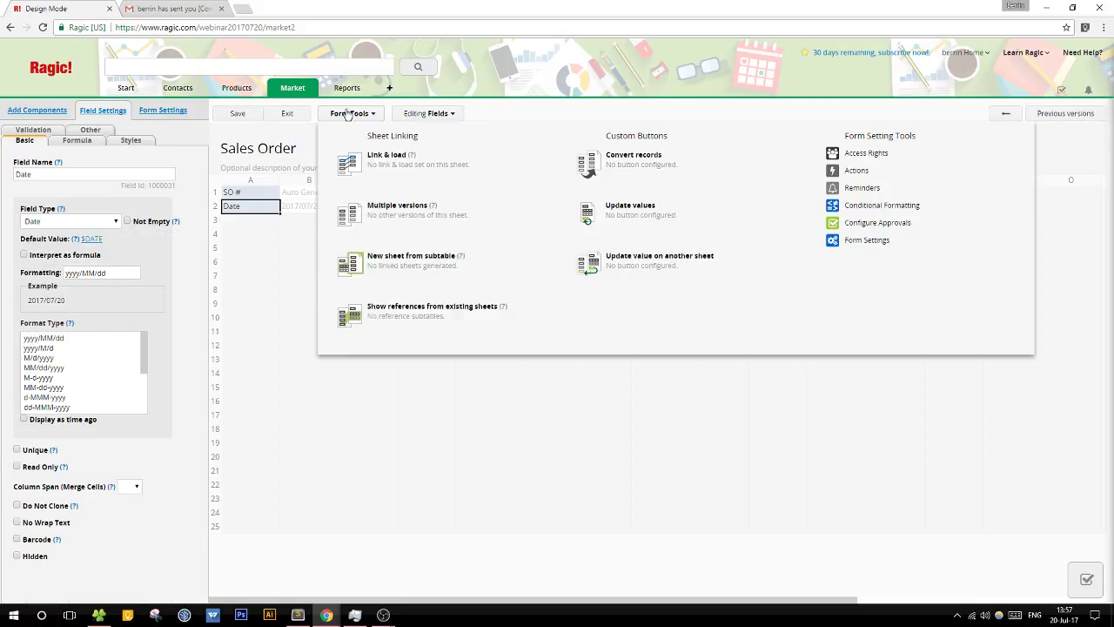
Step: Link the form to the Contacts sheet via a Contact ID field below Date
{"action": "left_click", "coordinate": [444, 190]}
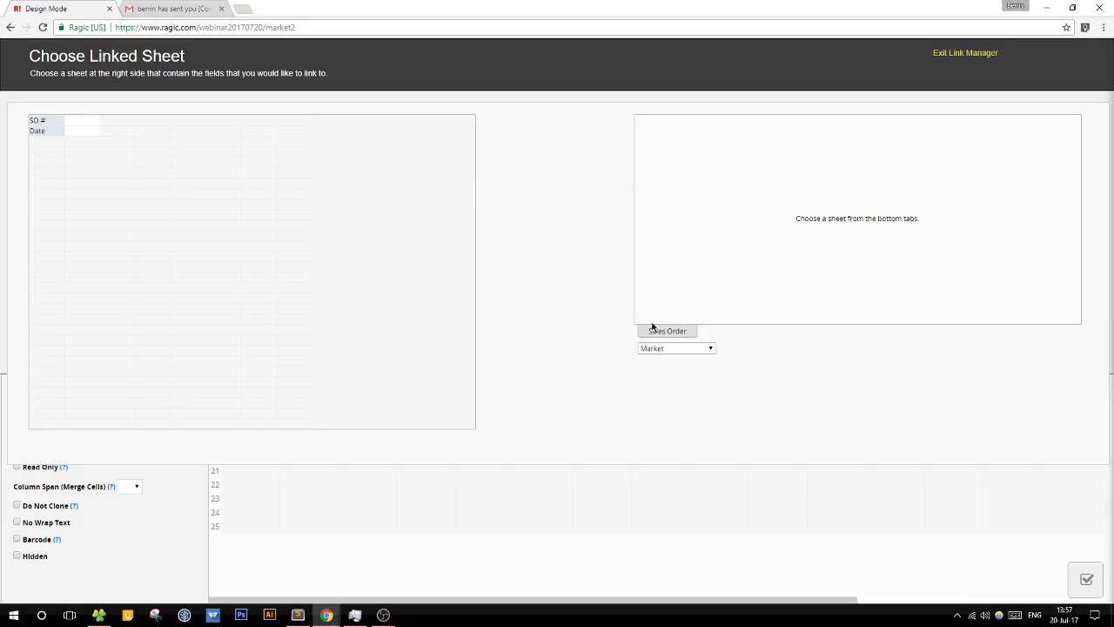
{"action": "left_click", "coordinate": [667, 348]}
{"action": "left_click", "coordinate": [676, 369]}
{"action": "left_click", "coordinate": [667, 335]}
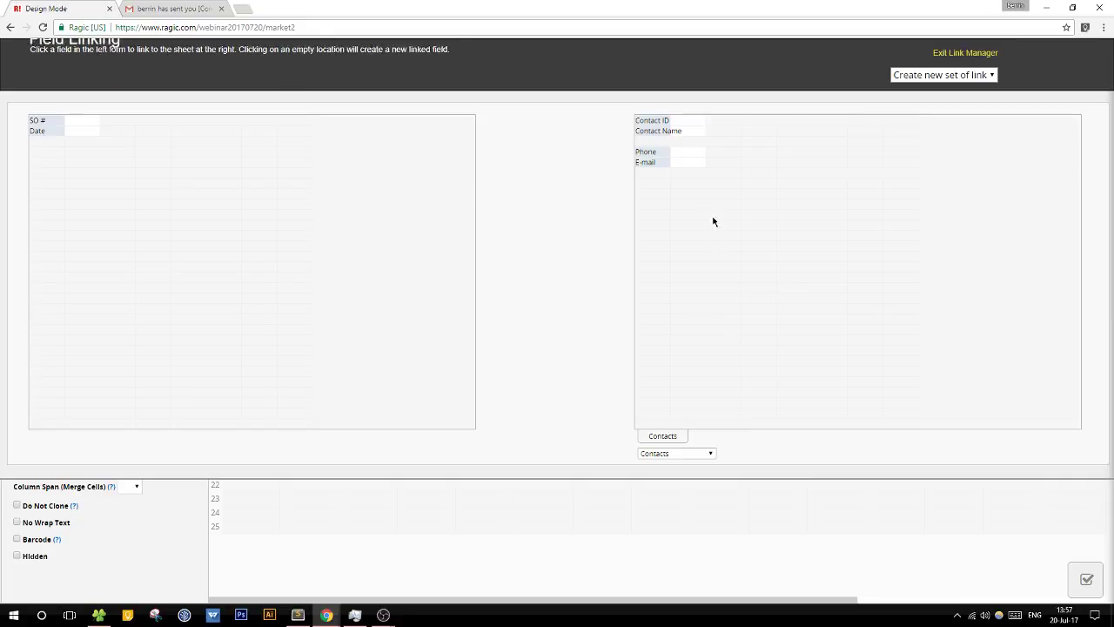
{"action": "left_click", "coordinate": [652, 121]}
{"action": "left_click", "coordinate": [86, 154]}
Step: Load Contact Name, Phone and E-mail from Contacts onto the form
{"action": "left_click", "coordinate": [55, 151]}
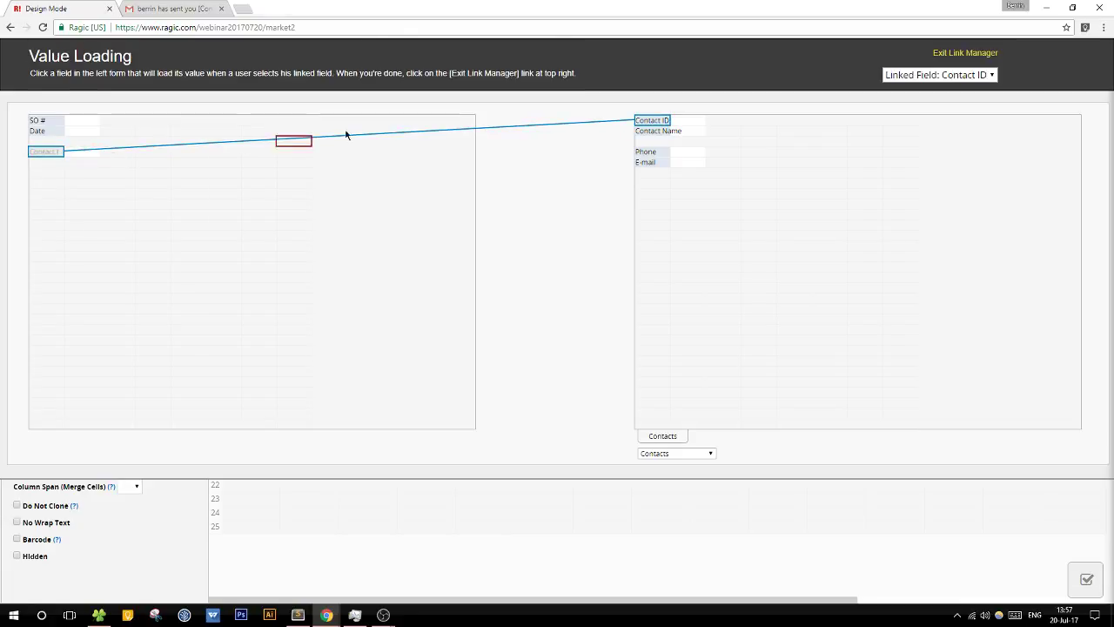
{"action": "left_click", "coordinate": [654, 131]}
{"action": "left_click", "coordinate": [44, 164]}
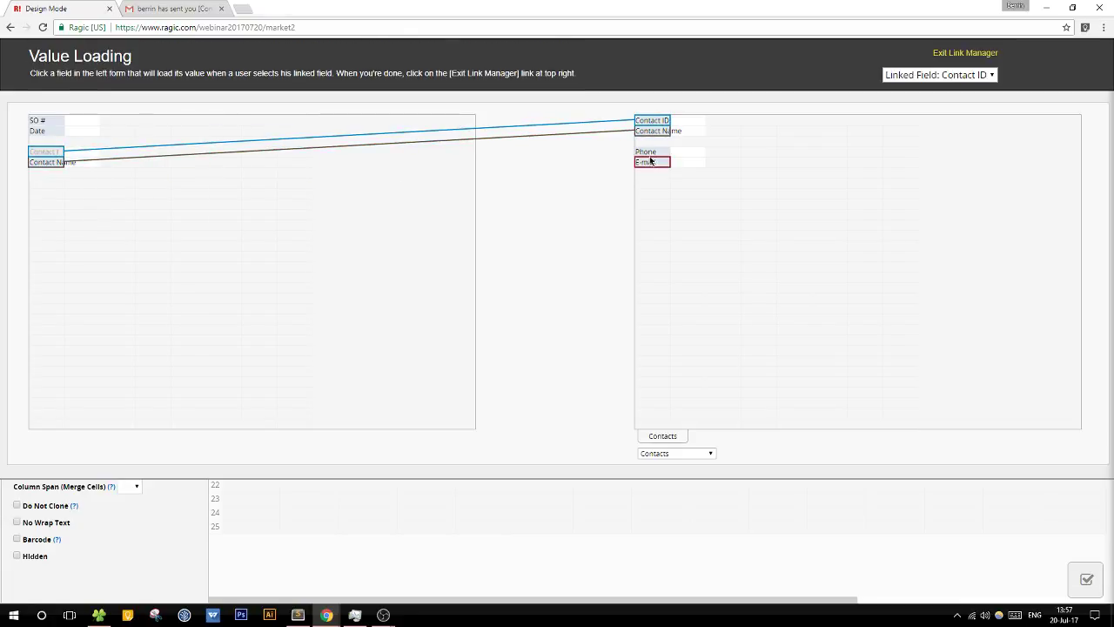
{"action": "left_click", "coordinate": [651, 158]}
{"action": "left_click", "coordinate": [49, 176]}
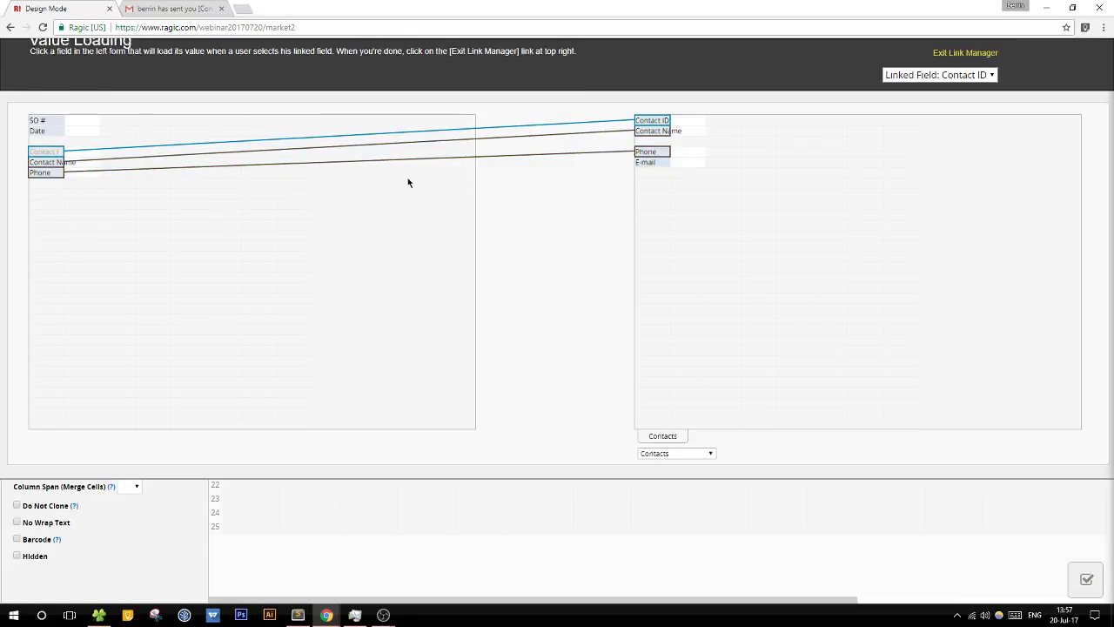
{"action": "left_click", "coordinate": [651, 162]}
{"action": "left_click", "coordinate": [49, 183]}
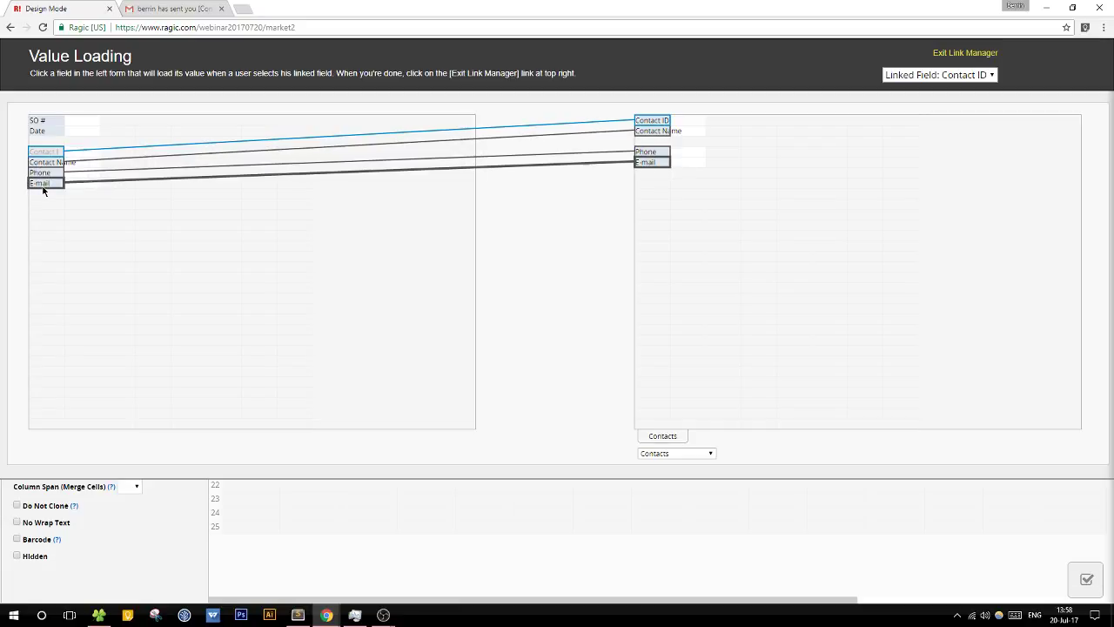
Step: Switch the linking source to the Products sheet to show its fields
{"action": "left_click", "coordinate": [682, 453]}
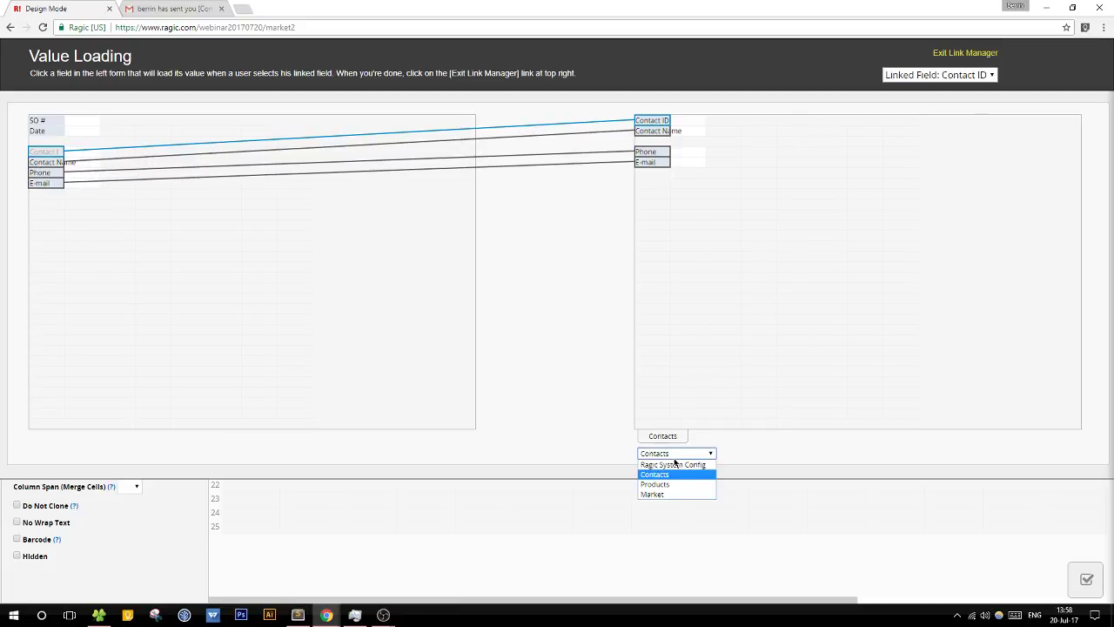
{"action": "left_click", "coordinate": [675, 483]}
{"action": "left_click", "coordinate": [657, 332]}
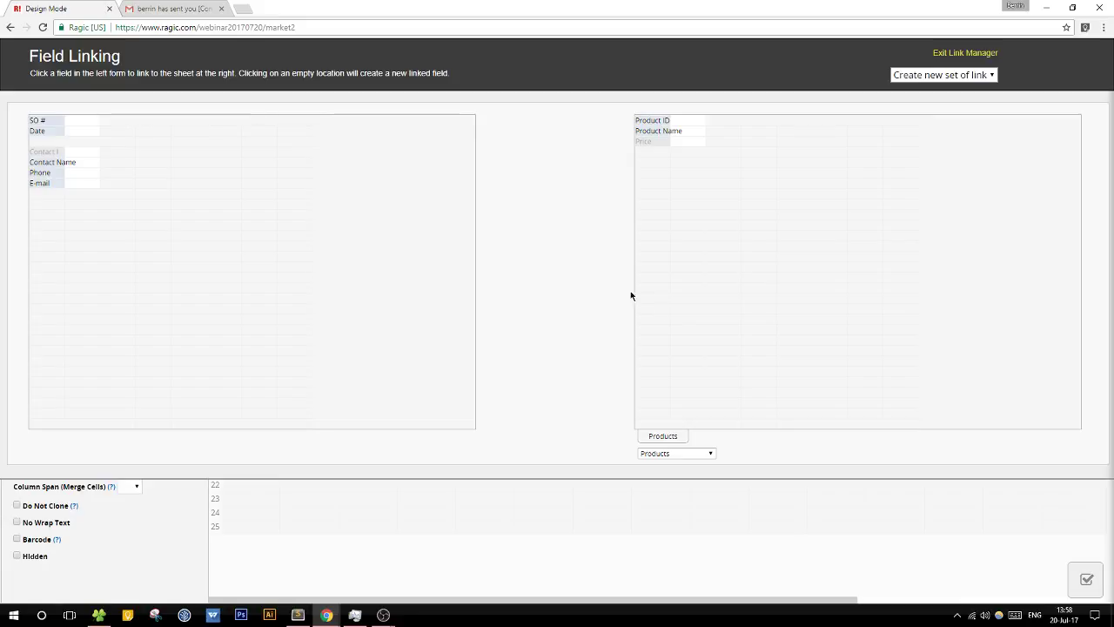
Step: Place linked Product ID, Product Name and Price fields side by side below E-mail
{"action": "left_click", "coordinate": [640, 123]}
{"action": "left_click", "coordinate": [49, 205]}
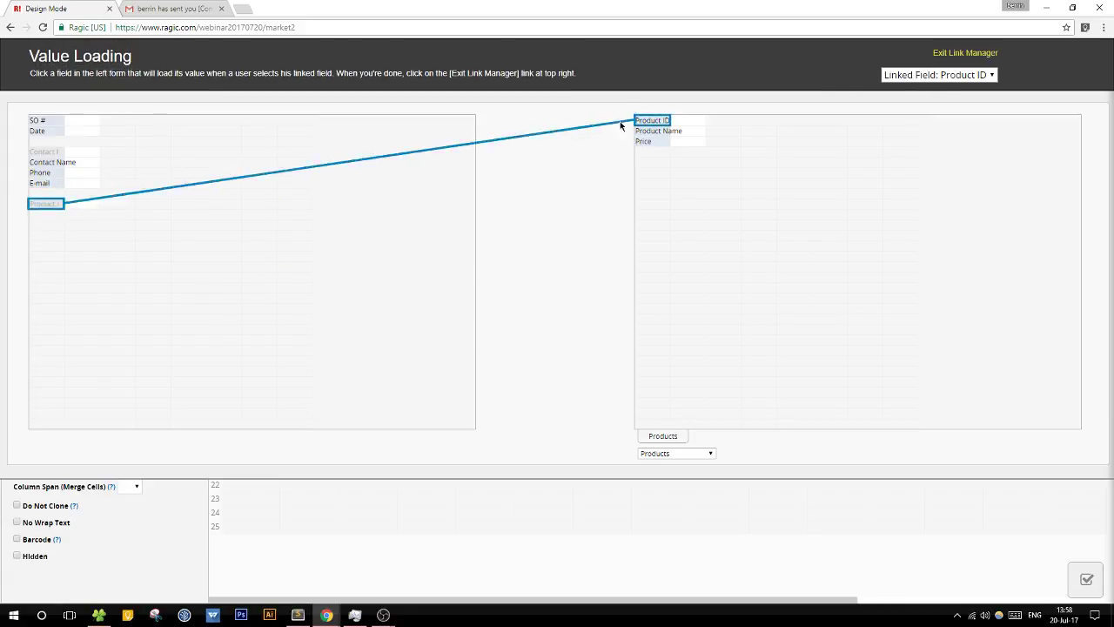
{"action": "left_click", "coordinate": [652, 130]}
{"action": "left_click", "coordinate": [74, 202]}
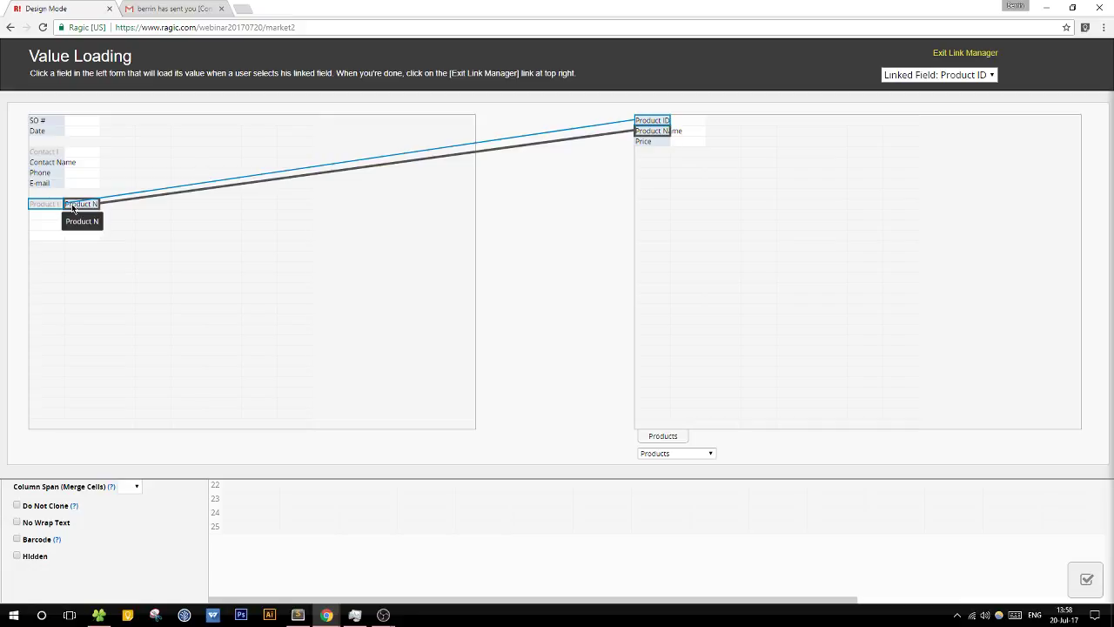
{"action": "left_click", "coordinate": [126, 205]}
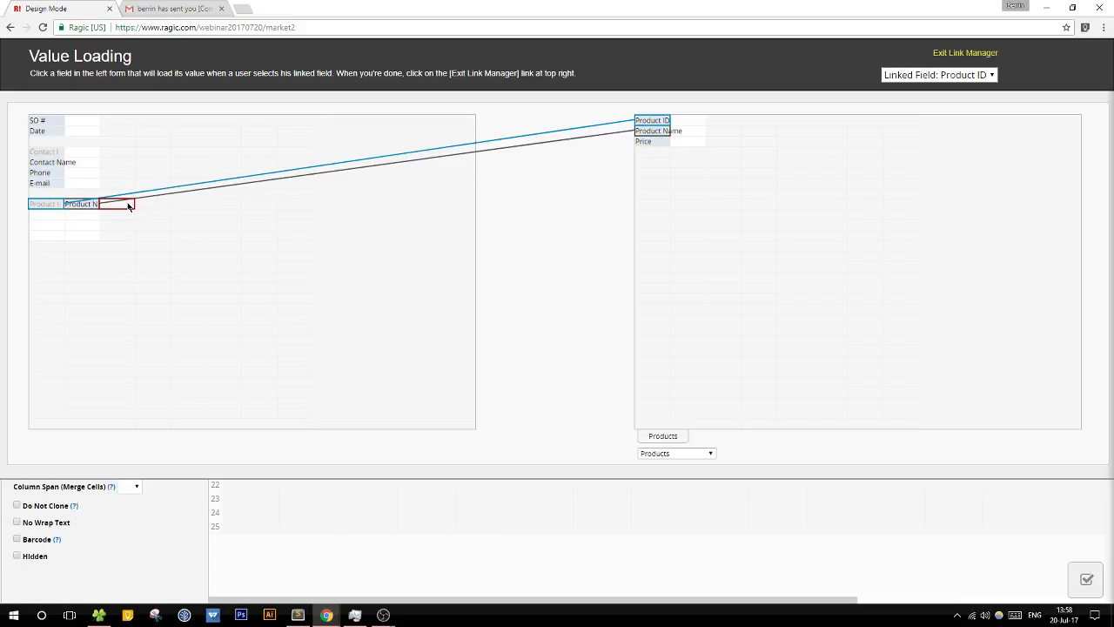
{"action": "left_click", "coordinate": [646, 146]}
{"action": "left_click", "coordinate": [114, 226]}
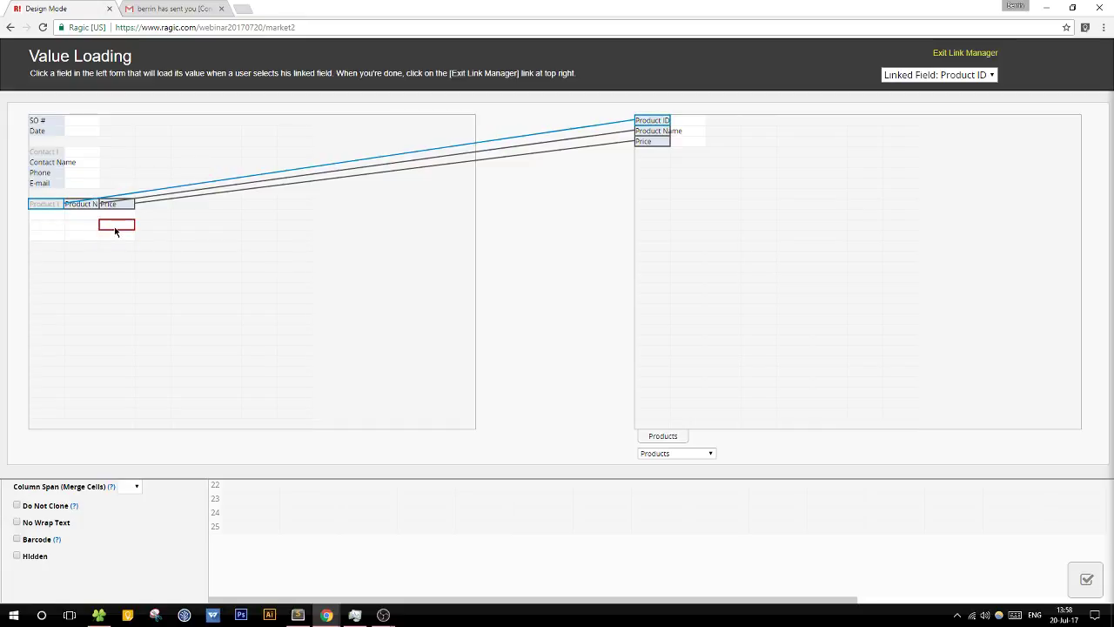
Step: Exit the link manager and save the Sales Order form design
{"action": "left_click", "coordinate": [966, 53]}
{"action": "left_click", "coordinate": [248, 113]}
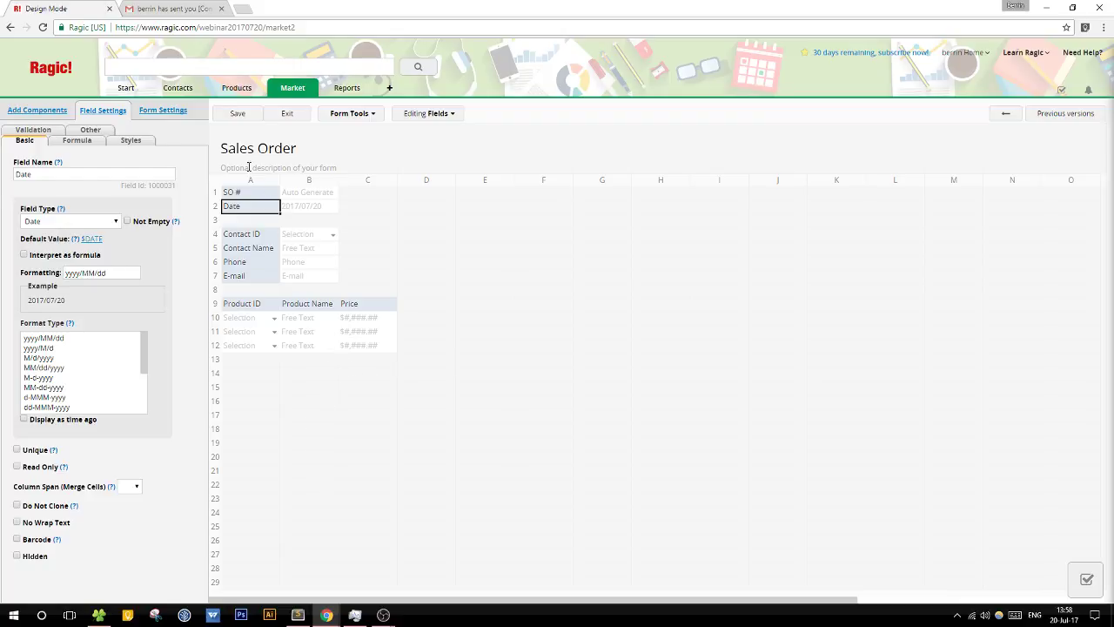
{"action": "left_click", "coordinate": [237, 113]}
Step: Start a new sales order for contact C-00001
{"action": "left_click", "coordinate": [290, 115]}
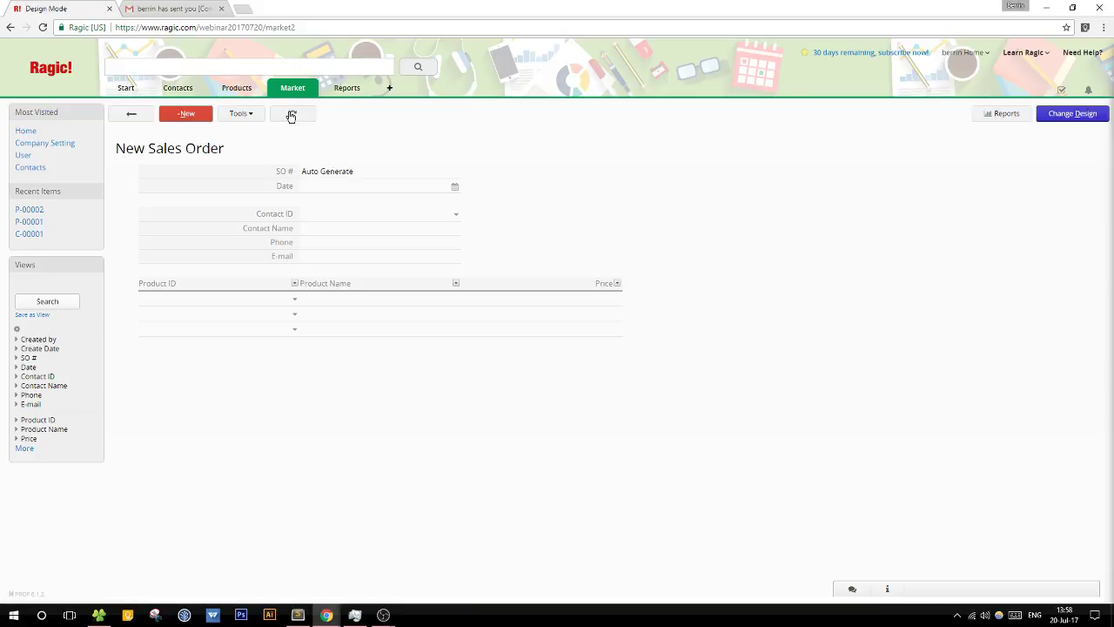
{"action": "left_click", "coordinate": [350, 217]}
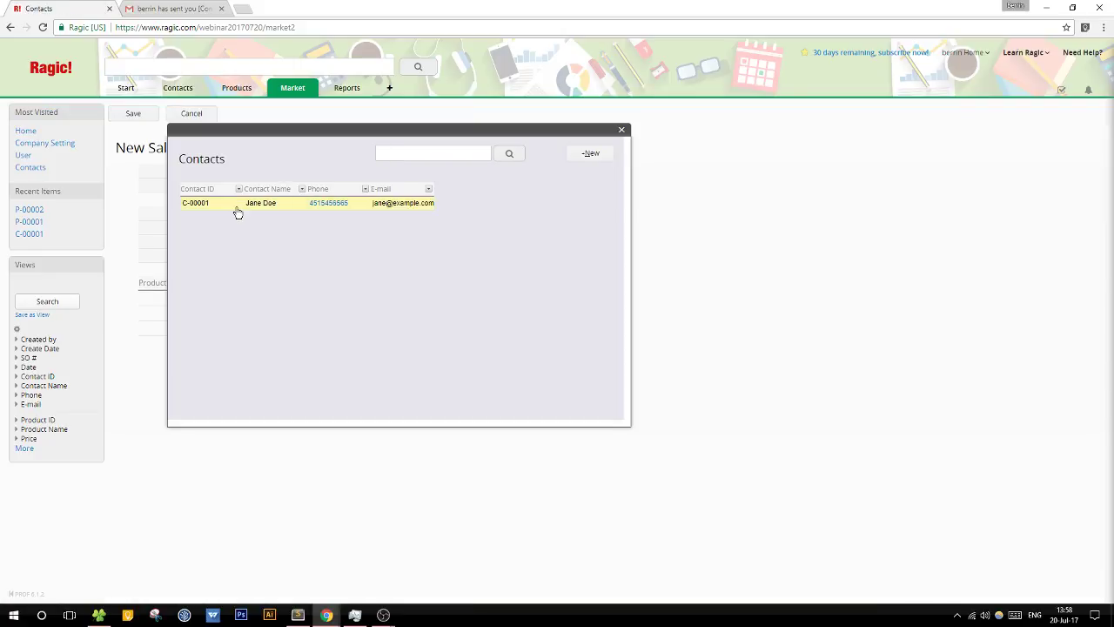
{"action": "left_click_drag", "start_coordinate": [487, 131], "coordinate": [865, 125]}
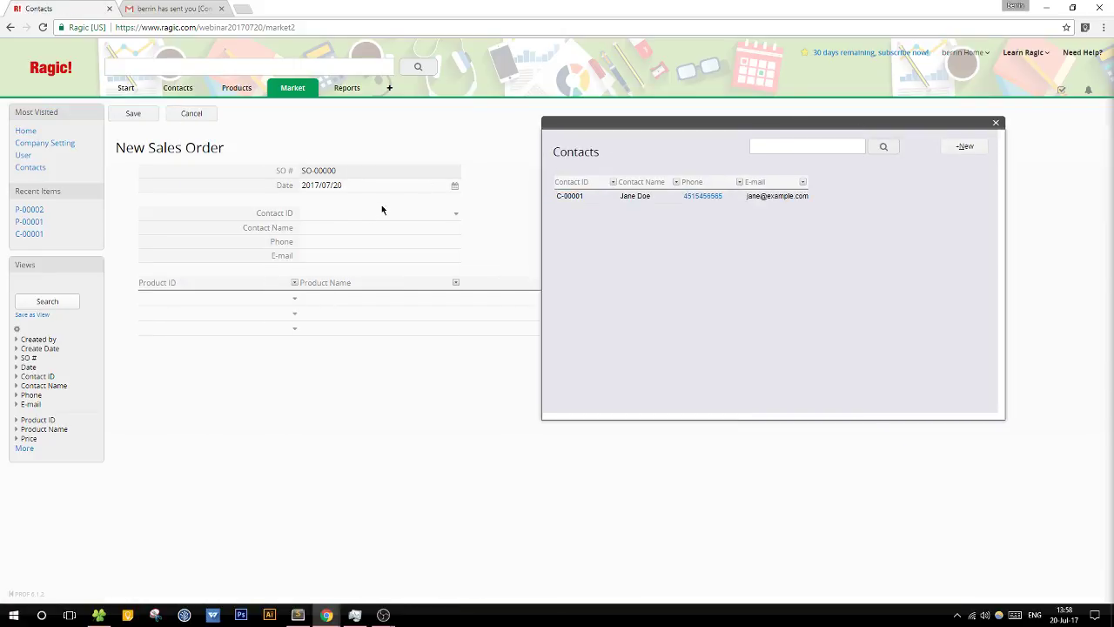
{"action": "left_click", "coordinate": [619, 197]}
Step: Add Tissues and Sports Shoes product lines, repeated across four rows
{"action": "left_click", "coordinate": [238, 282]}
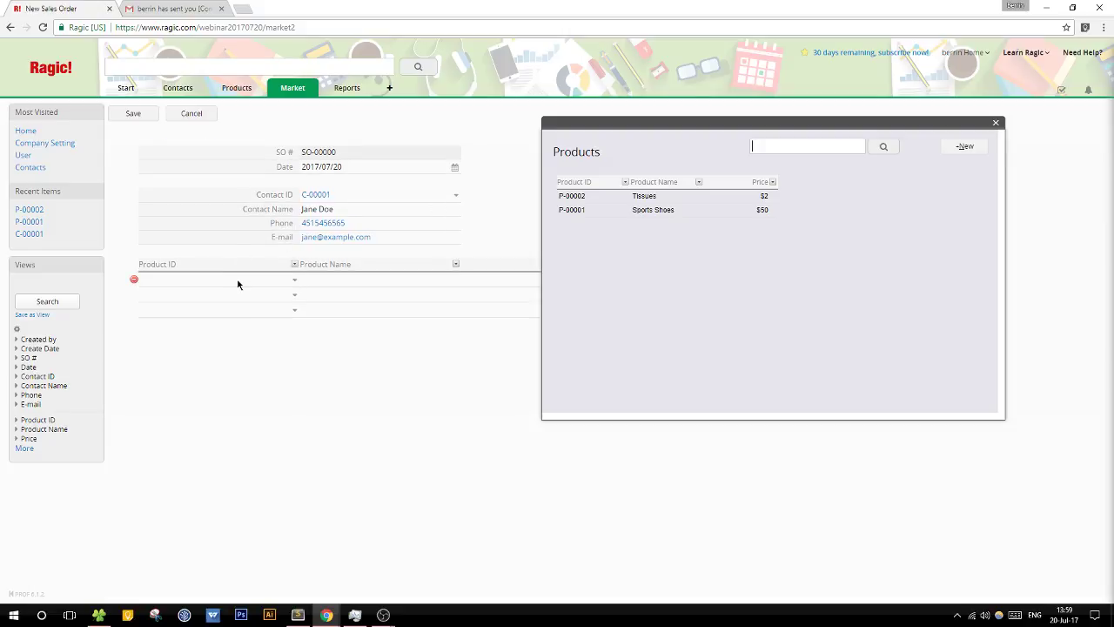
{"action": "left_click", "coordinate": [559, 201]}
{"action": "left_click", "coordinate": [245, 298]}
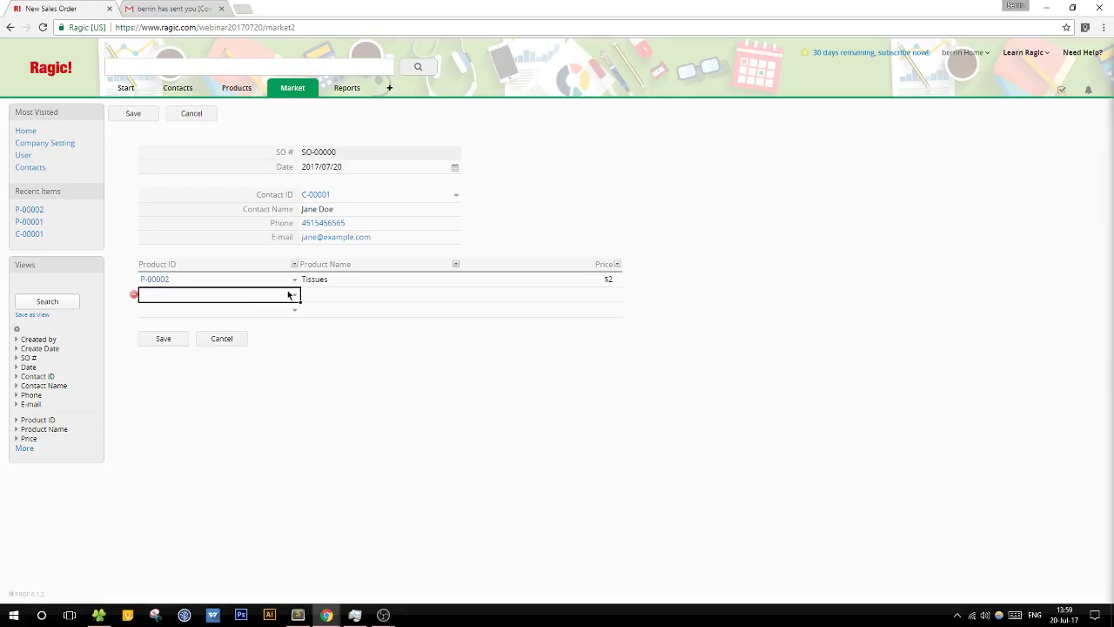
{"action": "left_click", "coordinate": [665, 216]}
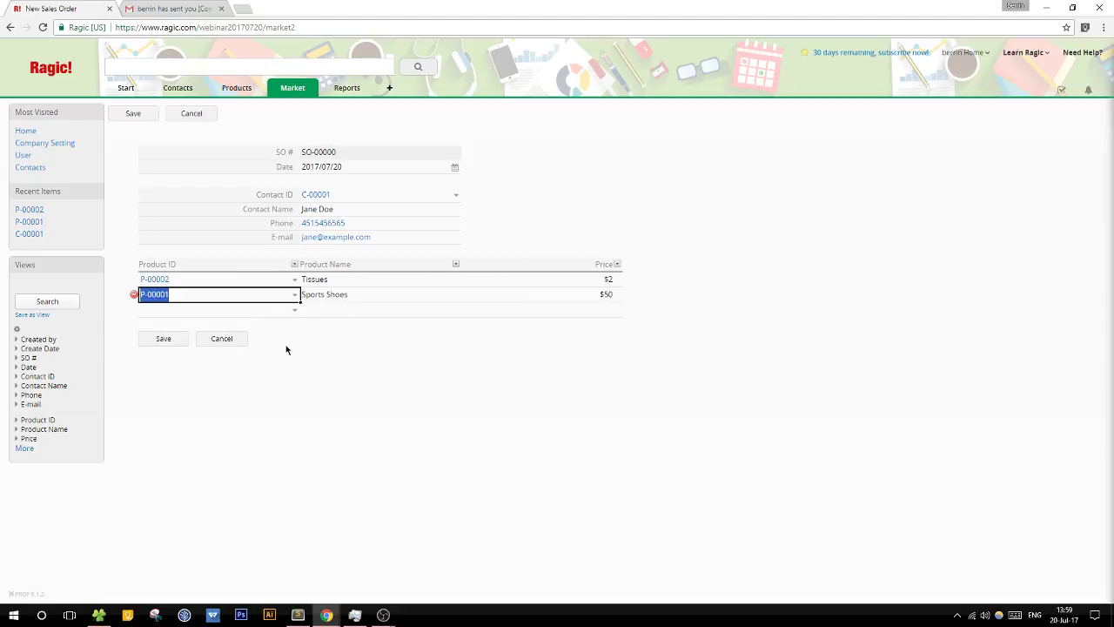
{"action": "left_click", "coordinate": [298, 314]}
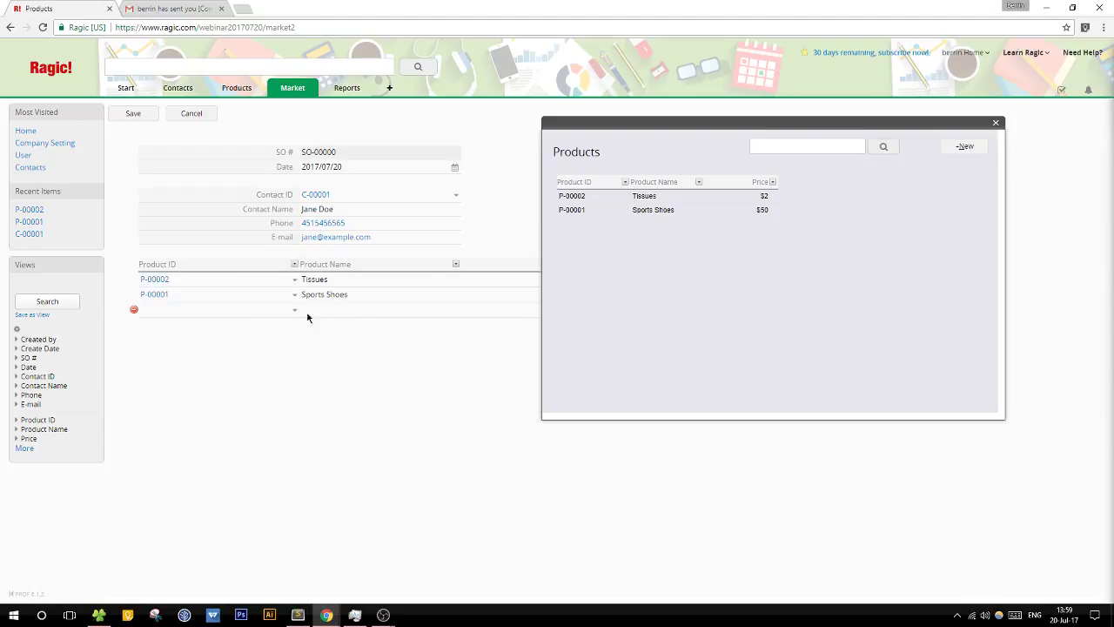
{"action": "left_click", "coordinate": [678, 196]}
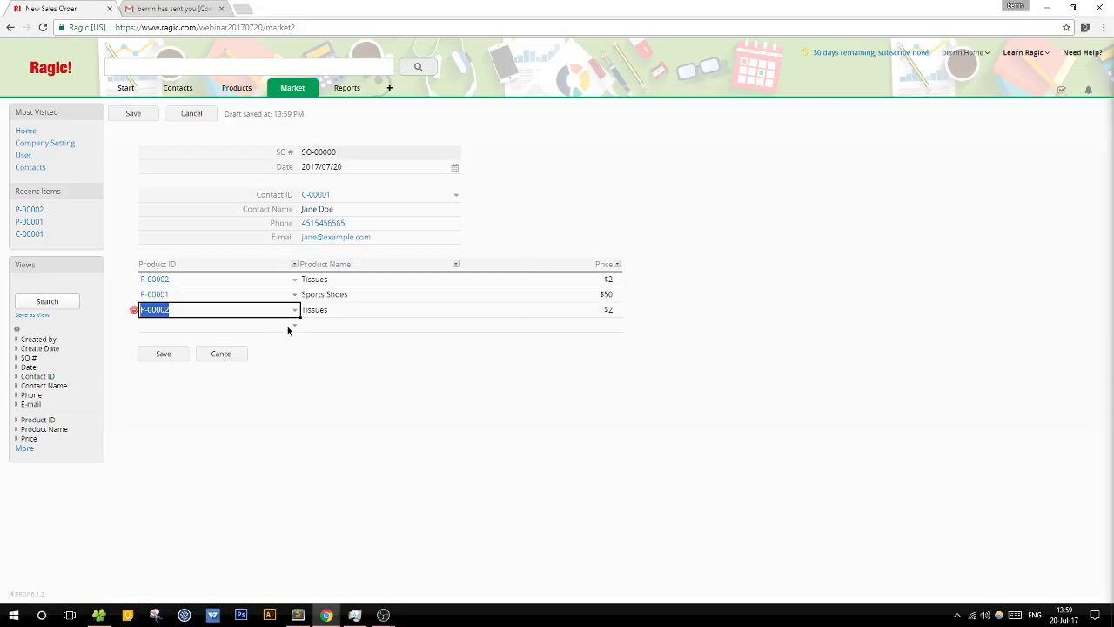
{"action": "left_click", "coordinate": [287, 326]}
{"action": "left_click", "coordinate": [636, 217]}
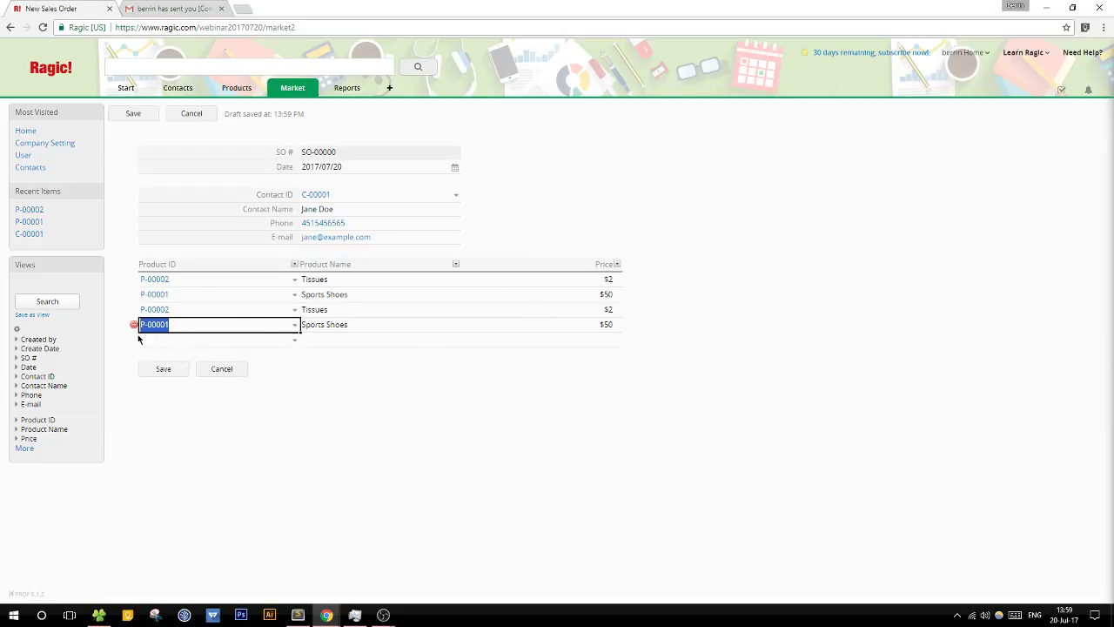
Step: Delete the duplicate third and fourth rows and save the order
{"action": "left_click", "coordinate": [134, 325]}
{"action": "left_click", "coordinate": [192, 315]}
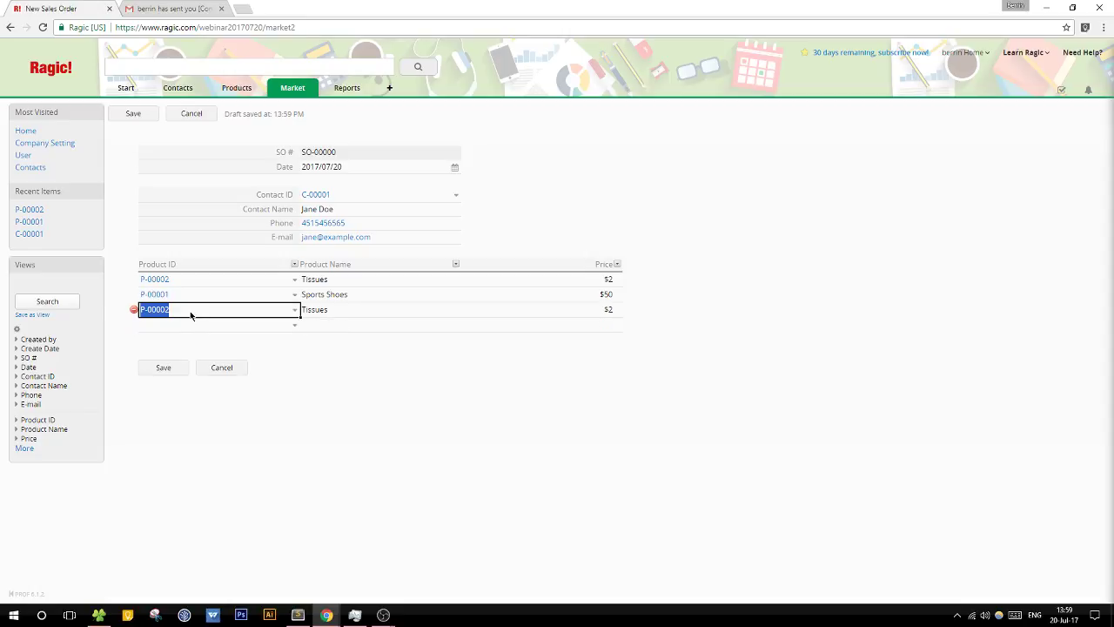
{"action": "left_click", "coordinate": [133, 310]}
{"action": "left_click", "coordinate": [400, 280]}
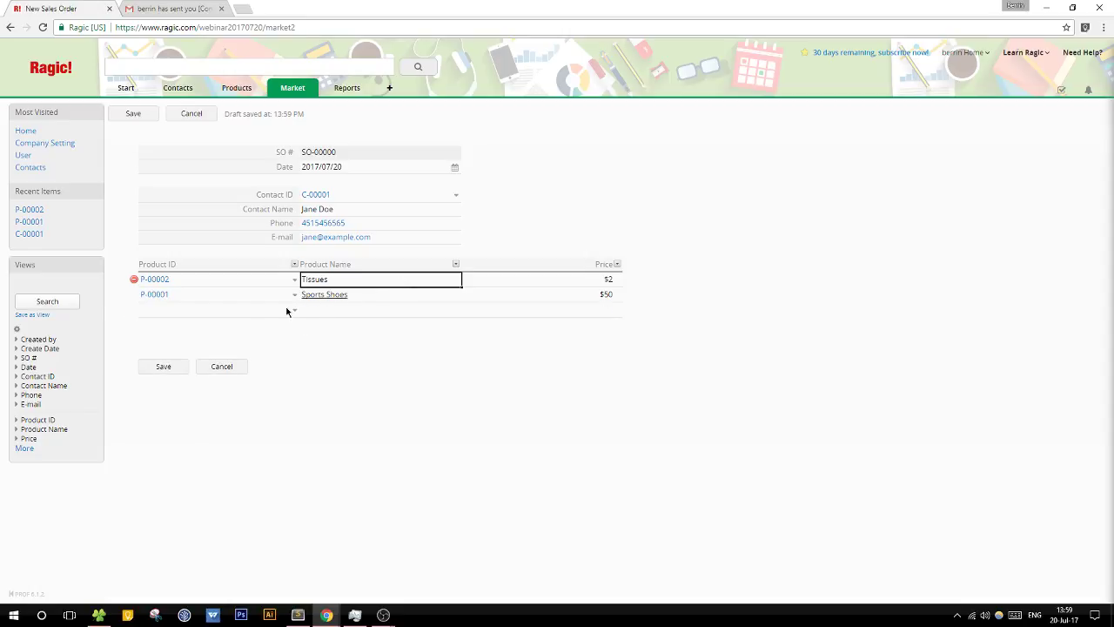
{"action": "left_click", "coordinate": [163, 367]}
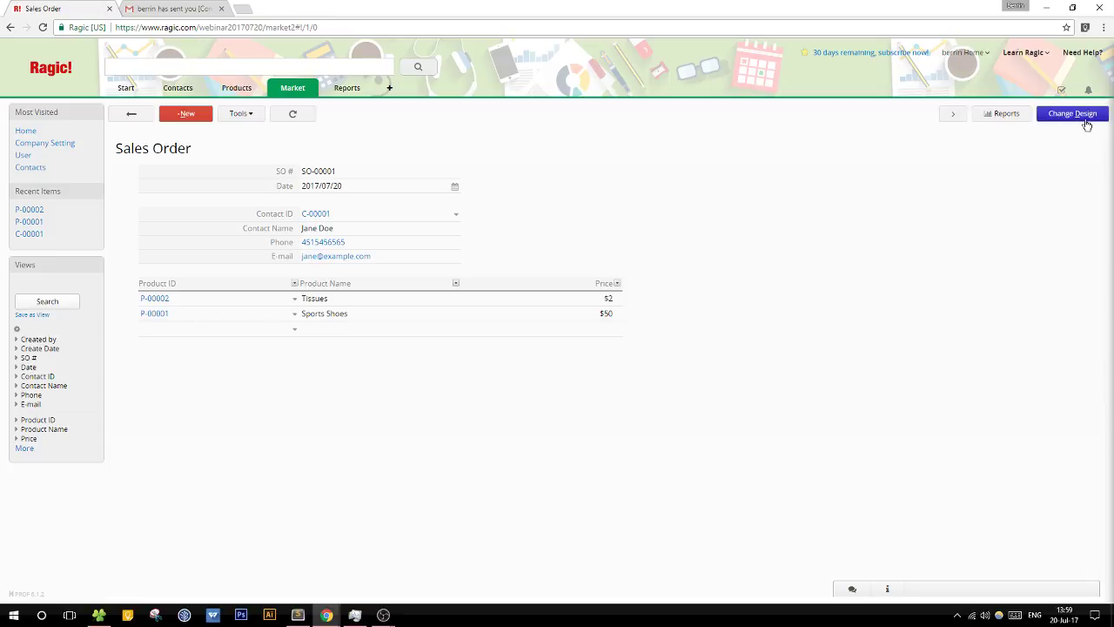
{"action": "left_click", "coordinate": [1071, 114]}
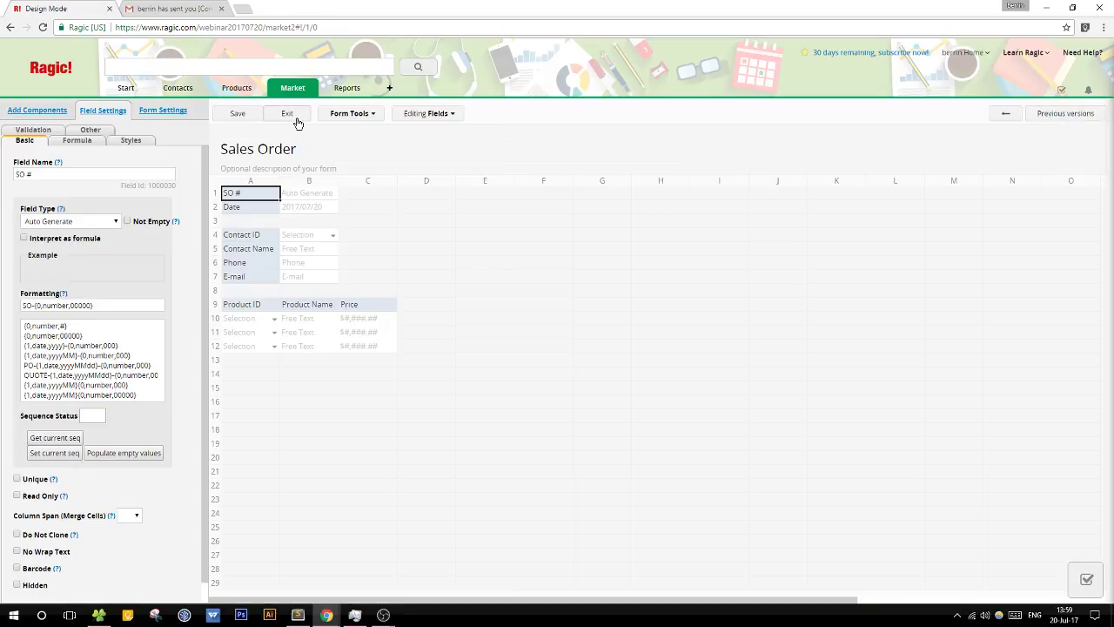
Step: Add a Qty column beside Price showing whole numbers
{"action": "left_click", "coordinate": [294, 118]}
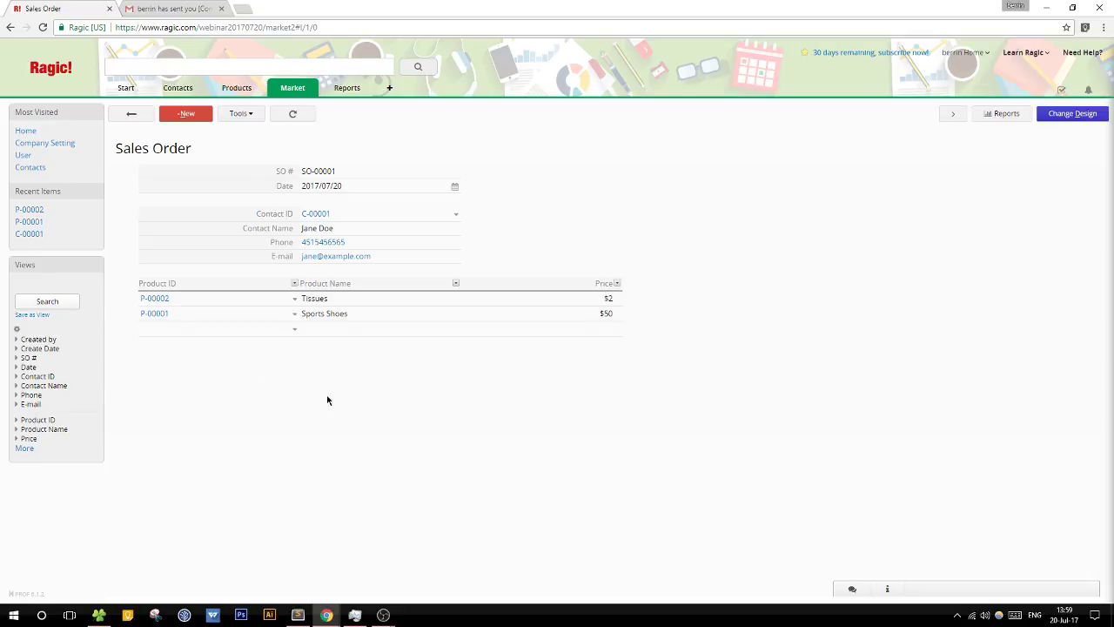
{"action": "left_click", "coordinate": [1074, 114]}
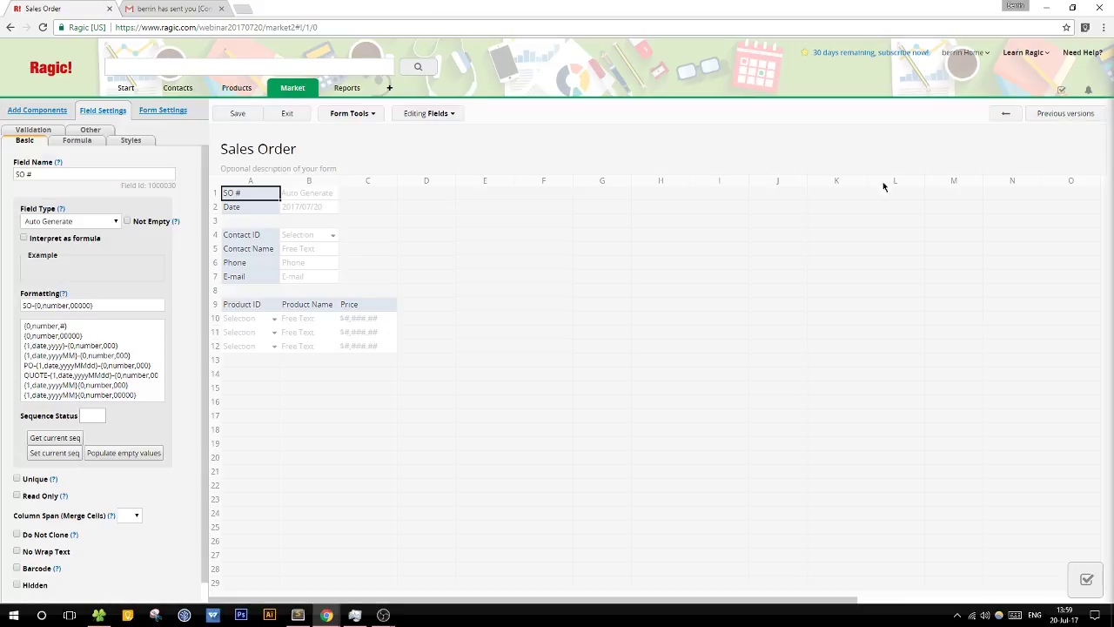
{"action": "left_click", "coordinate": [443, 305]}
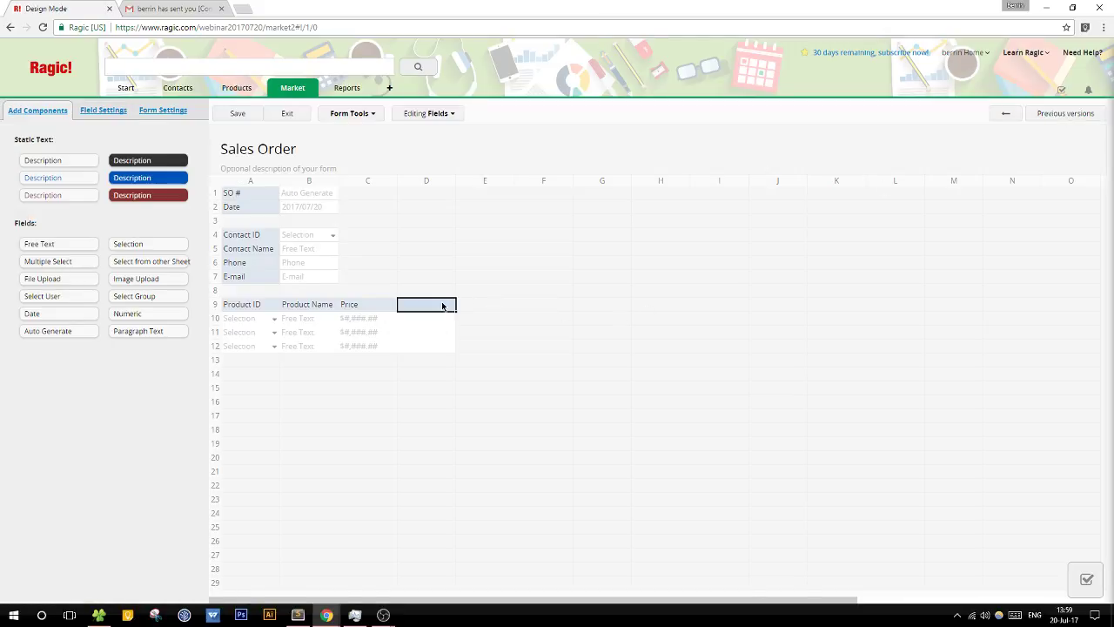
{"action": "type", "text": "Qty"}
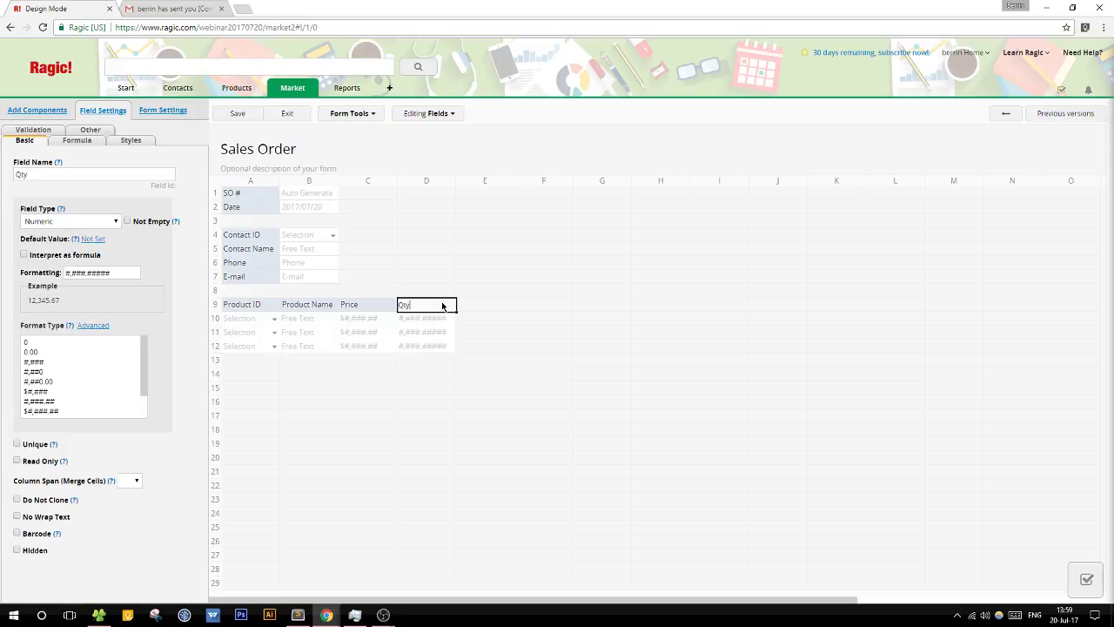
{"action": "left_click", "coordinate": [48, 342]}
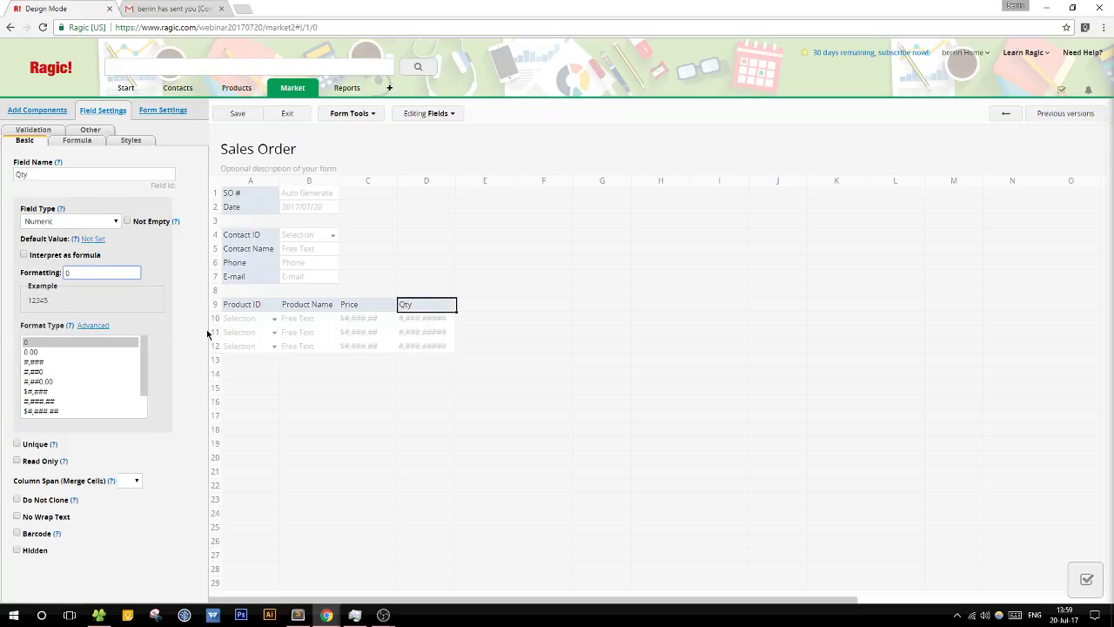
Step: Add a Subtotal column in $#,###.## money format with formula C9*D9
{"action": "left_click", "coordinate": [486, 306]}
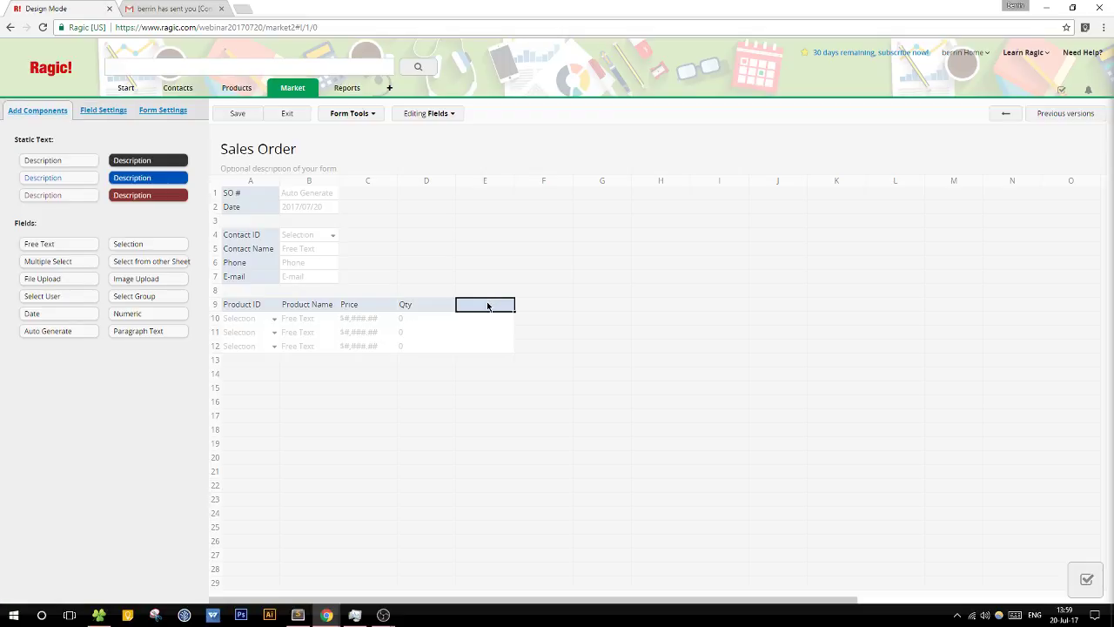
{"action": "type", "text": "Sub"}
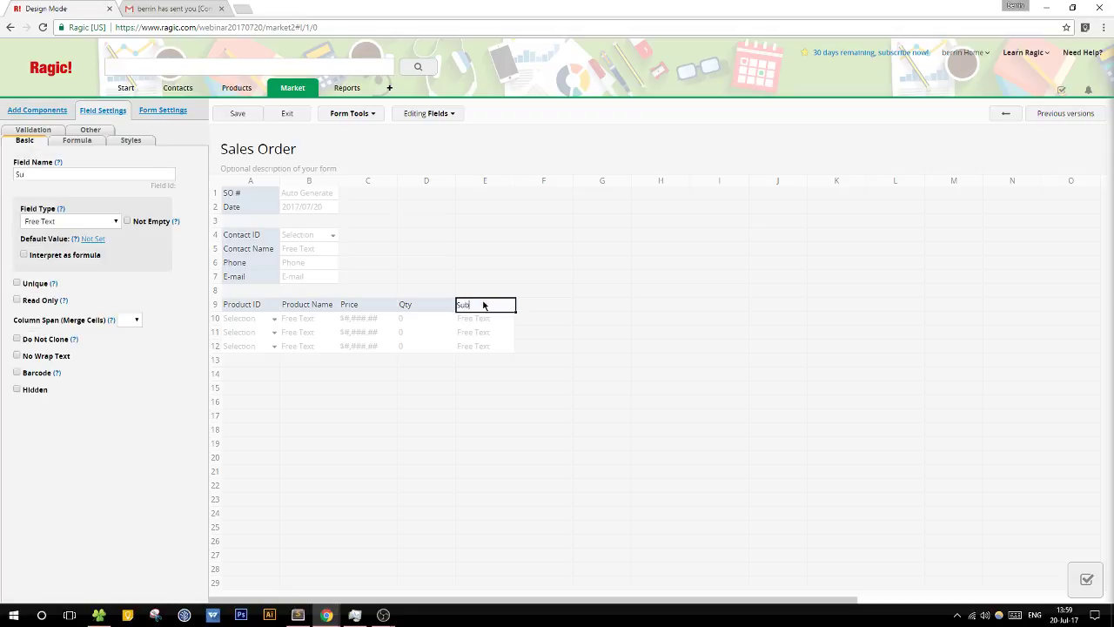
{"action": "type", "text": "total"}
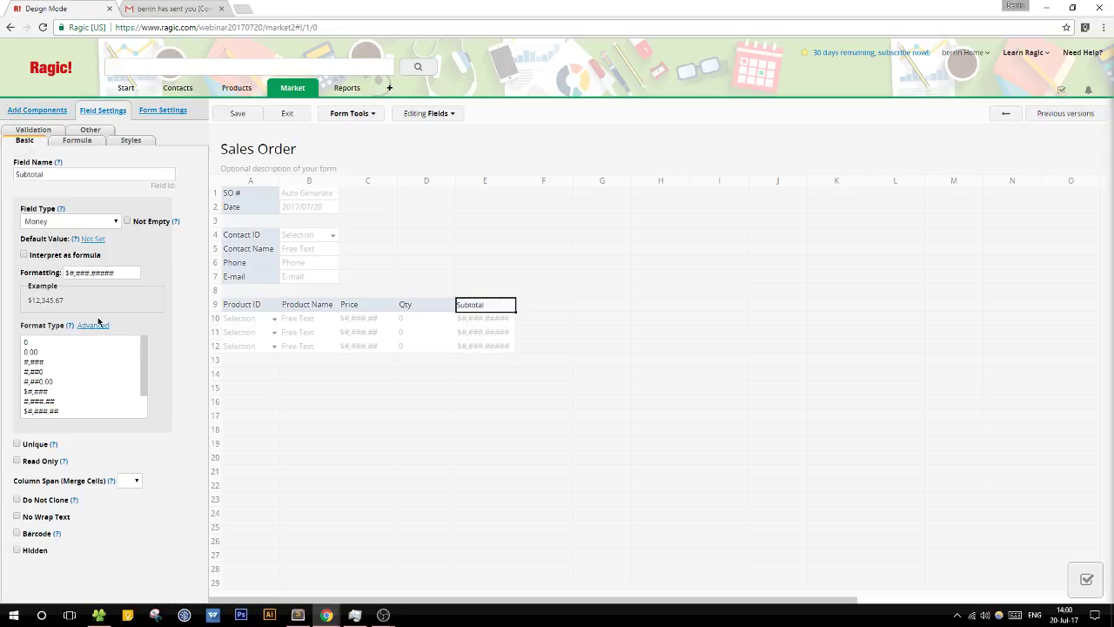
{"action": "left_click_drag", "start_coordinate": [99, 273], "coordinate": [164, 274]}
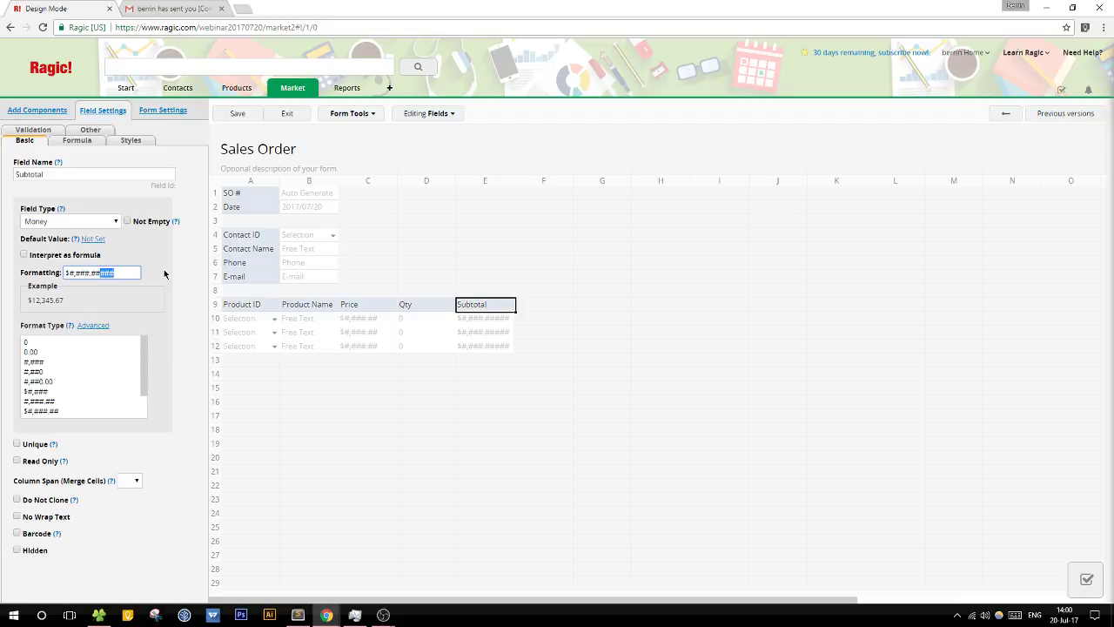
{"action": "key", "text": "BackSpace"}
{"action": "left_click", "coordinate": [82, 144]}
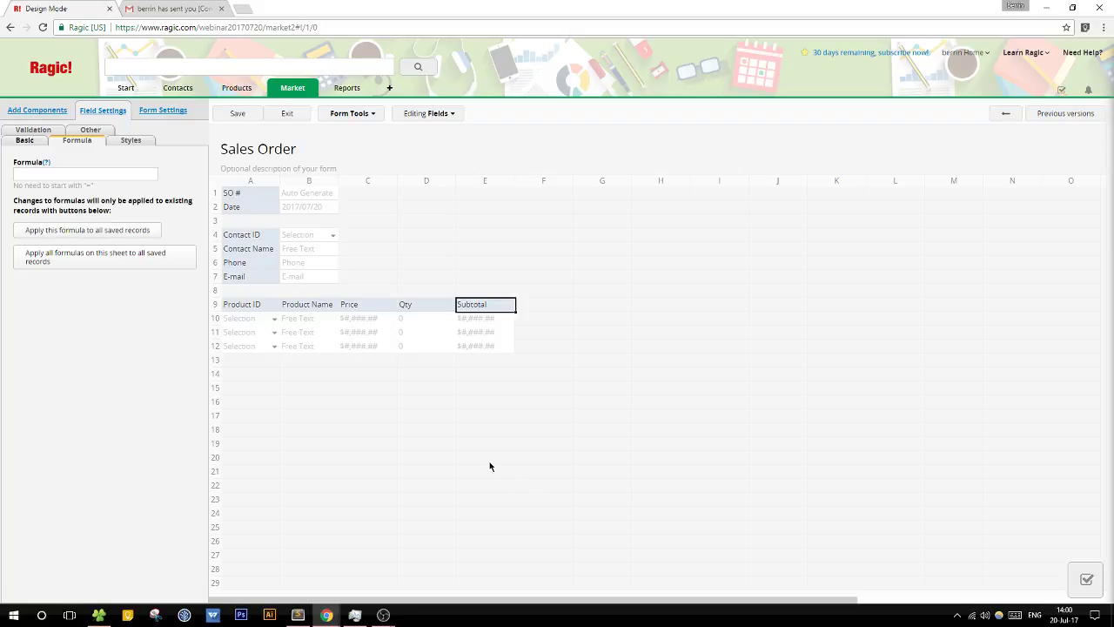
{"action": "left_click", "coordinate": [91, 175]}
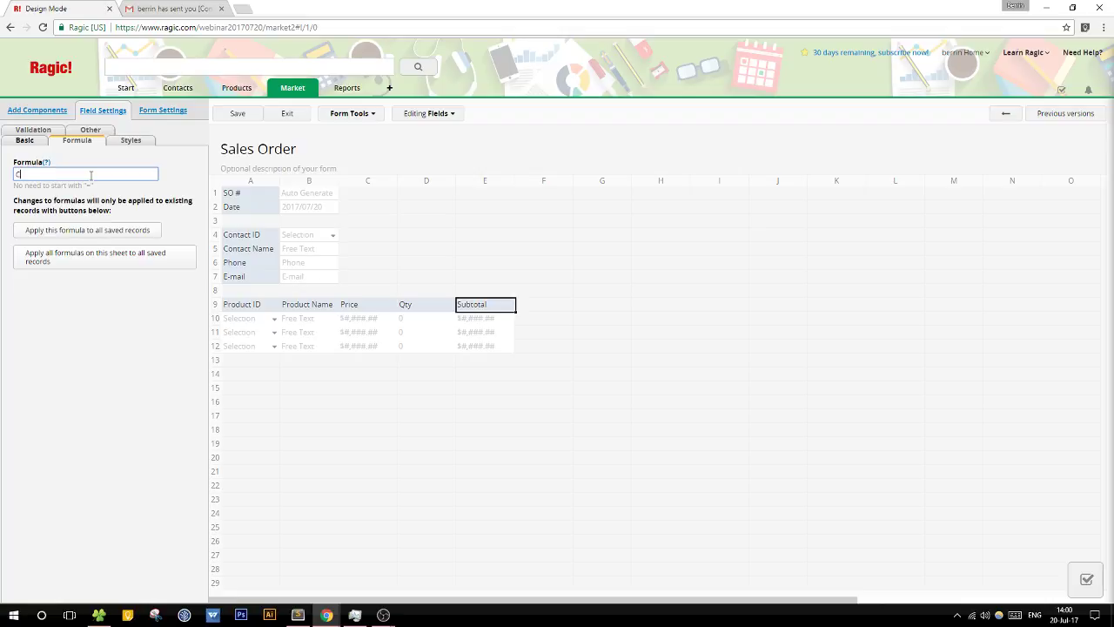
{"action": "type", "text": "C9*"}
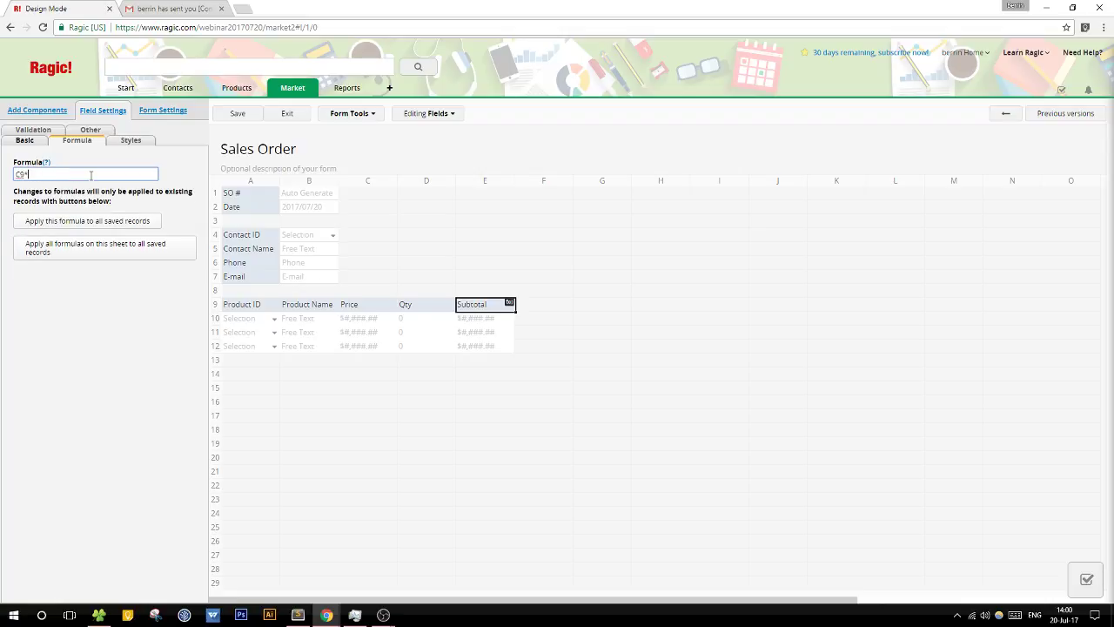
{"action": "type", "text": "D9"}
Step: Add a Grand Total field in A14 formatted $#,###.## with a formula, save, and exit design
{"action": "left_click", "coordinate": [258, 376]}
{"action": "type", "text": "Gr"}
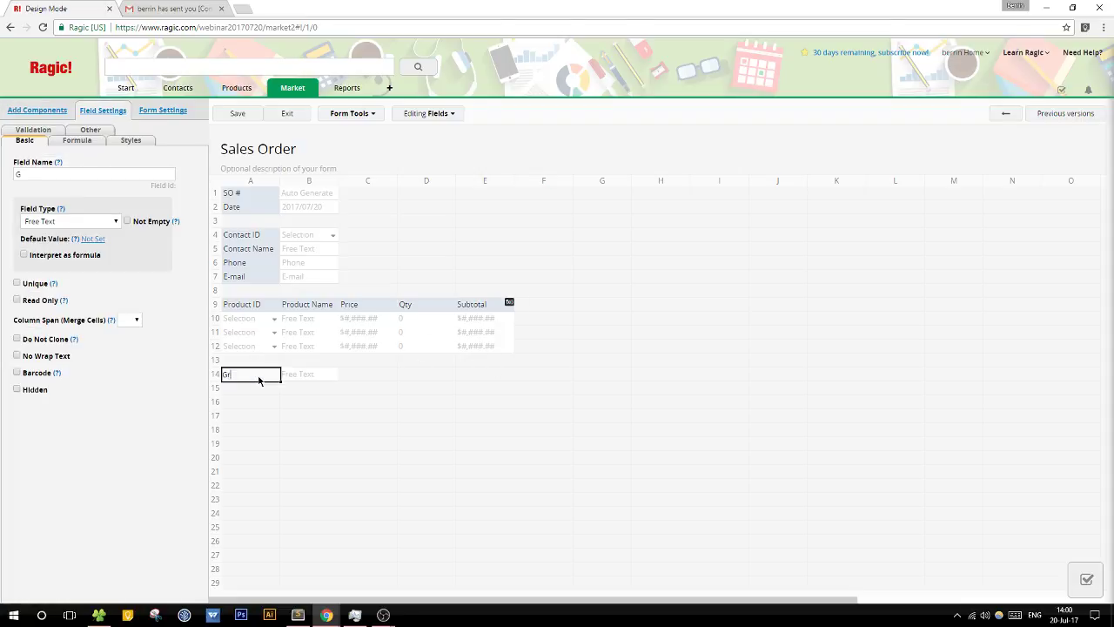
{"action": "type", "text": "and Total"}
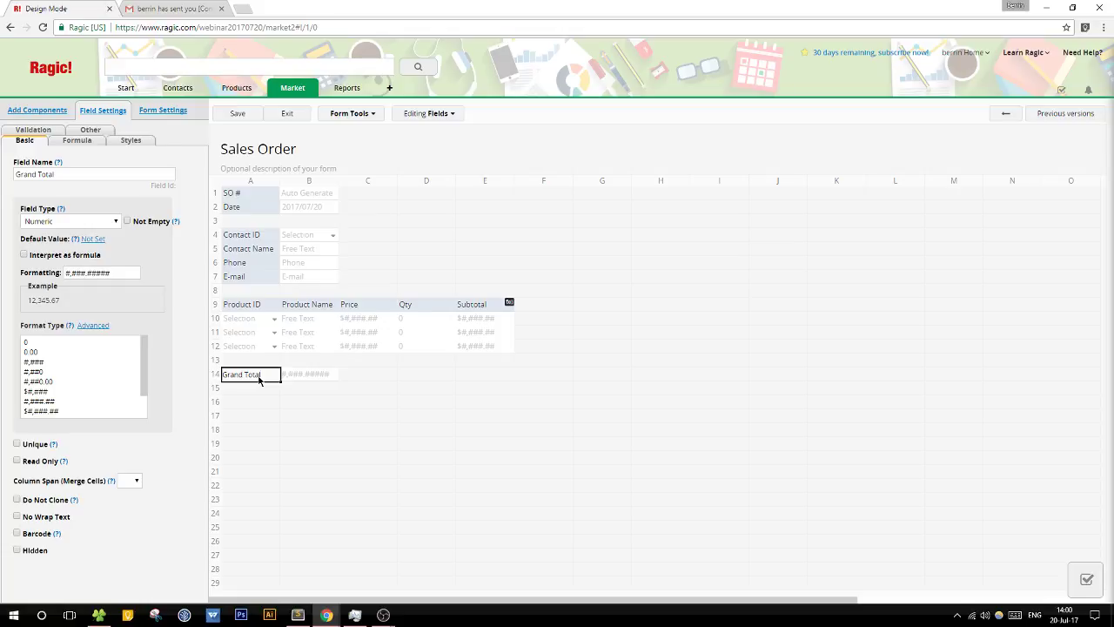
{"action": "scroll", "coordinate": [87, 370], "scroll_direction": "down", "scroll_amount": 2}
{"action": "left_click", "coordinate": [70, 383]}
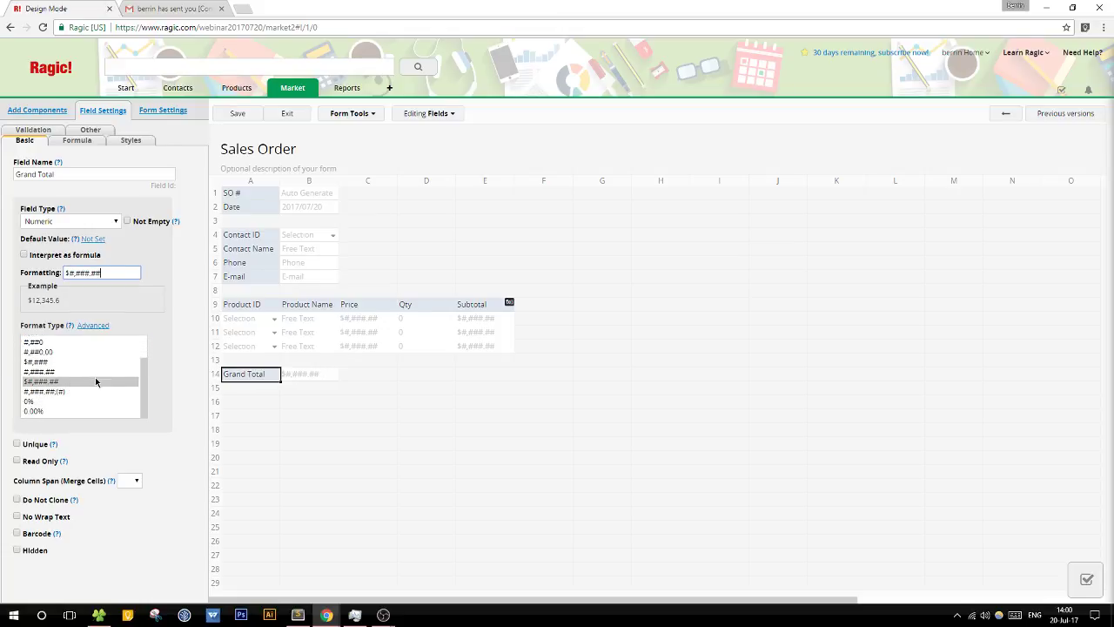
{"action": "left_click", "coordinate": [61, 140]}
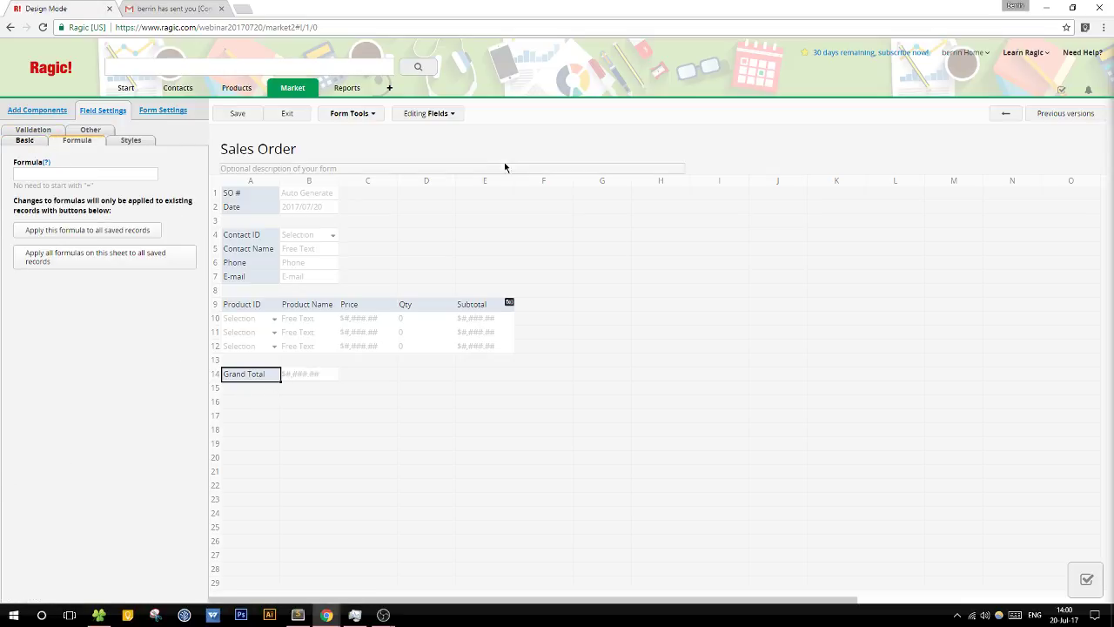
{"action": "left_click", "coordinate": [55, 174]}
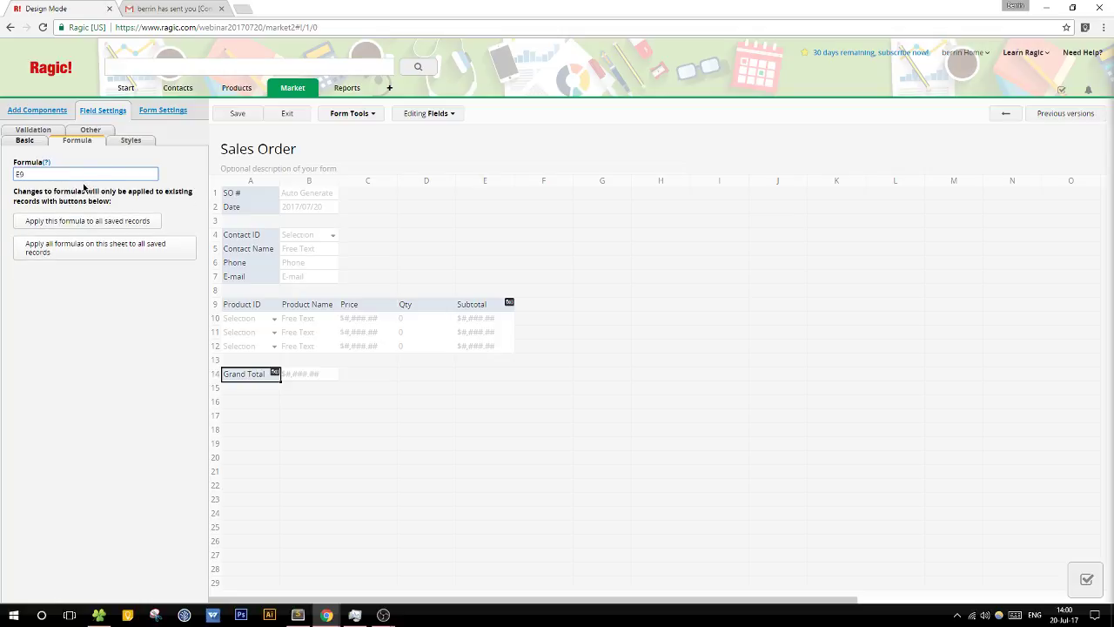
{"action": "left_click", "coordinate": [235, 113]}
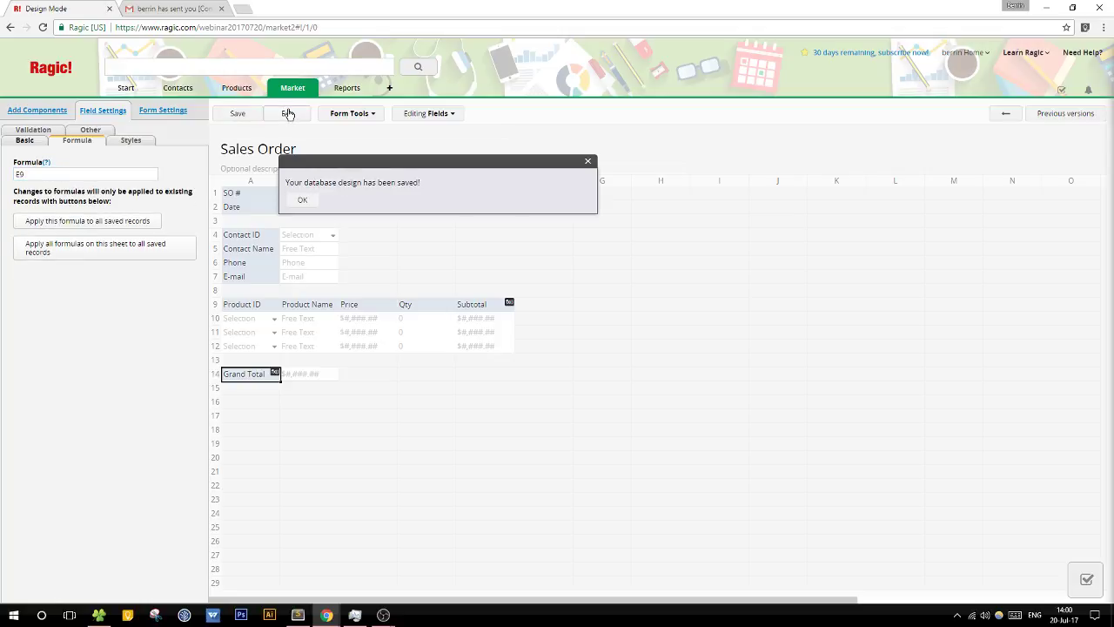
{"action": "left_click", "coordinate": [287, 113]}
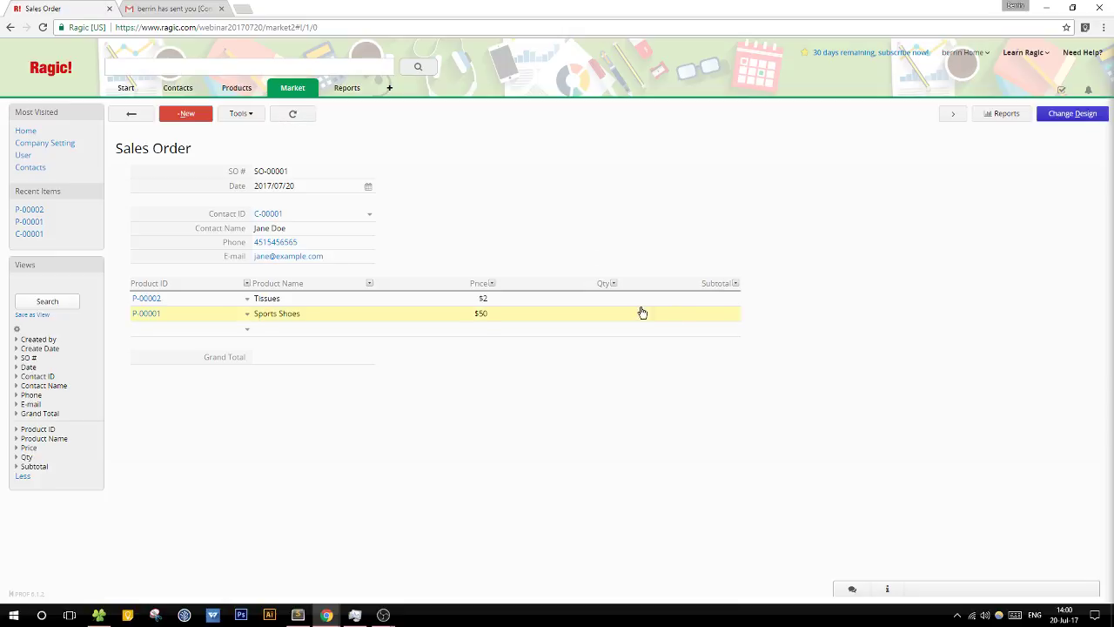
Step: Enter Qty 15 for Tissues and 1 for Sports Shoes, then save the order
{"action": "left_click", "coordinate": [606, 299]}
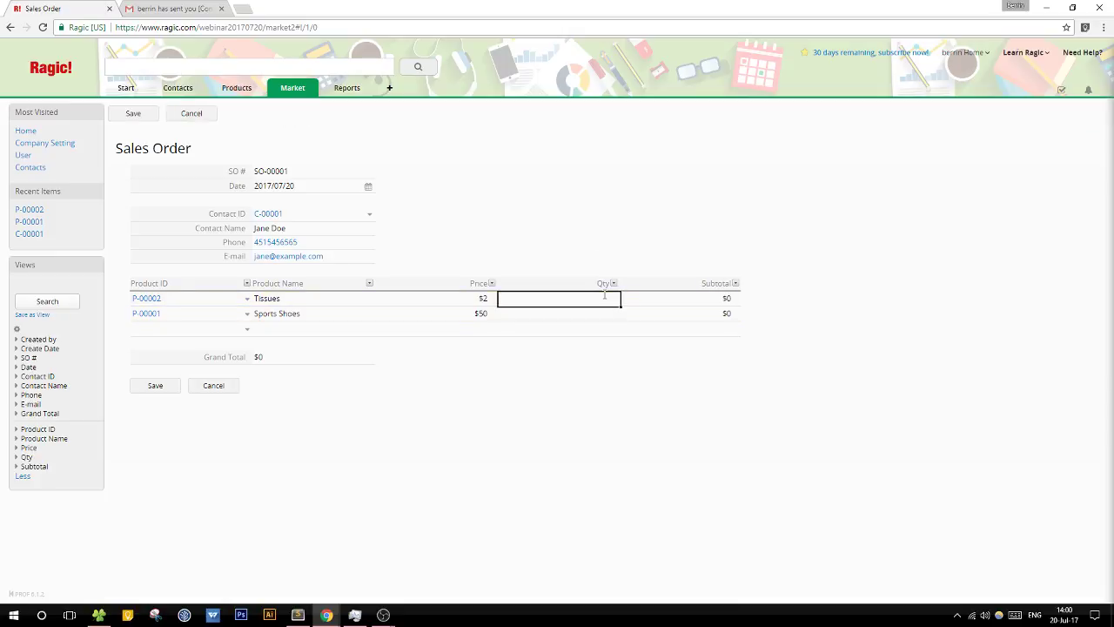
{"action": "type", "text": "15"}
{"action": "left_click", "coordinate": [585, 317]}
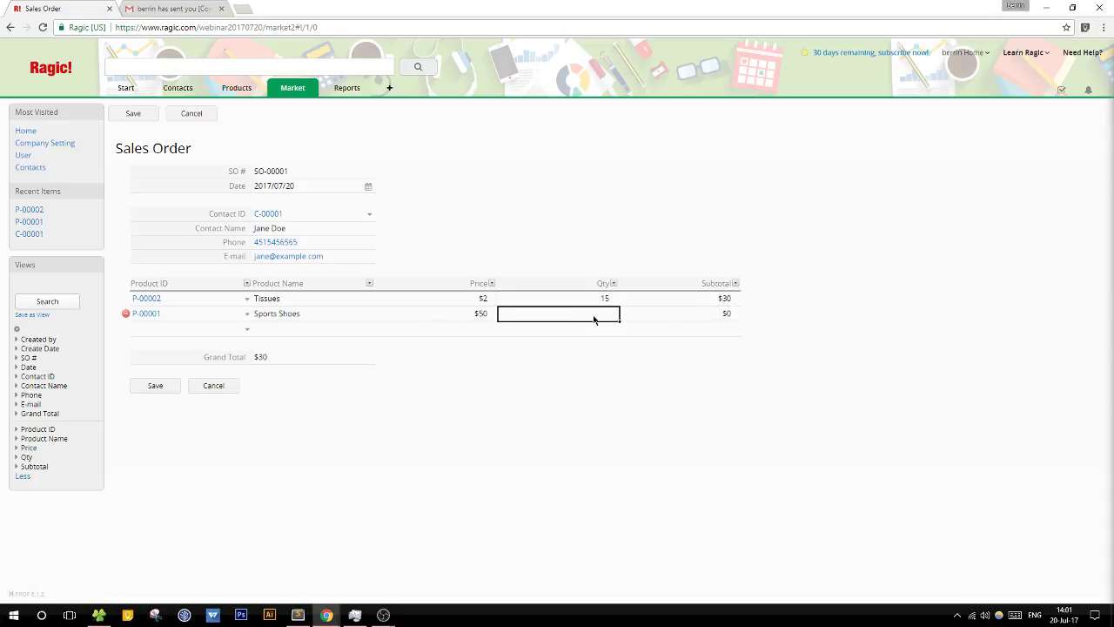
{"action": "left_click", "coordinate": [590, 313]}
{"action": "left_click", "coordinate": [163, 388]}
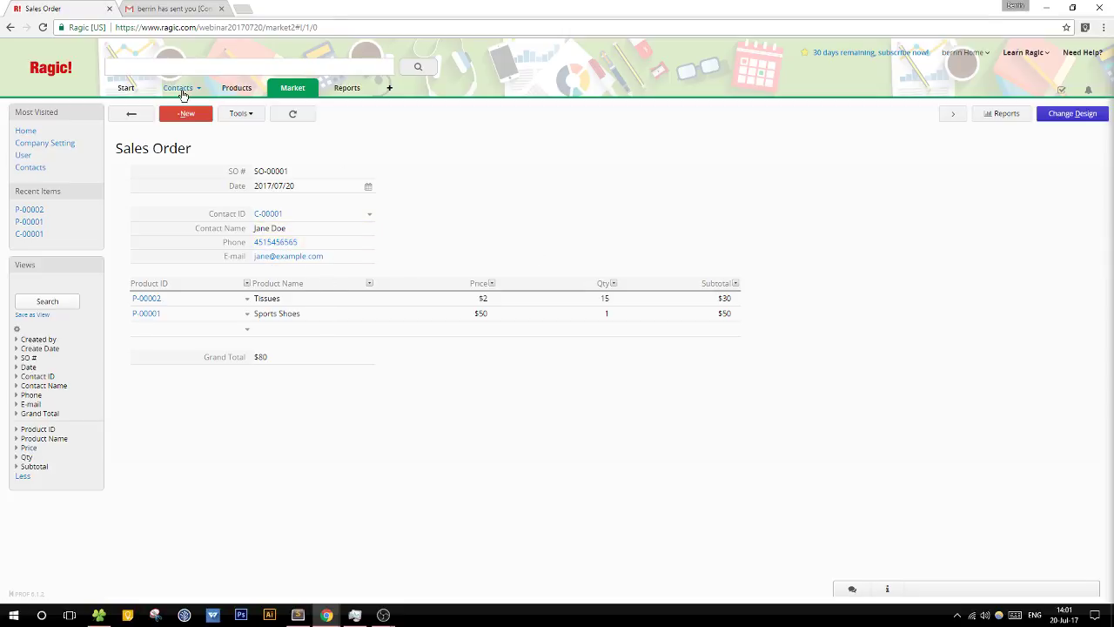
{"action": "mouse_move", "coordinate": [180, 93]}
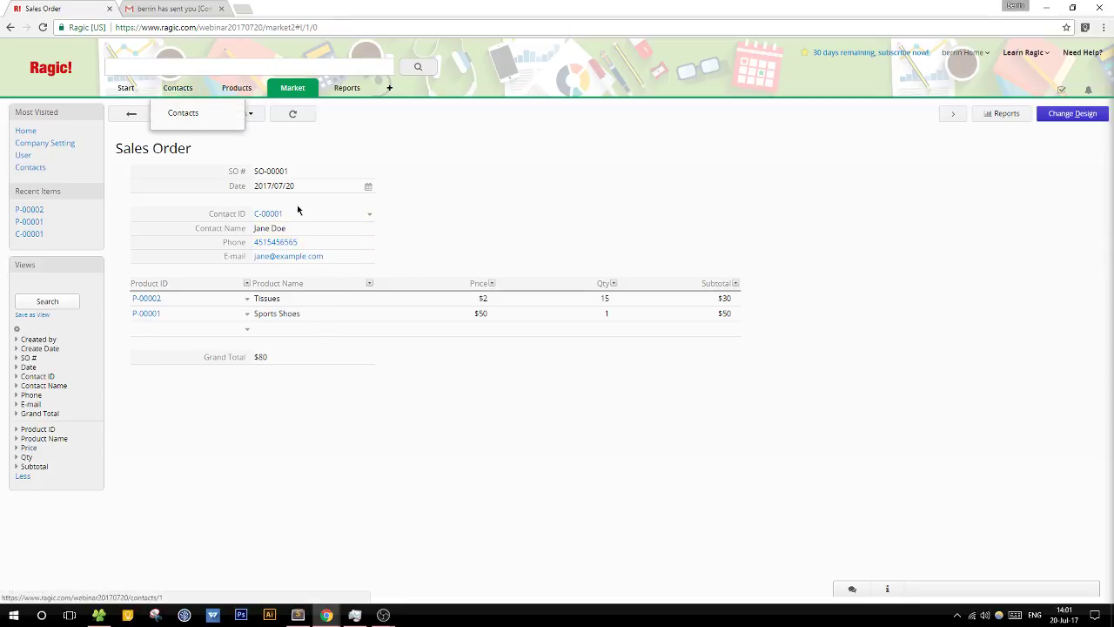
Step: Open contact C-00001 in the Contacts sheet and switch to design mode
{"action": "left_click", "coordinate": [262, 221]}
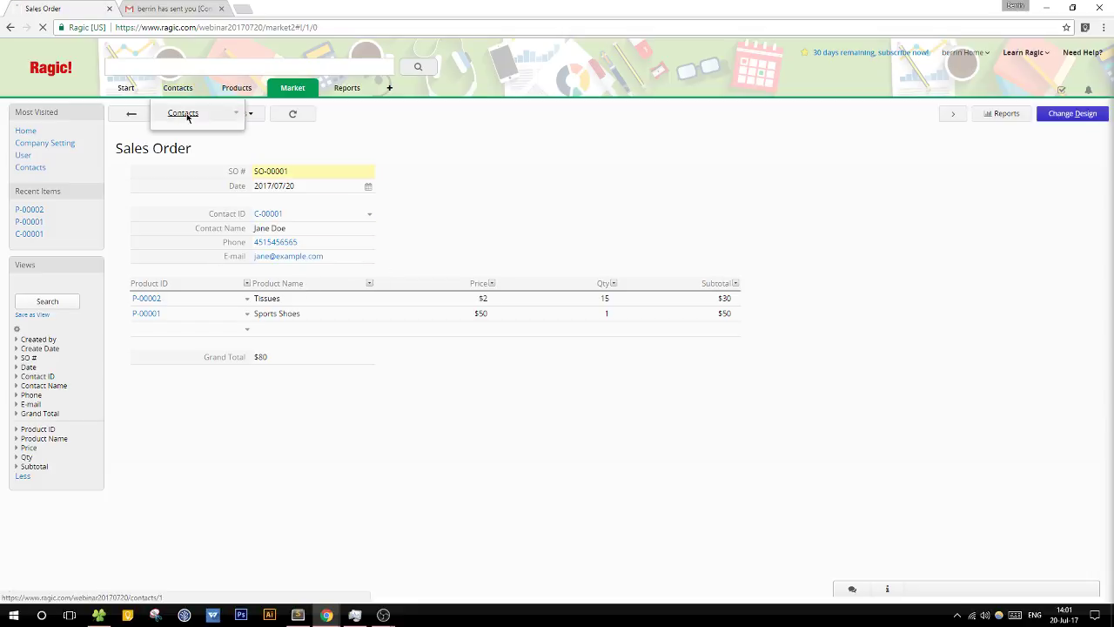
{"action": "left_click", "coordinate": [186, 113]}
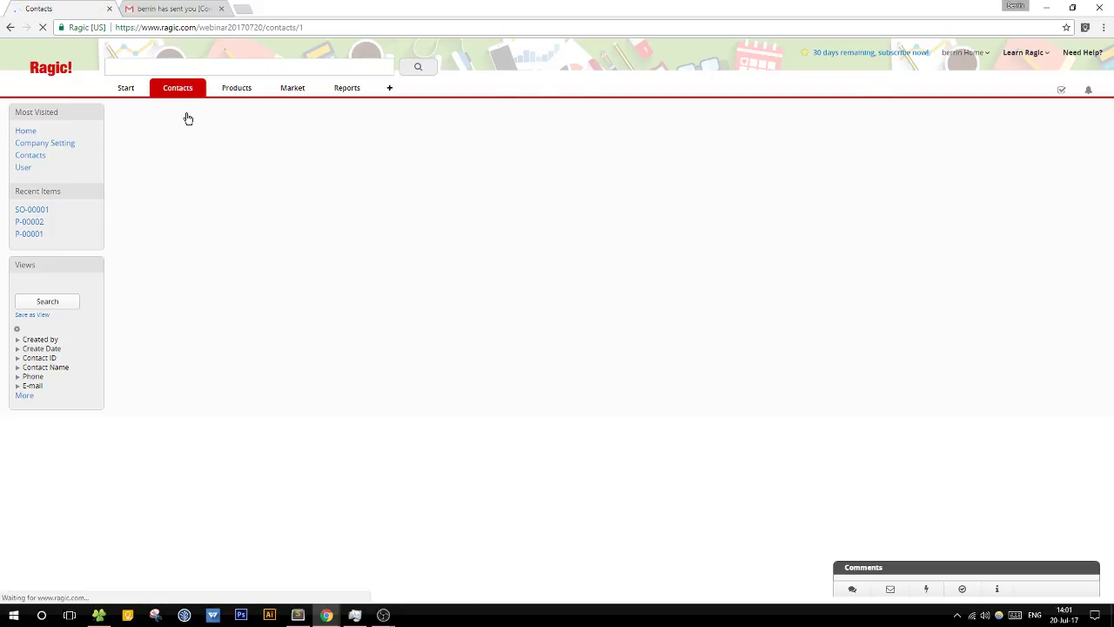
{"action": "left_click", "coordinate": [220, 185]}
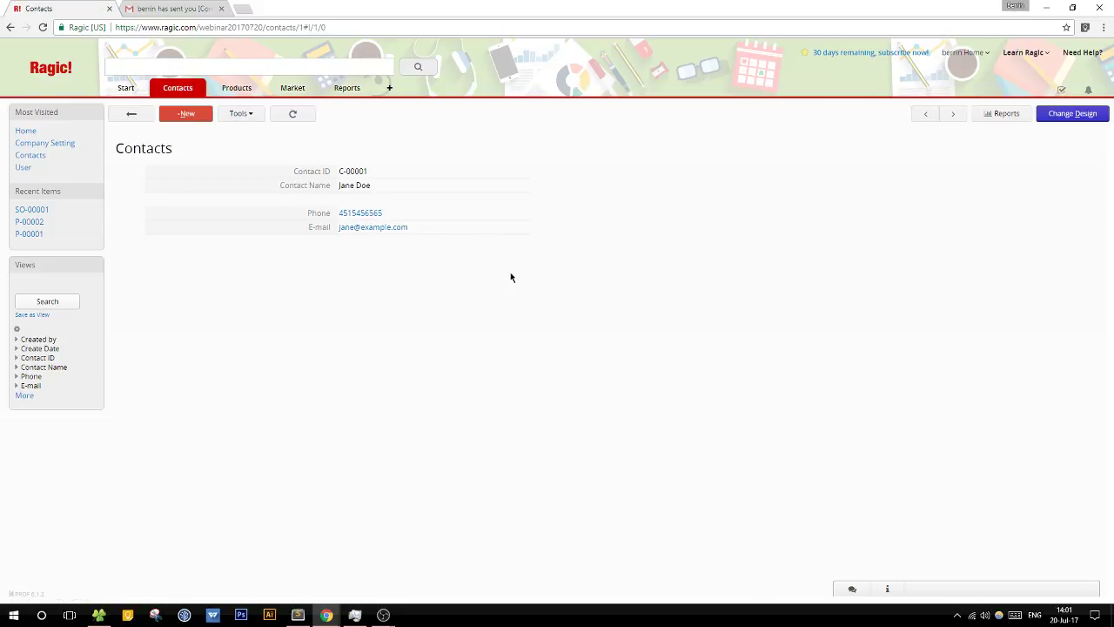
{"action": "left_click", "coordinate": [1047, 115]}
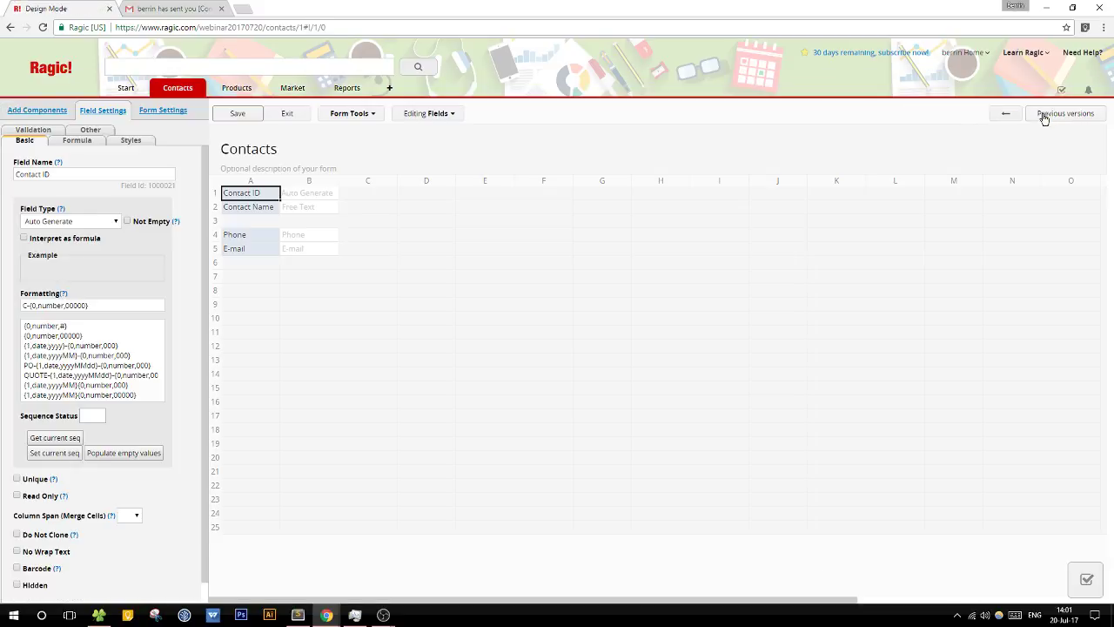
Step: Show references from the Sales Order sheet as a subtable placed at row 7
{"action": "left_click", "coordinate": [349, 116]}
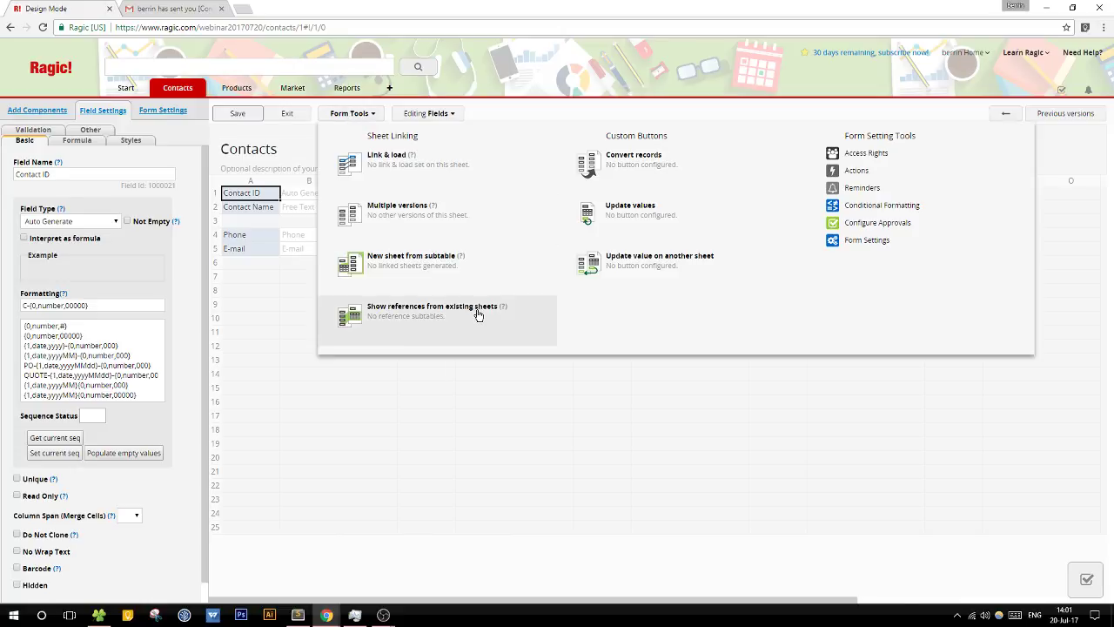
{"action": "left_click", "coordinate": [478, 315]}
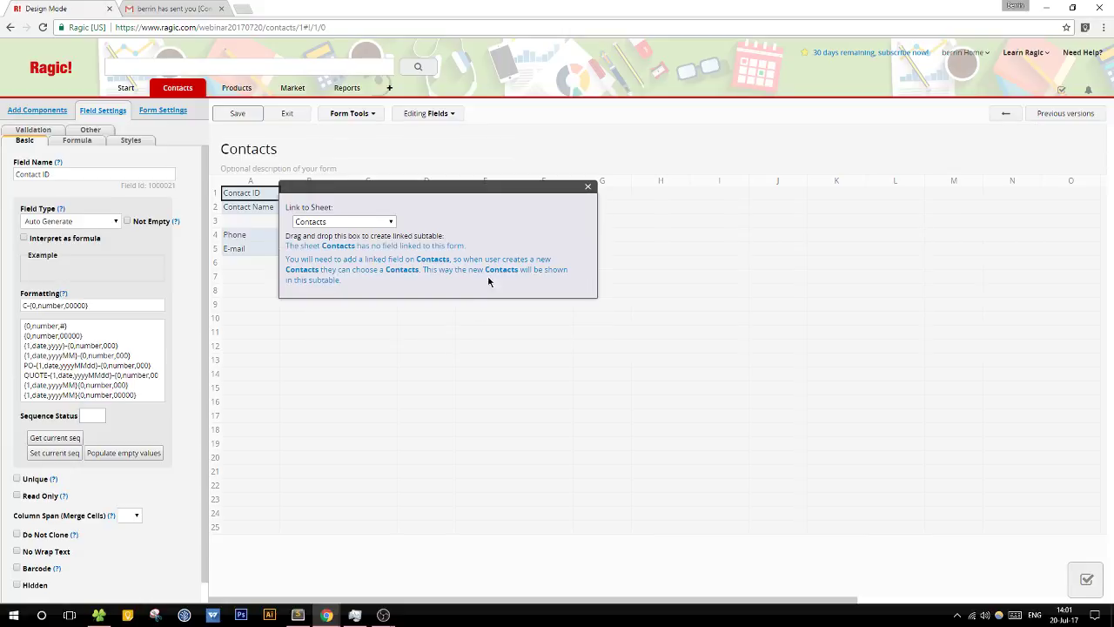
{"action": "left_click_drag", "start_coordinate": [440, 189], "coordinate": [721, 183]}
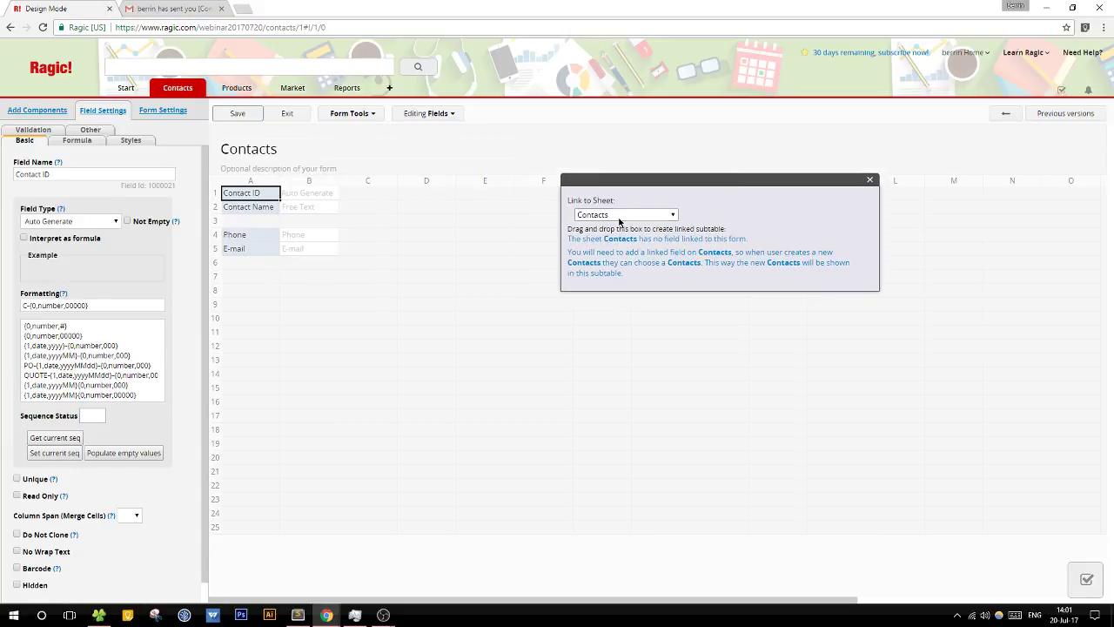
{"action": "left_click", "coordinate": [618, 217]}
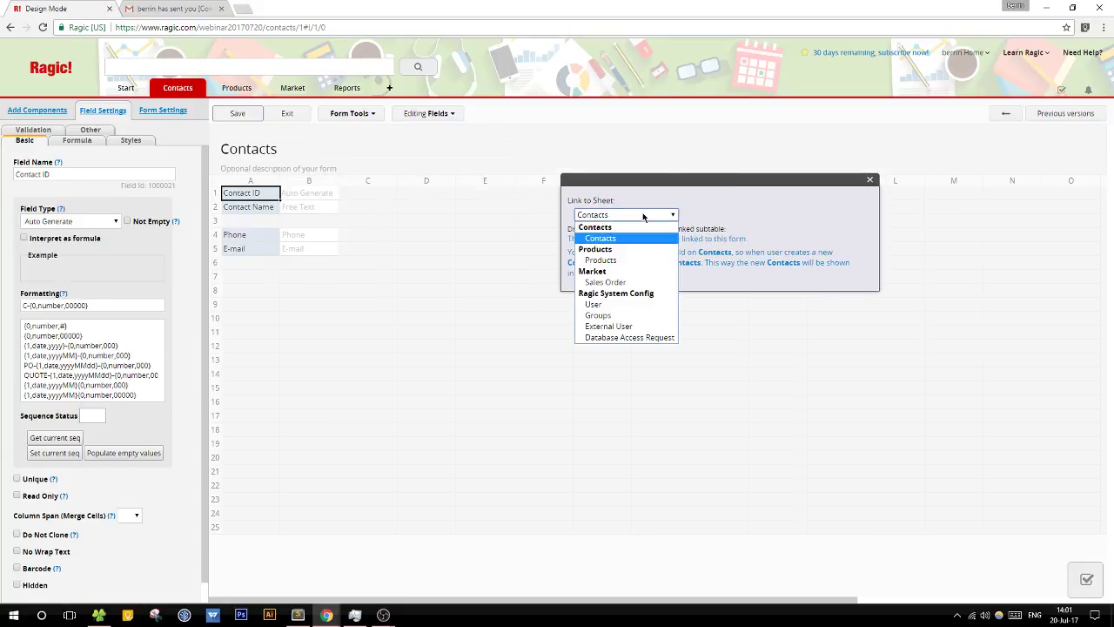
{"action": "left_click", "coordinate": [619, 283]}
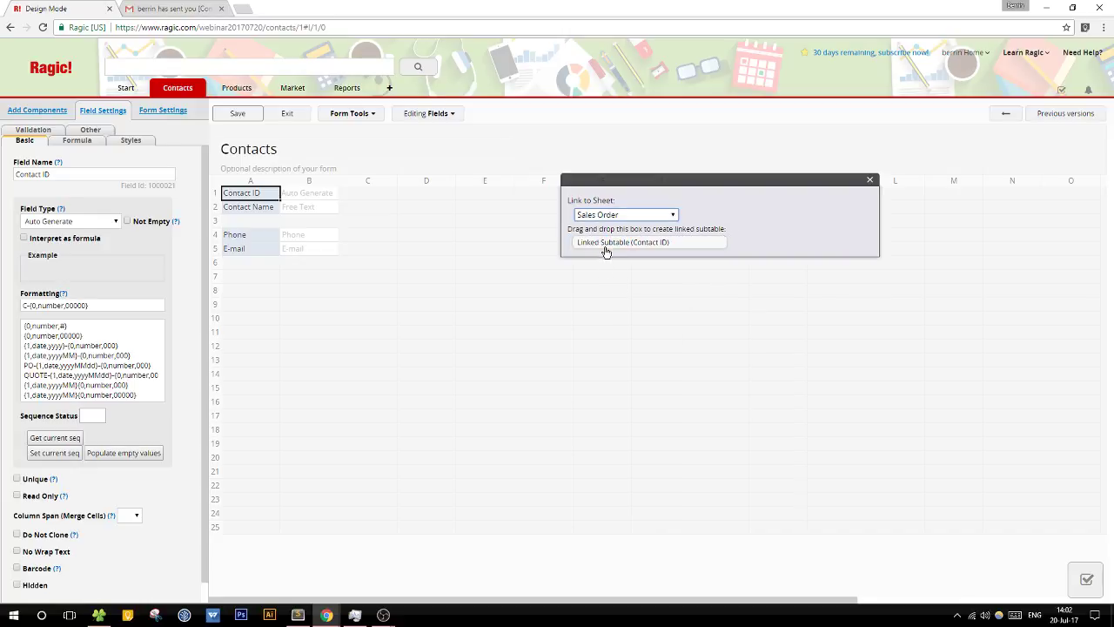
{"action": "left_click_drag", "start_coordinate": [604, 248], "coordinate": [250, 278]}
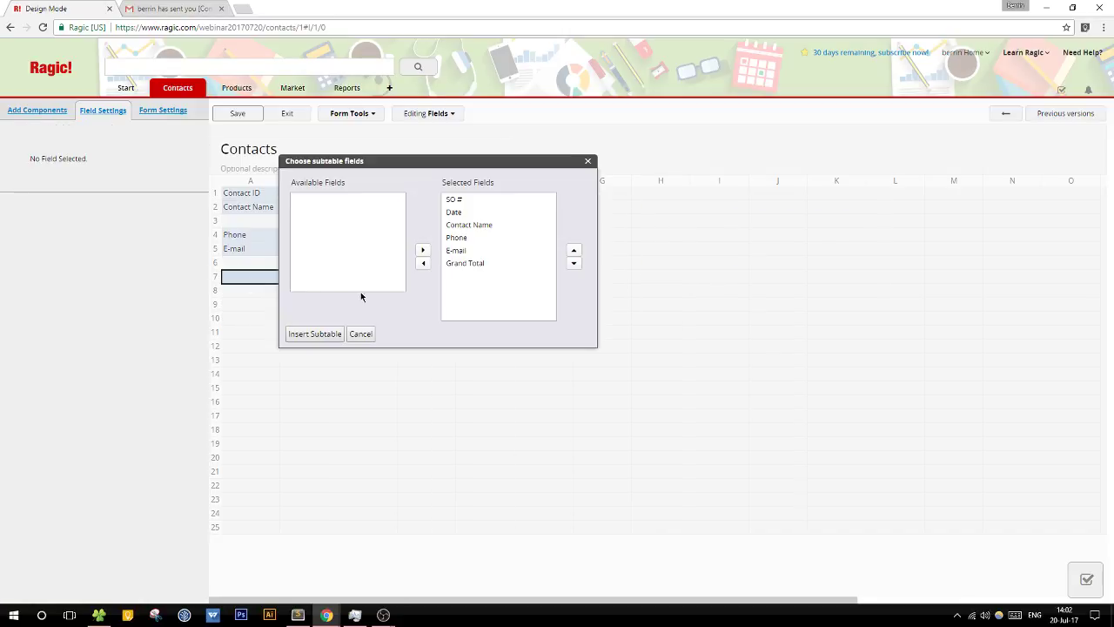
Step: Drop Contact Name, Phone and E-mail, insert the SO #/Date/Grand Total subtable, and save
{"action": "left_click_drag", "start_coordinate": [503, 167], "coordinate": [776, 181]}
{"action": "left_click", "coordinate": [749, 239]}
{"action": "left_click", "coordinate": [736, 261], "text": "shift"}
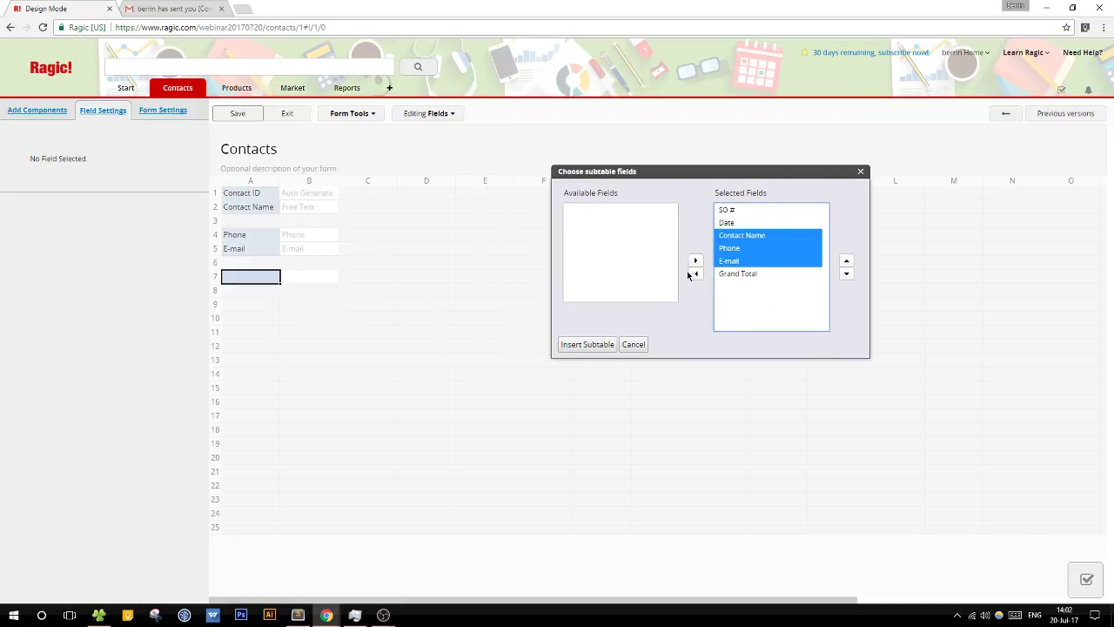
{"action": "left_click", "coordinate": [695, 274]}
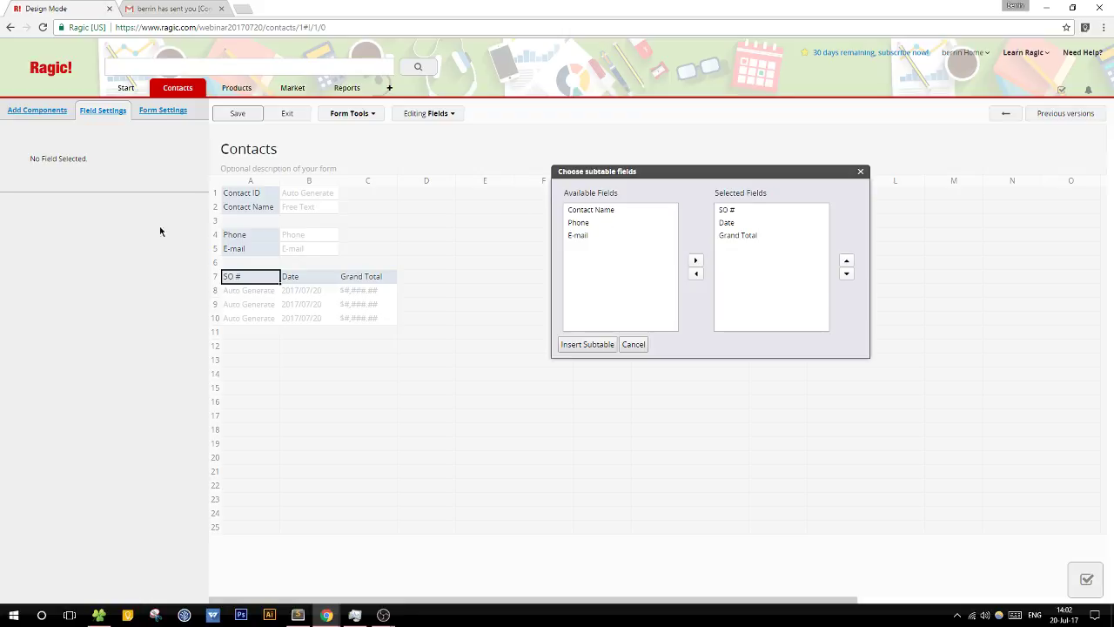
{"action": "left_click", "coordinate": [586, 345]}
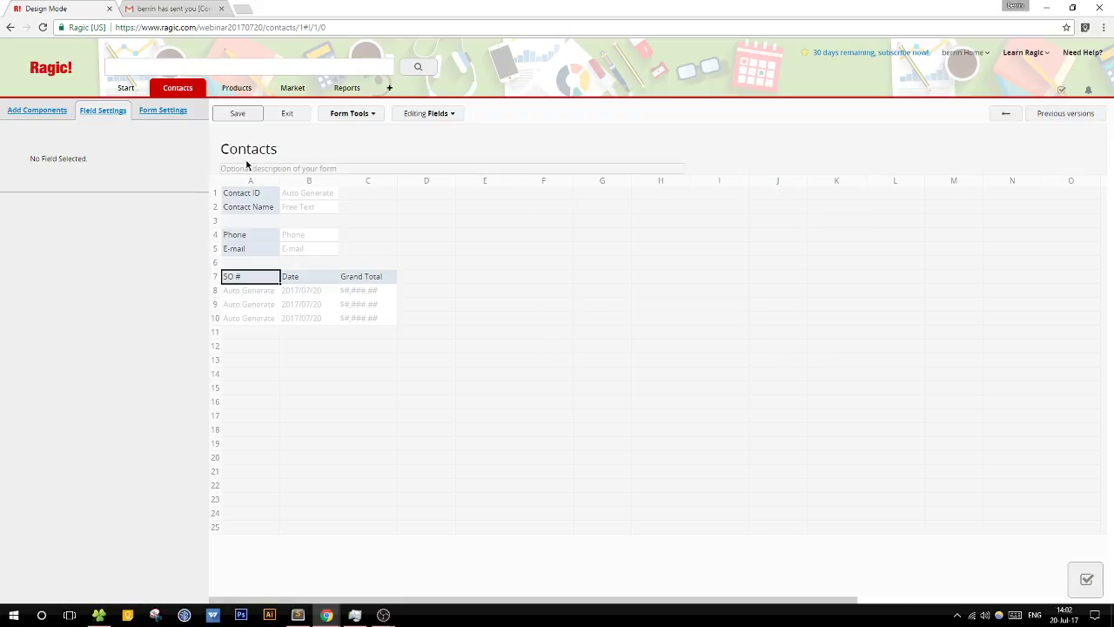
{"action": "left_click", "coordinate": [233, 113]}
{"action": "left_click", "coordinate": [297, 119]}
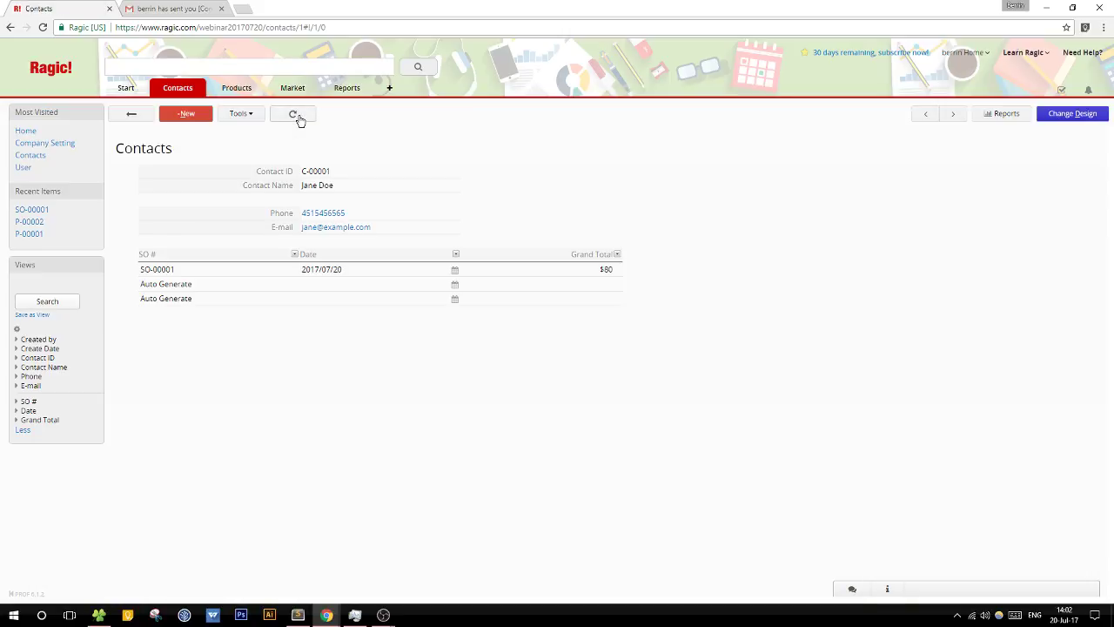
Step: Preview sales order SO-00001 from the contact's subtable, then close the preview
{"action": "left_click", "coordinate": [152, 270]}
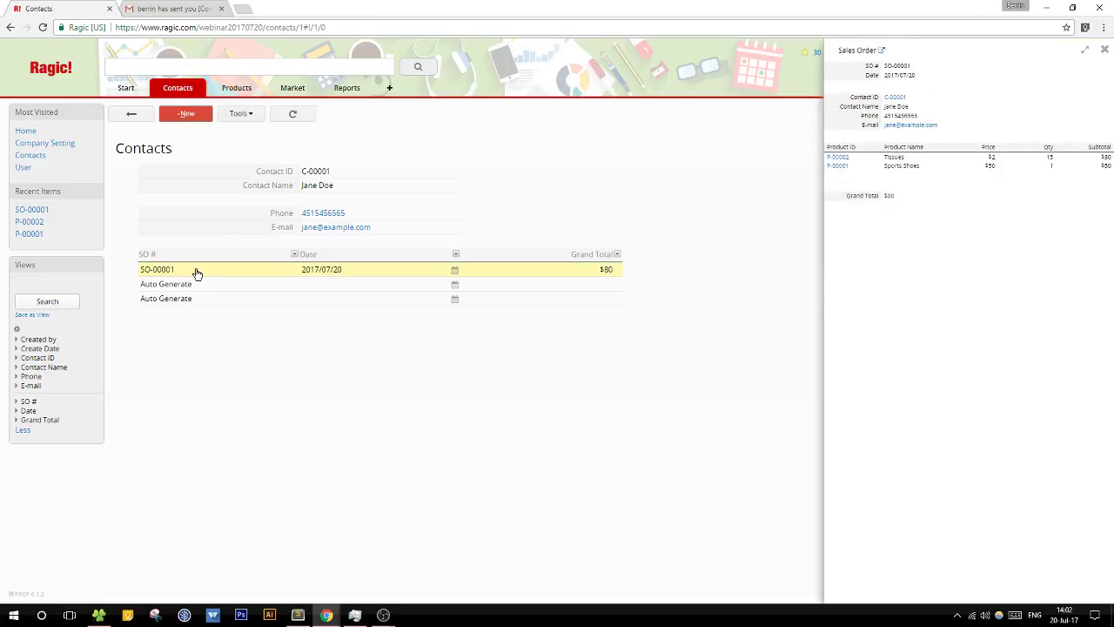
{"action": "left_click", "coordinate": [343, 249]}
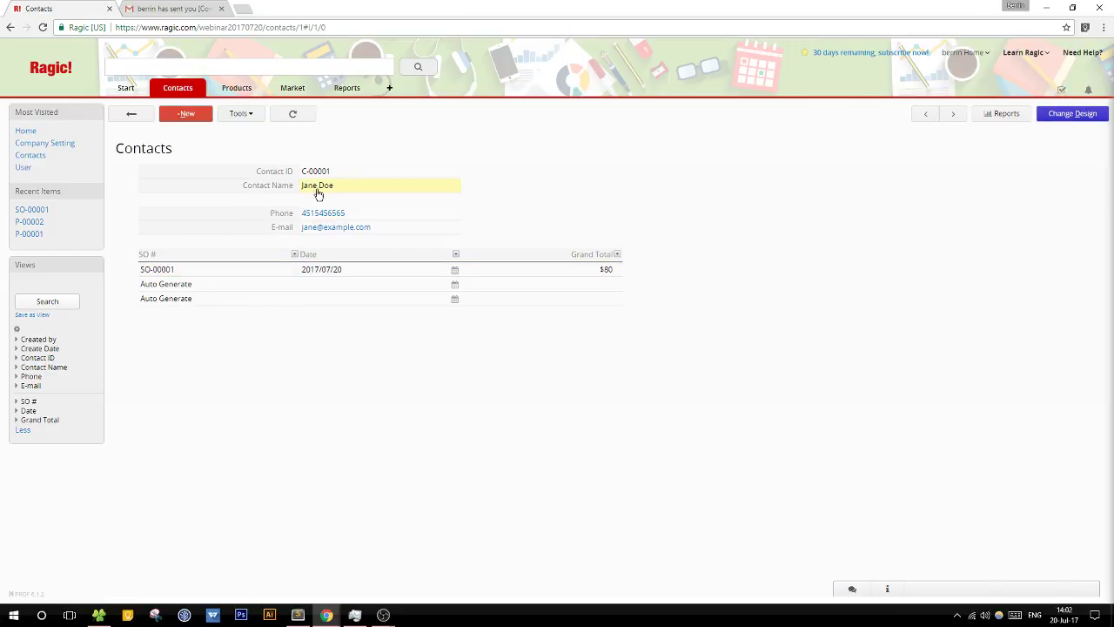
{"action": "left_click", "coordinate": [157, 271]}
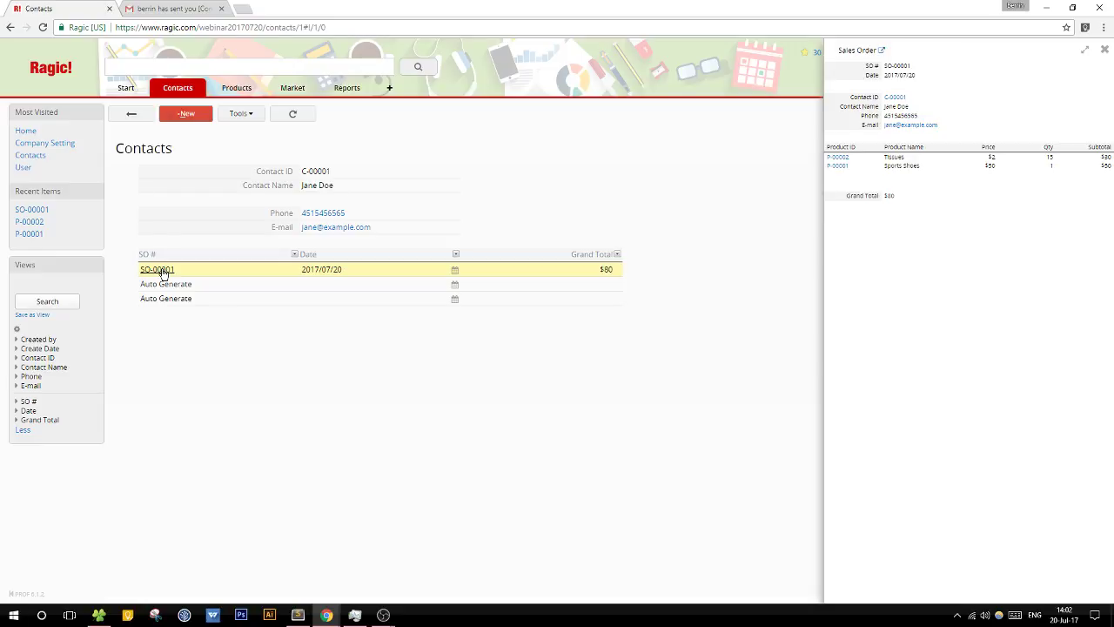
{"action": "left_click", "coordinate": [1105, 50]}
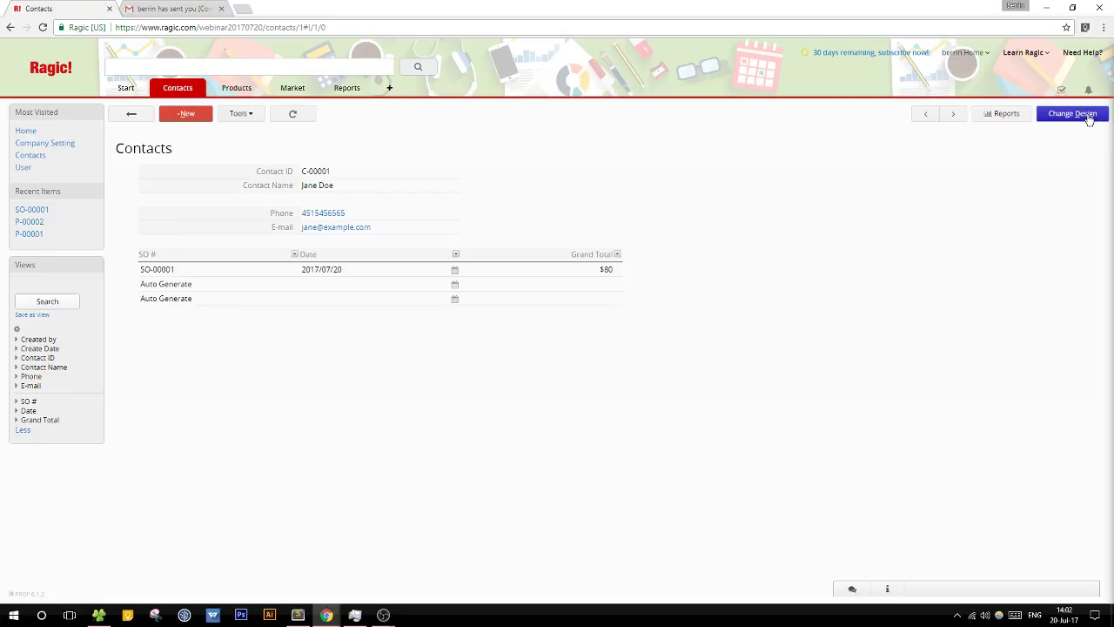
{"action": "left_click", "coordinate": [1072, 114]}
{"action": "left_click", "coordinate": [351, 114]}
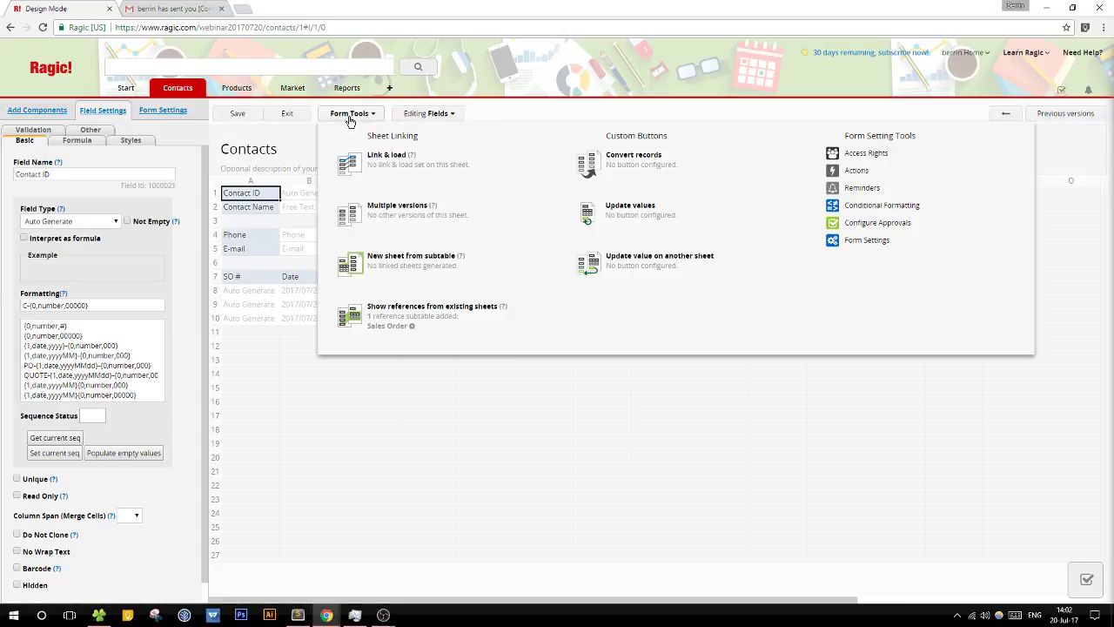
{"action": "left_click", "coordinate": [290, 114]}
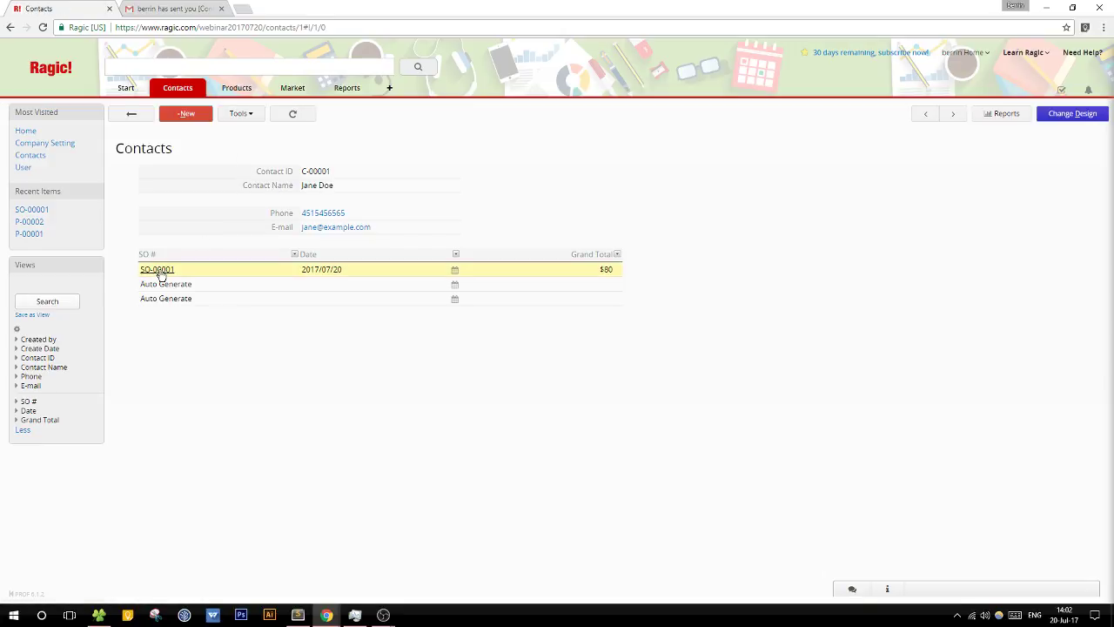
Step: Open SO-00001 in a full browser tab, then close the extra tabs to return to the contact
{"action": "left_click", "coordinate": [157, 270]}
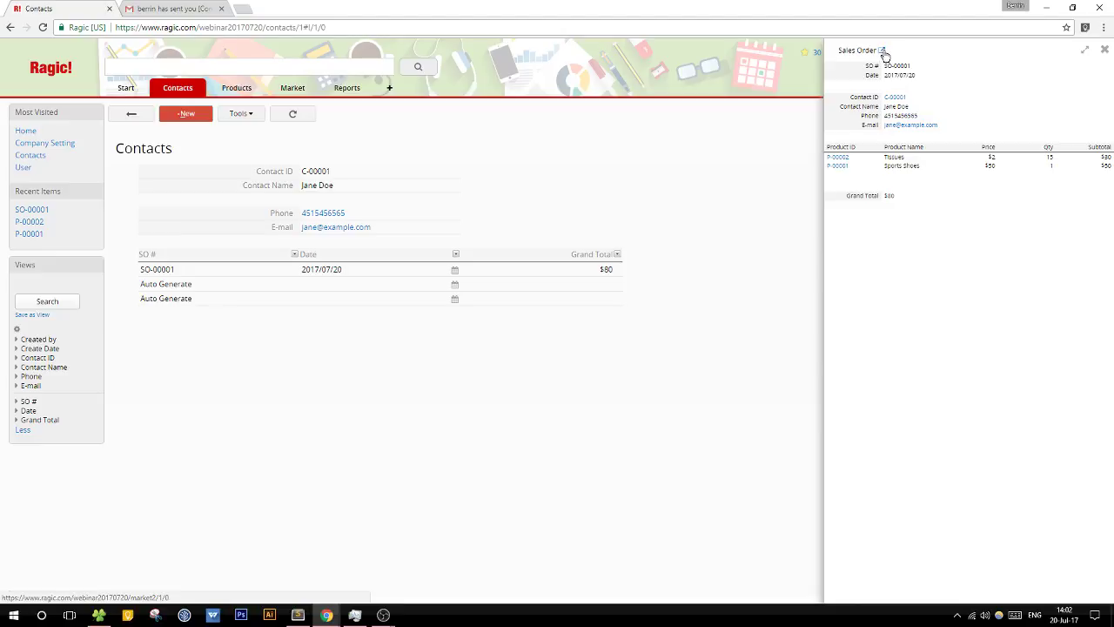
{"action": "left_click", "coordinate": [884, 52]}
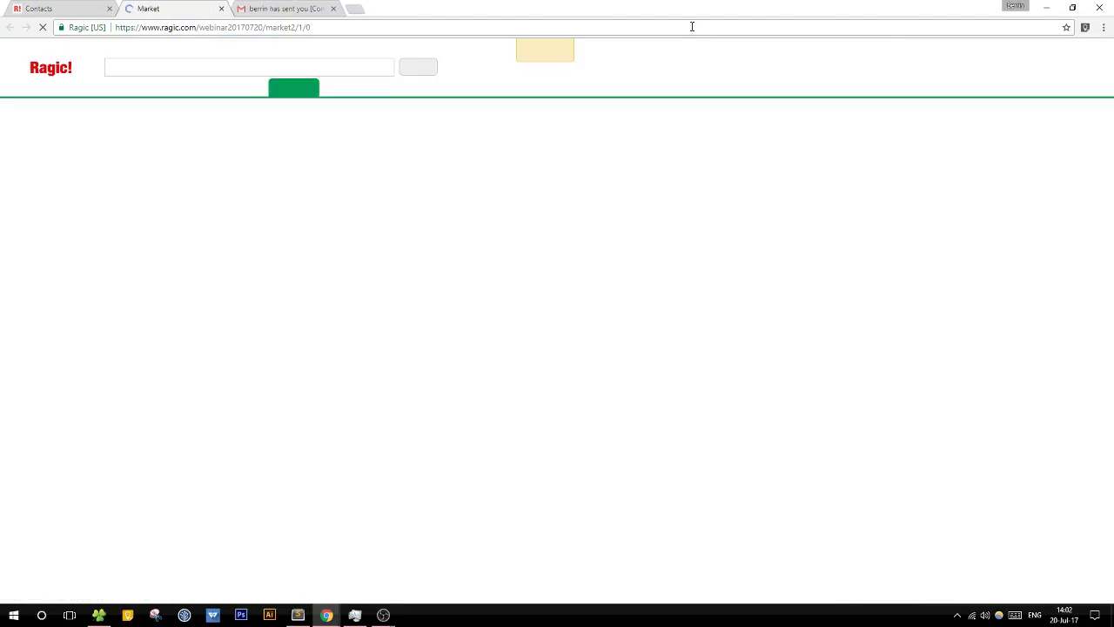
{"action": "left_click", "coordinate": [334, 9]}
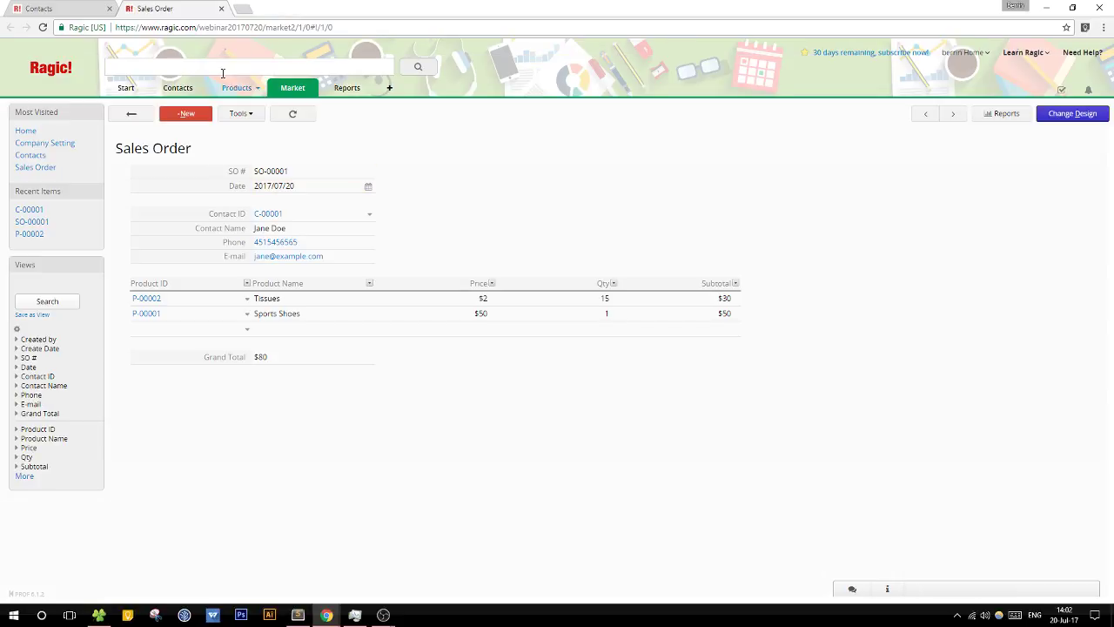
{"action": "left_click", "coordinate": [221, 8]}
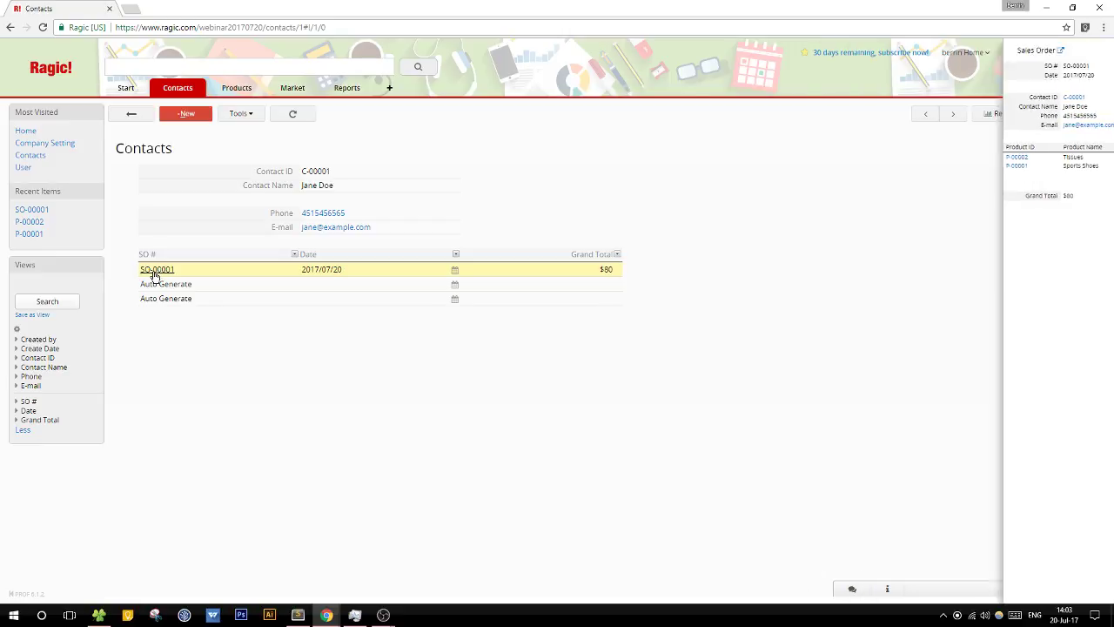
Step: Link the subtable's SO # column to the Sales Order sheet's SO # field, then save and exit design mode
{"action": "left_click", "coordinate": [1070, 113]}
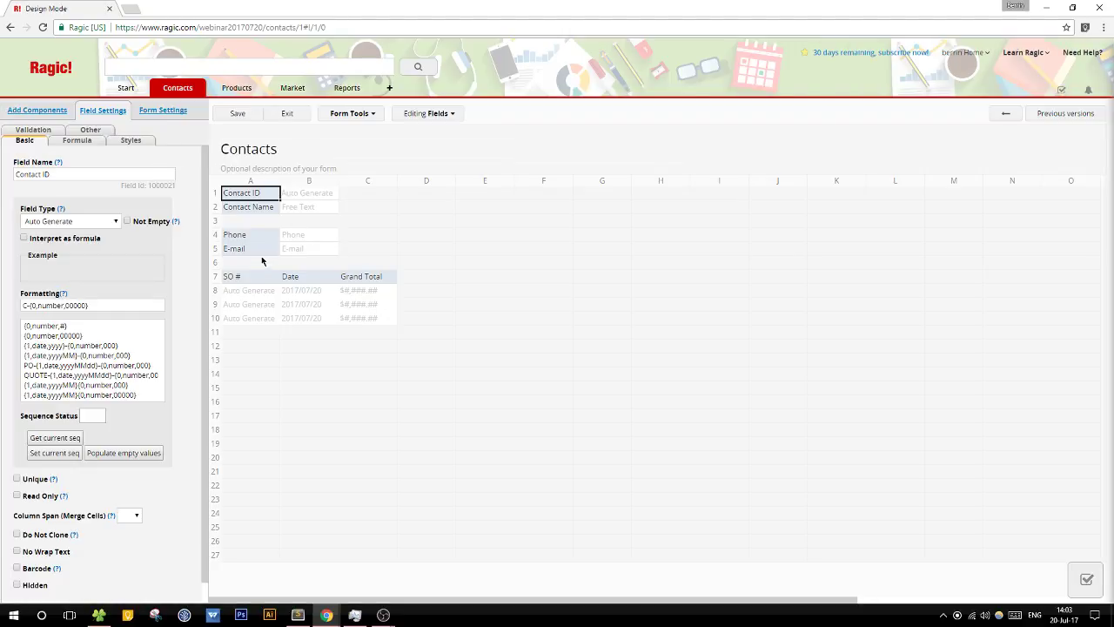
{"action": "left_click", "coordinate": [256, 275]}
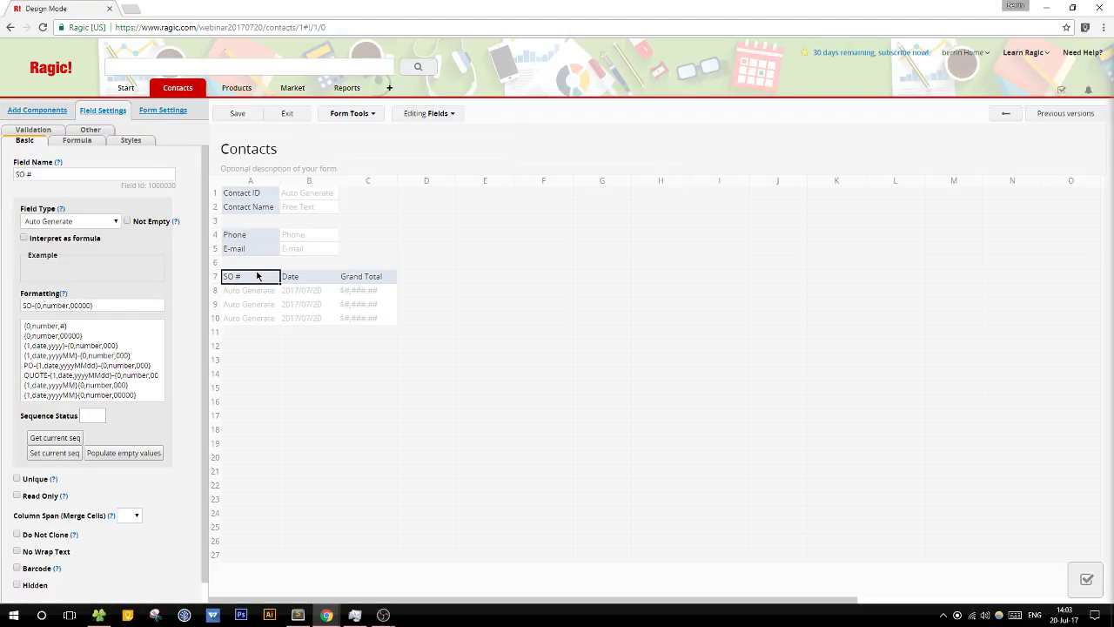
{"action": "left_click", "coordinate": [349, 117]}
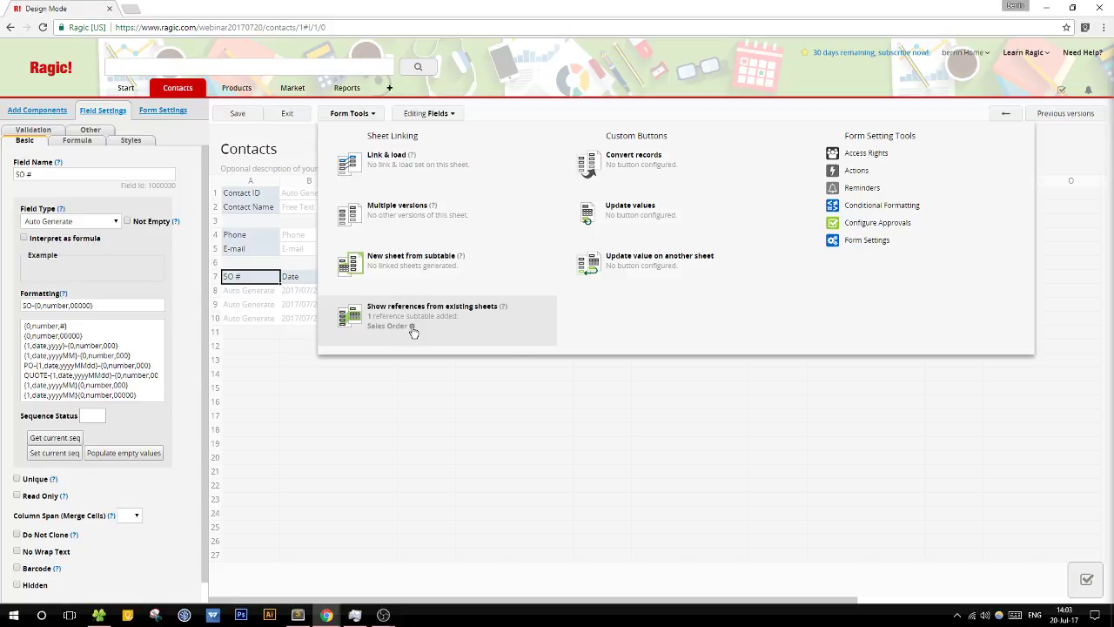
{"action": "left_click", "coordinate": [413, 328]}
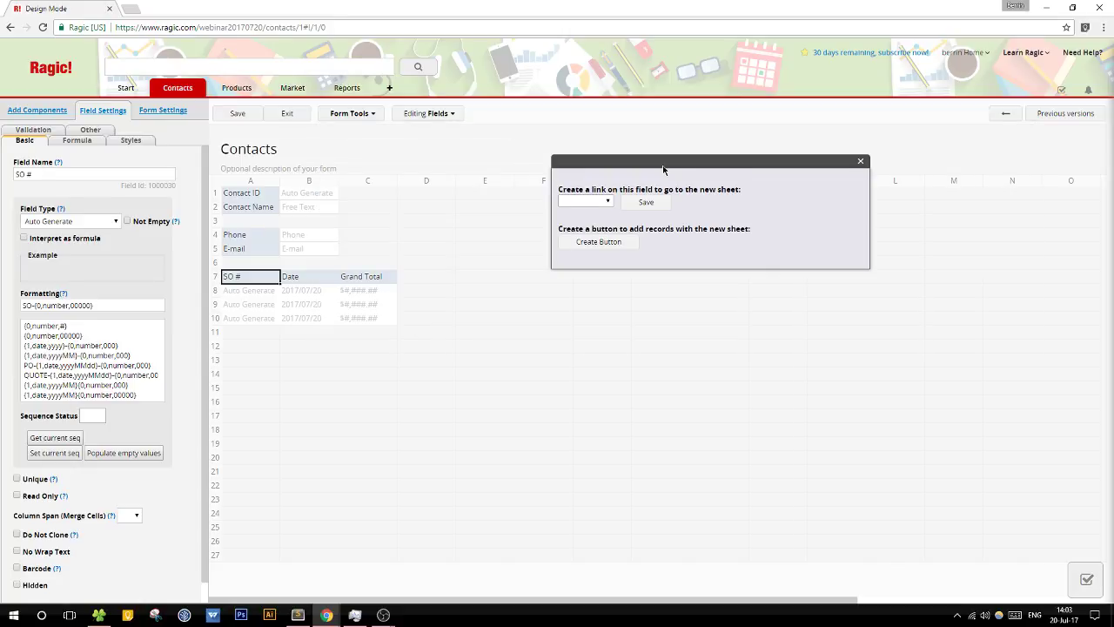
{"action": "left_click", "coordinate": [493, 246]}
{"action": "left_click", "coordinate": [494, 265]}
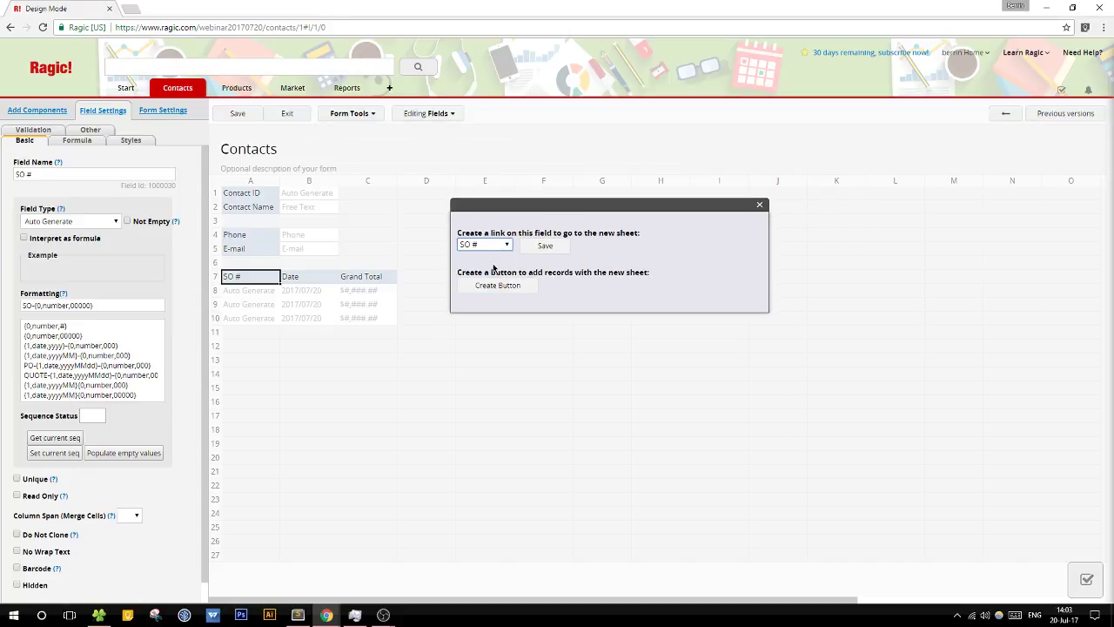
{"action": "left_click", "coordinate": [538, 247]}
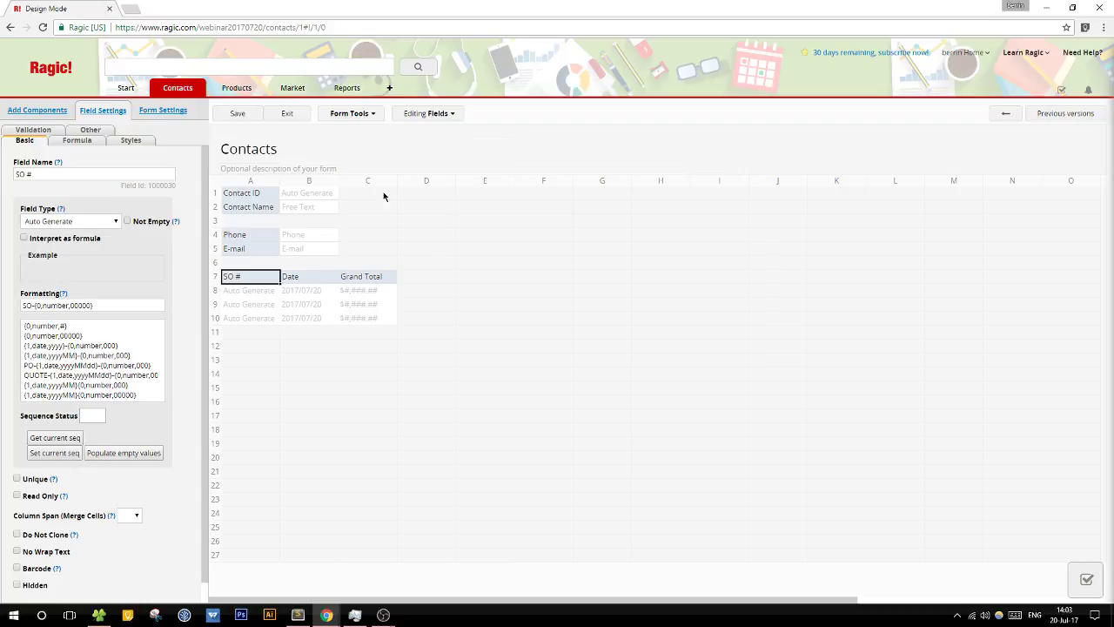
{"action": "left_click", "coordinate": [238, 114]}
{"action": "left_click", "coordinate": [287, 114]}
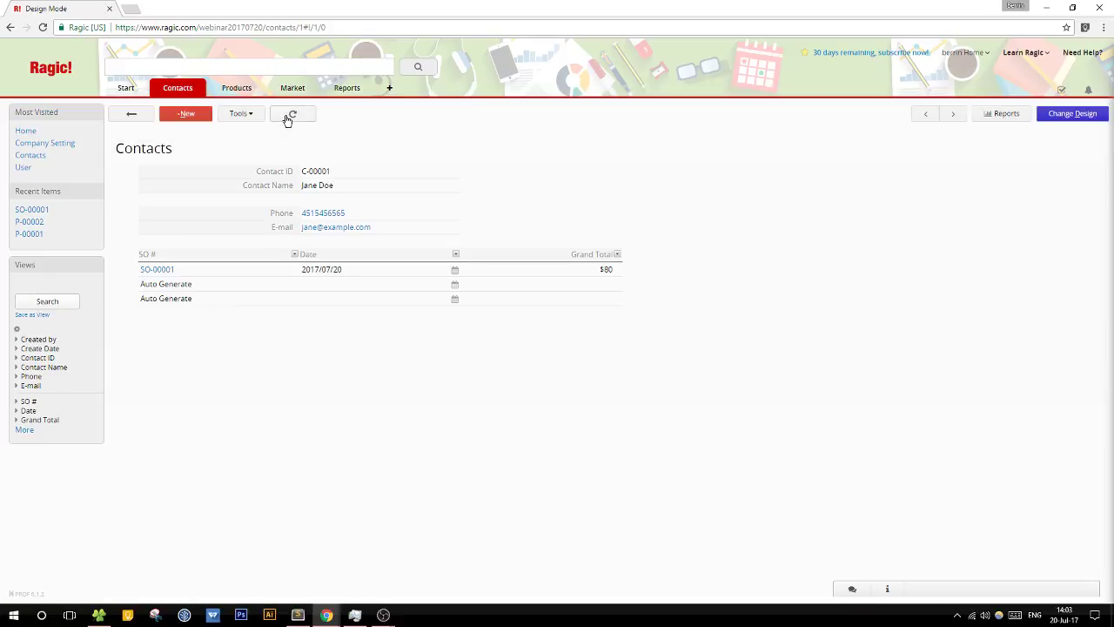
Step: Preview the linked sales order SO-00001 in its own tab, then close that tab
{"action": "left_click", "coordinate": [155, 272]}
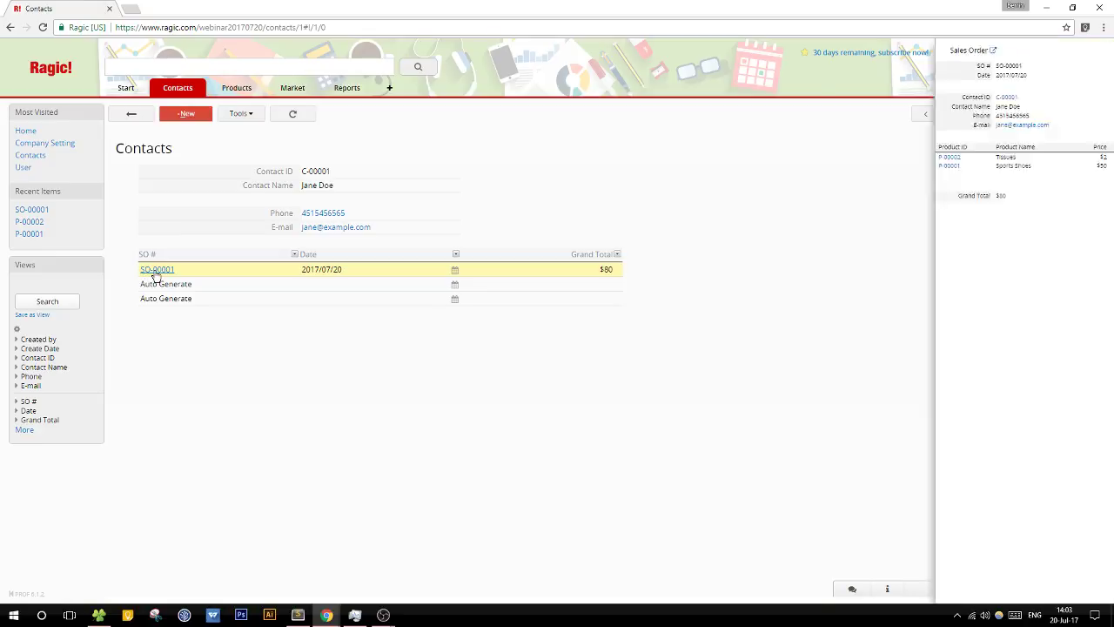
{"action": "left_click", "coordinate": [155, 271]}
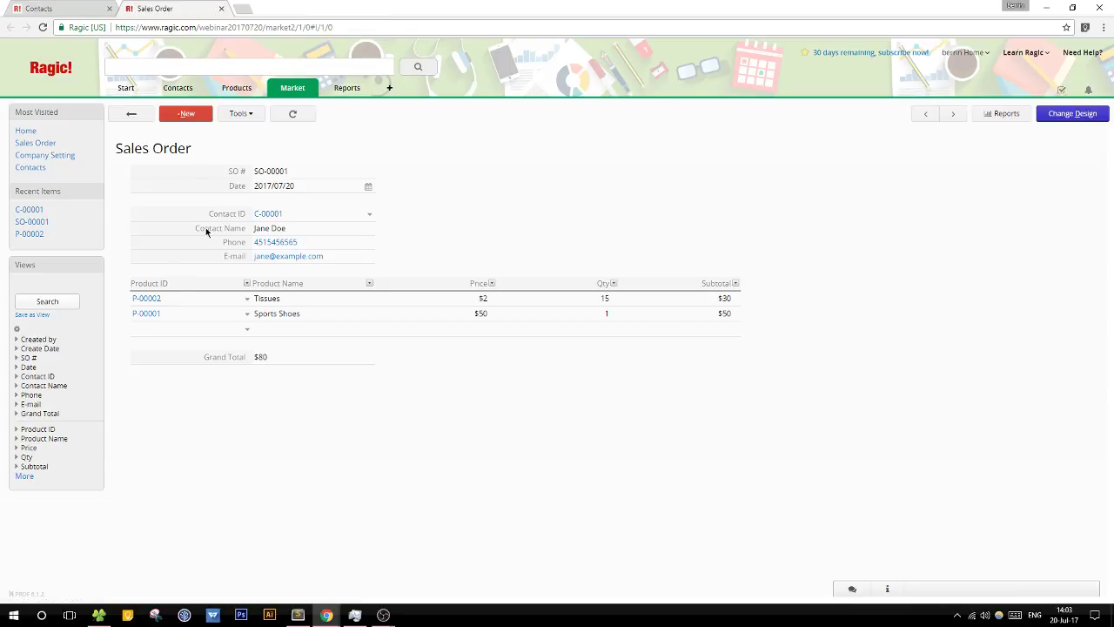
{"action": "left_click", "coordinate": [221, 7]}
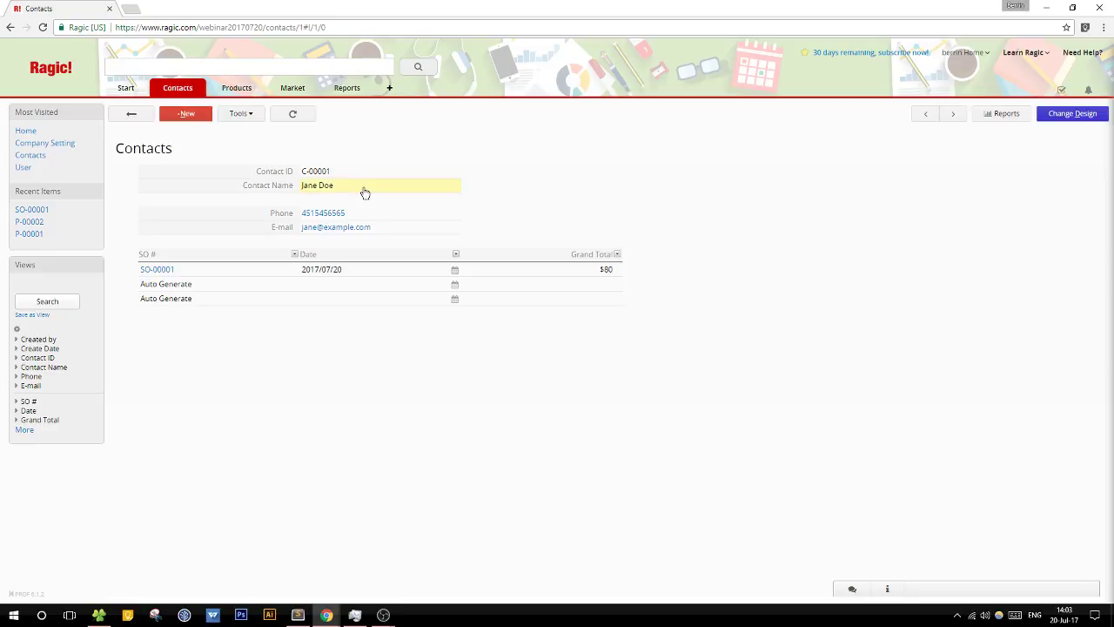
Step: From the Contacts list, go to Market > Sales Order and open order SO-00001
{"action": "left_click", "coordinate": [131, 113]}
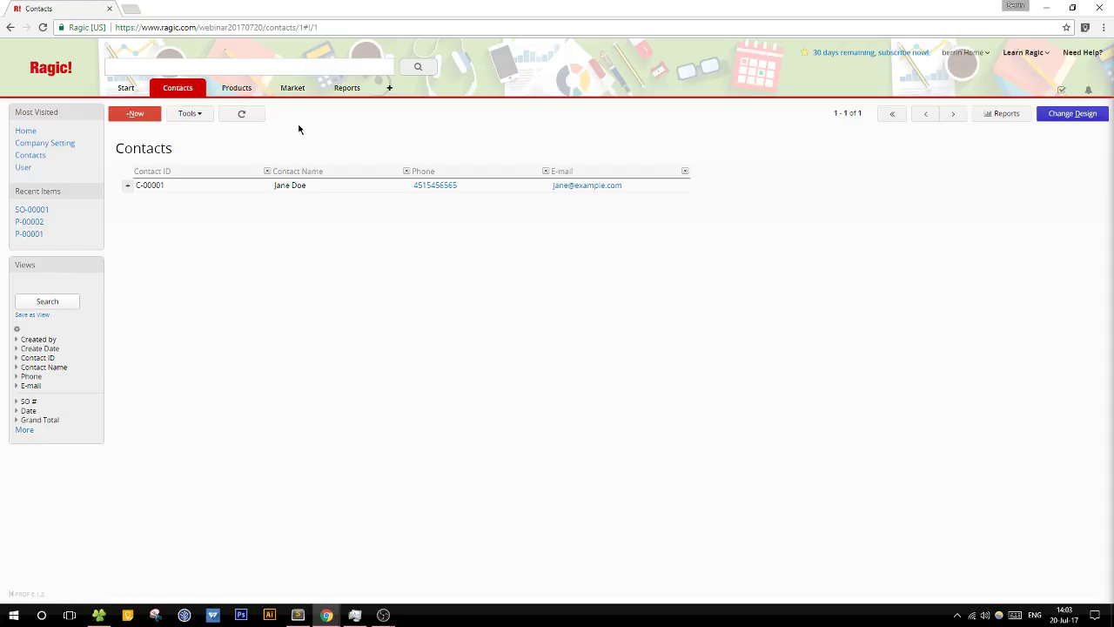
{"action": "mouse_move", "coordinate": [228, 90]}
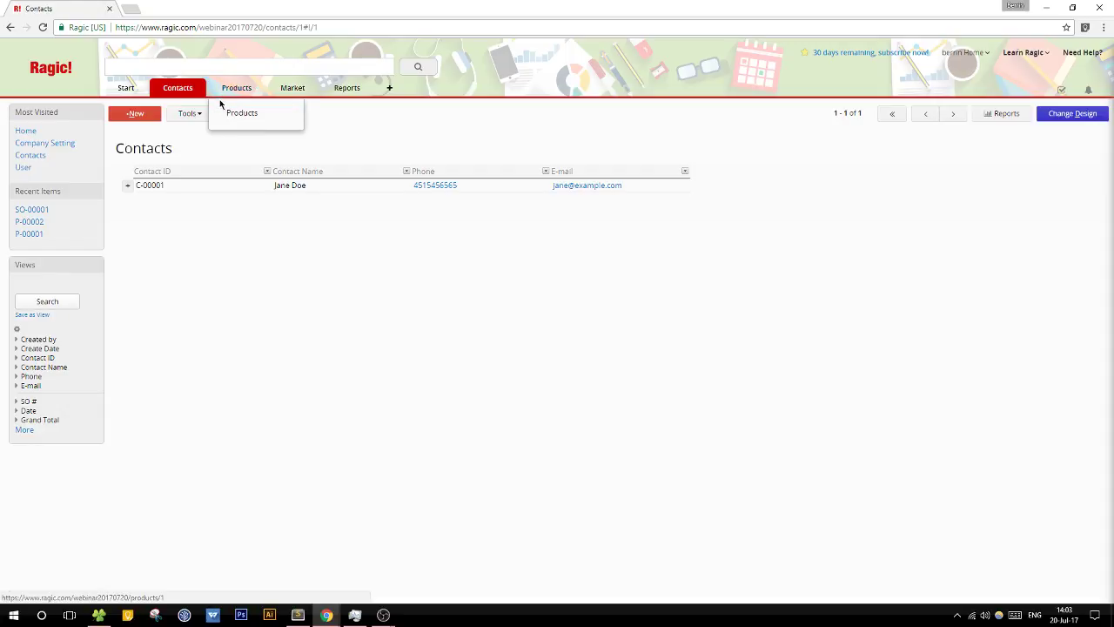
{"action": "mouse_move", "coordinate": [291, 88]}
{"action": "left_click", "coordinate": [338, 119]}
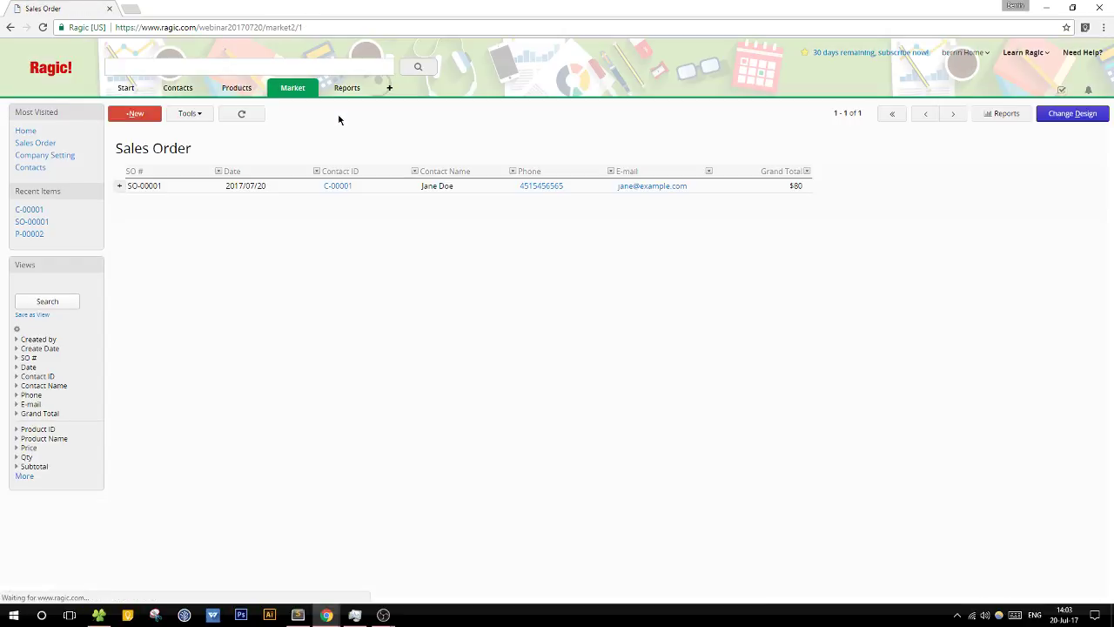
{"action": "left_click", "coordinate": [301, 185]}
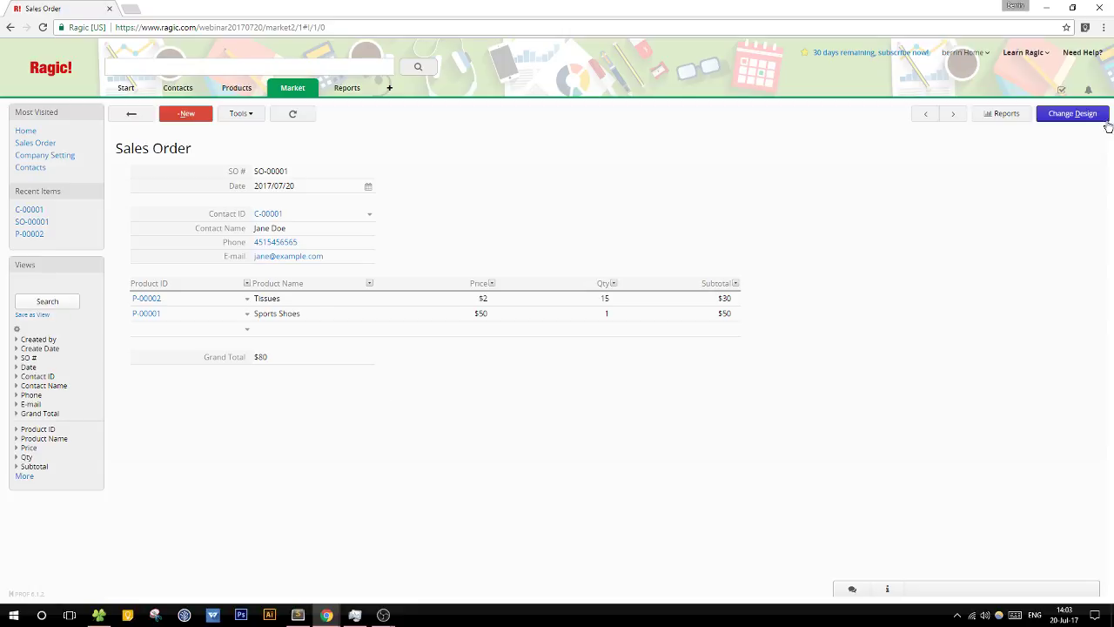
Step: Look over the Sales Order form tools, exit design mode unchanged, and return to Contacts
{"action": "left_click", "coordinate": [1072, 113]}
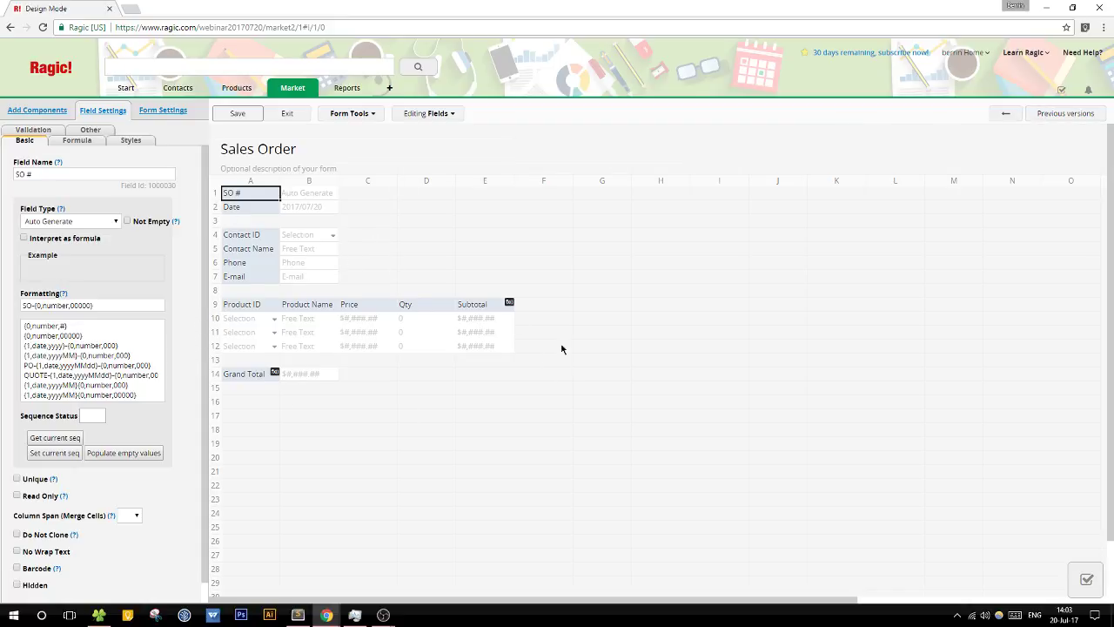
{"action": "left_click", "coordinate": [339, 114]}
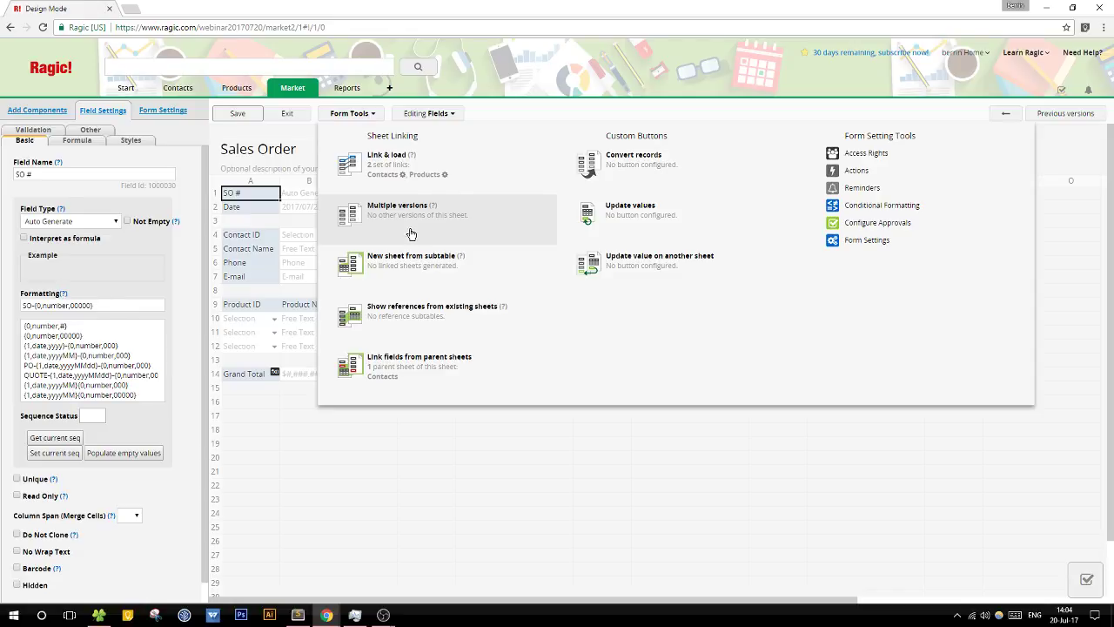
{"action": "left_click", "coordinate": [287, 114]}
{"action": "mouse_move", "coordinate": [169, 91]}
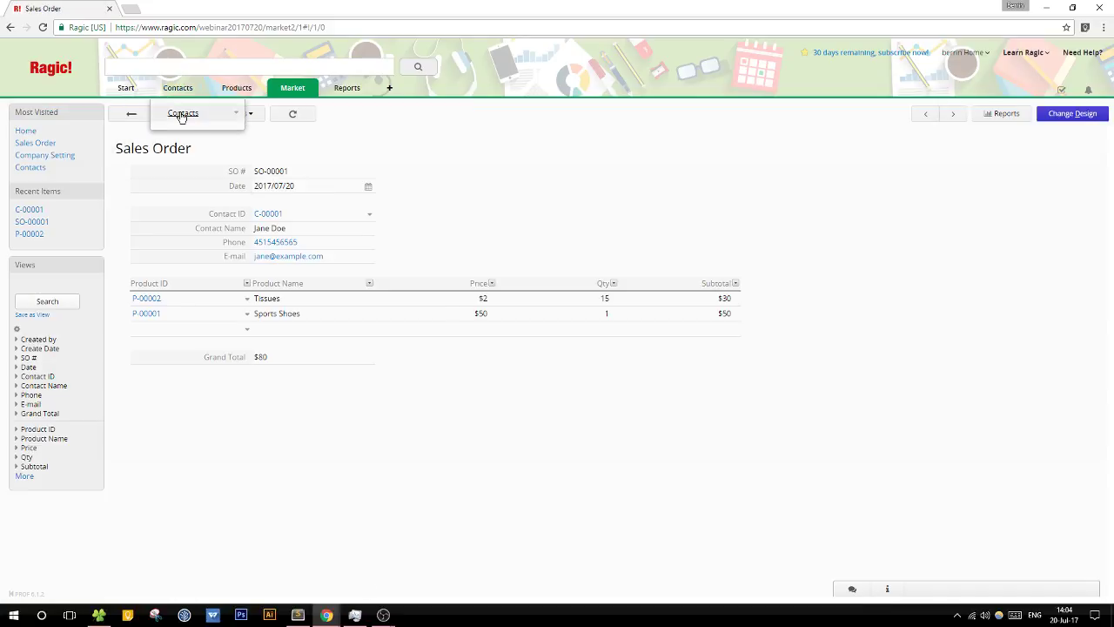
{"action": "left_click", "coordinate": [181, 113]}
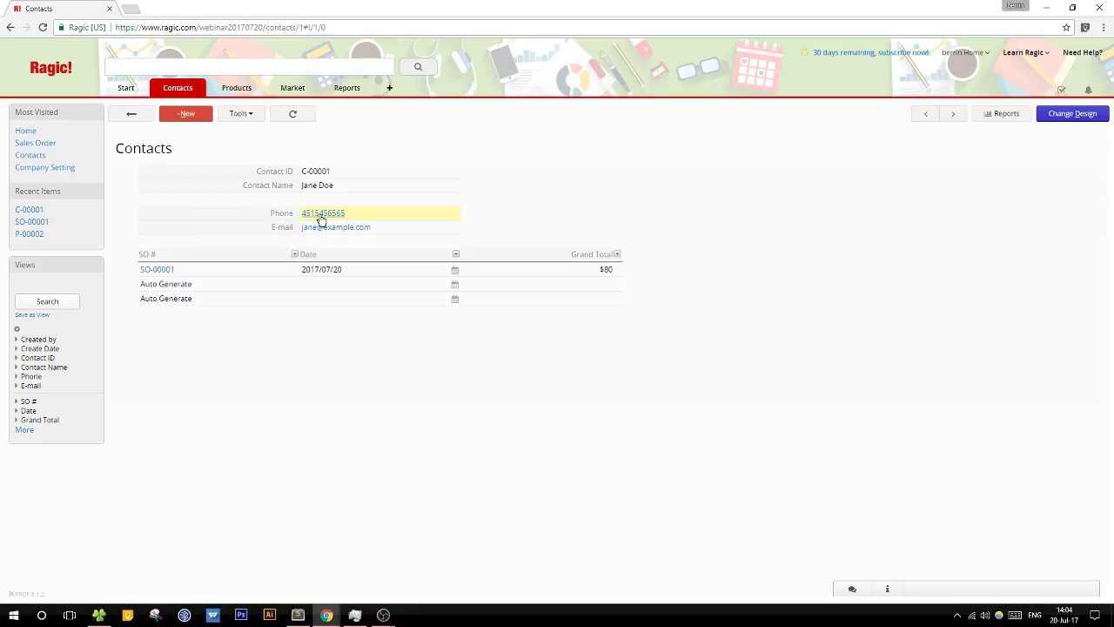
Step: Add a VIP field in cell D1 as a Selection field with the choice Y
{"action": "left_click", "coordinate": [1068, 114]}
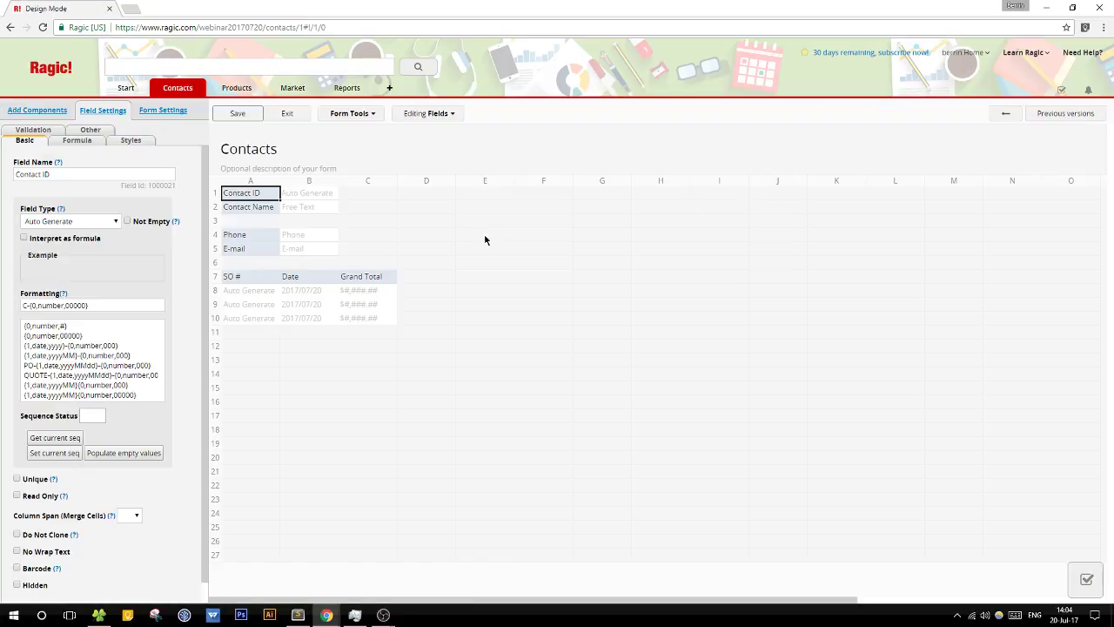
{"action": "left_click", "coordinate": [433, 195]}
{"action": "type", "text": "CIP"}
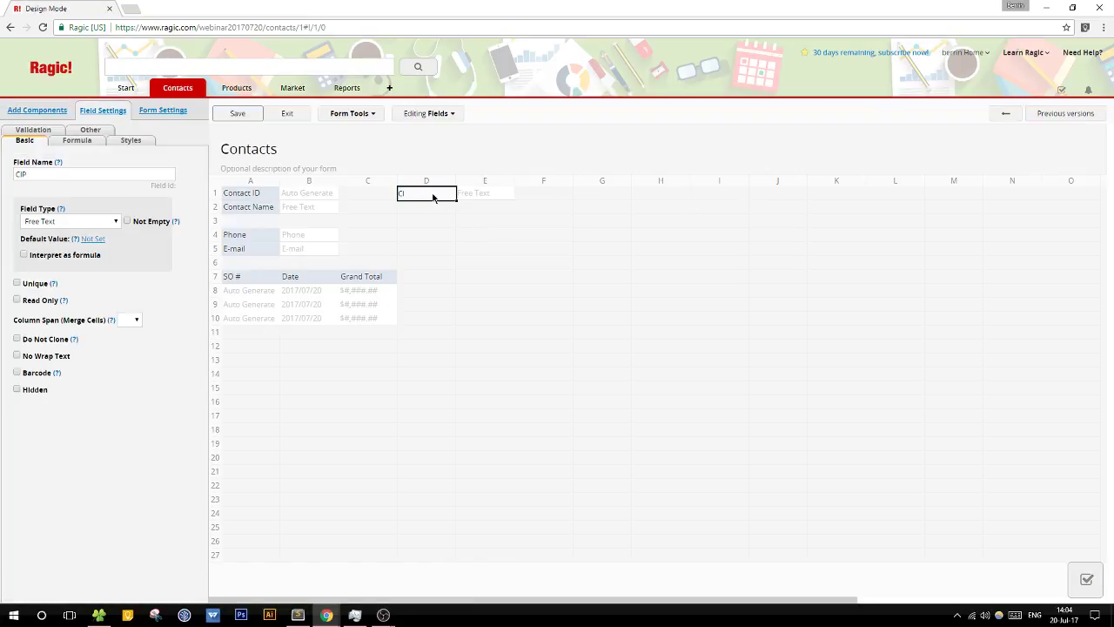
{"action": "left_click", "coordinate": [92, 221]}
{"action": "left_click", "coordinate": [87, 254]}
{"action": "left_click", "coordinate": [95, 311]}
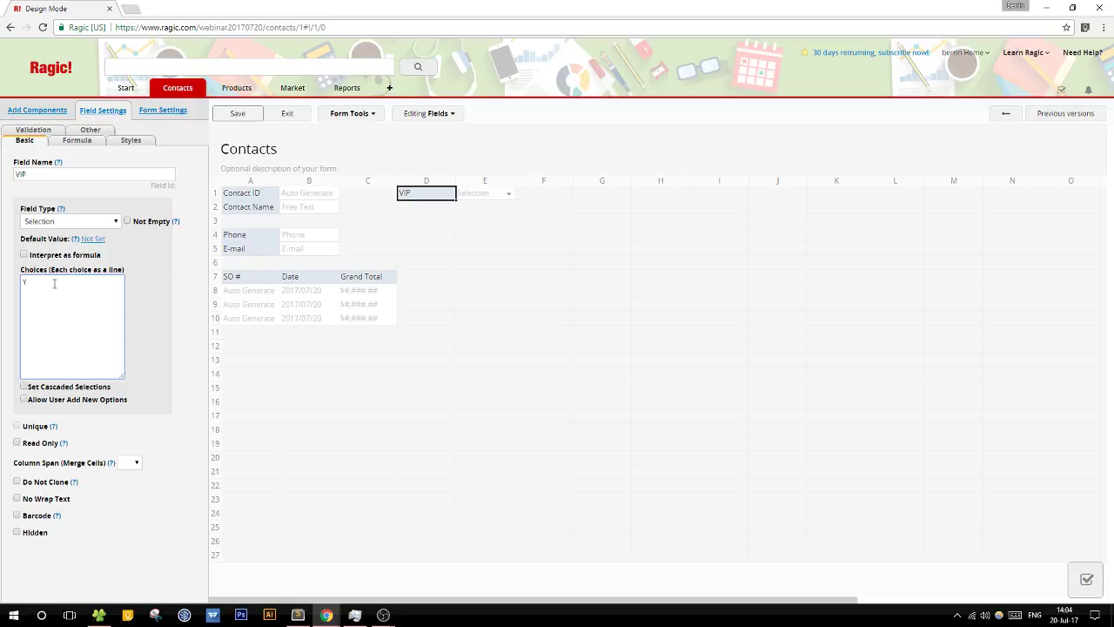
Step: Save the Contacts design, exit, and set contact C-00001's VIP value to Y
{"action": "left_click", "coordinate": [238, 114]}
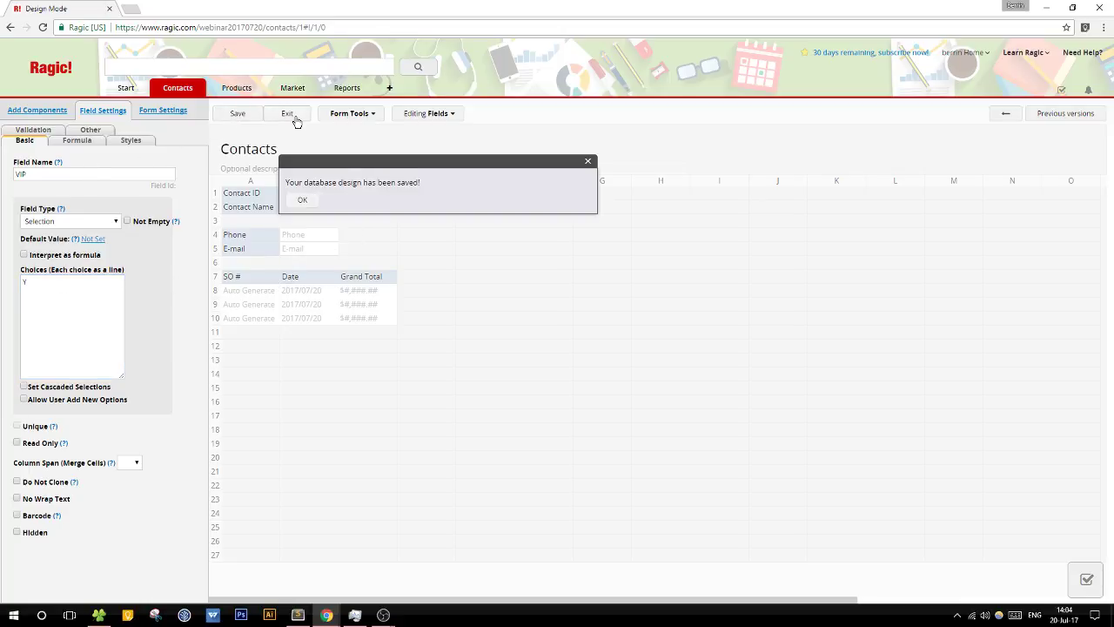
{"action": "left_click", "coordinate": [293, 116]}
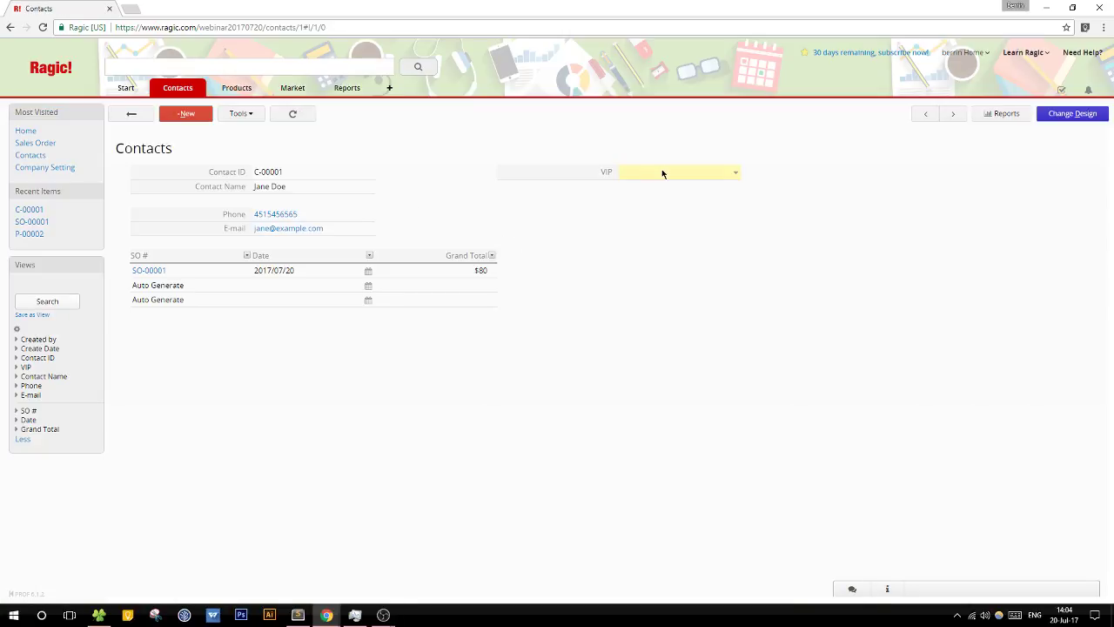
{"action": "left_click", "coordinate": [662, 172]}
{"action": "left_click", "coordinate": [649, 188]}
Step: Save C-00001 as VIP, then start a new contact and enter its full name
{"action": "left_click", "coordinate": [131, 114]}
{"action": "left_click", "coordinate": [180, 114]}
{"action": "left_click", "coordinate": [288, 187]}
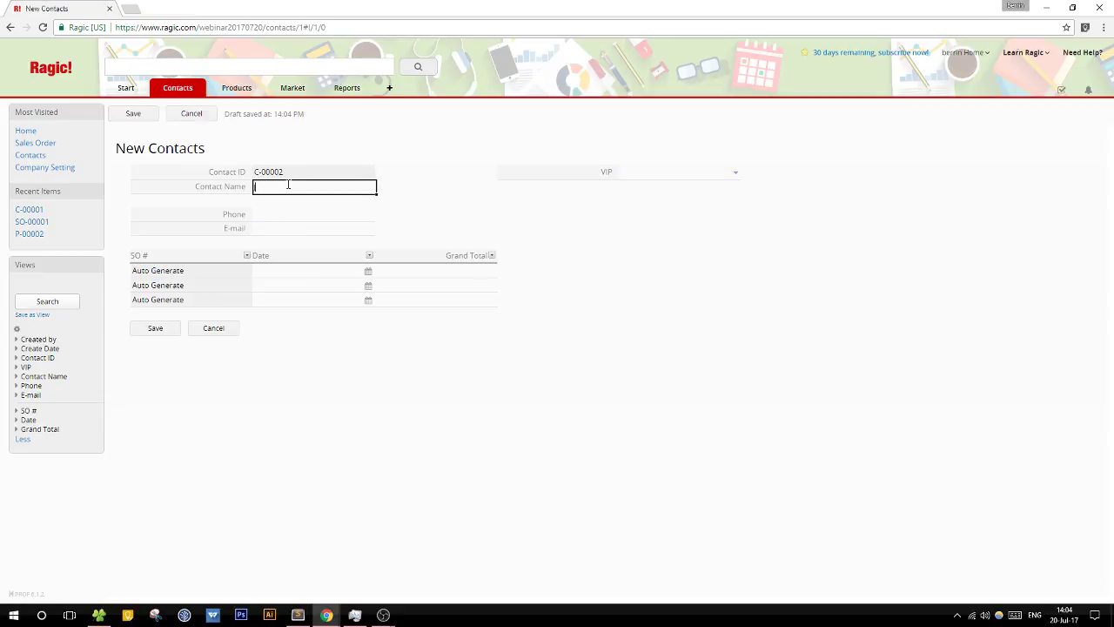
{"action": "type", "text": "John"}
{"action": "key", "text": "Tab"}
{"action": "left_click", "coordinate": [289, 188]}
{"action": "type", "text": "Doe"}
Step: Fill in the new contact's phone number and e-mail, save it, and return to the list
{"action": "left_click", "coordinate": [279, 214]}
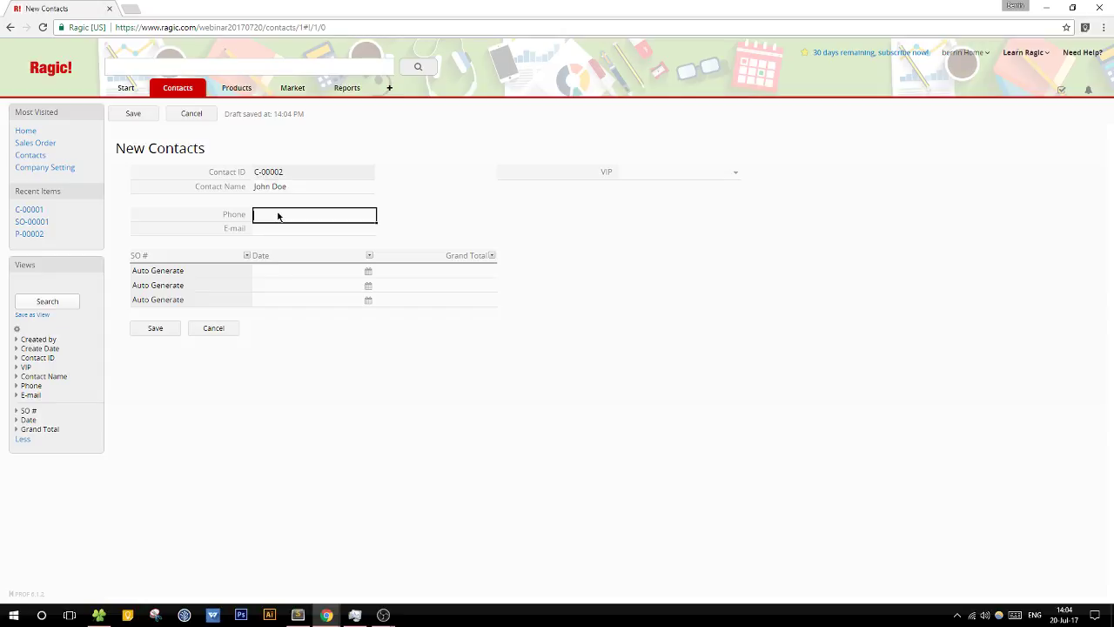
{"action": "type", "text": "2184"}
{"action": "type", "text": "5621"}
{"action": "left_click", "coordinate": [290, 231]}
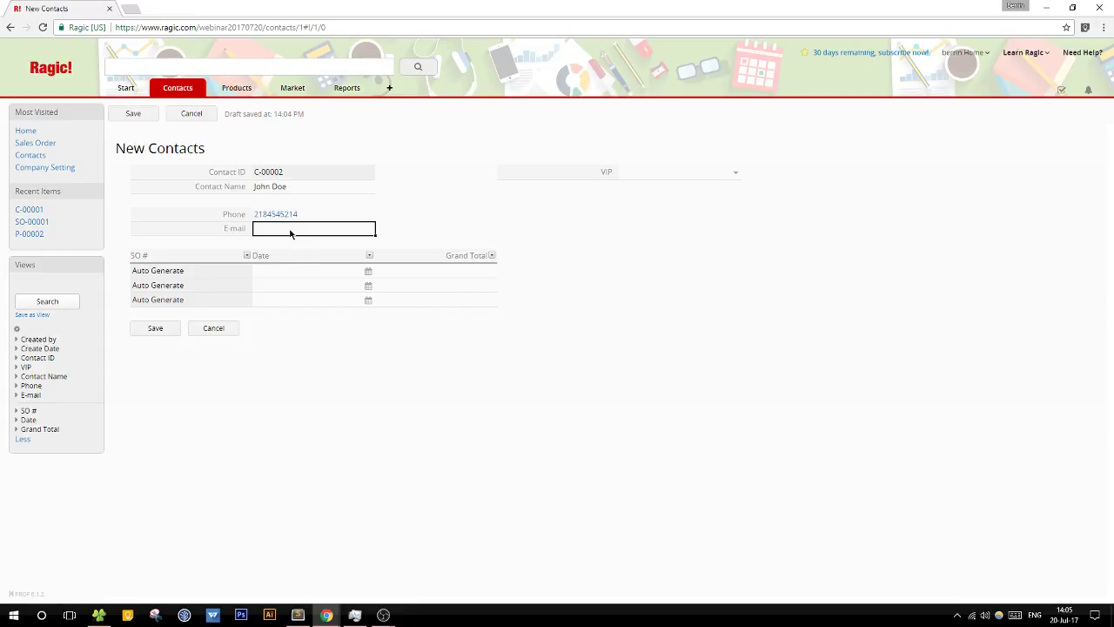
{"action": "type", "text": "john@example.com"}
{"action": "left_click", "coordinate": [155, 329]}
{"action": "left_click", "coordinate": [132, 113]}
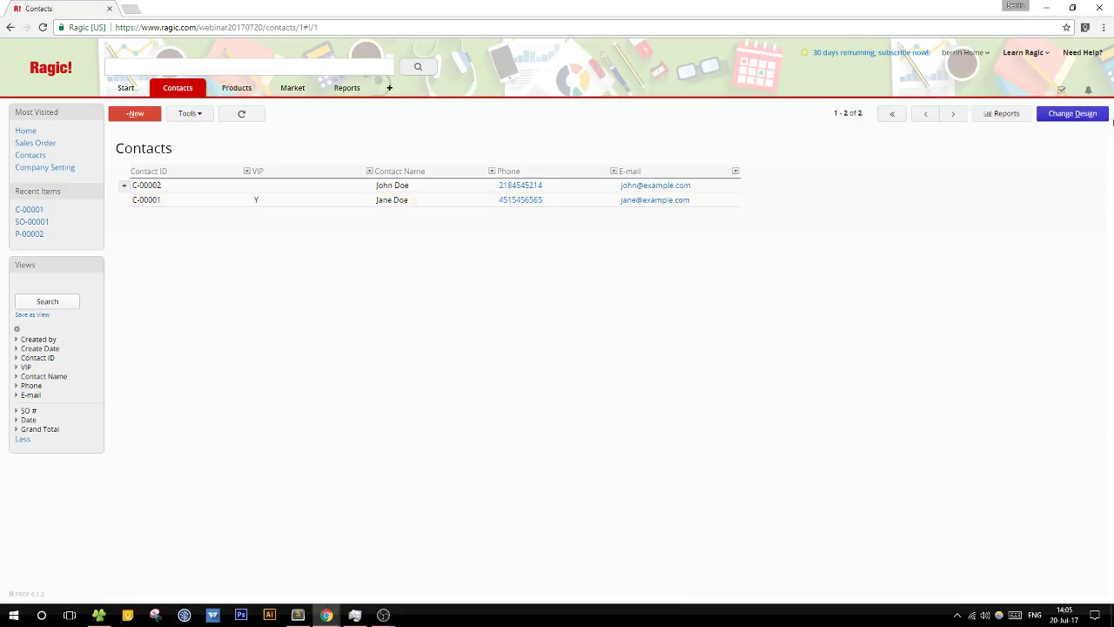
Step: Duplicate the Contacts sheet via Multiple versions so the copy shares the same data
{"action": "left_click", "coordinate": [1072, 113]}
{"action": "left_click", "coordinate": [353, 114]}
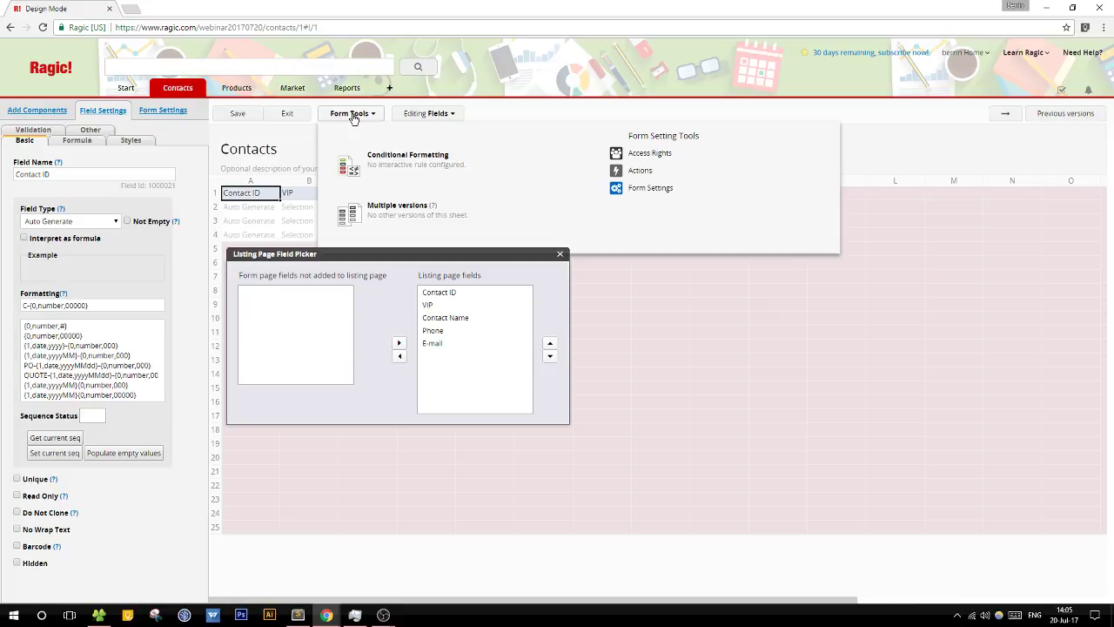
{"action": "left_click", "coordinate": [426, 211]}
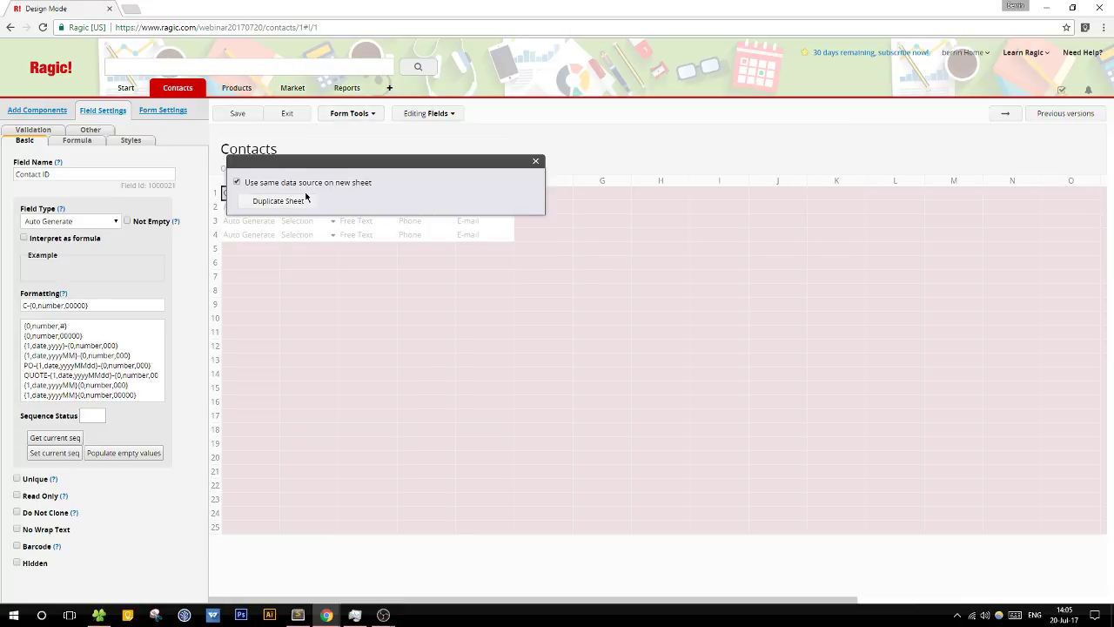
{"action": "left_click", "coordinate": [291, 201]}
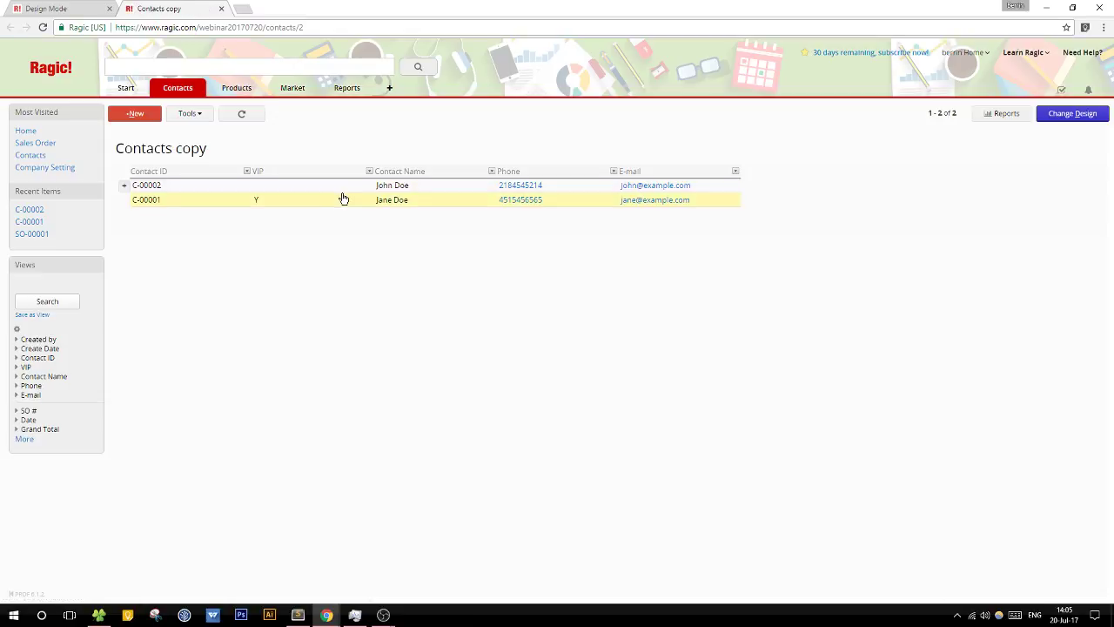
{"action": "left_click", "coordinate": [331, 200]}
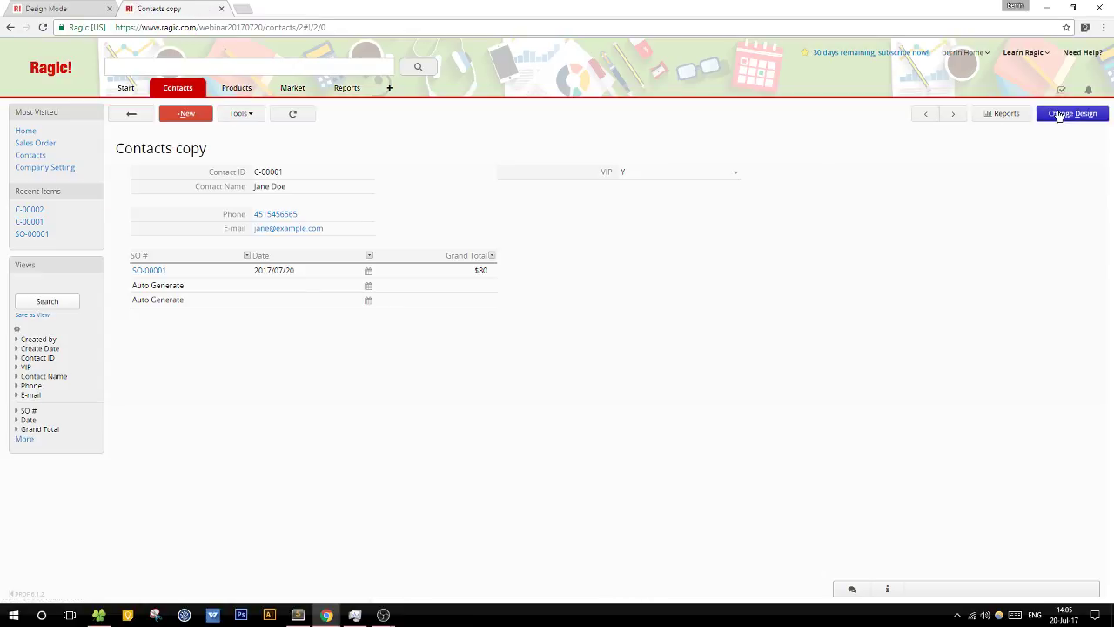
Step: Rename the copied sheet's title to 'VIP Customers' and save the design
{"action": "left_click", "coordinate": [1070, 113]}
{"action": "left_click_drag", "start_coordinate": [340, 152], "coordinate": [199, 166]}
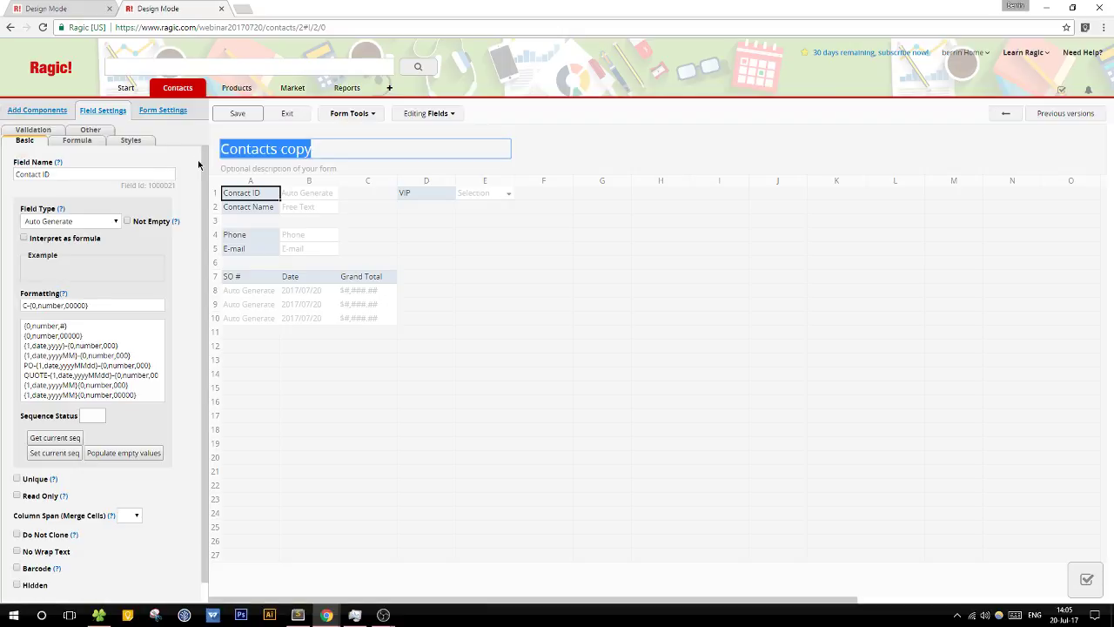
{"action": "type", "text": "VIP Copy"}
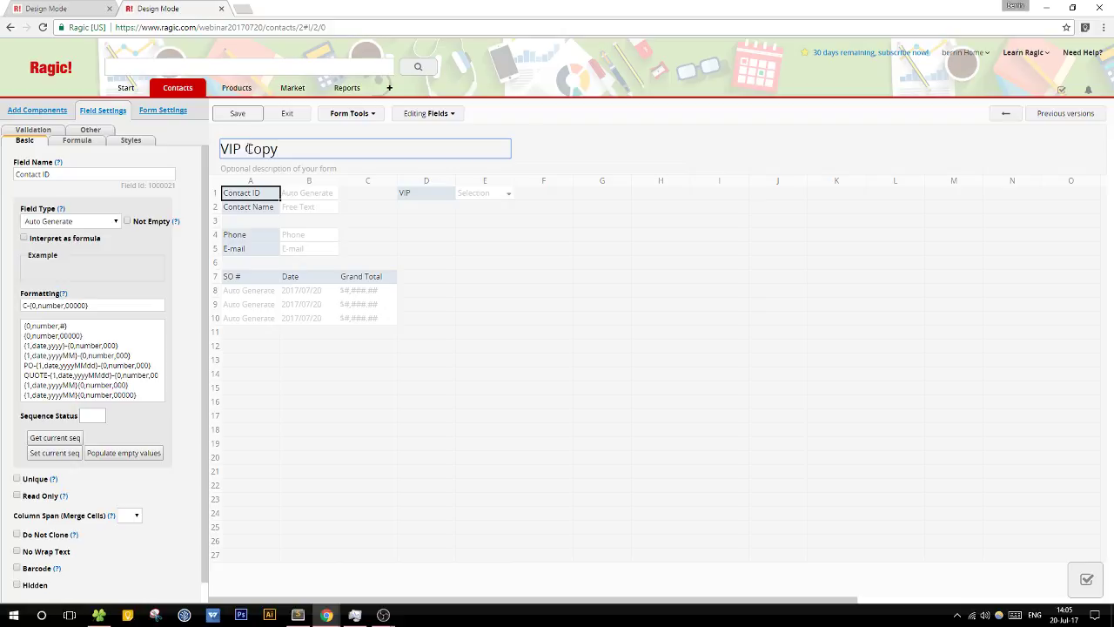
{"action": "left_click_drag", "start_coordinate": [244, 149], "coordinate": [302, 152]}
{"action": "type", "text": "Customers"}
{"action": "left_click", "coordinate": [250, 118]}
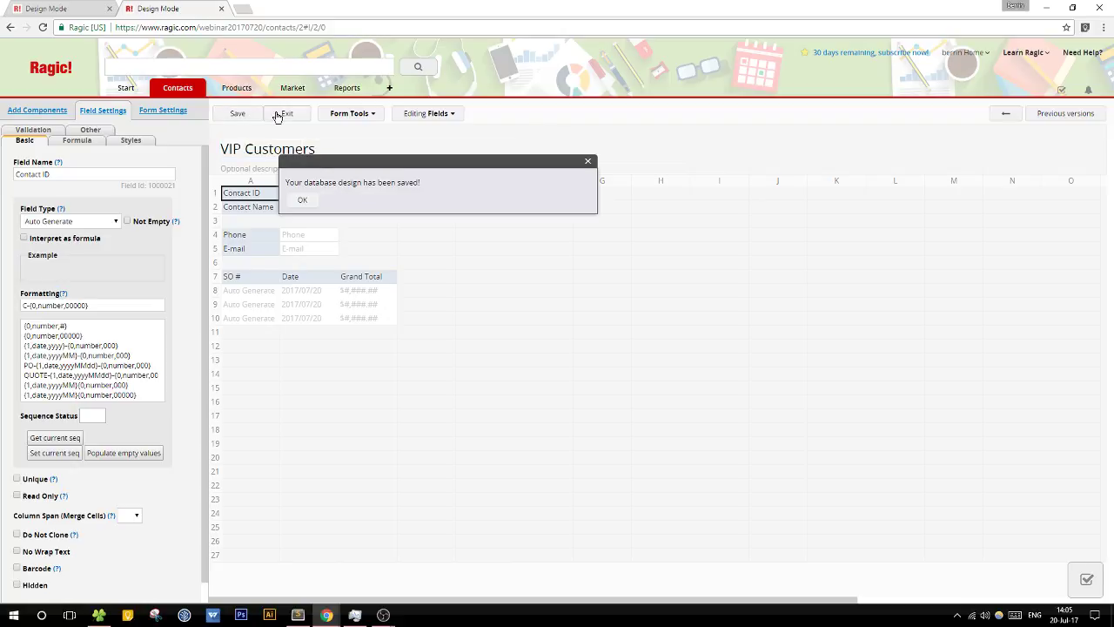
{"action": "left_click", "coordinate": [276, 116]}
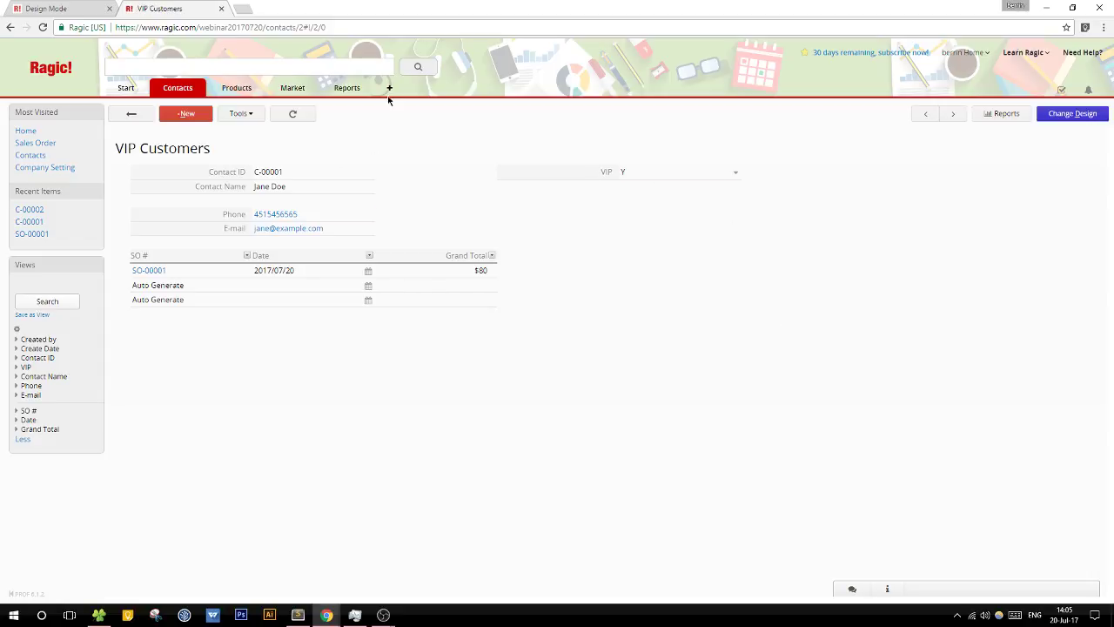
Step: Correct the VIP contact's surname in Contact Name and save the record
{"action": "left_click", "coordinate": [308, 185]}
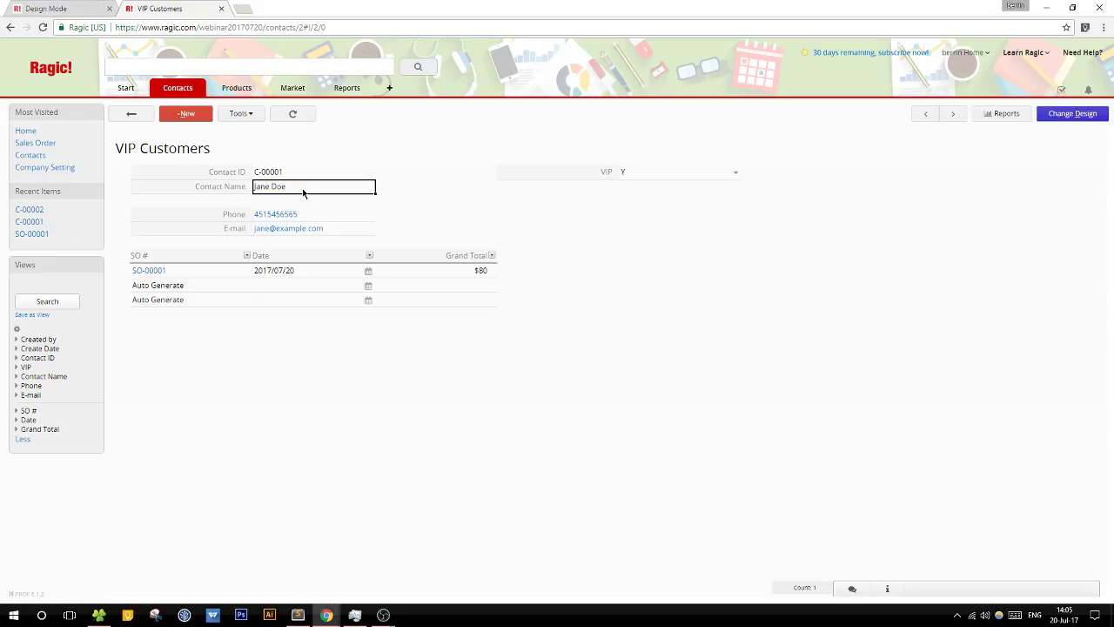
{"action": "key", "text": "BackSpace"}
{"action": "key", "text": "BackSpace"}
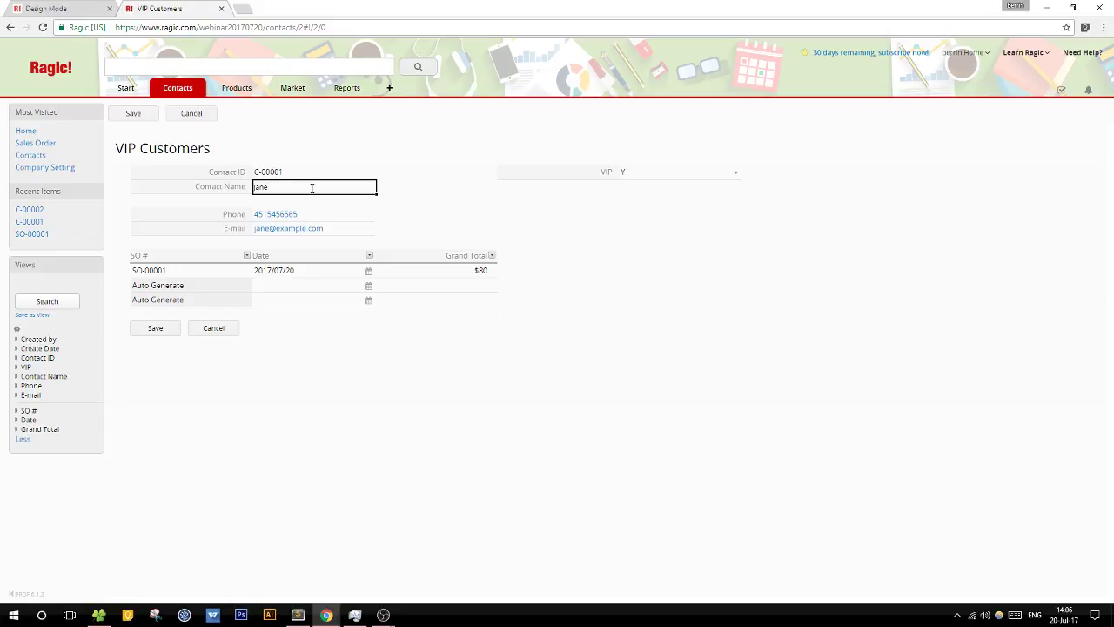
{"action": "type", "text": "Smith"}
{"action": "left_click", "coordinate": [141, 116]}
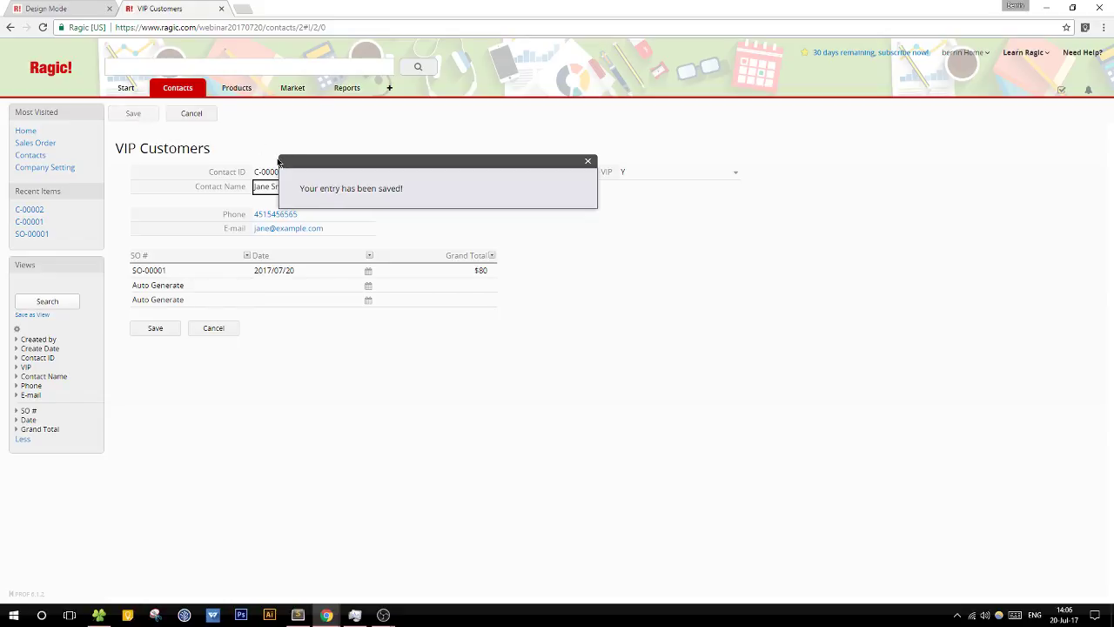
Step: Check the original Contacts sheet, then filter the VIP Customers list to VIP = Y
{"action": "left_click", "coordinate": [70, 8]}
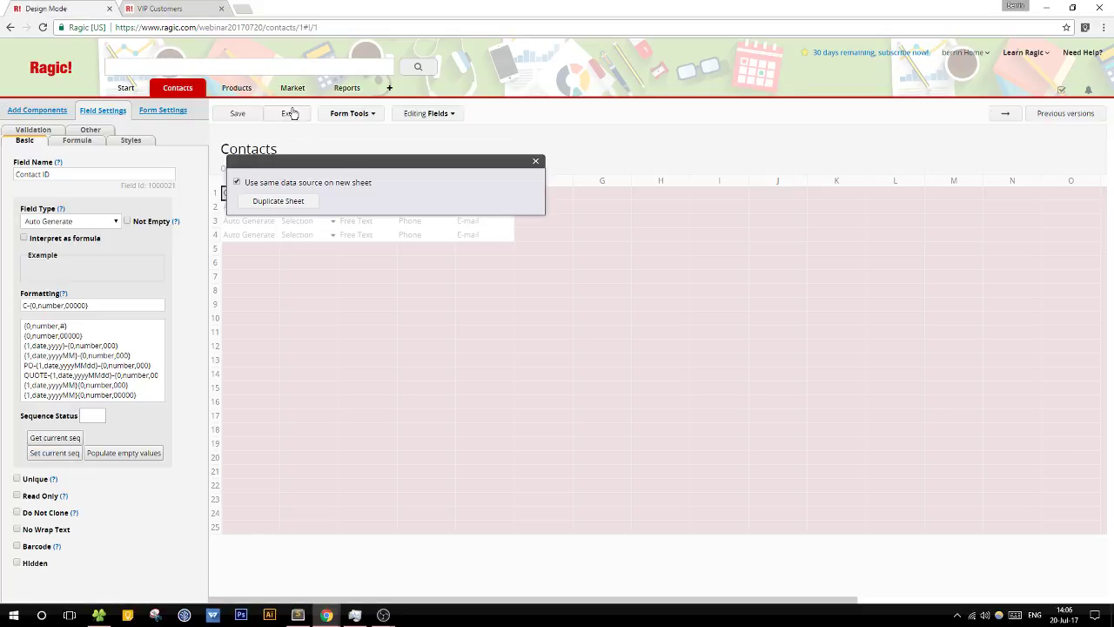
{"action": "left_click", "coordinate": [289, 114]}
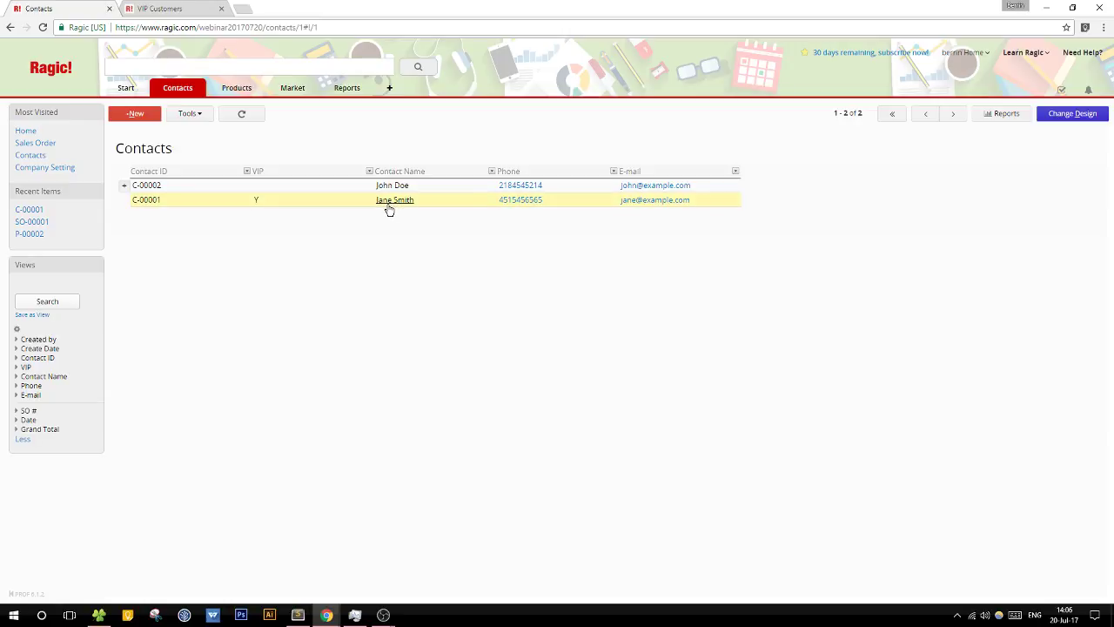
{"action": "left_click", "coordinate": [177, 11]}
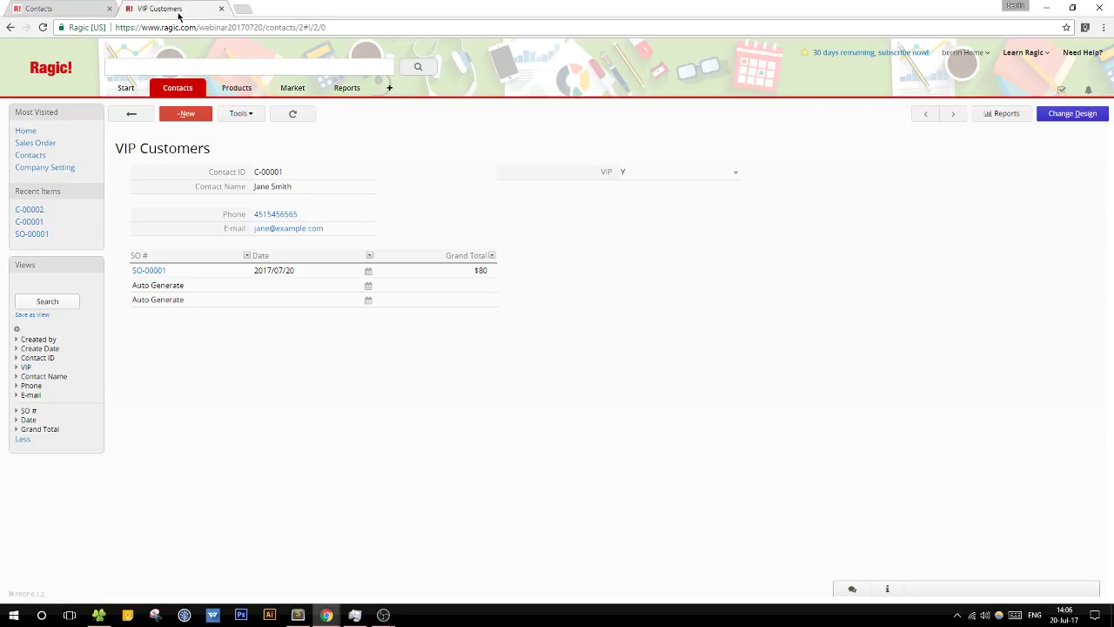
{"action": "left_click", "coordinate": [132, 114]}
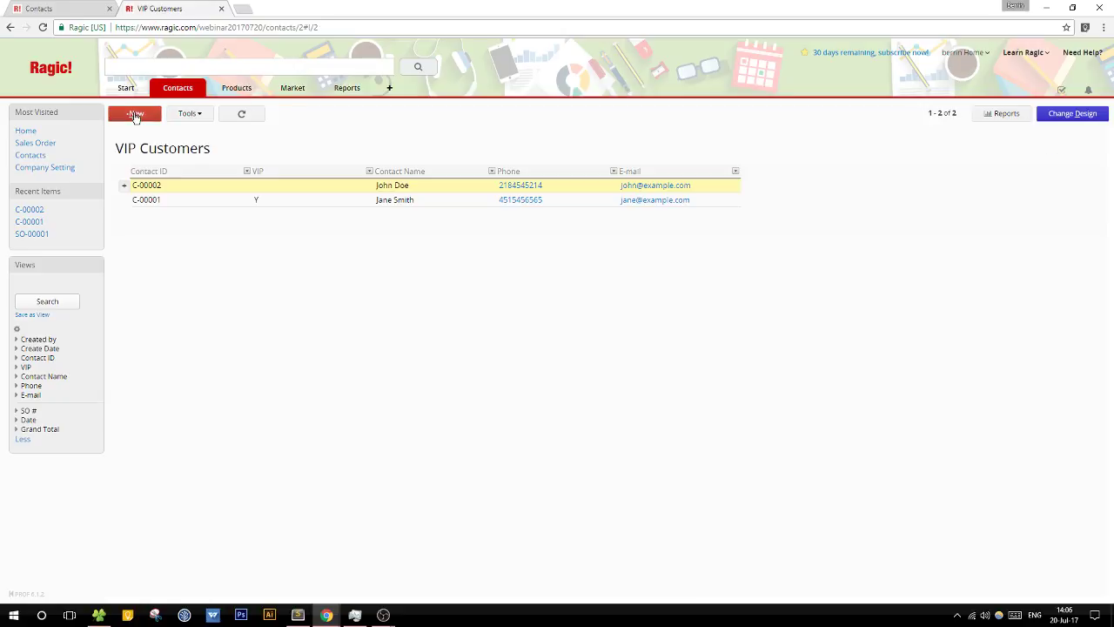
{"action": "left_click", "coordinate": [26, 366]}
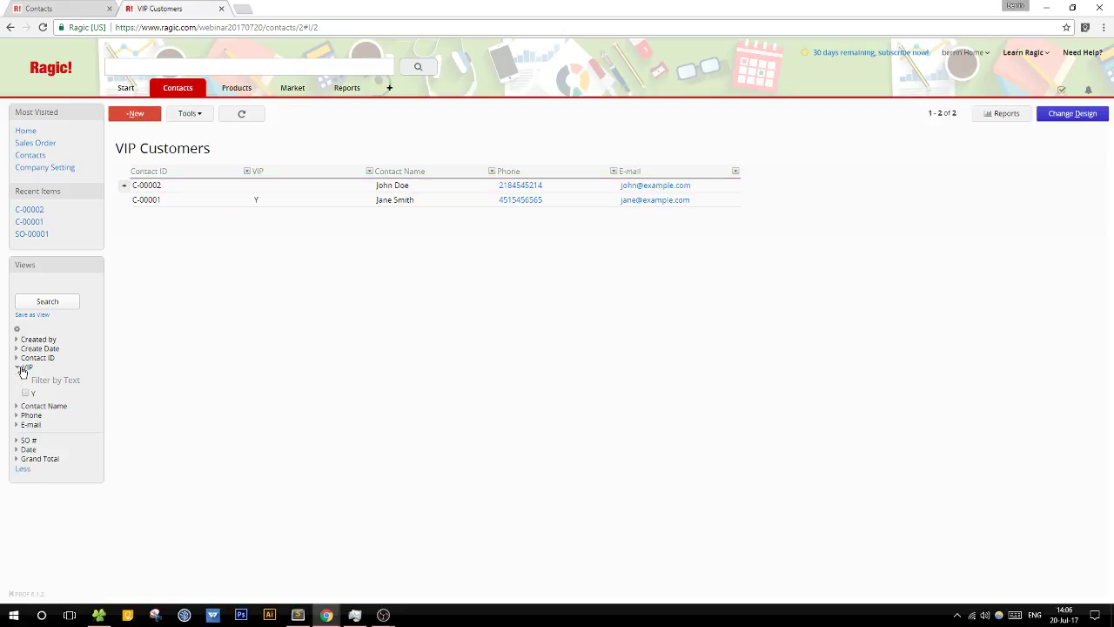
{"action": "left_click", "coordinate": [43, 303]}
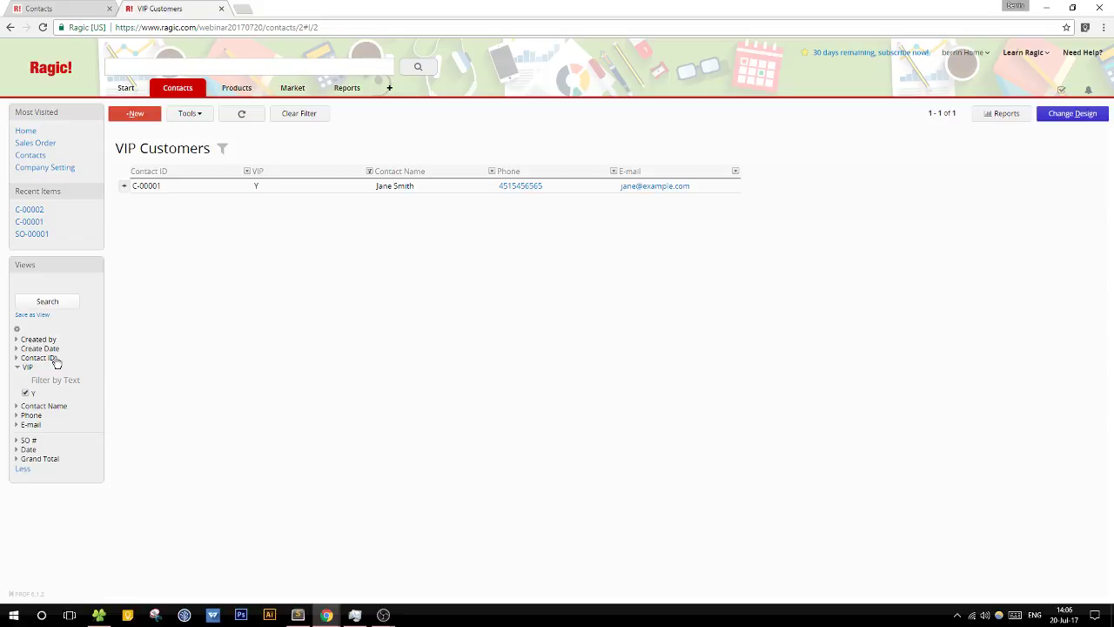
Step: Save the VIP = Y filter as a new Fixed Filter view on VIP Customers
{"action": "left_click", "coordinate": [34, 316]}
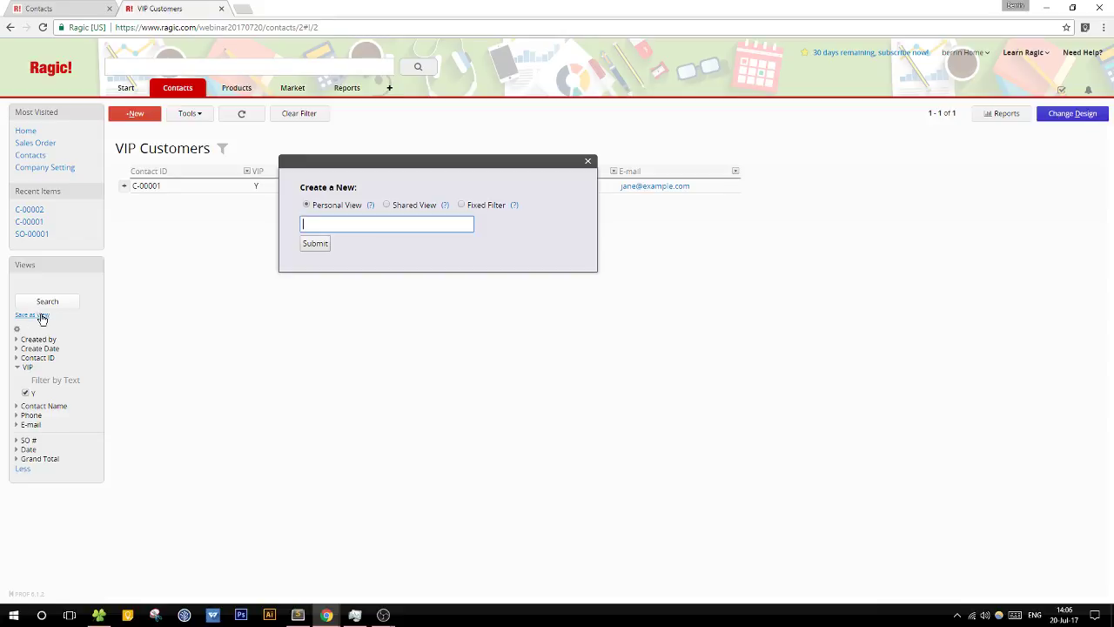
{"action": "left_click_drag", "start_coordinate": [424, 167], "coordinate": [405, 242]}
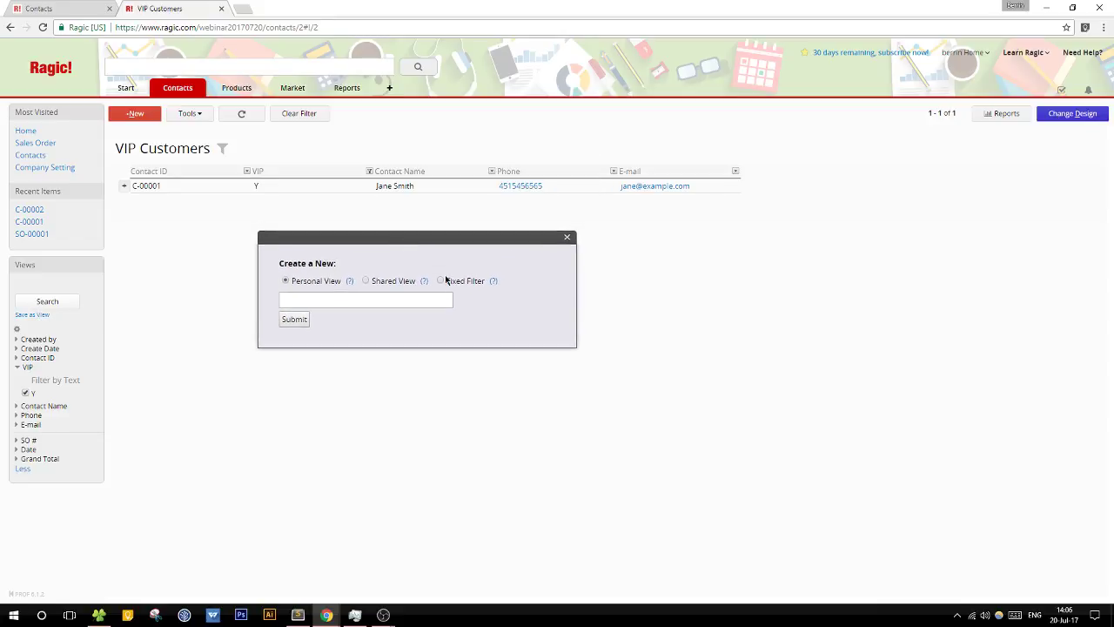
{"action": "left_click", "coordinate": [447, 282]}
{"action": "left_click", "coordinate": [295, 224]}
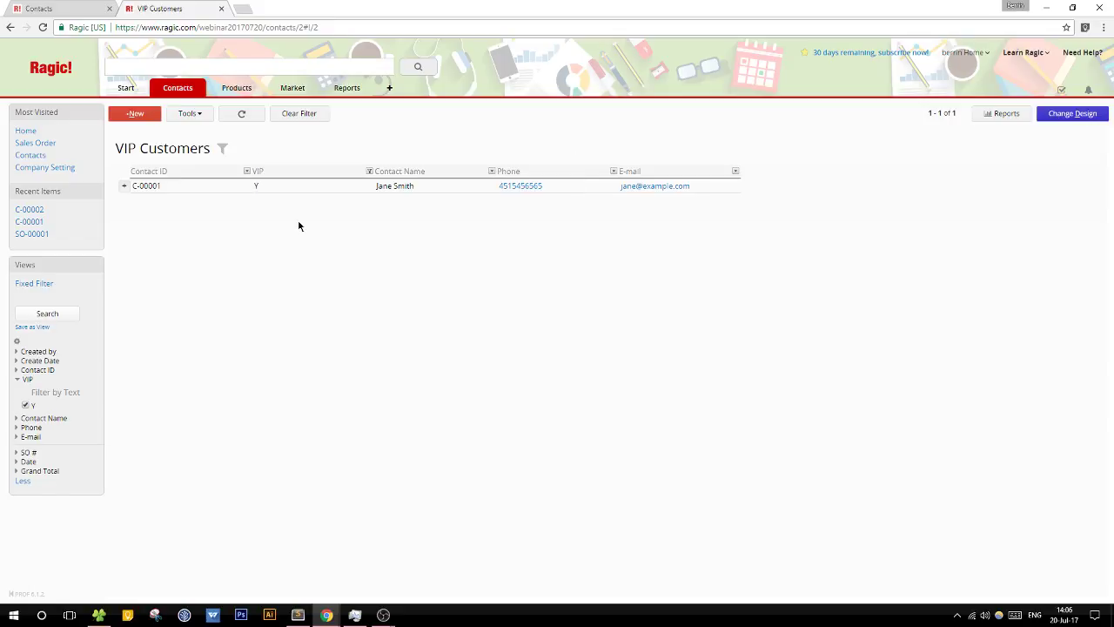
{"action": "mouse_move", "coordinate": [35, 286]}
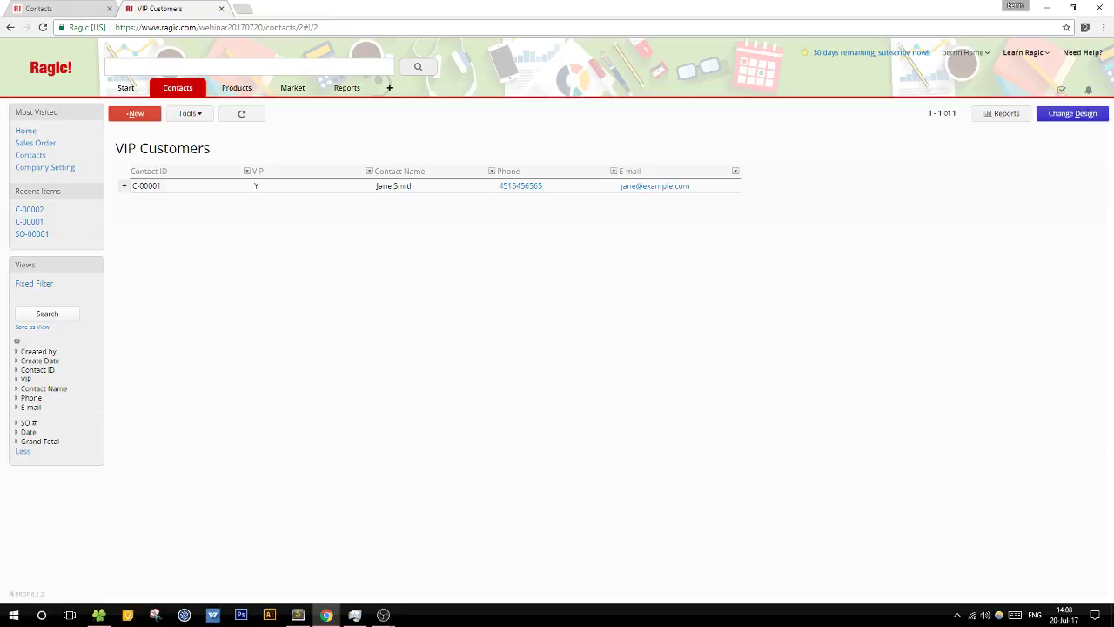
Step: Create a new sheet named 'Lab Sample' under the Products tab
{"action": "left_click", "coordinate": [389, 88]}
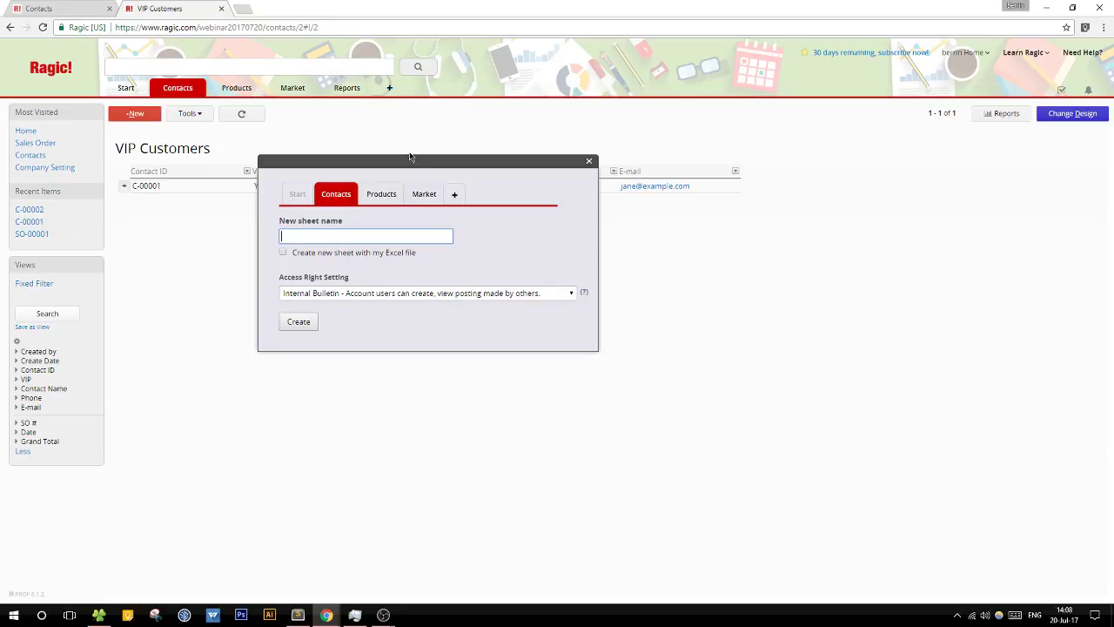
{"action": "left_click", "coordinate": [375, 199]}
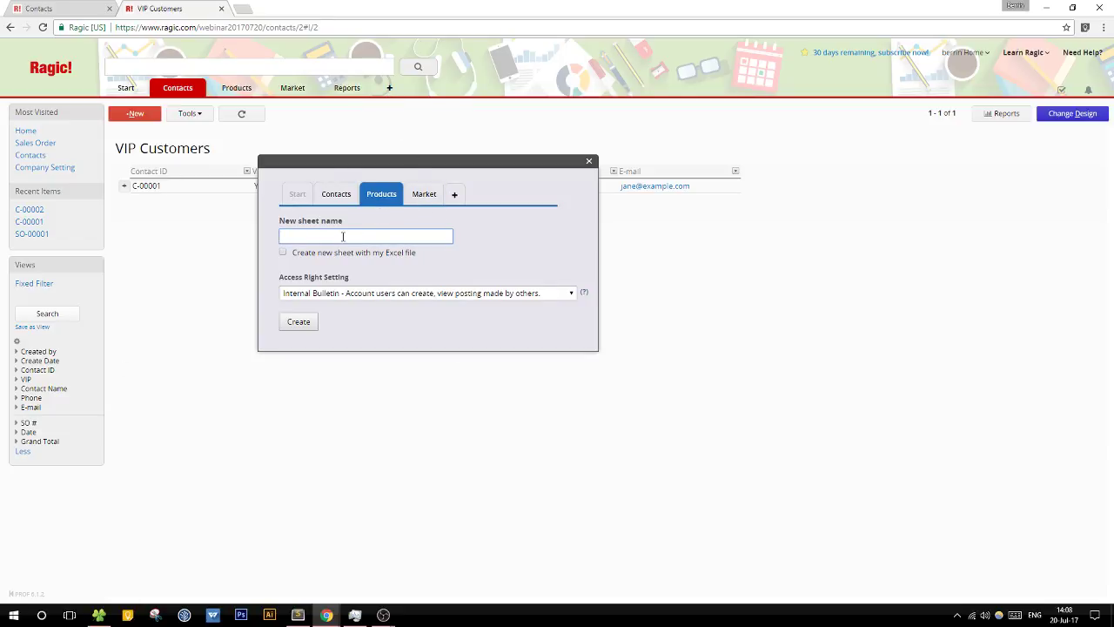
{"action": "type", "text": "Lab Sample"}
{"action": "left_click", "coordinate": [317, 323]}
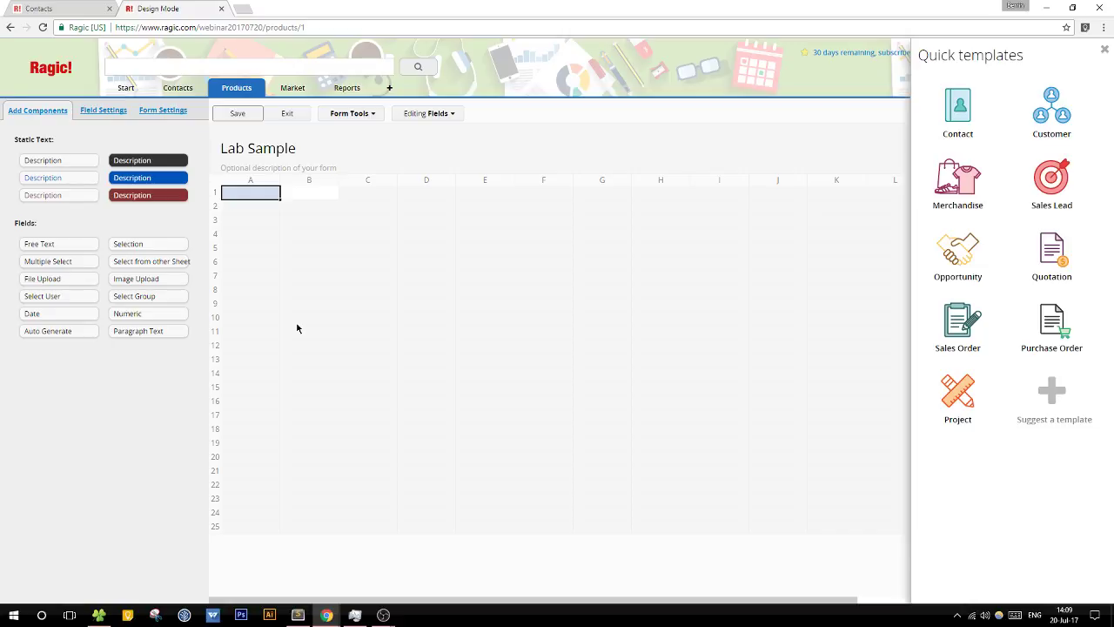
Step: Enter the field names Product ID and Component A in the first design cells
{"action": "type", "text": "Product"}
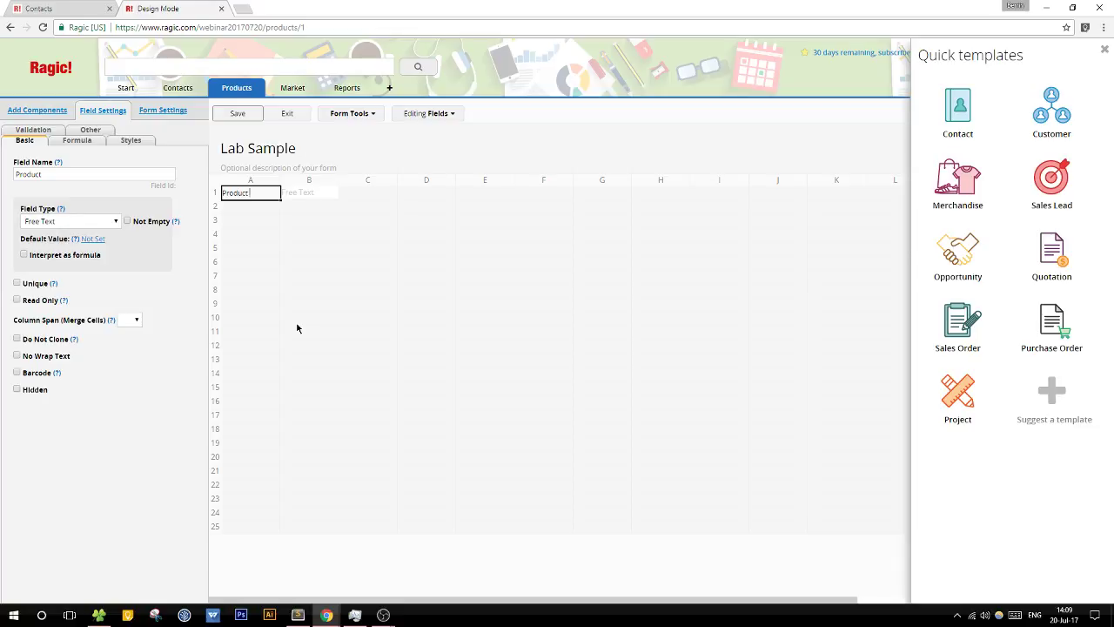
{"action": "type", "text": "ID"}
{"action": "key", "text": "Return"}
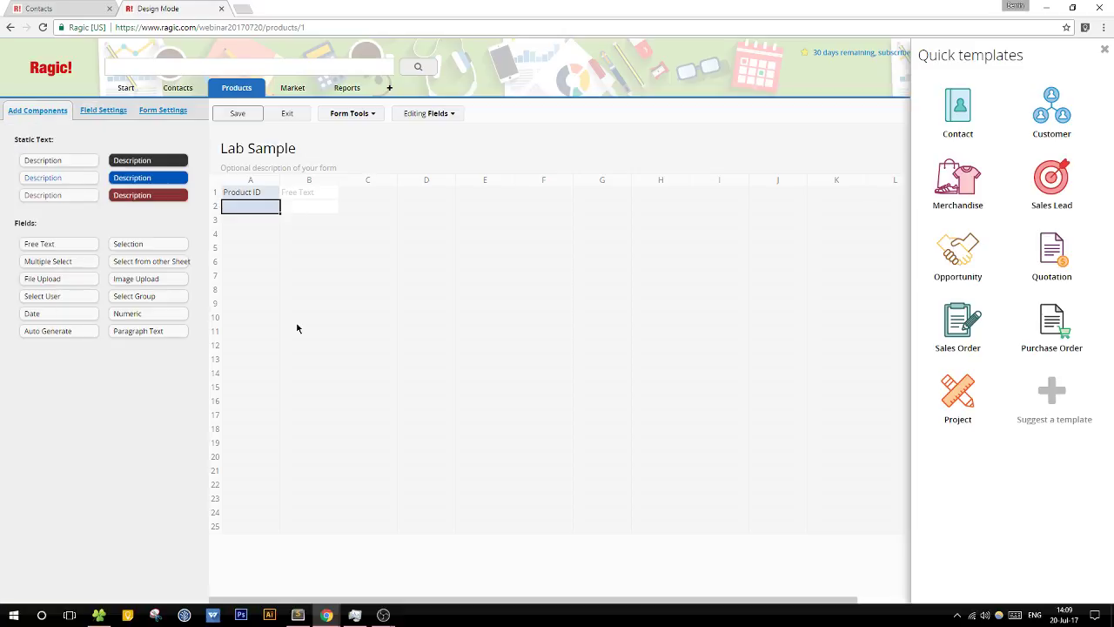
{"action": "type", "text": "Co"}
{"action": "key", "text": "BackSpace"}
{"action": "key", "text": "BackSpace"}
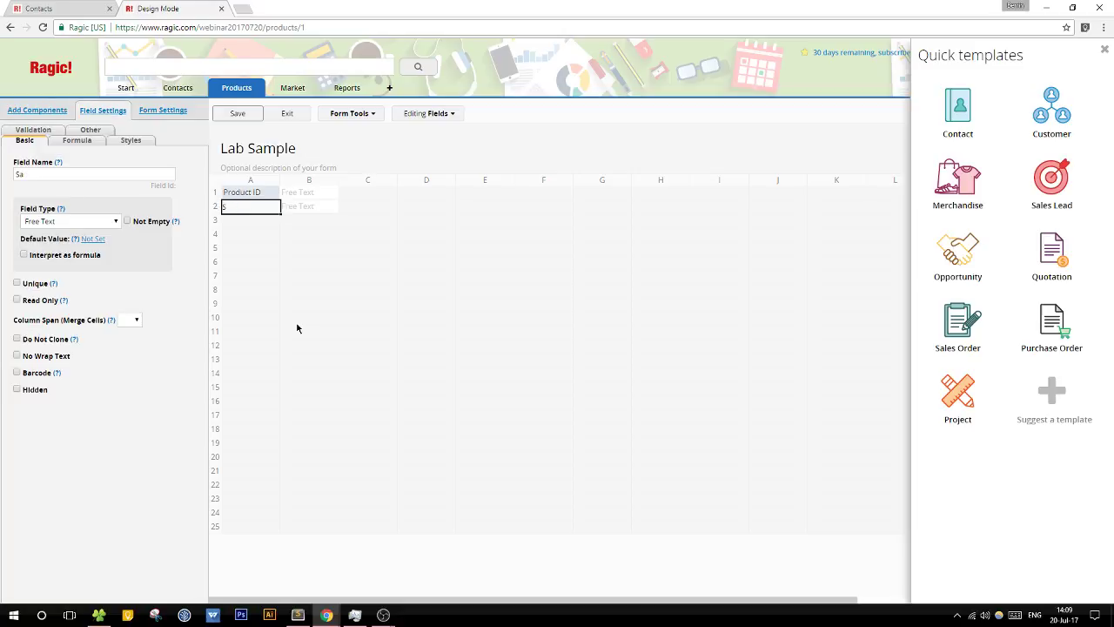
{"action": "type", "text": "Component A"}
{"action": "key", "text": "Return"}
Step: Add Component B and Component C fields and save the Lab Sample form design
{"action": "type", "text": "Component B"}
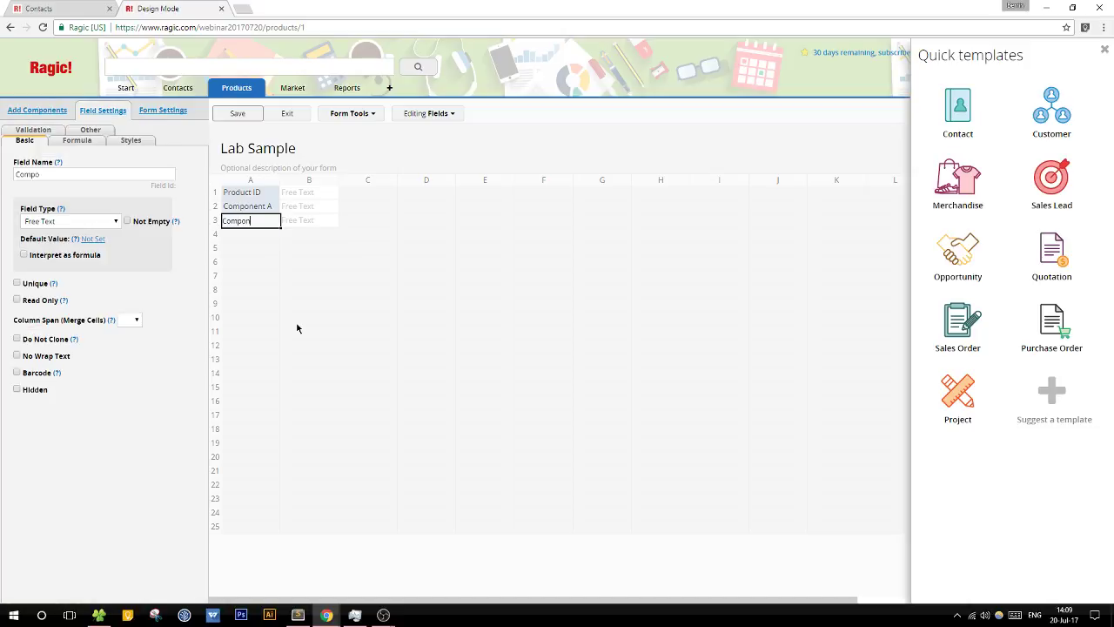
{"action": "key", "text": "Return"}
{"action": "type", "text": "Con"}
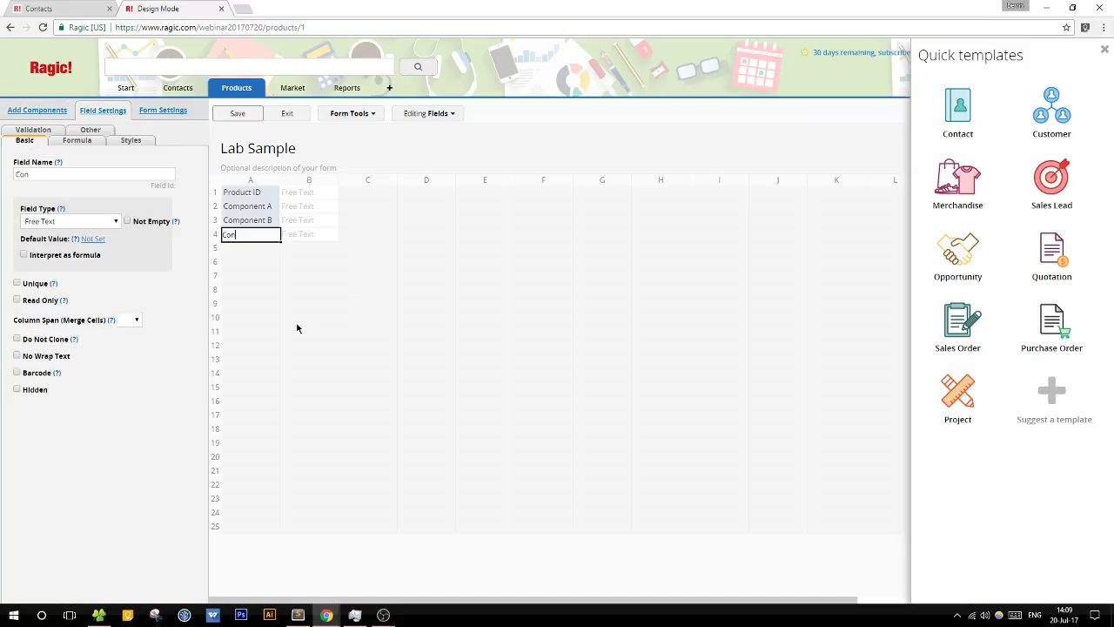
{"action": "type", "text": "mponent C"}
{"action": "left_click", "coordinate": [242, 193]}
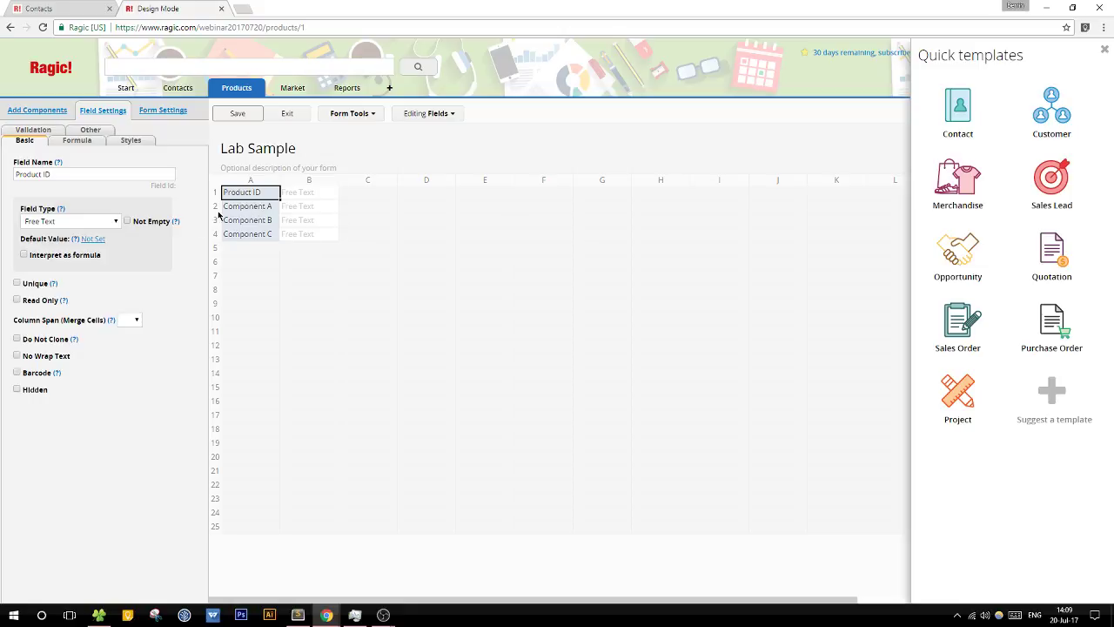
{"action": "left_click", "coordinate": [236, 113]}
Step: Enter a Lab Sample record with Component A 10, Component B red and Component C circle, and save it
{"action": "left_click", "coordinate": [287, 116]}
{"action": "left_click", "coordinate": [353, 188]}
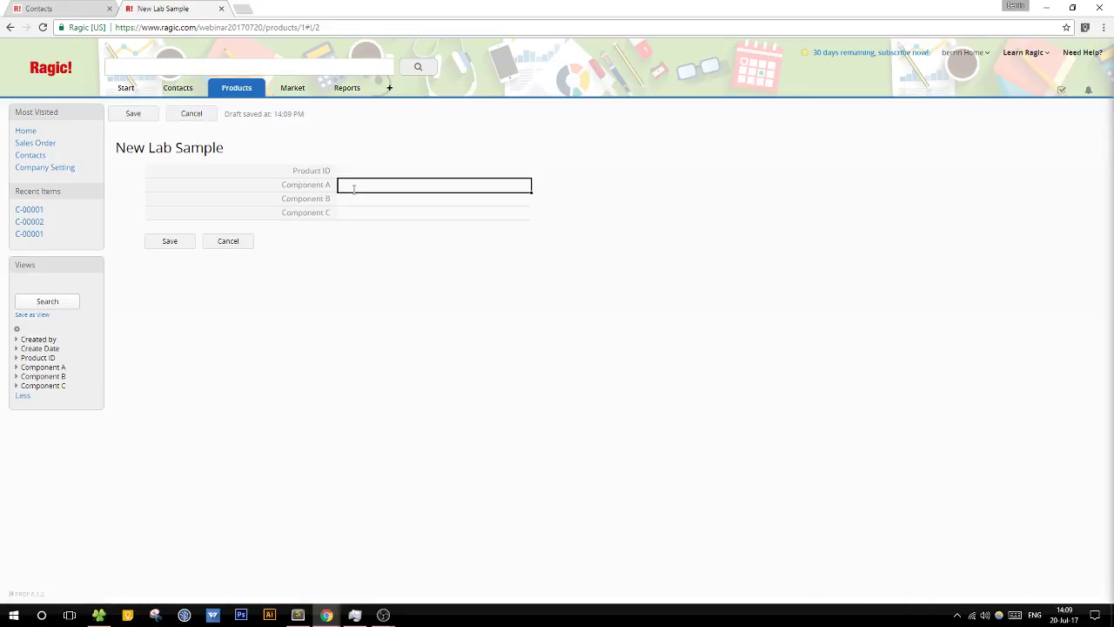
{"action": "type", "text": "10"}
{"action": "left_click", "coordinate": [355, 197]}
{"action": "type", "text": "red"}
{"action": "key", "text": "Tab"}
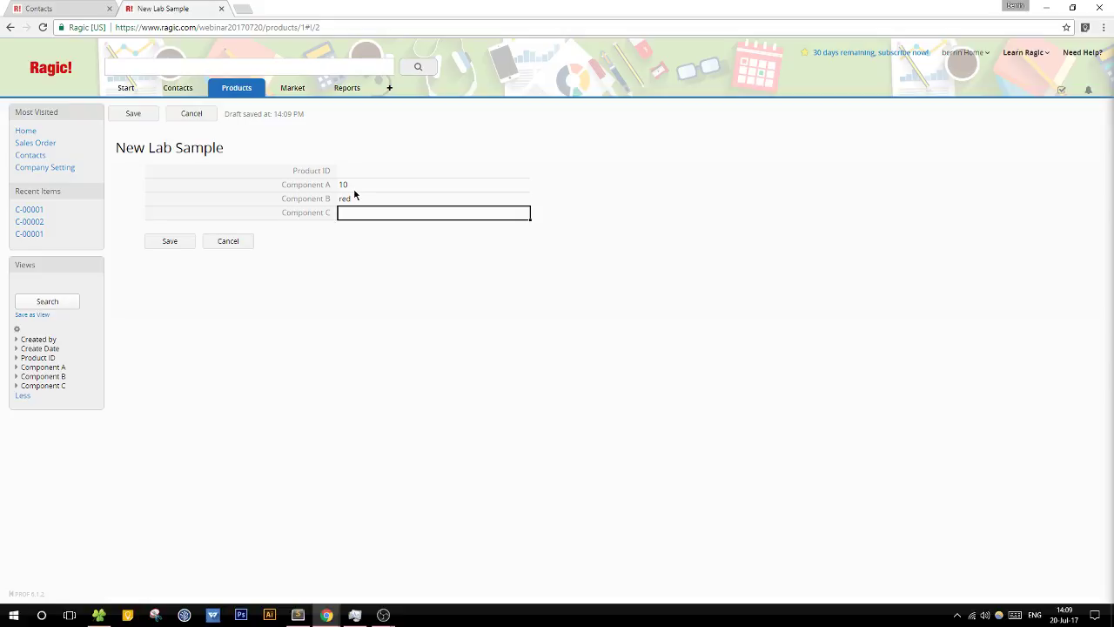
{"action": "type", "text": "circle"}
{"action": "left_click", "coordinate": [170, 242]}
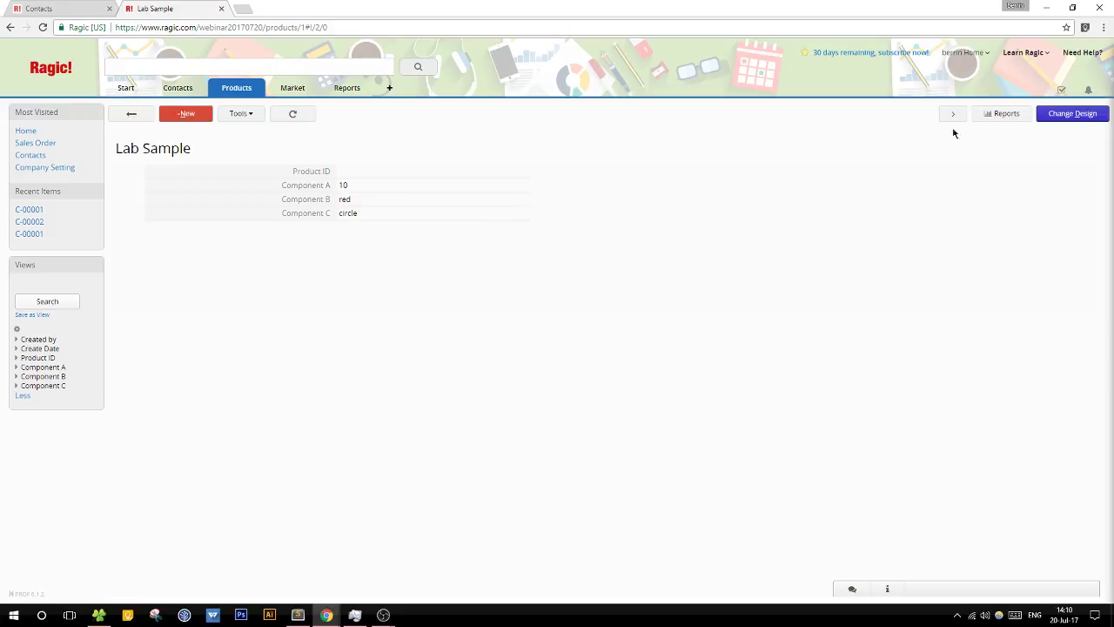
{"action": "left_click", "coordinate": [1073, 115]}
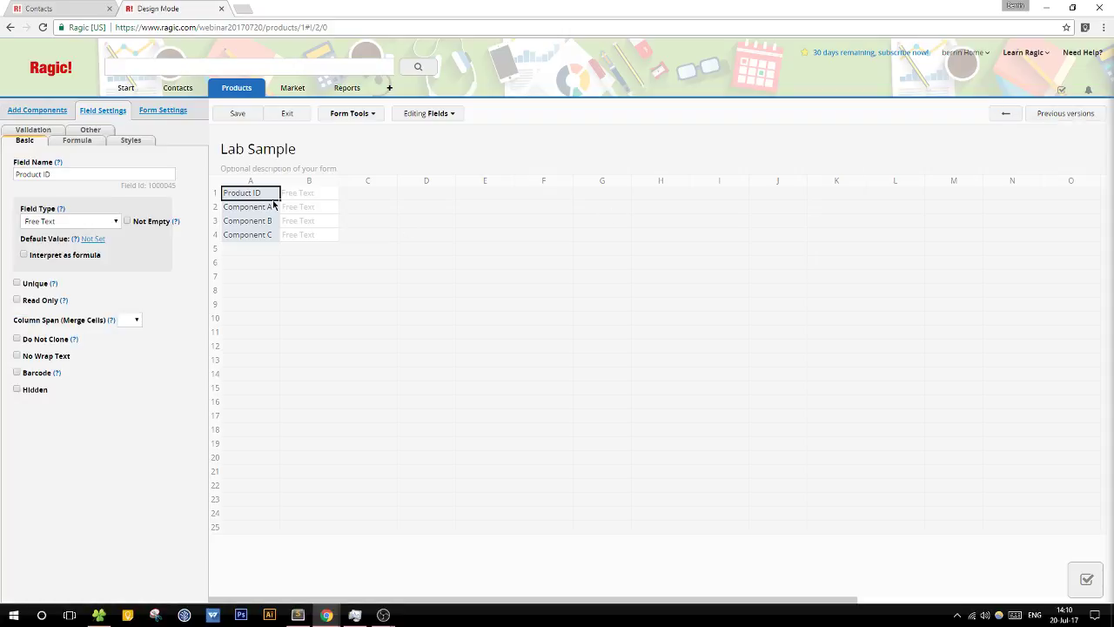
Step: Give the Product ID field the formula A2+"-"+A3+"-"+A4
{"action": "left_click", "coordinate": [82, 142]}
{"action": "left_click", "coordinate": [76, 176]}
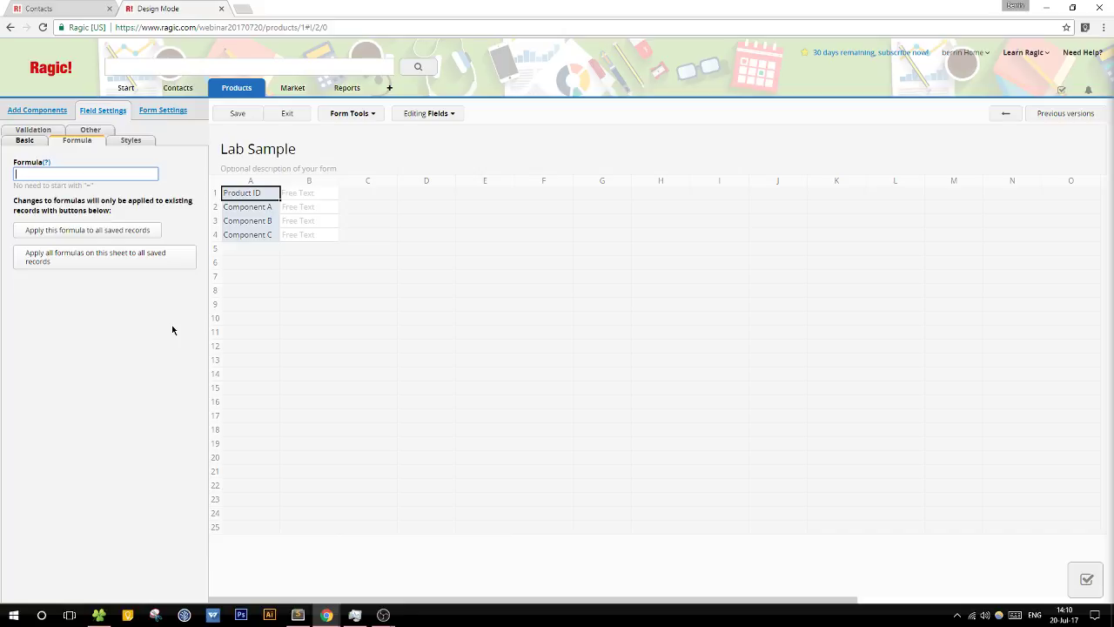
{"action": "type", "text": "A1+"}
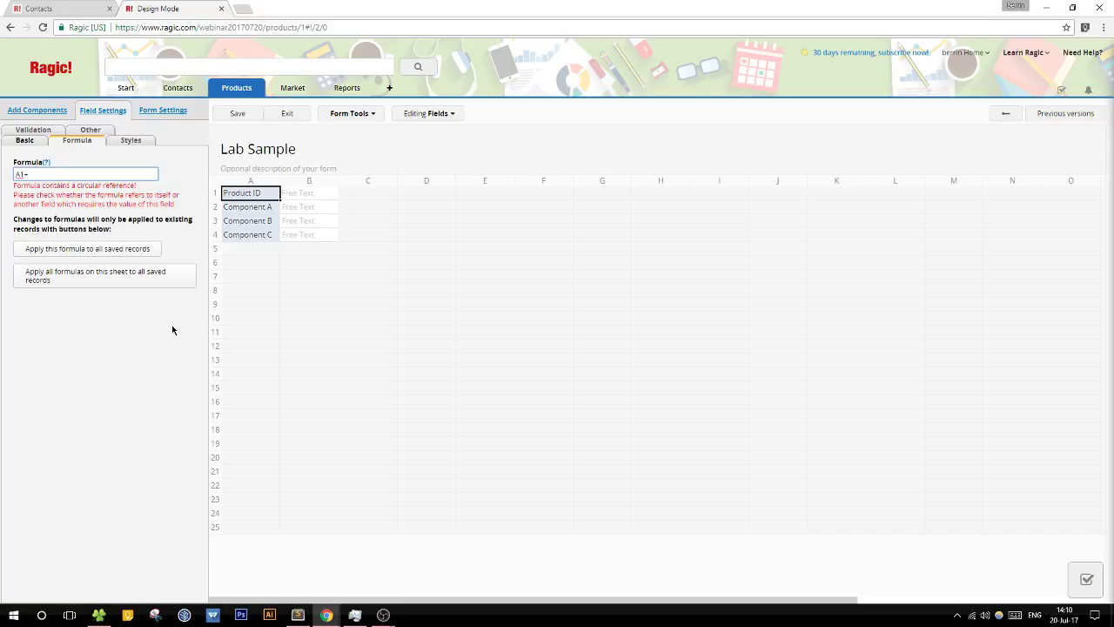
{"action": "key", "text": "BackSpace"}
{"action": "key", "text": "BackSpace"}
{"action": "type", "text": "2+"}
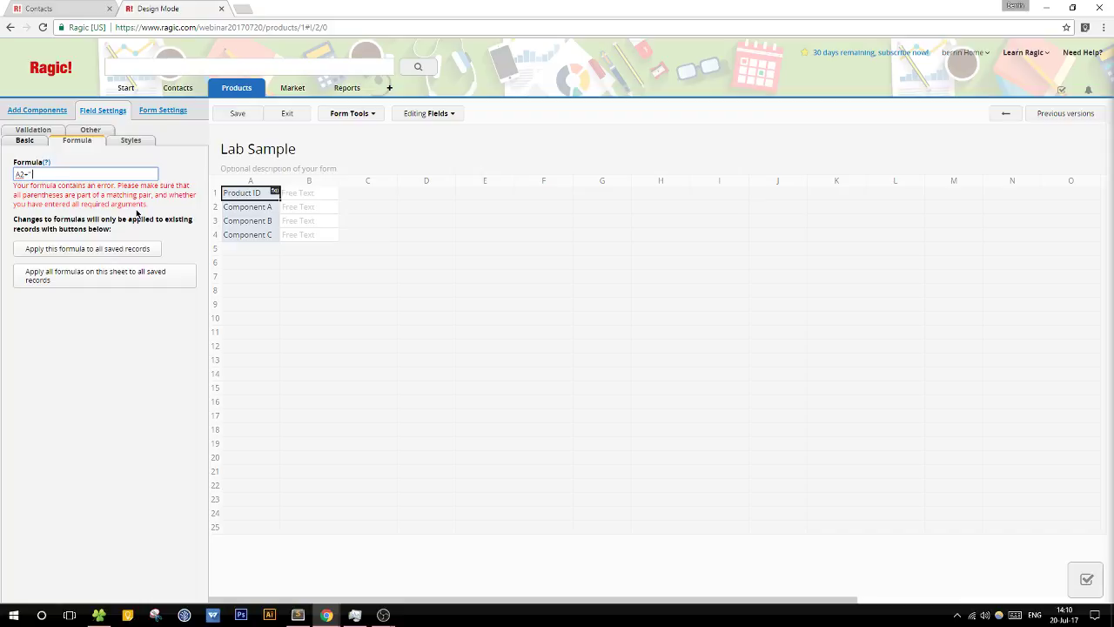
{"action": "type", "text": "\"-"}
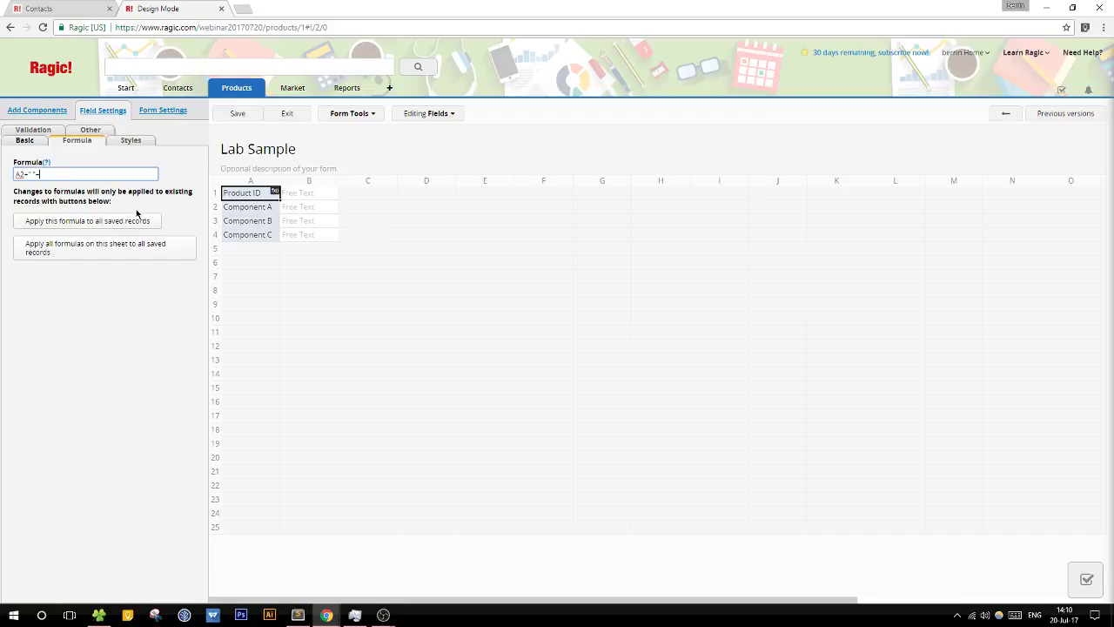
{"action": "type", "text": "A3-\" \"-"}
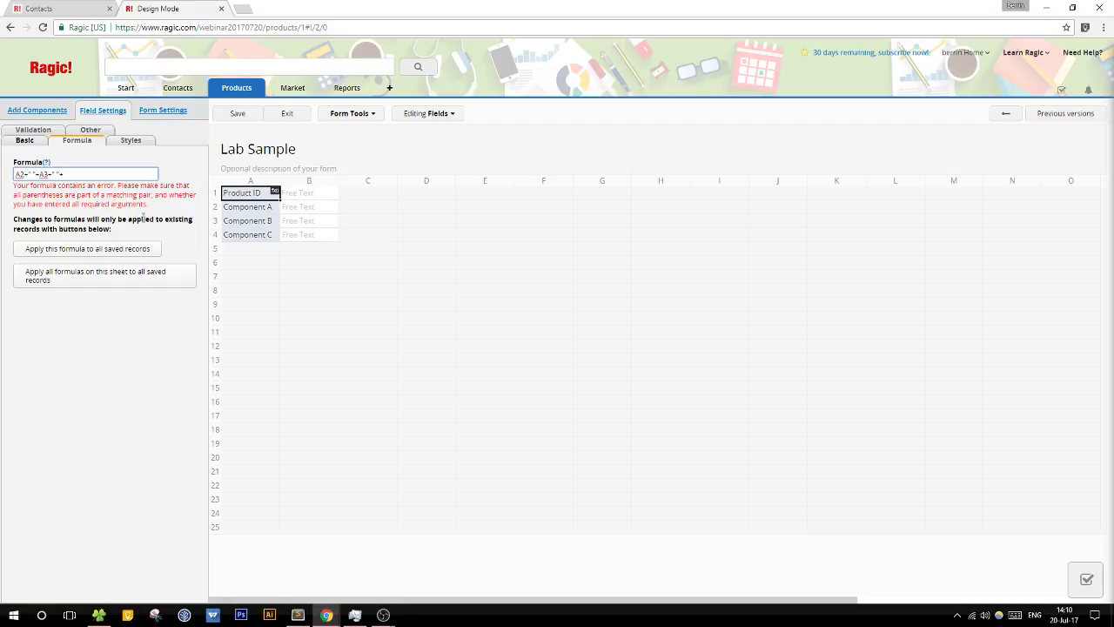
{"action": "type", "text": "A4"}
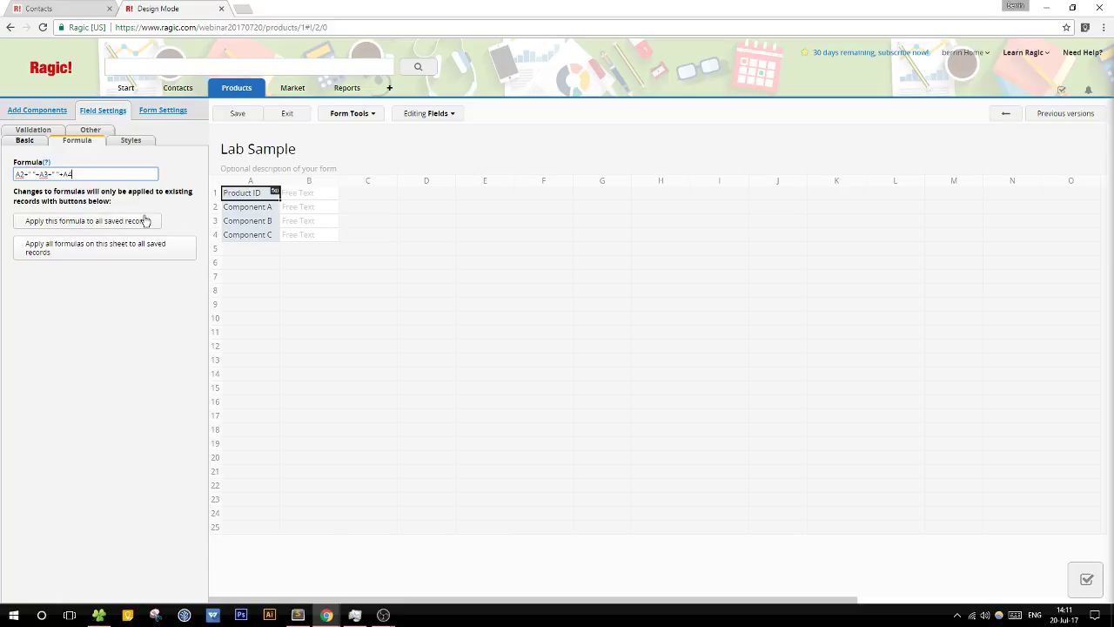
Step: Save the design, recalculate the formula for all saved records, and exit design mode
{"action": "left_click", "coordinate": [240, 117]}
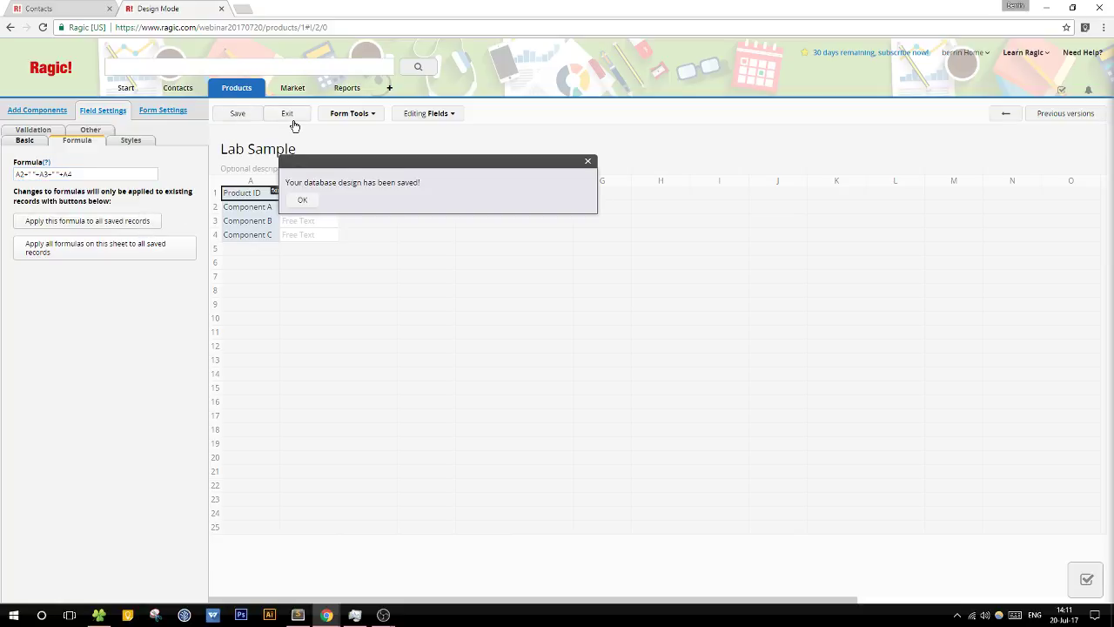
{"action": "left_click", "coordinate": [119, 231]}
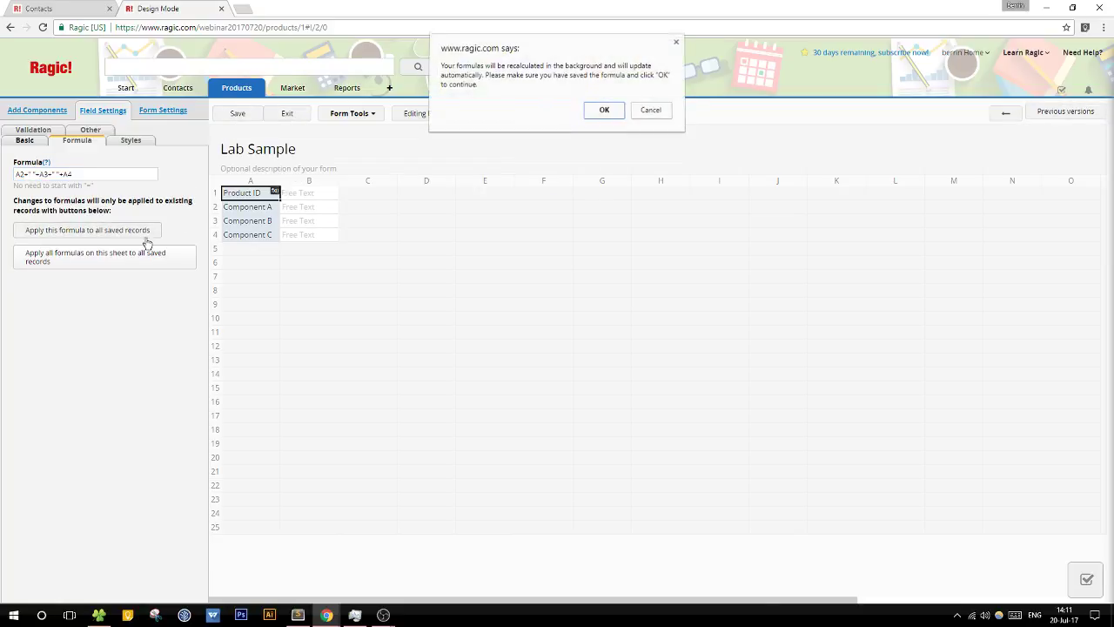
{"action": "left_click", "coordinate": [592, 115]}
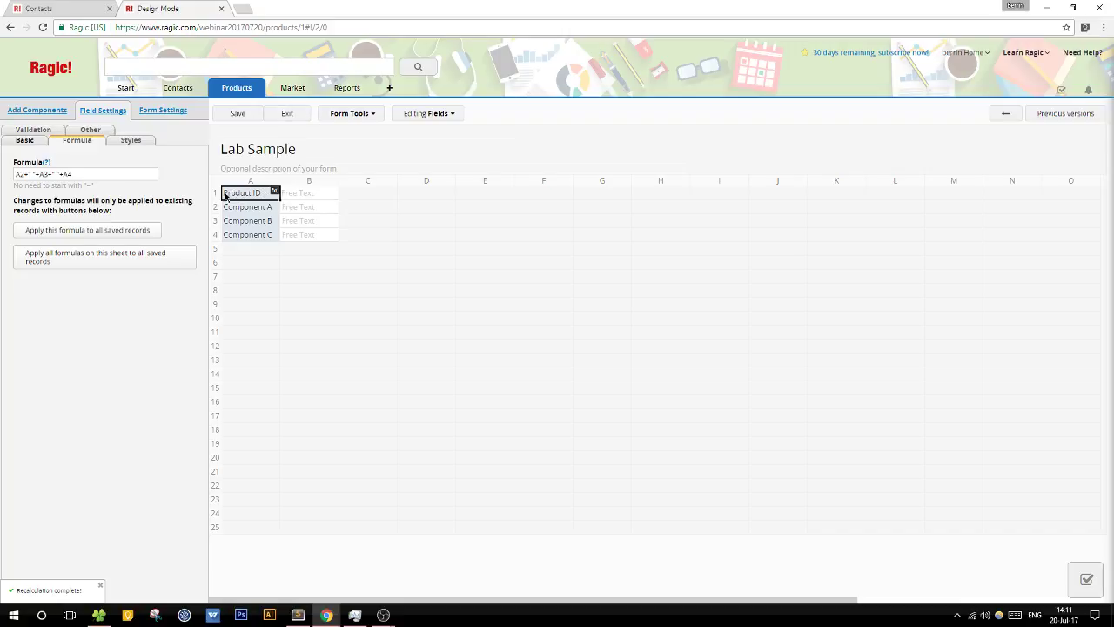
{"action": "left_click", "coordinate": [236, 113]}
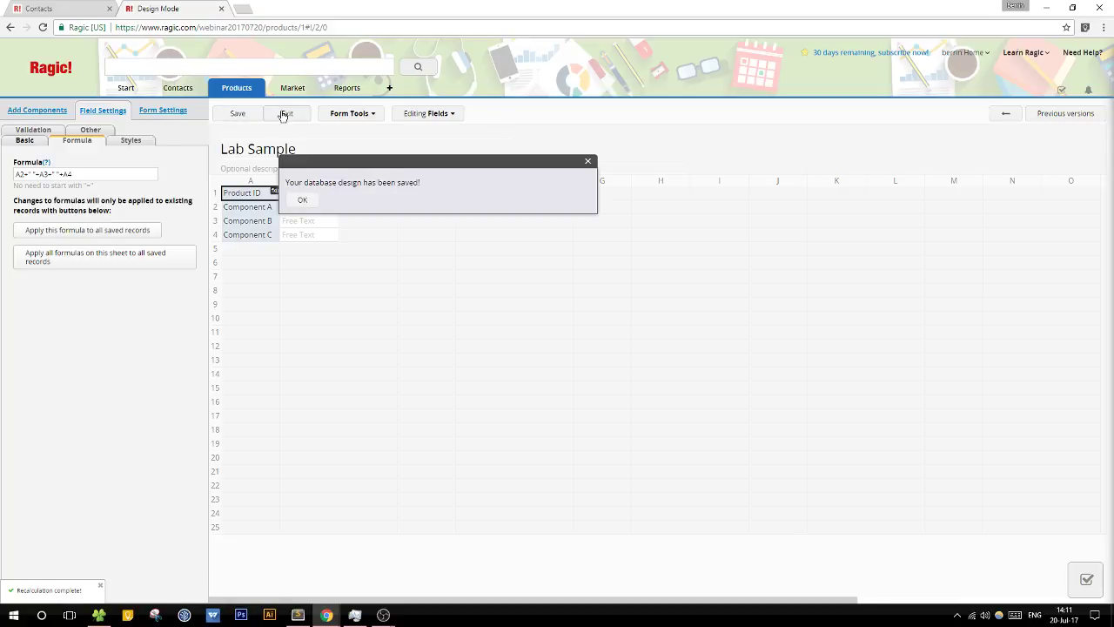
{"action": "left_click", "coordinate": [285, 113]}
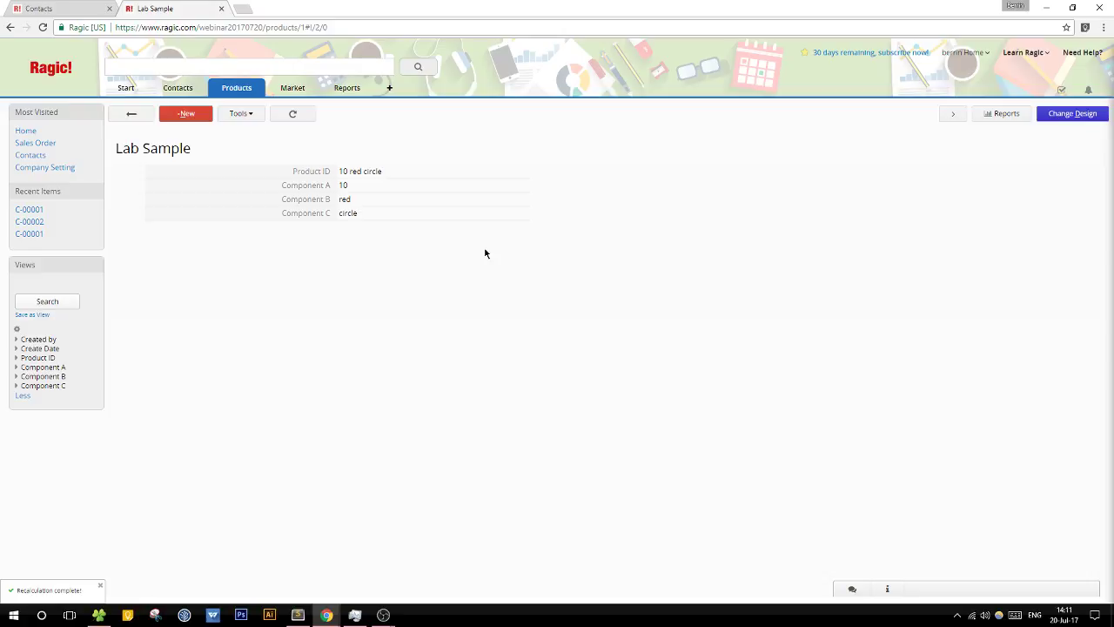
Step: Add fields Comp A, Comp B, Comp C and ID across cells A6–D6
{"action": "left_click", "coordinate": [1050, 113]}
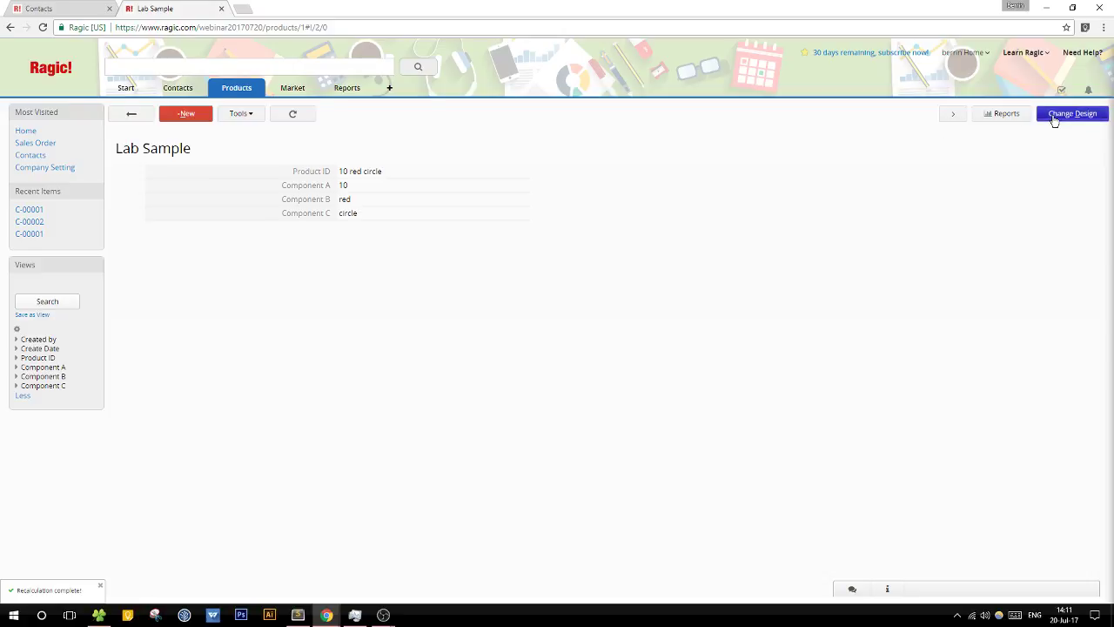
{"action": "left_click", "coordinate": [266, 269]}
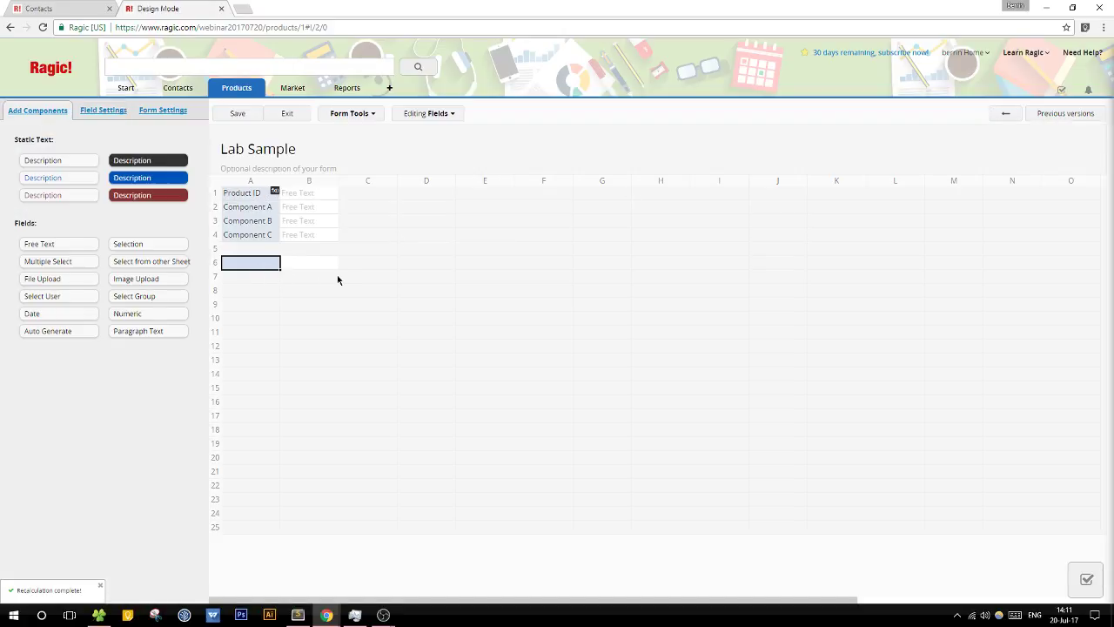
{"action": "type", "text": "Comp"}
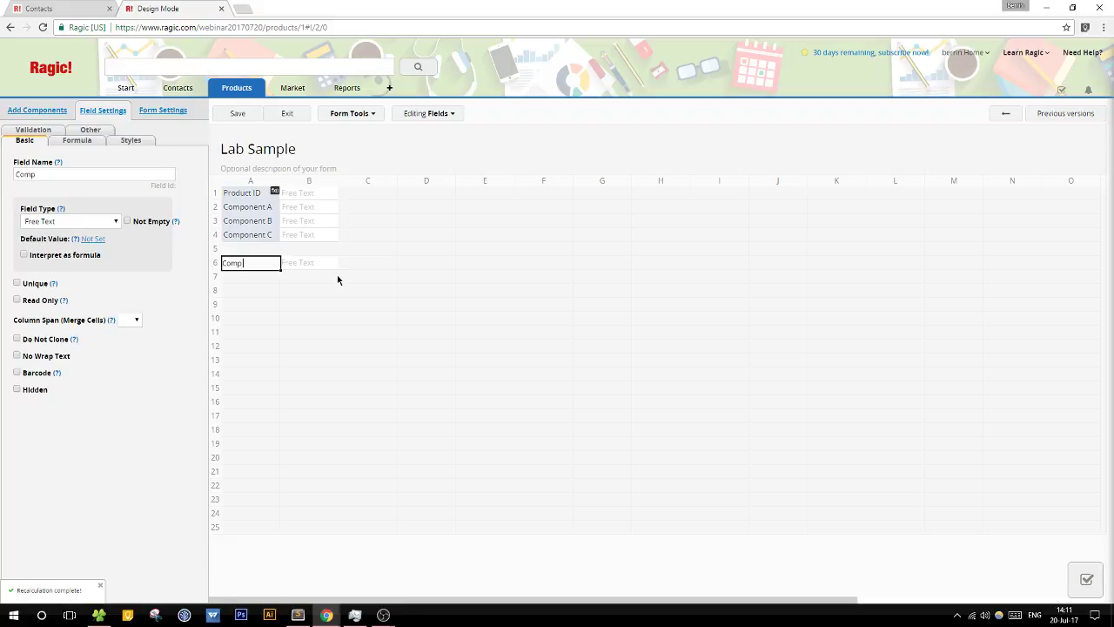
{"action": "type", "text": " A"}
{"action": "key", "text": "Tab"}
{"action": "type", "text": "Co"}
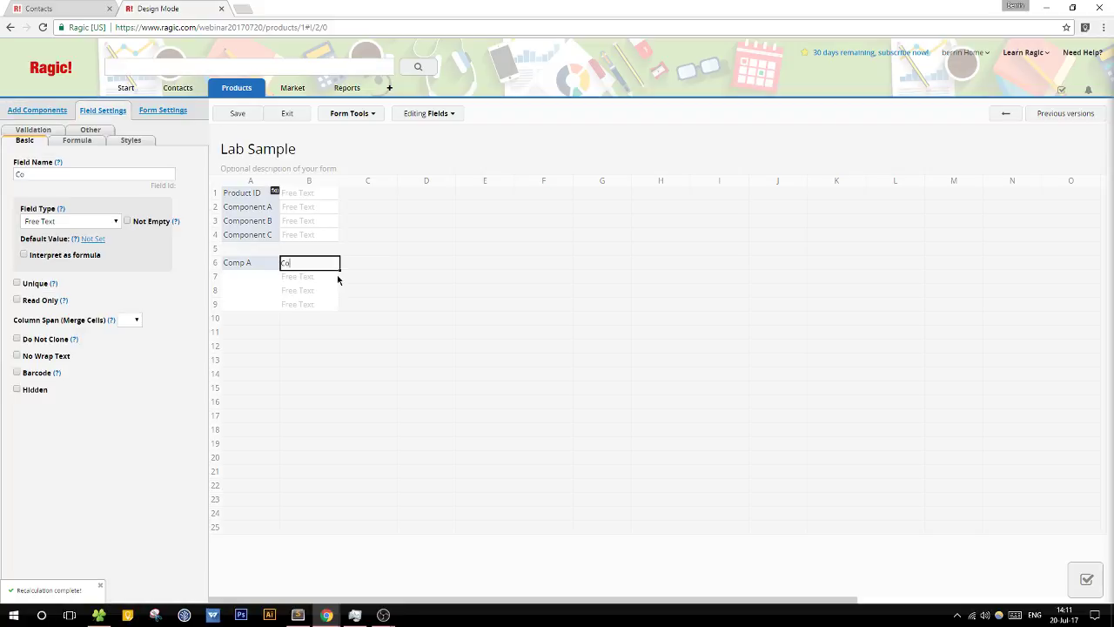
{"action": "type", "text": "mp B"}
{"action": "key", "text": "Tab"}
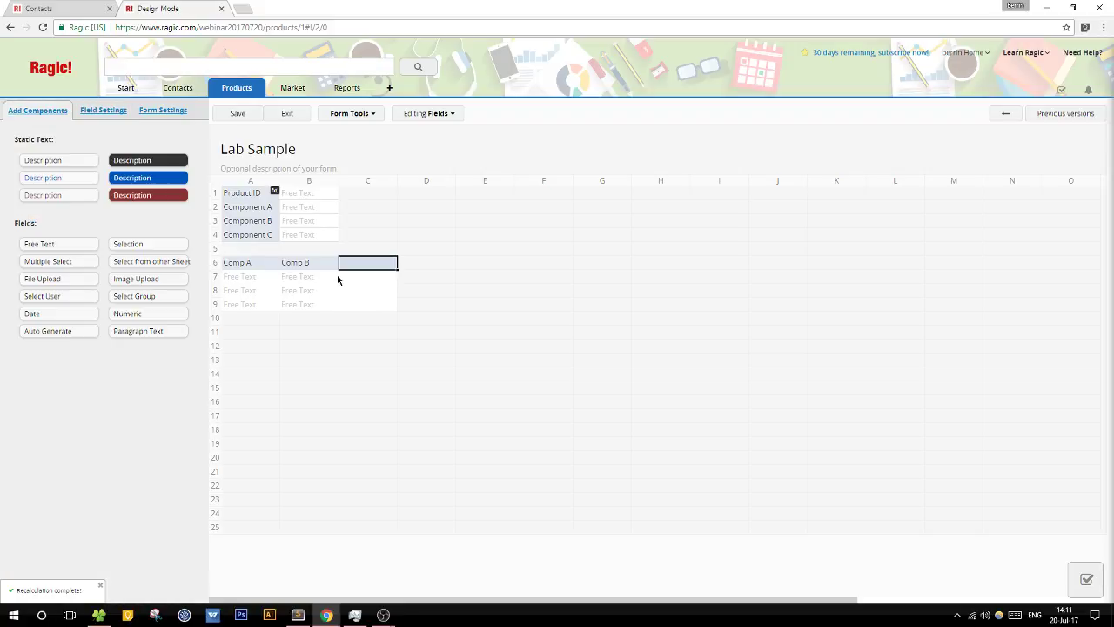
{"action": "type", "text": "Comp C"}
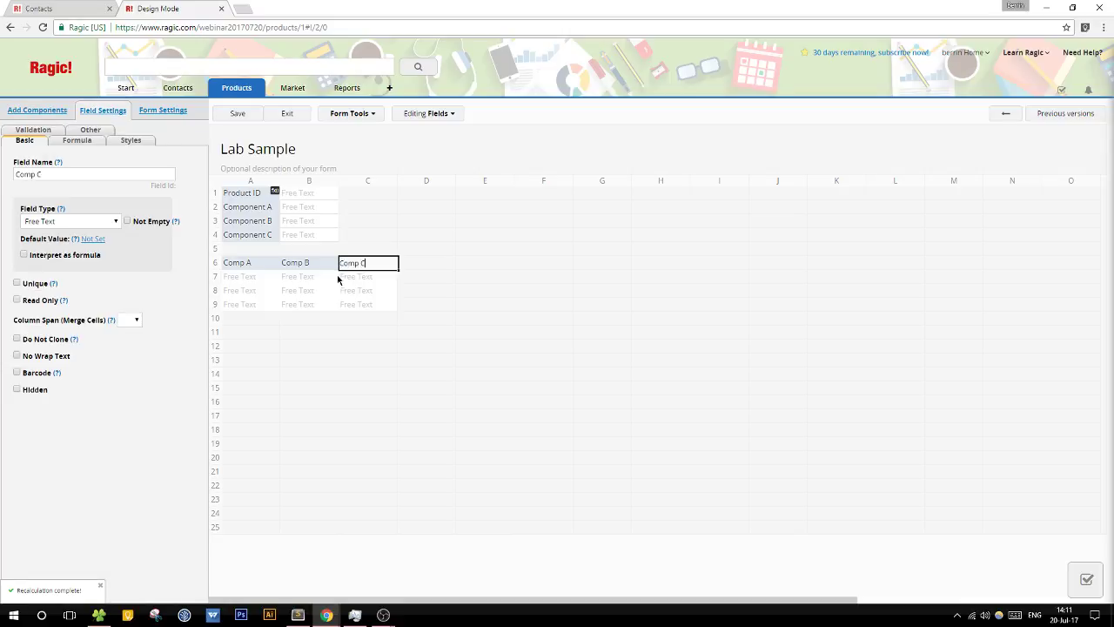
{"action": "key", "text": "Tab"}
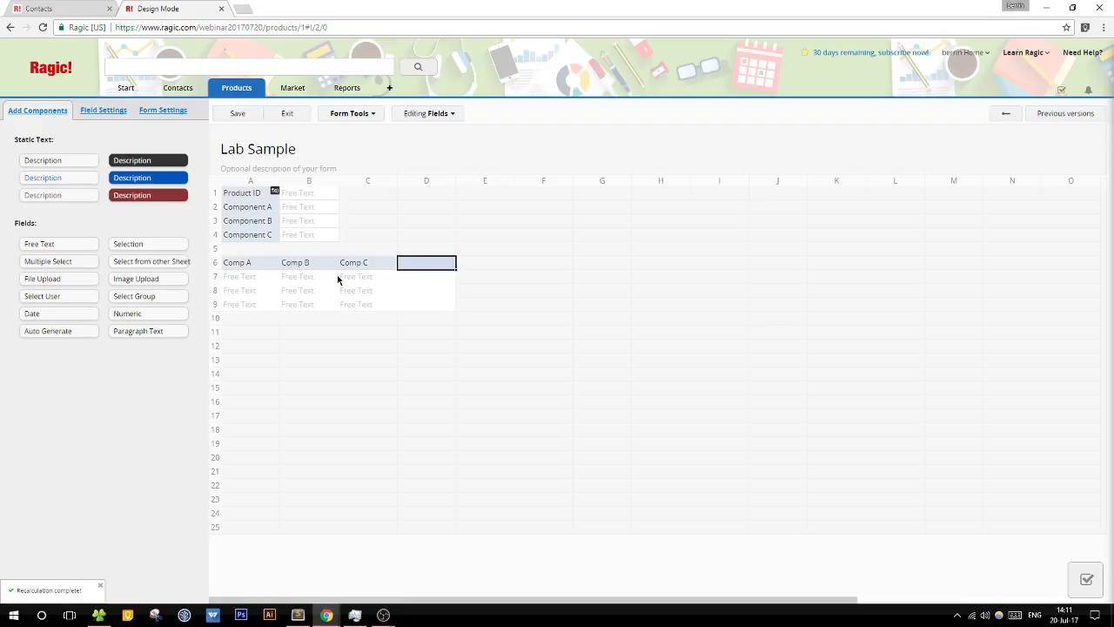
{"action": "type", "text": "ID"}
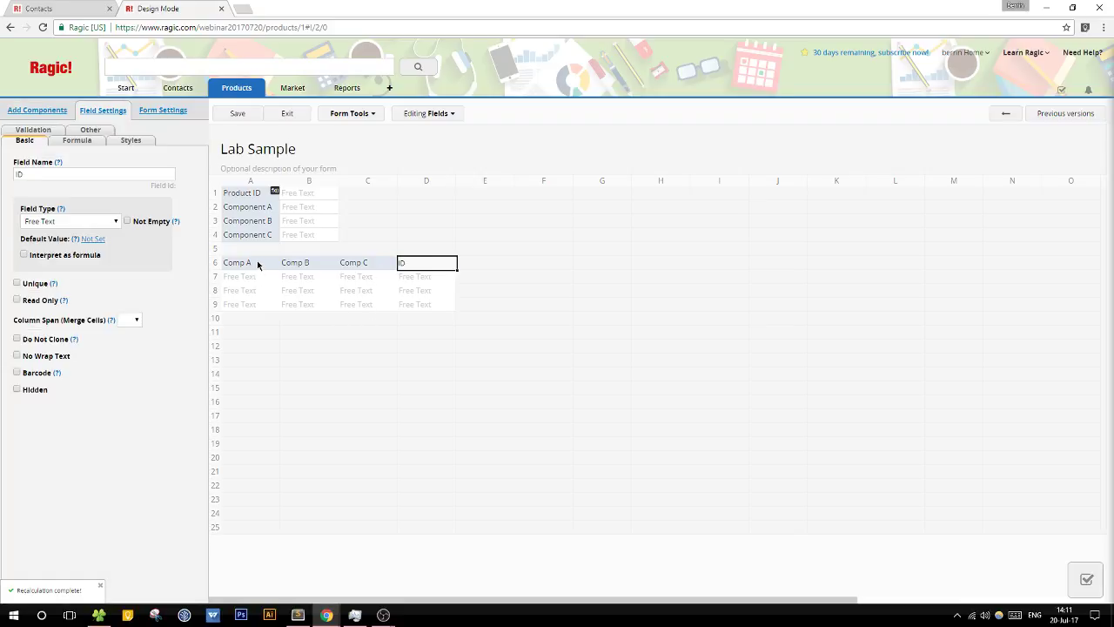
Step: Give the ID field a formula joining A6, B6 and C6
{"action": "left_click", "coordinate": [257, 265]}
{"action": "left_click", "coordinate": [400, 262]}
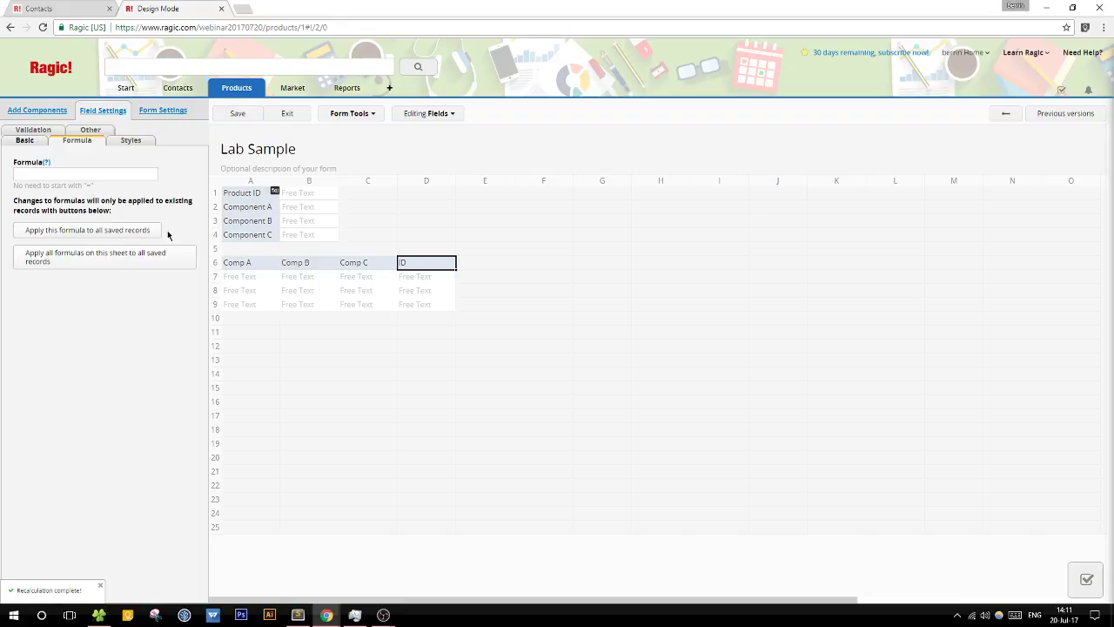
{"action": "left_click", "coordinate": [57, 175]}
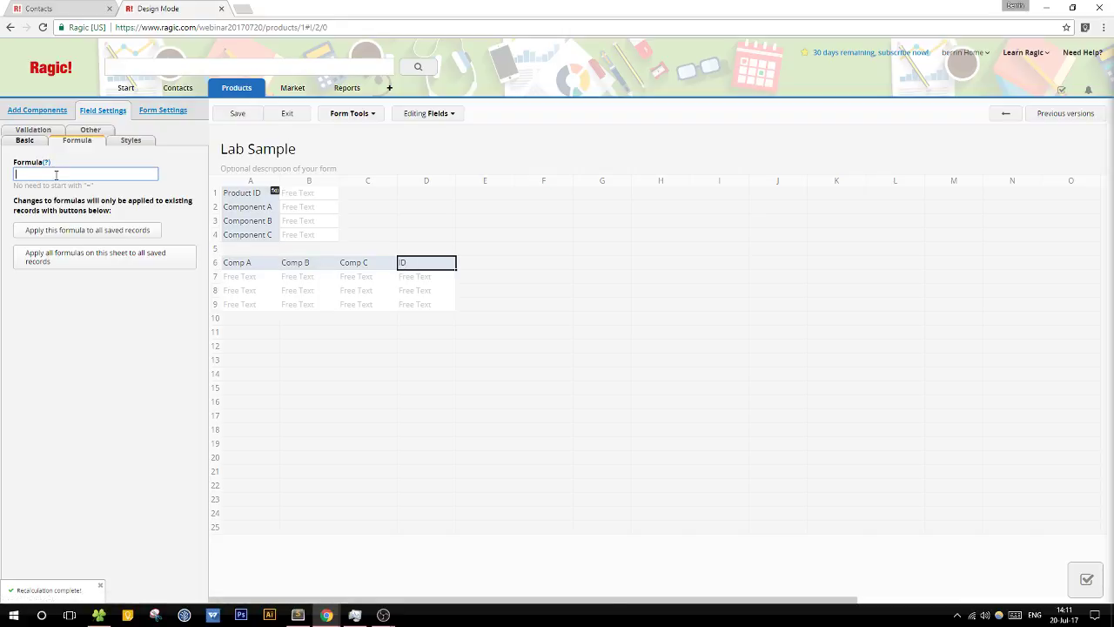
{"action": "type", "text": "A6+"}
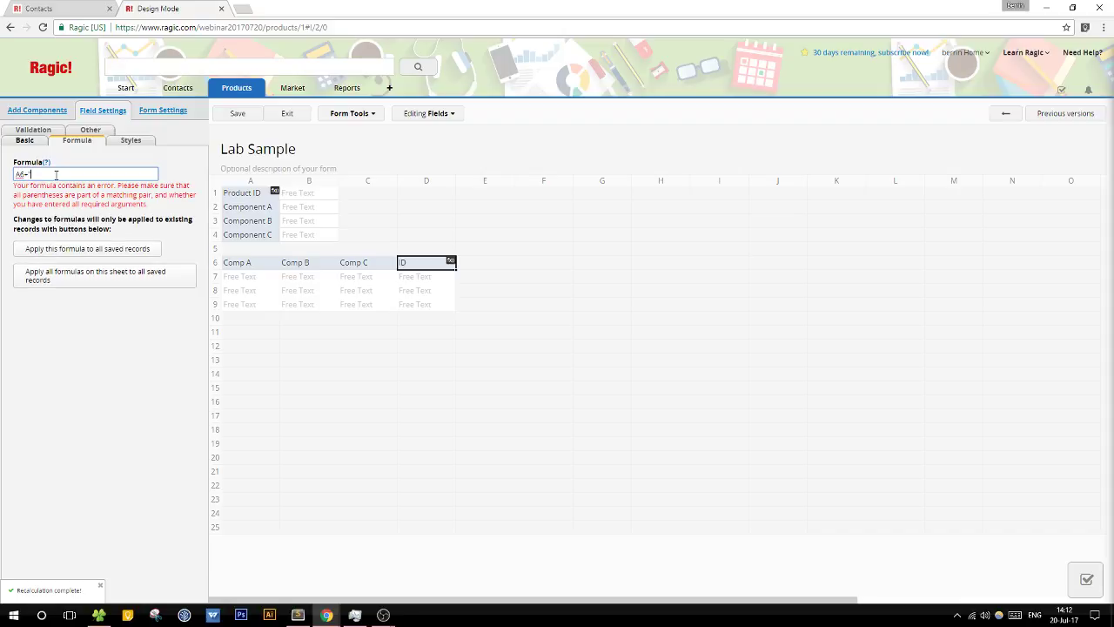
{"action": "type", "text": "\" \""}
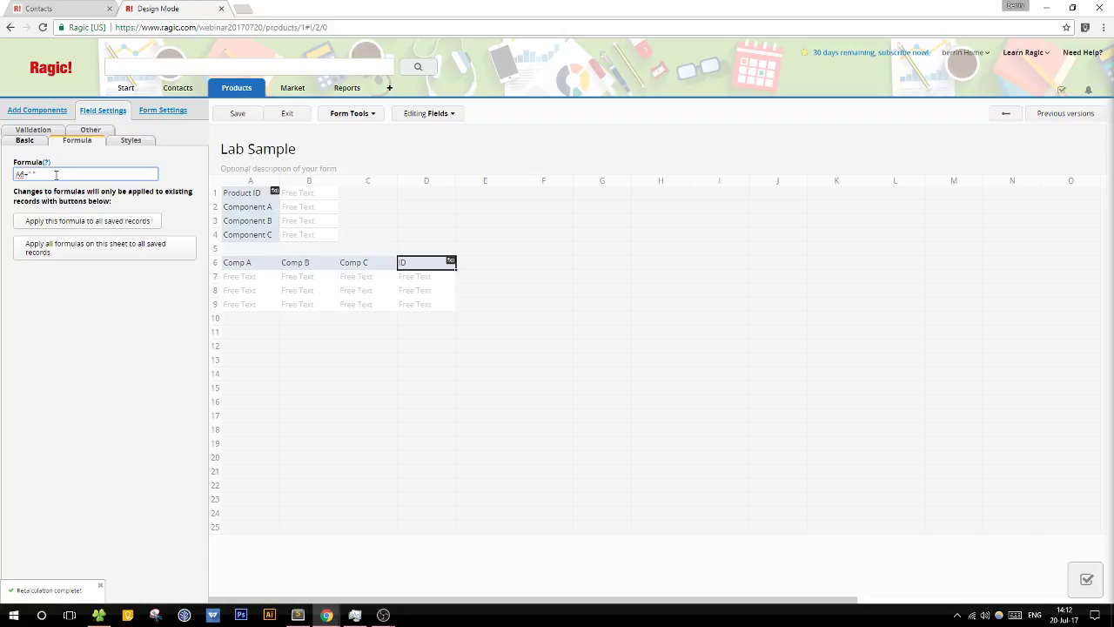
{"action": "type", "text": "B"}
{"action": "key", "text": "BackSpace"}
{"action": "type", "text": "+B6+\"-\"+C6"}
Step: Save the design and fill the first subtable row with 11, blue, square
{"action": "left_click", "coordinate": [255, 115]}
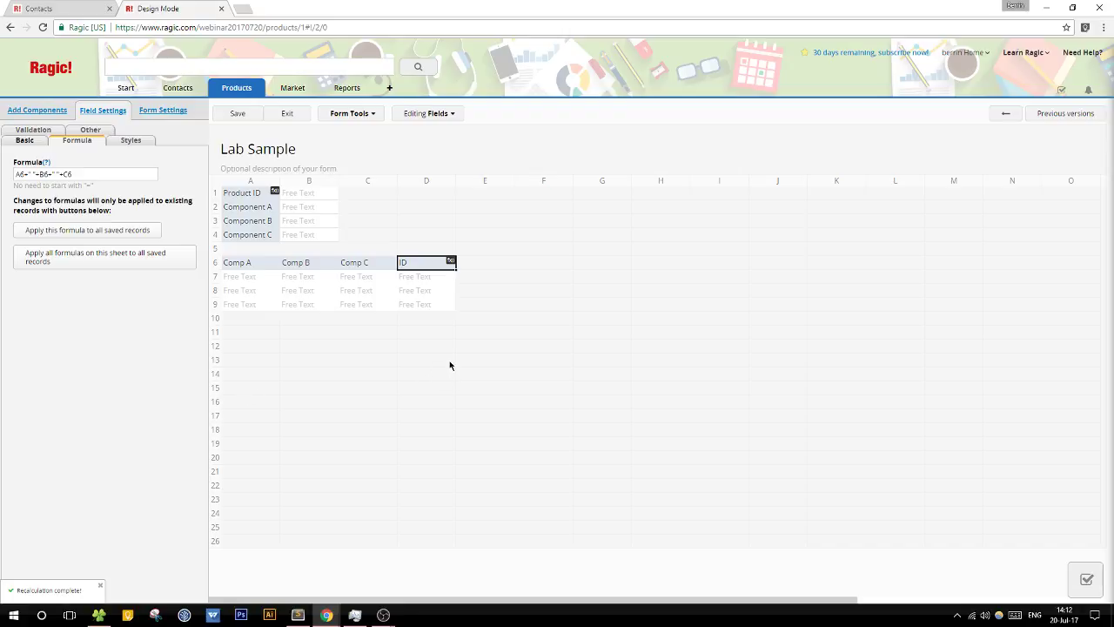
{"action": "left_click", "coordinate": [276, 118]}
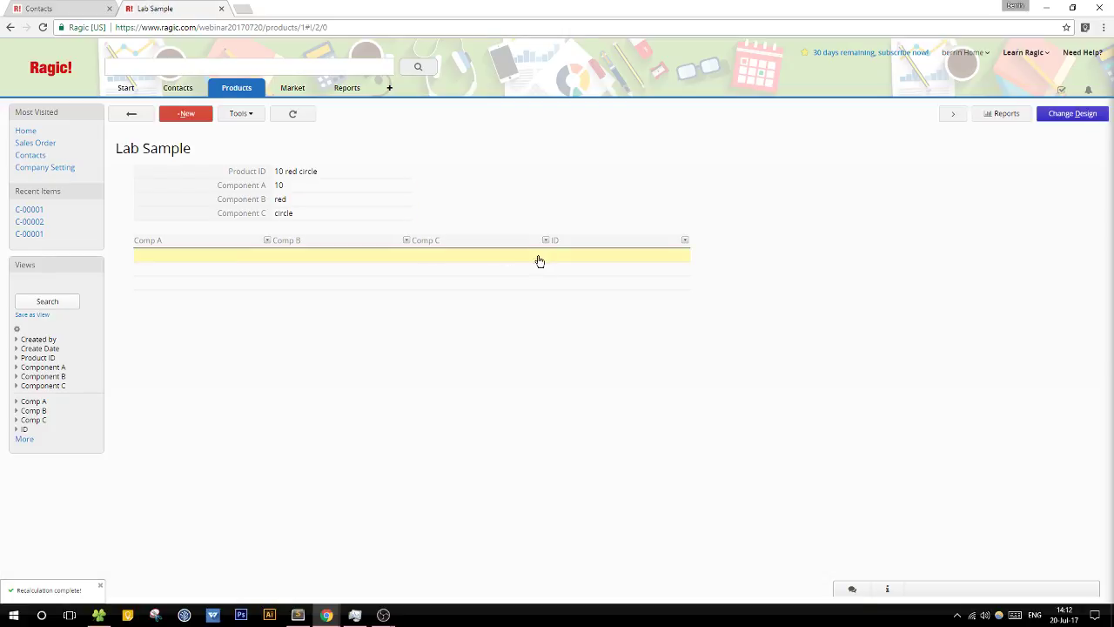
{"action": "left_click", "coordinate": [214, 253]}
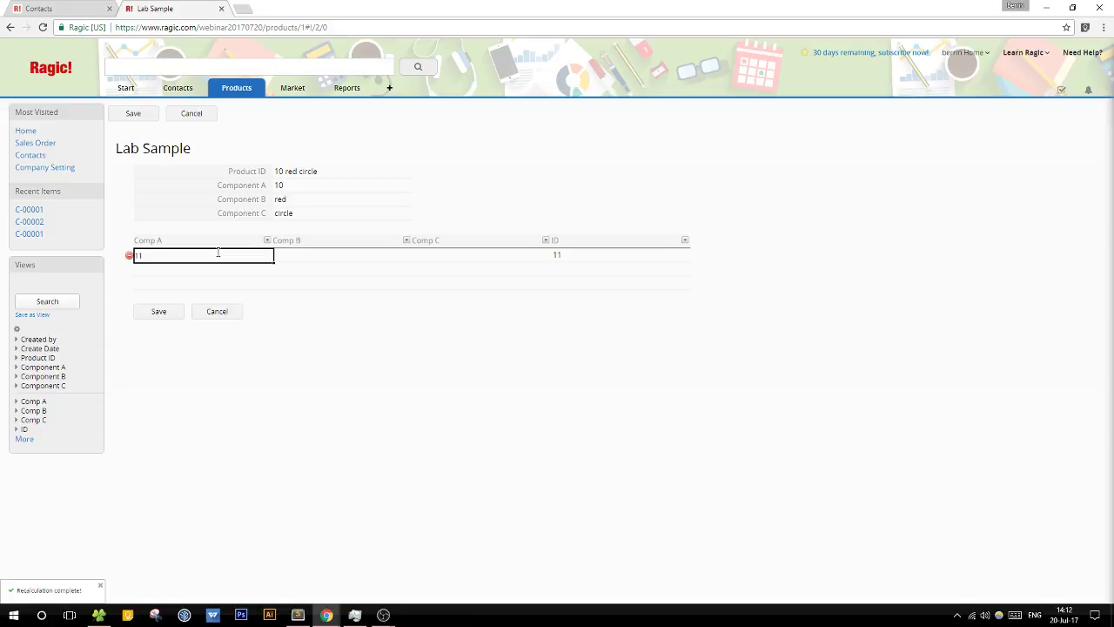
{"action": "left_click", "coordinate": [333, 256]}
{"action": "type", "text": "blue"}
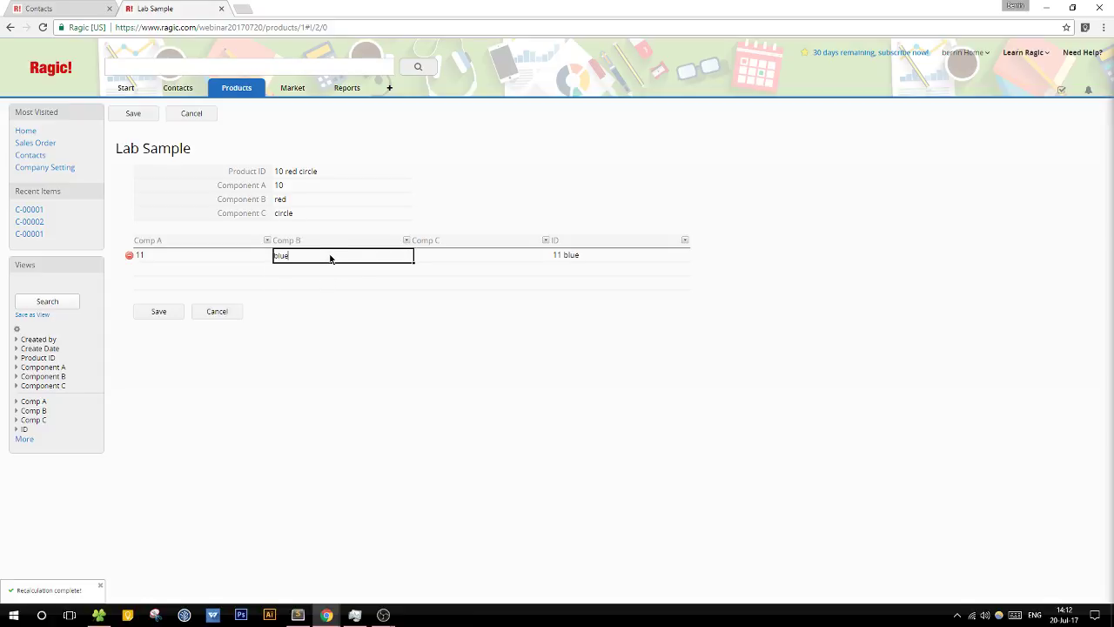
{"action": "left_click", "coordinate": [449, 253]}
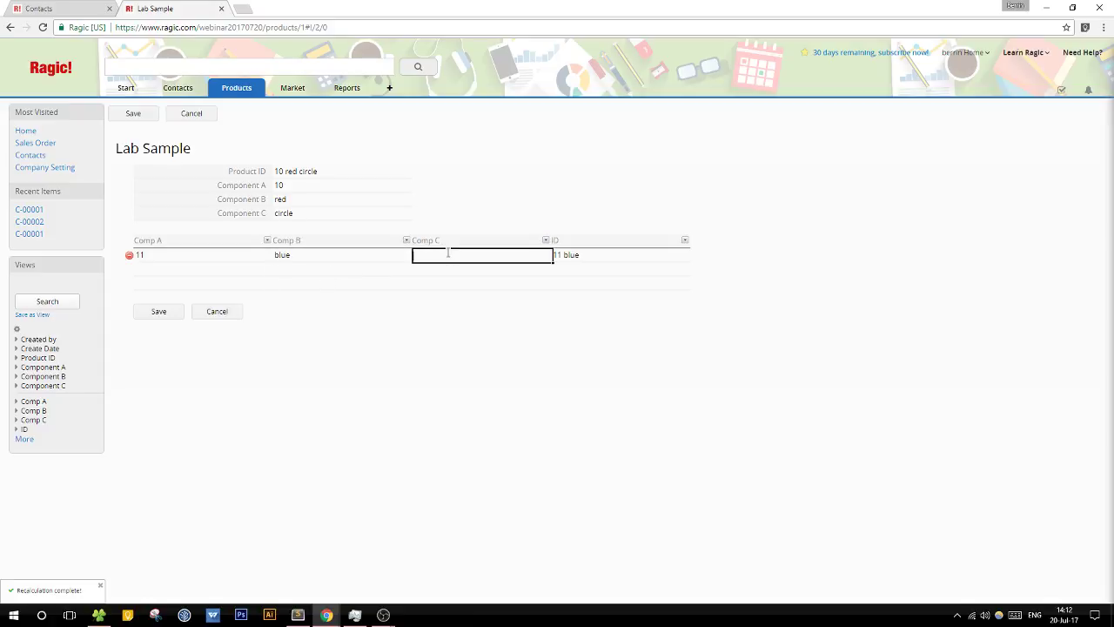
{"action": "type", "text": "square"}
Step: Add a second subtable row with 34, yellow, rectangle and save the entry
{"action": "left_click", "coordinate": [166, 273]}
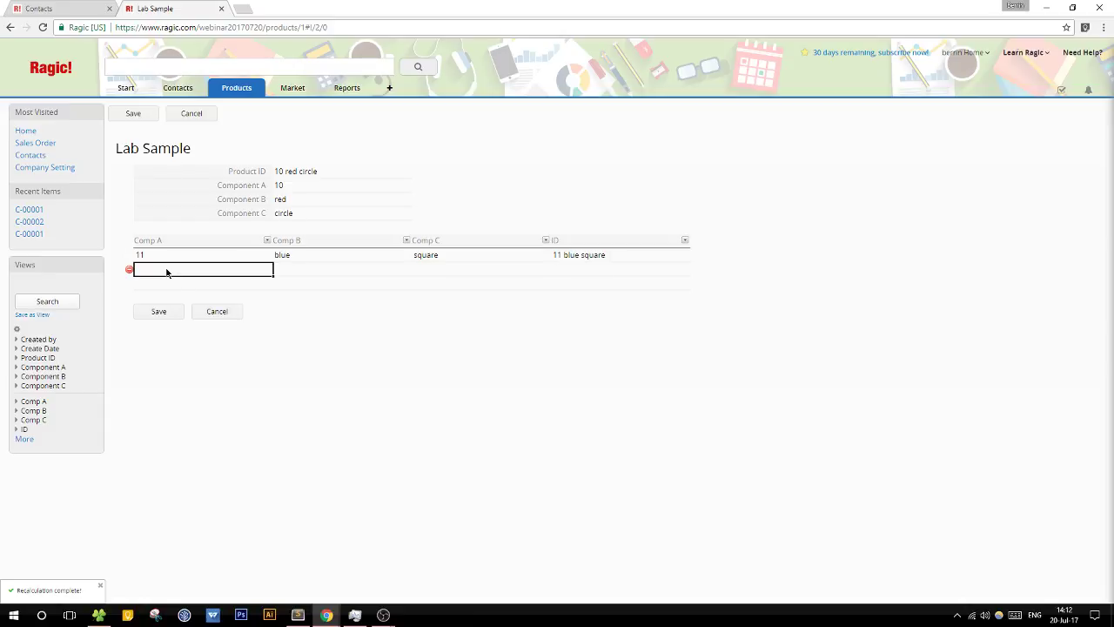
{"action": "type", "text": "34"}
{"action": "left_click", "coordinate": [291, 269]}
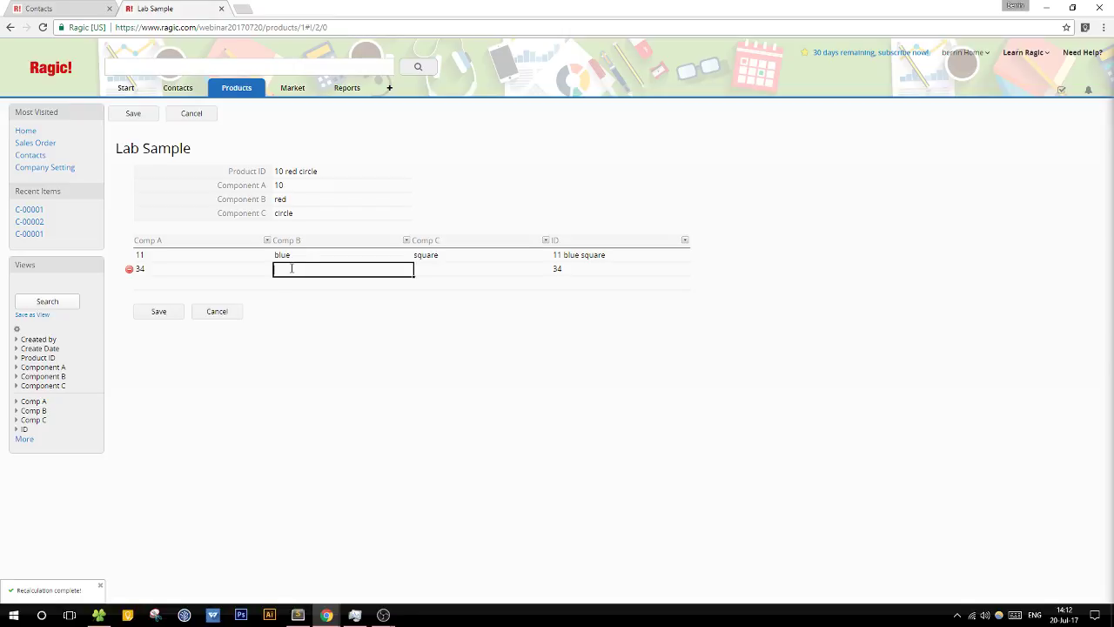
{"action": "type", "text": "yellow"}
{"action": "left_click", "coordinate": [479, 269]}
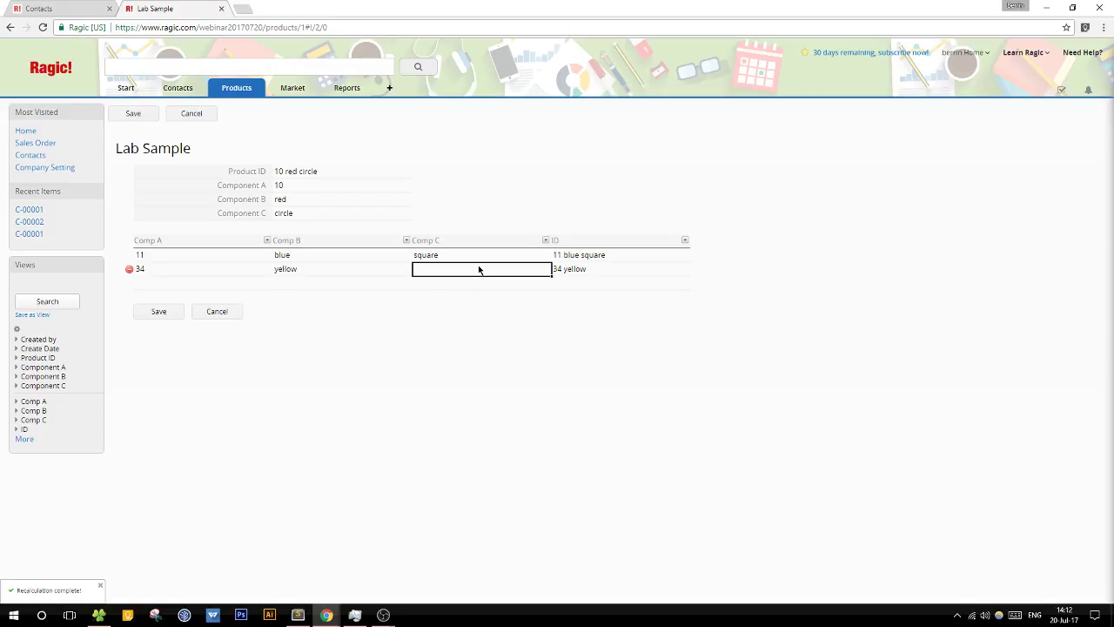
{"action": "type", "text": "rectangle"}
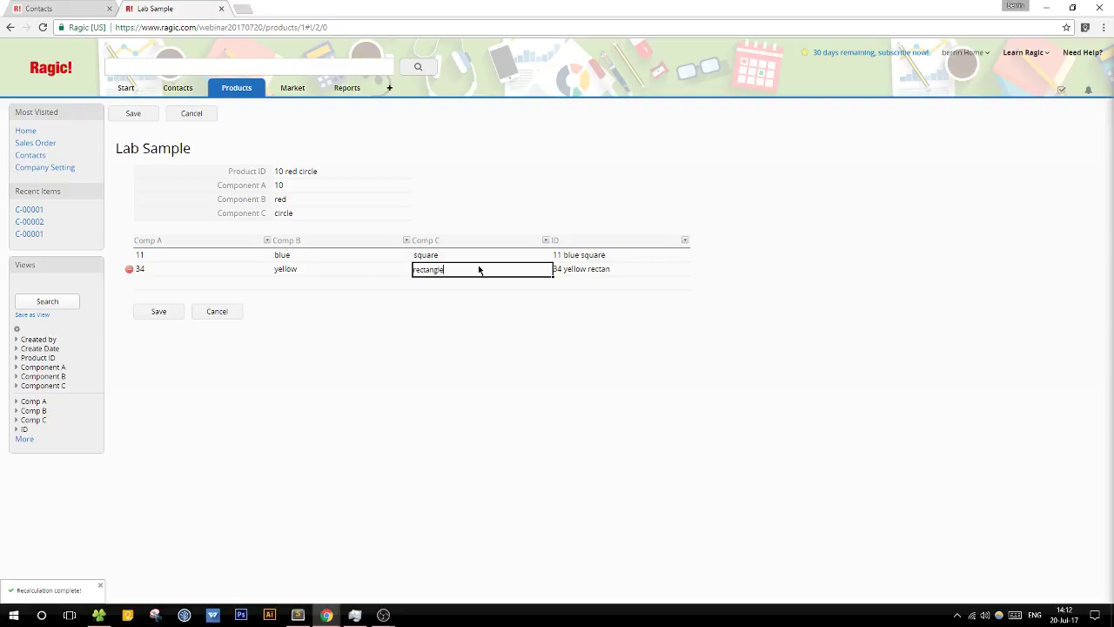
{"action": "left_click", "coordinate": [490, 285]}
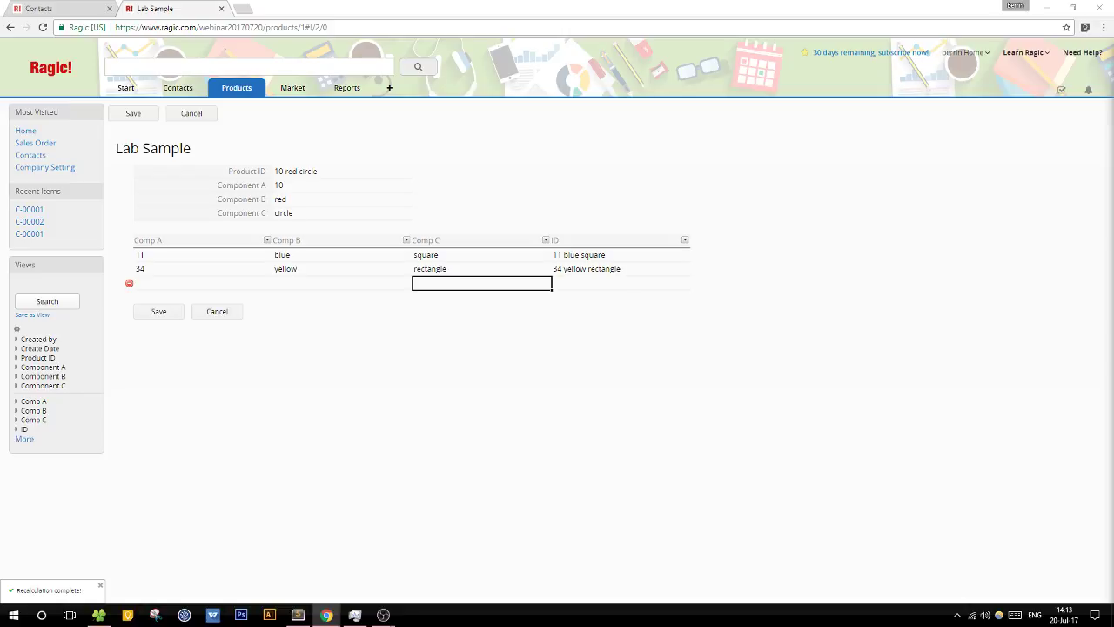
{"action": "left_click", "coordinate": [157, 311]}
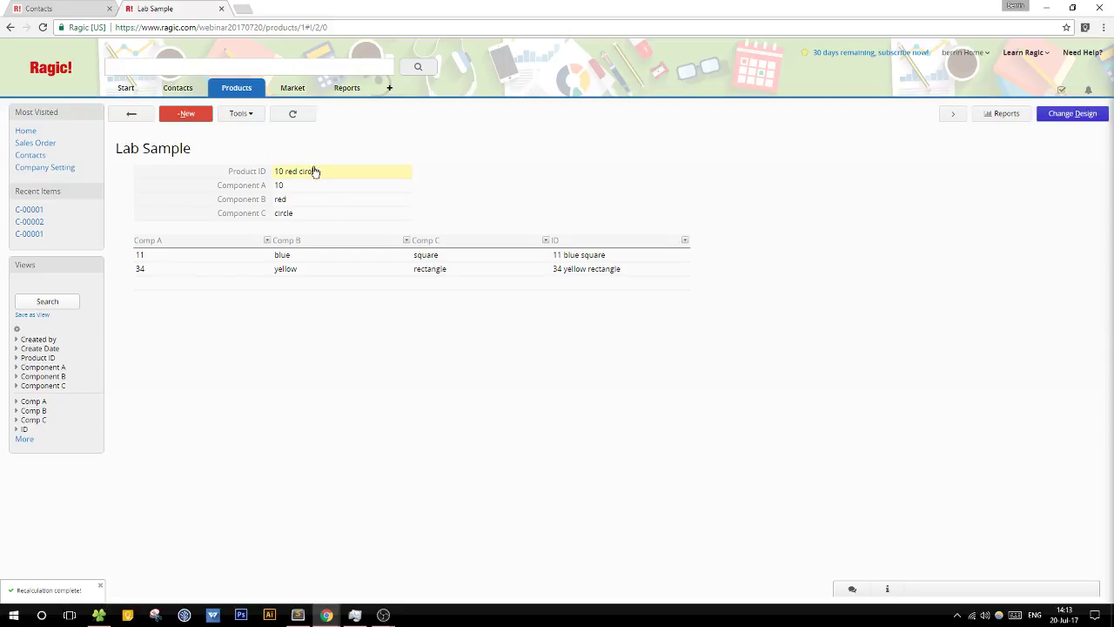
Step: Set the subtable's Comp A formula to A1 and save the design
{"action": "left_click", "coordinate": [1044, 114]}
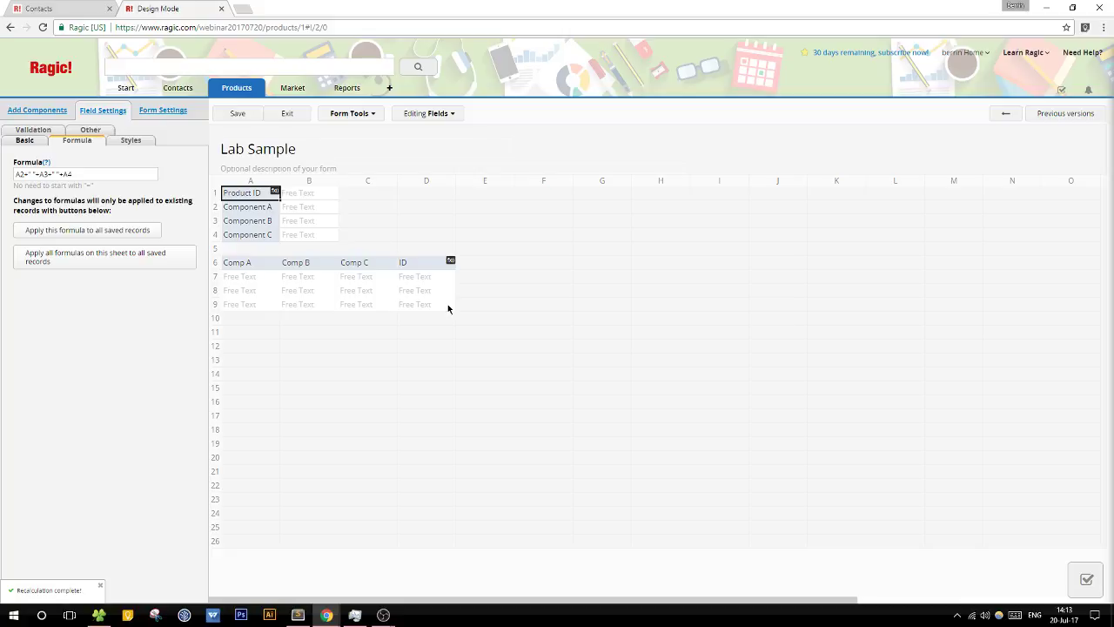
{"action": "left_click", "coordinate": [262, 267]}
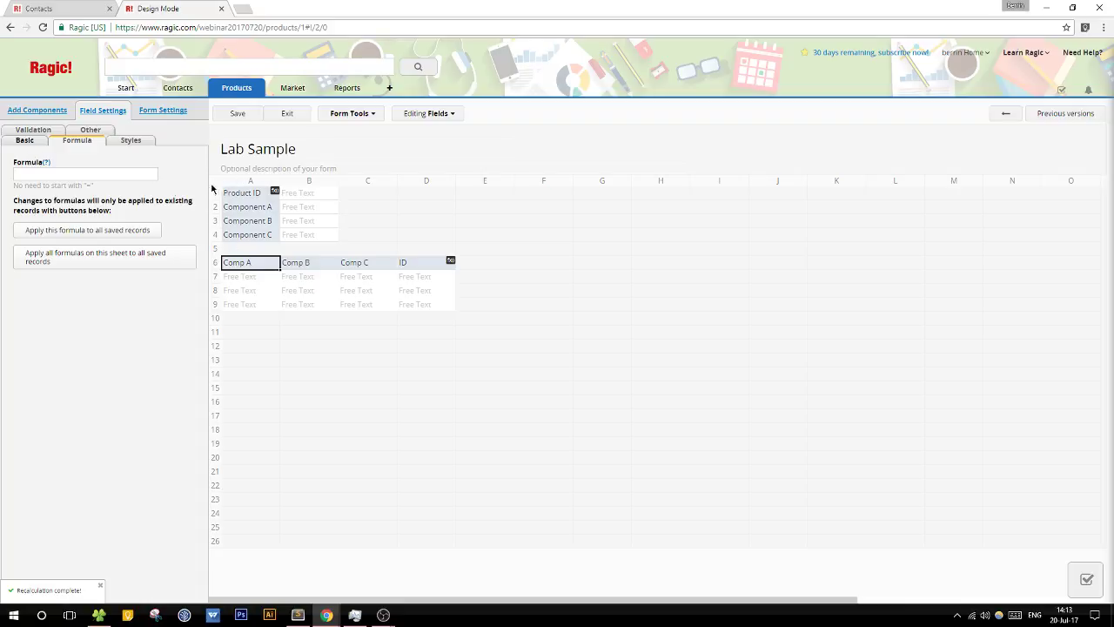
{"action": "left_click", "coordinate": [101, 176]}
{"action": "type", "text": "A1"}
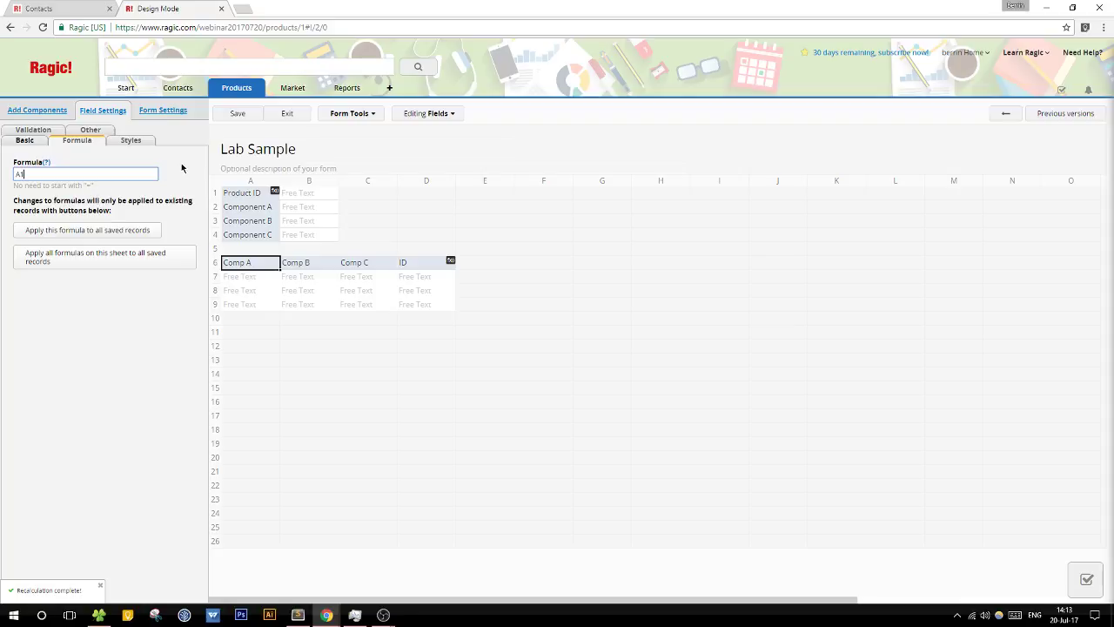
{"action": "left_click", "coordinate": [236, 114]}
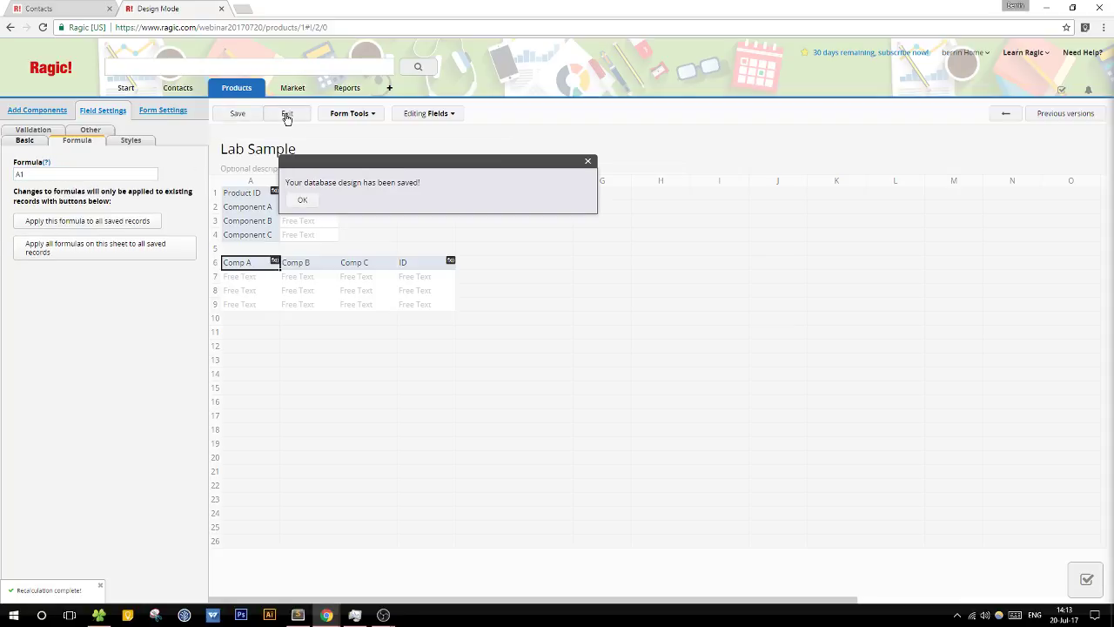
{"action": "left_click", "coordinate": [287, 115]}
{"action": "left_click", "coordinate": [194, 283]}
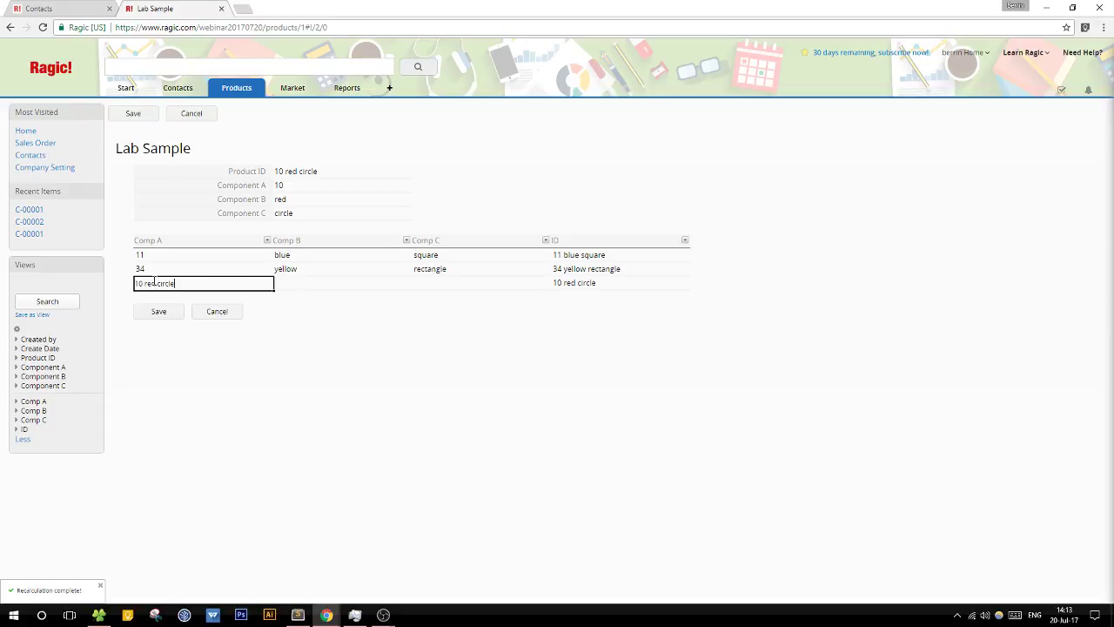
Step: Fill the third subtable row with pink in Comp B and star in Comp C, then save
{"action": "key", "text": "Tab"}
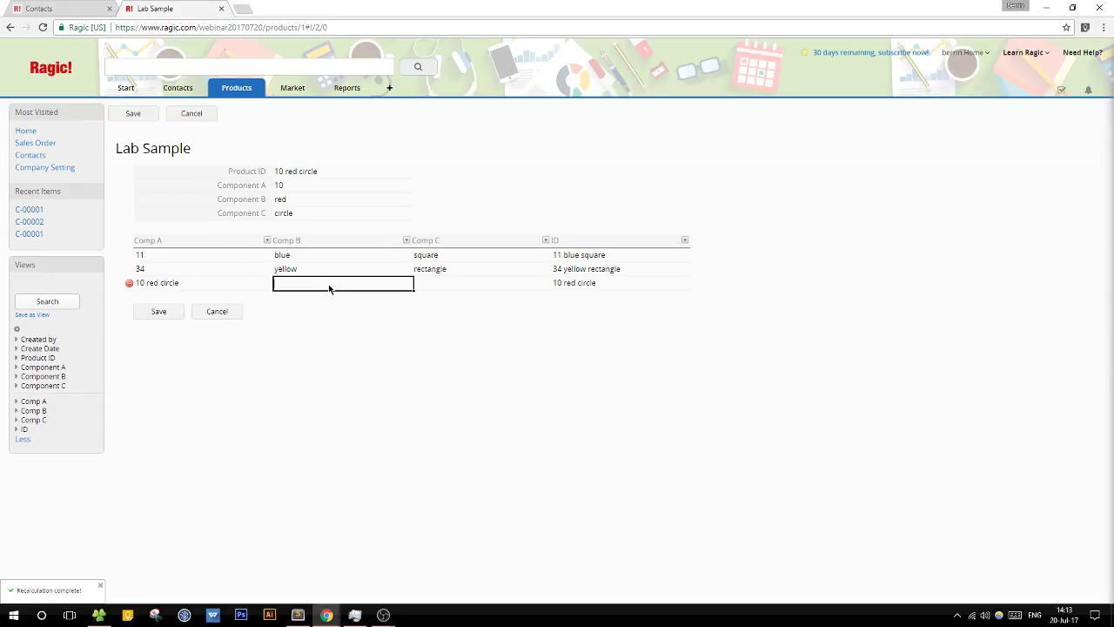
{"action": "type", "text": "A"}
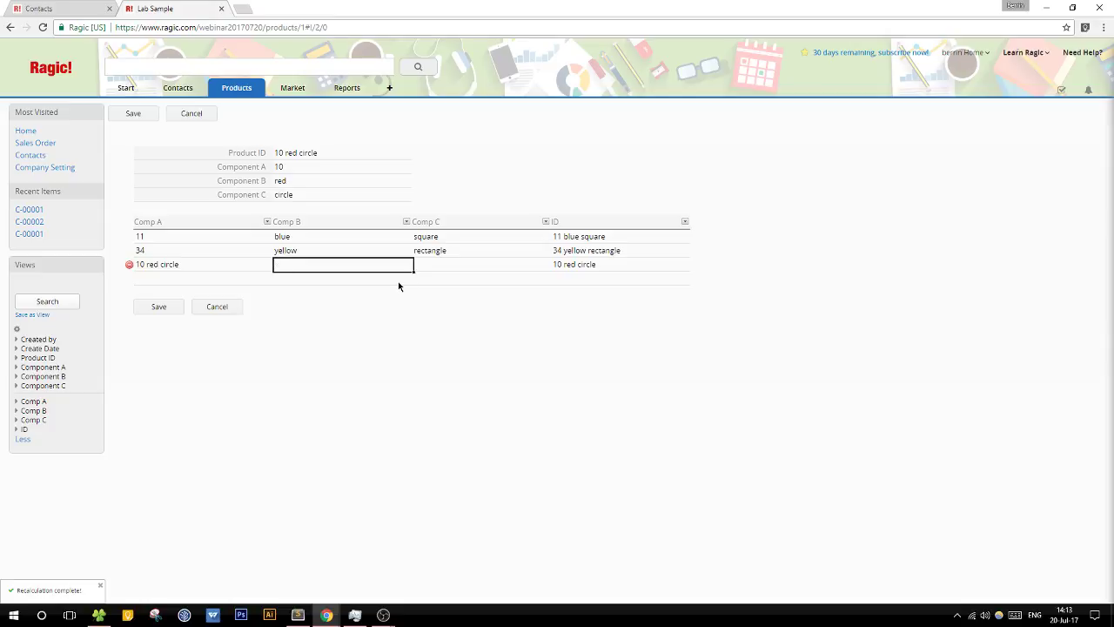
{"action": "type", "text": "ink"}
{"action": "left_click", "coordinate": [433, 262]}
{"action": "type", "text": "star"}
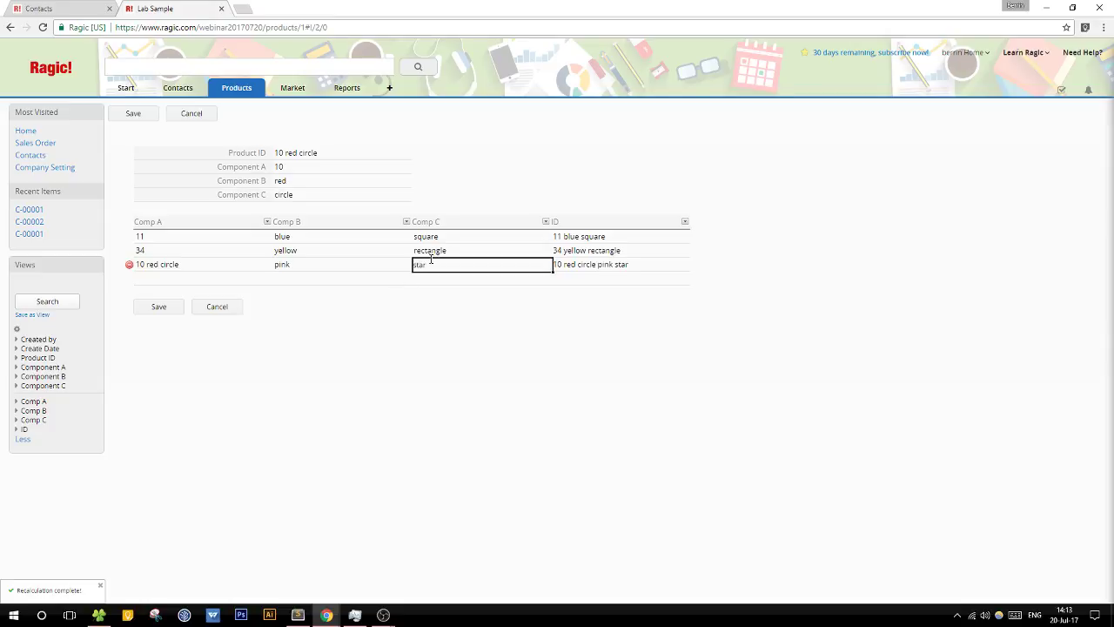
{"action": "left_click", "coordinate": [158, 308]}
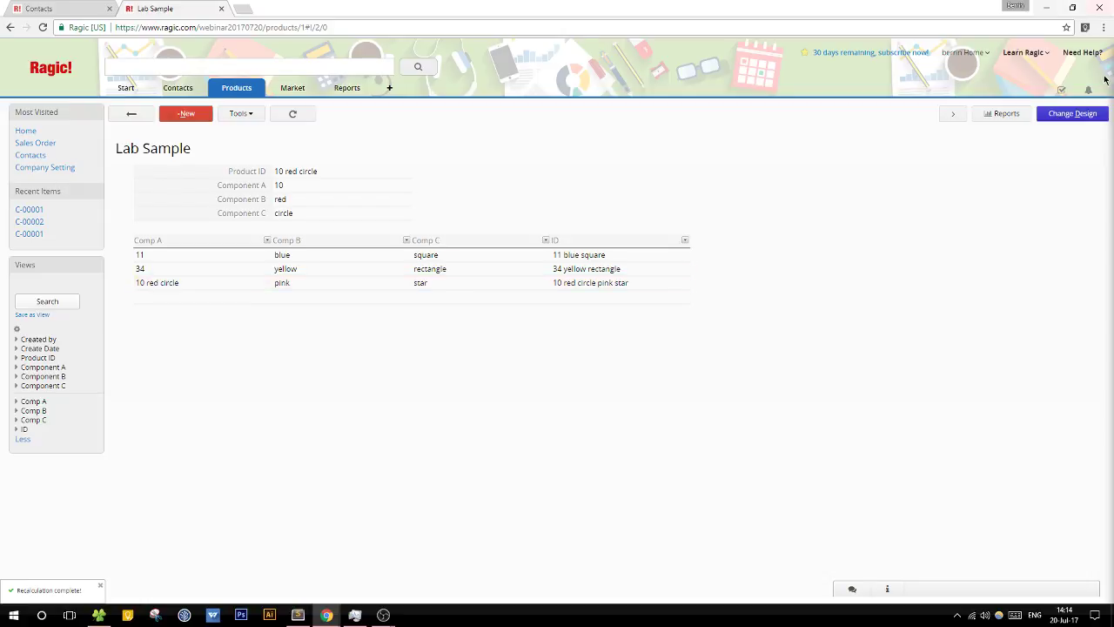
Step: Add Mold Type in A11 and Quantity in B11 as new design fields
{"action": "left_click", "coordinate": [1072, 113]}
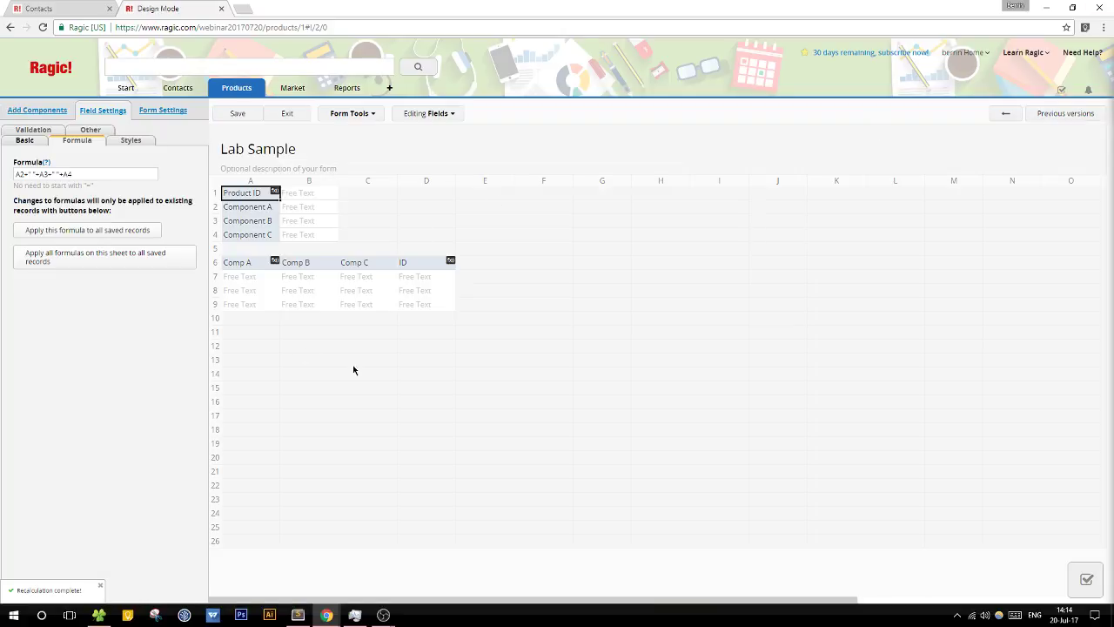
{"action": "left_click", "coordinate": [257, 333]}
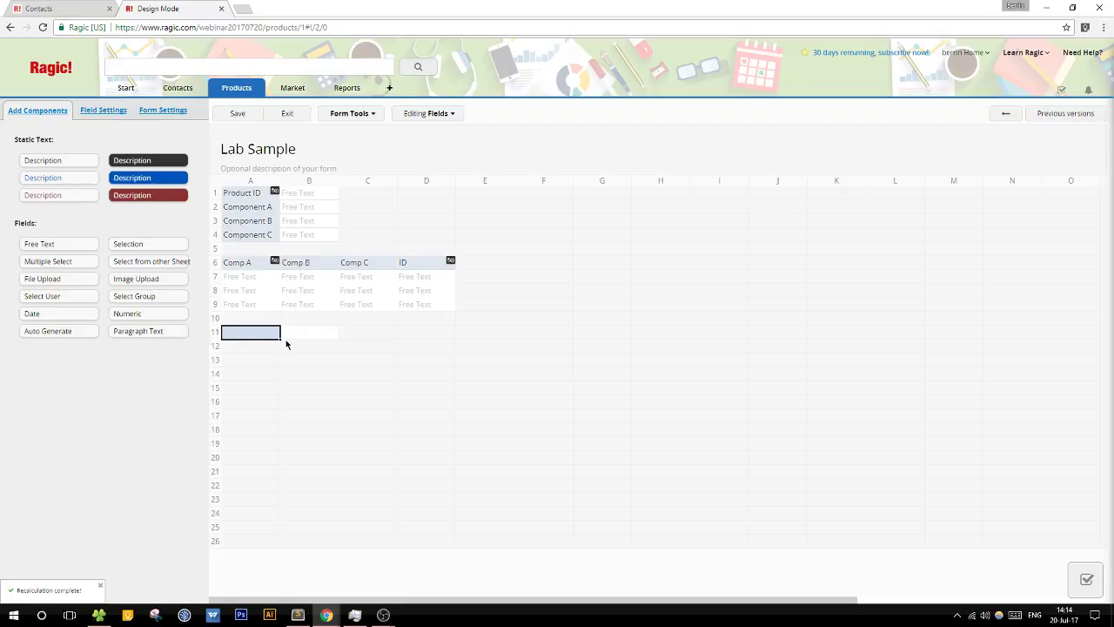
{"action": "type", "text": "Mold Type"}
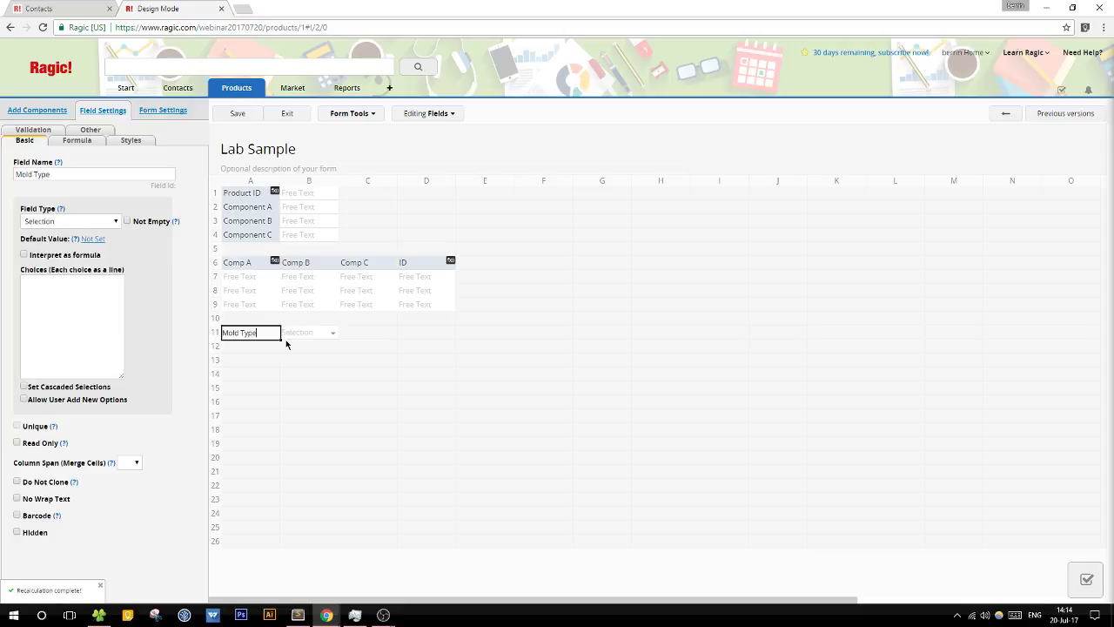
{"action": "key", "text": "Tab"}
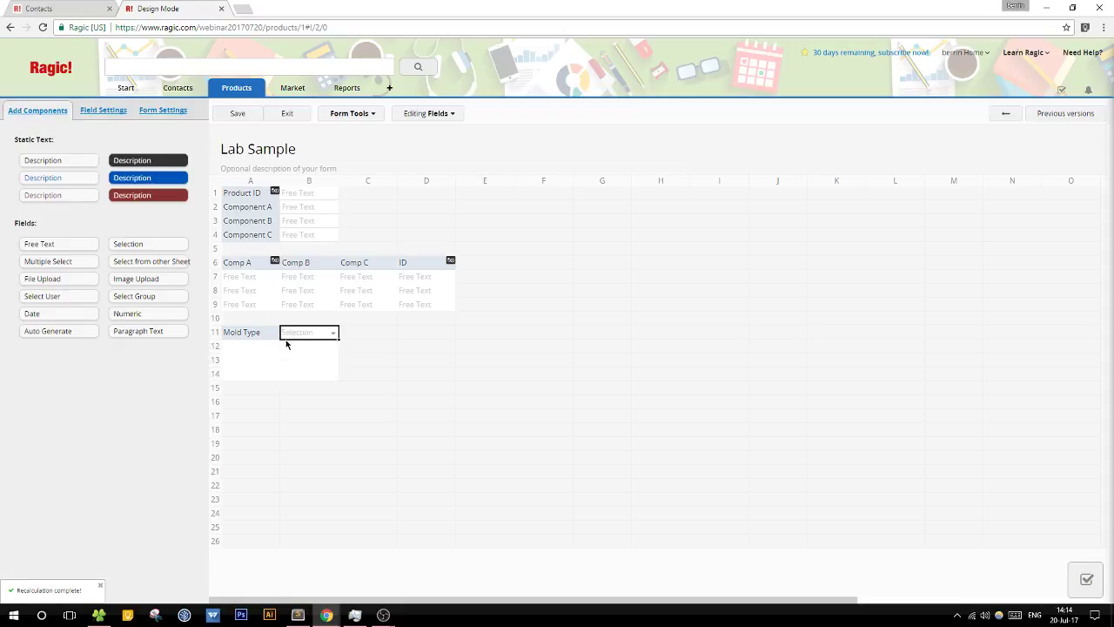
{"action": "type", "text": "Quentit"}
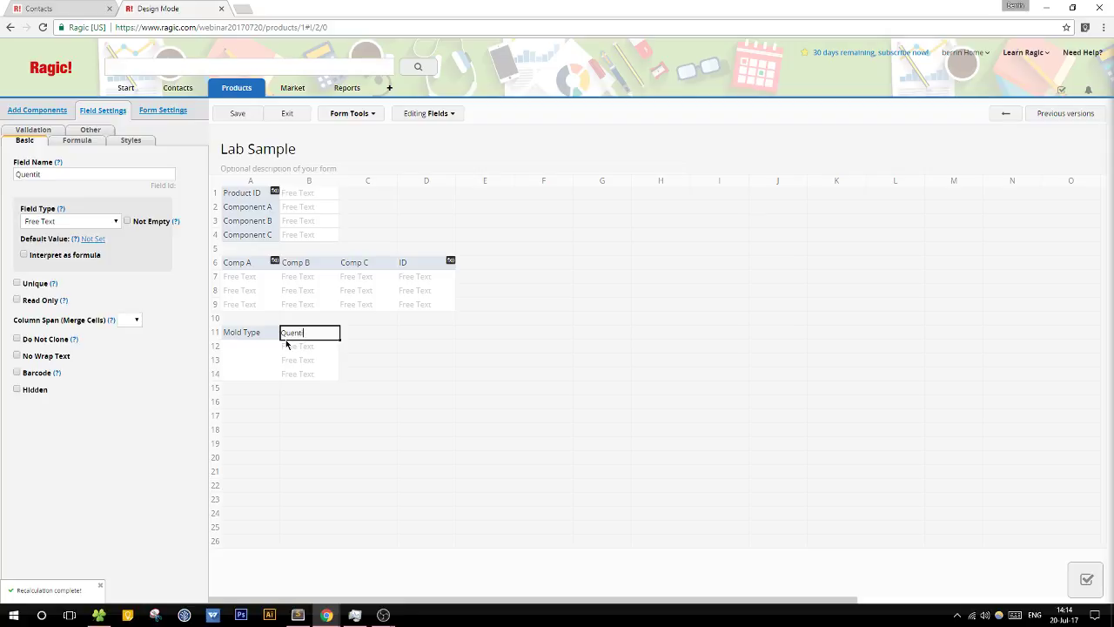
{"action": "key", "text": "BackSpace"}
{"action": "type", "text": "antity"}
{"action": "key", "text": "Tab"}
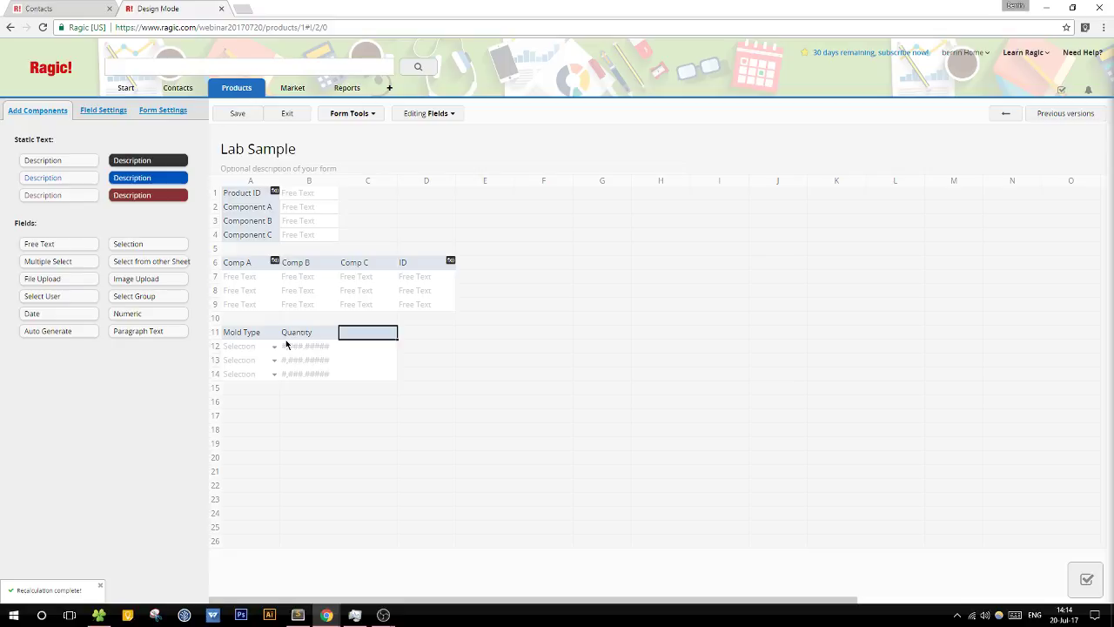
Step: Enter Mold Type's selection choices and give Quantity a whole-number format
{"action": "left_click", "coordinate": [263, 336]}
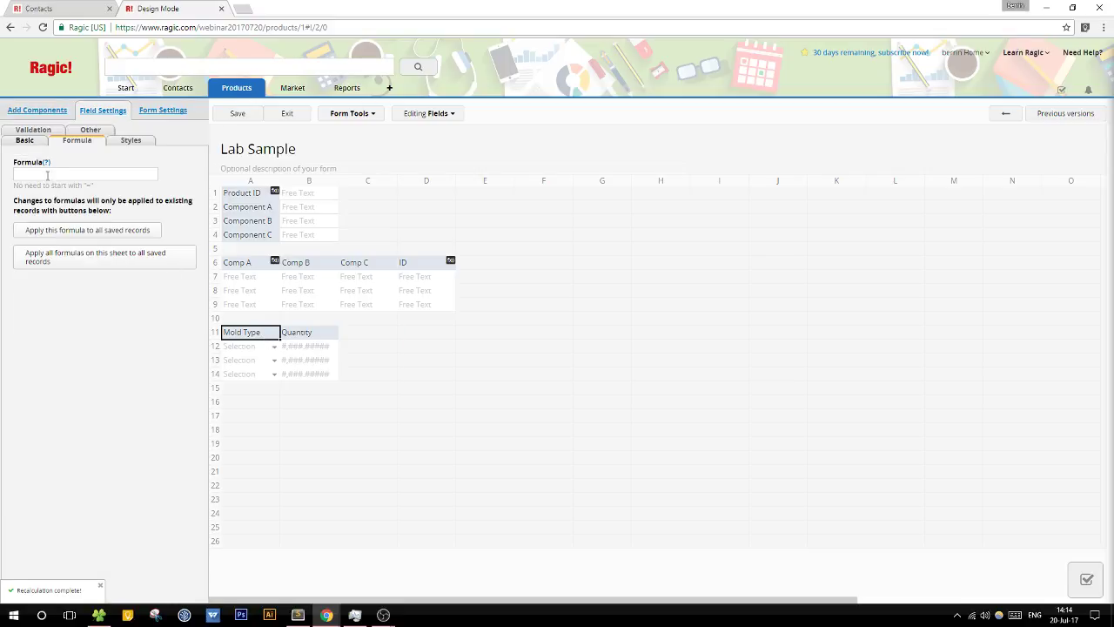
{"action": "left_click", "coordinate": [25, 140]}
{"action": "left_click", "coordinate": [71, 282]}
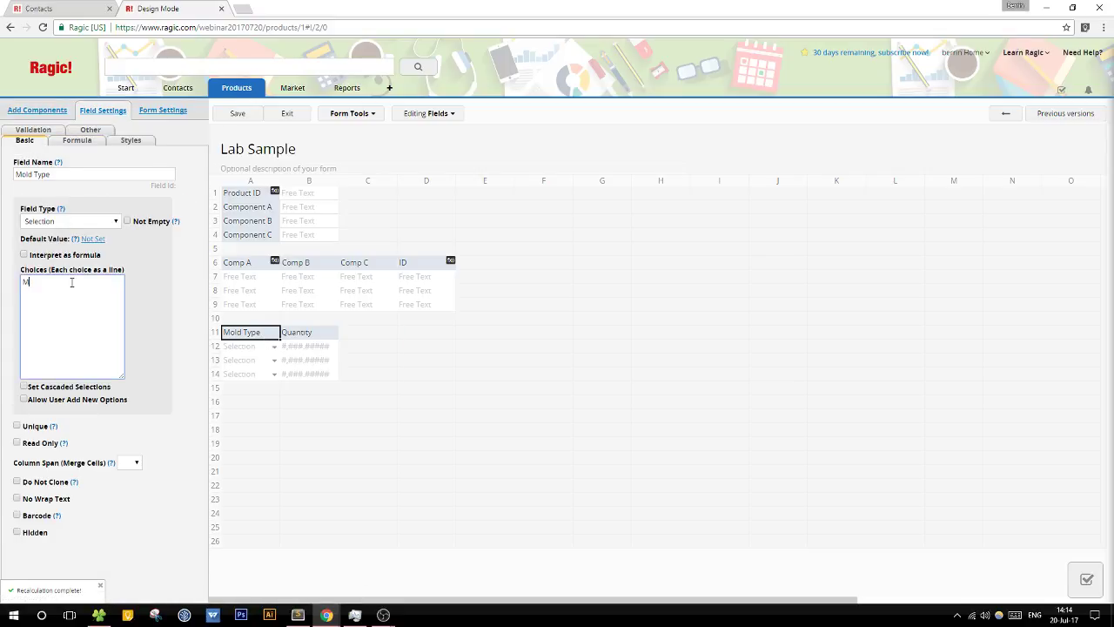
{"action": "type", "text": "Mold A"}
{"action": "left_click", "coordinate": [322, 336]}
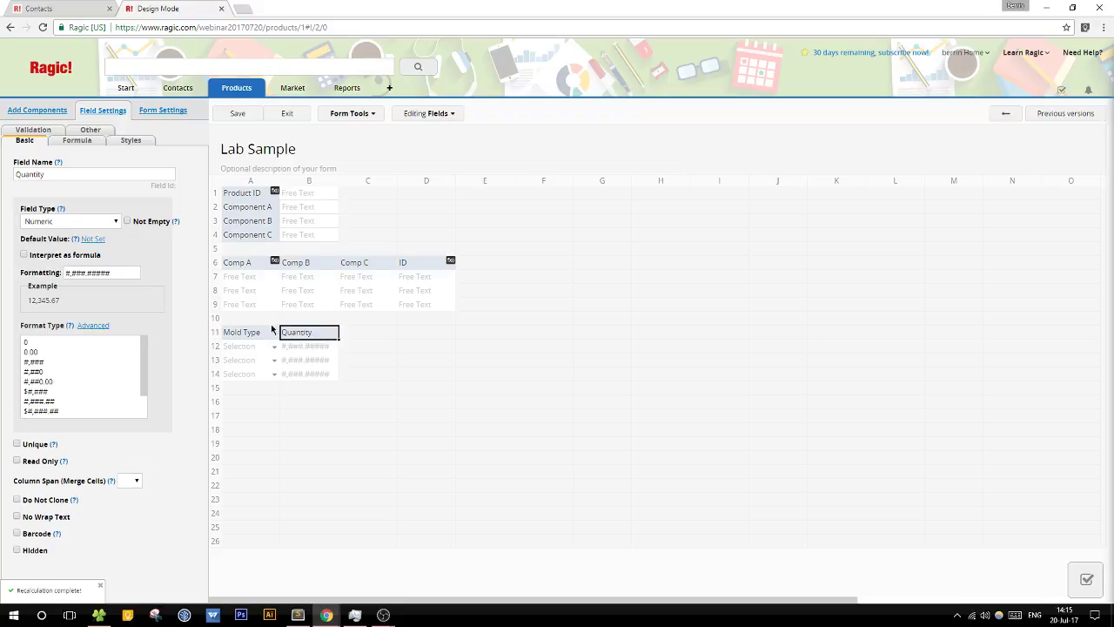
{"action": "left_click", "coordinate": [59, 344]}
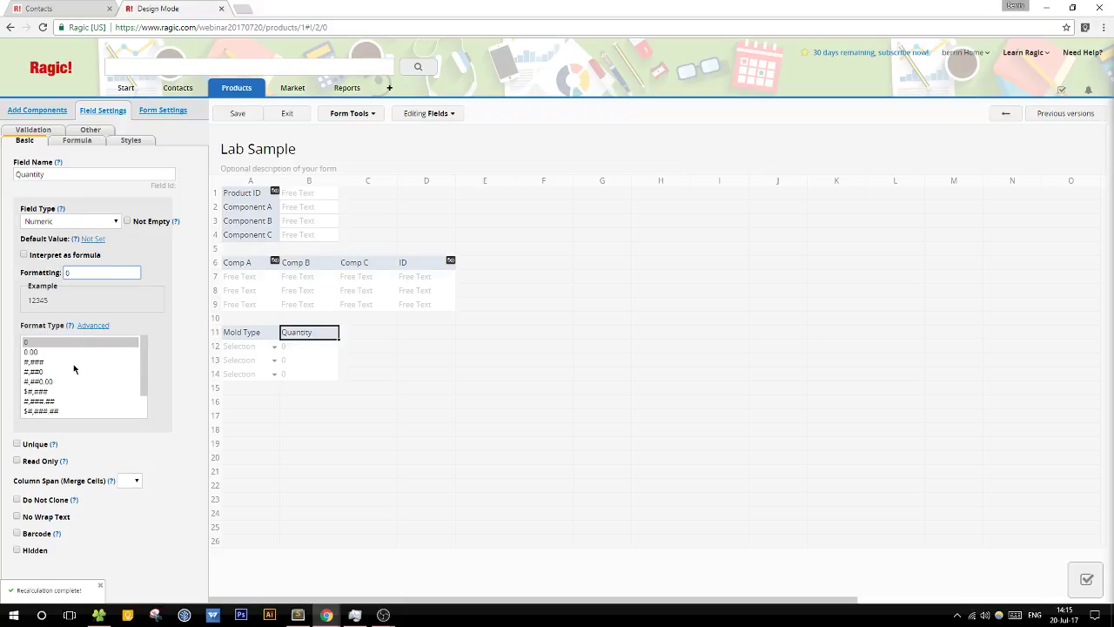
{"action": "left_click", "coordinate": [369, 338]}
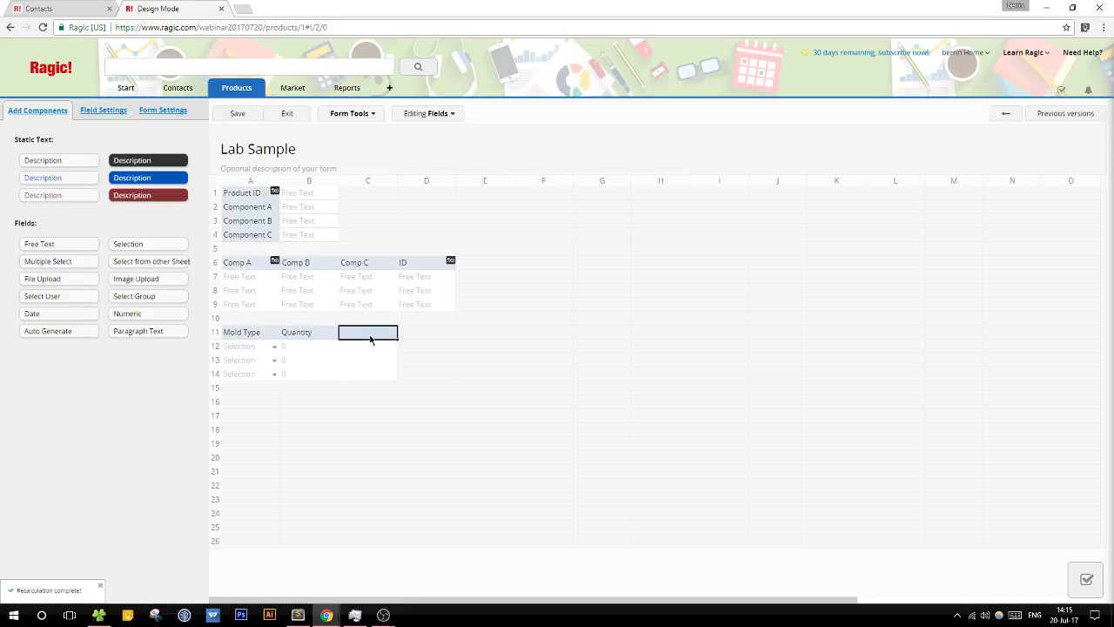
Step: Add a Sum (All Mold) field in A16, rename Quantity to Quantity (g), and save
{"action": "left_click", "coordinate": [263, 402]}
{"action": "type", "text": "Sum (All Mold"}
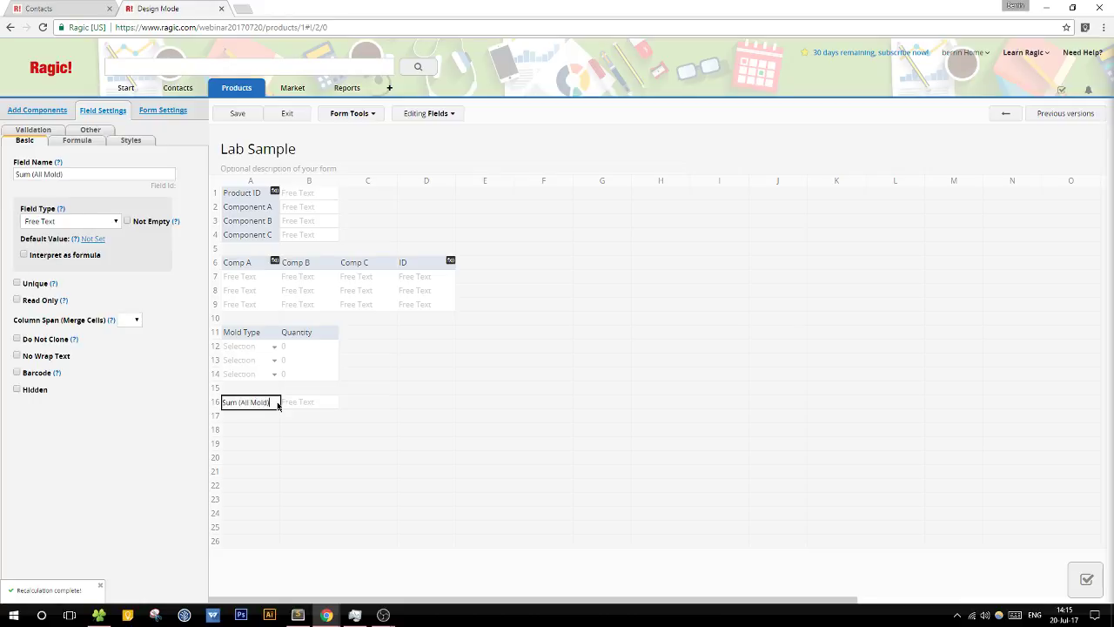
{"action": "double_click", "coordinate": [319, 341]}
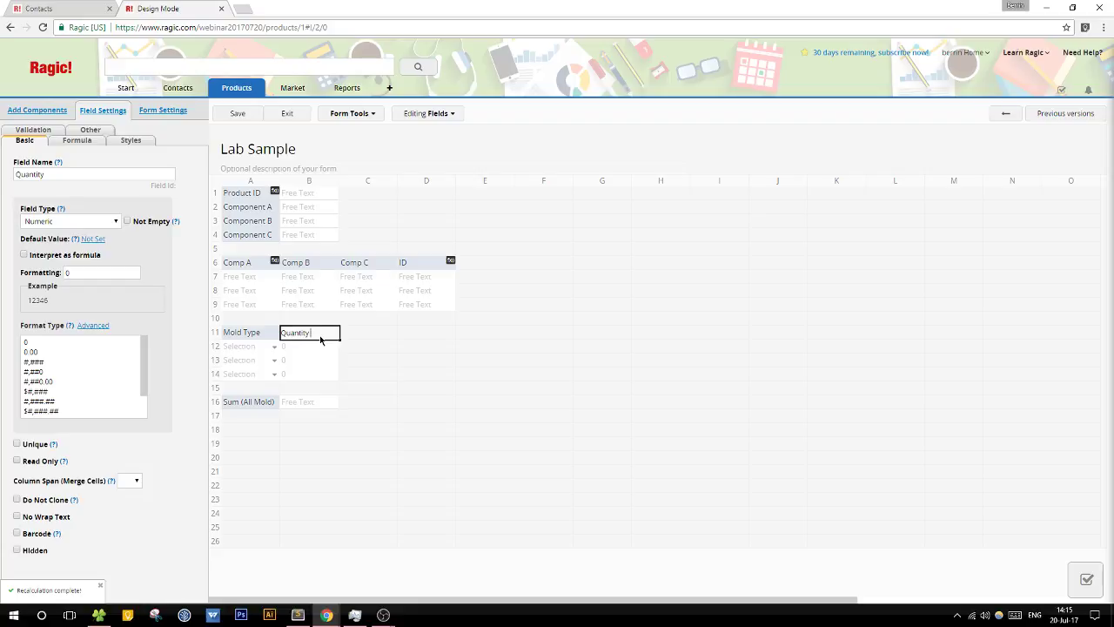
{"action": "type", "text": "(g"}
{"action": "left_click", "coordinate": [240, 115]}
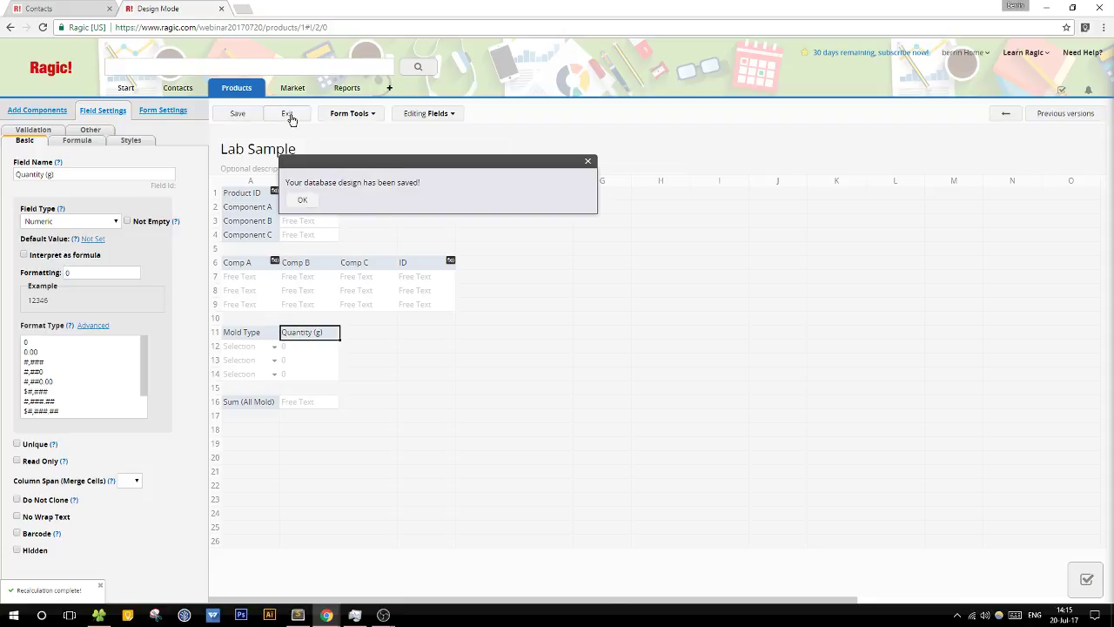
{"action": "left_click", "coordinate": [296, 115]}
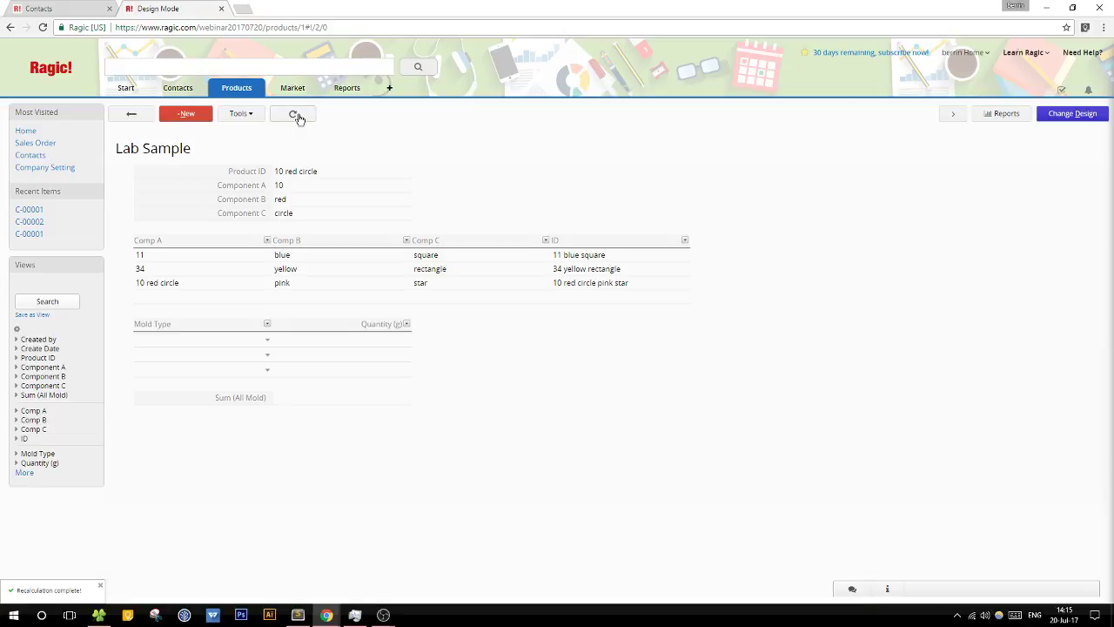
Step: Choose Mold A, Mold C and Mold D in the three Mold Type rows
{"action": "left_click", "coordinate": [221, 334]}
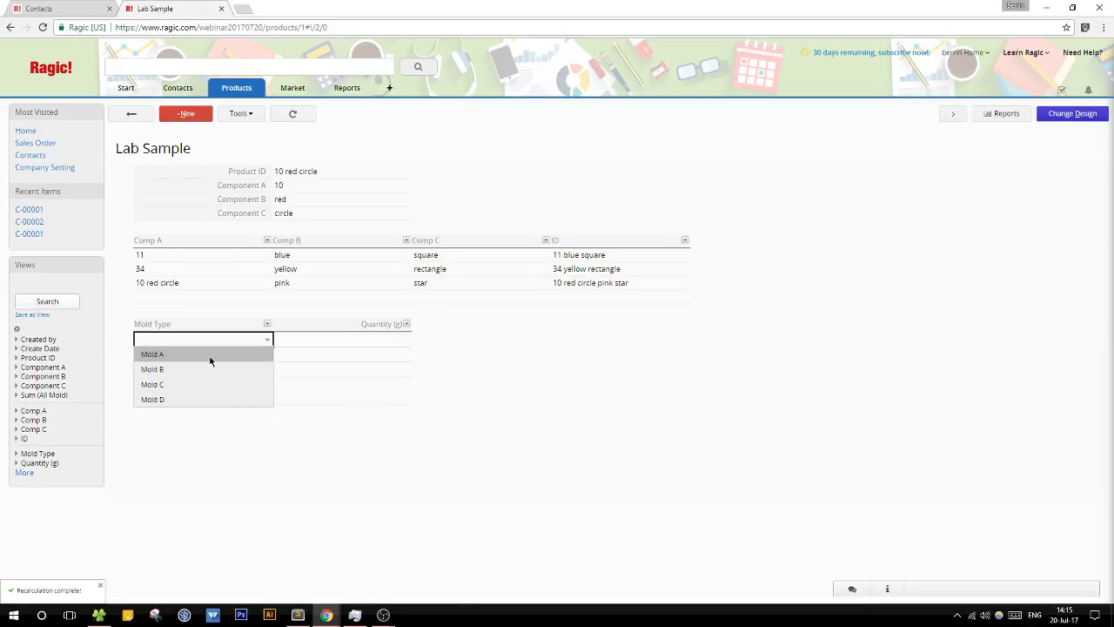
{"action": "left_click", "coordinate": [209, 357]}
{"action": "left_click", "coordinate": [193, 356]}
{"action": "left_click", "coordinate": [188, 397]}
{"action": "left_click", "coordinate": [202, 372]}
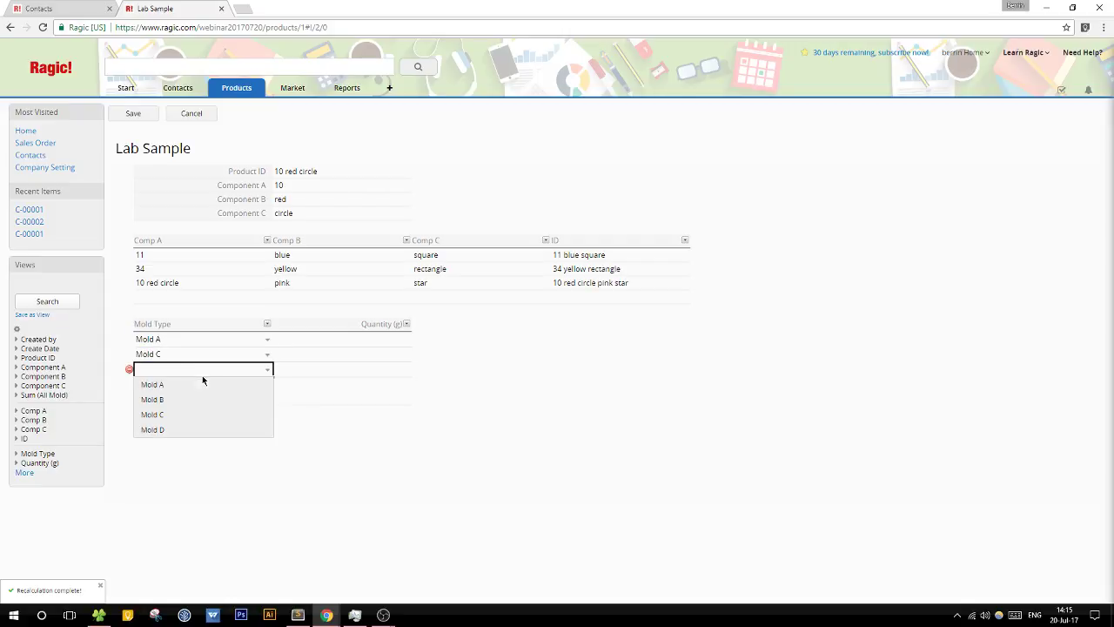
{"action": "left_click", "coordinate": [206, 426]}
Step: Enter quantities 25, 15 and 23 for the three molds and save the record
{"action": "left_click", "coordinate": [329, 321]}
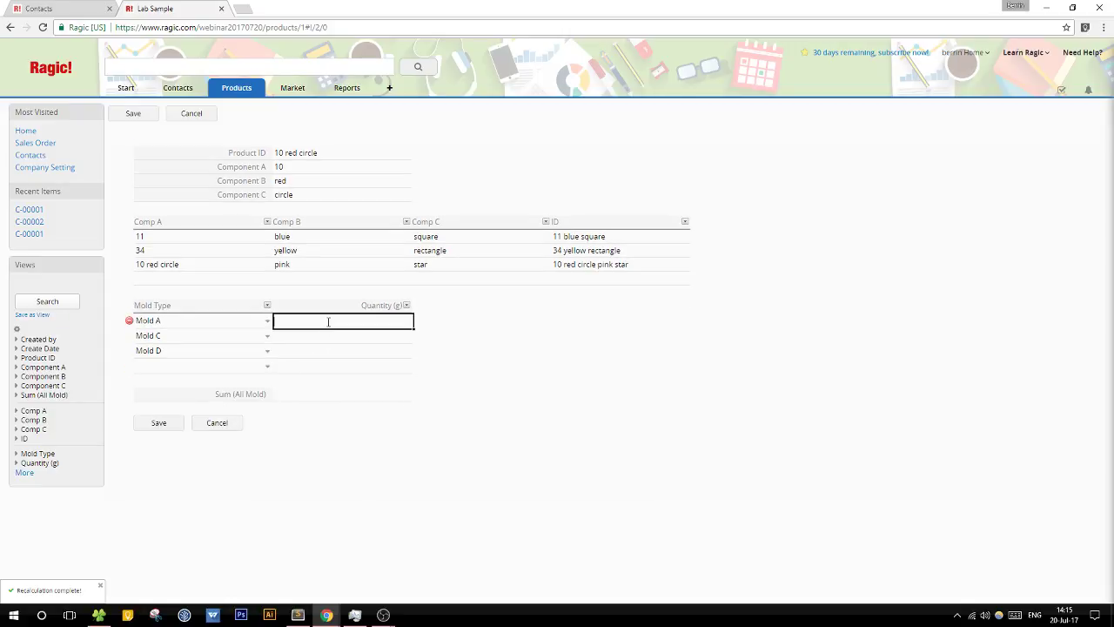
{"action": "type", "text": "25"}
{"action": "key", "text": "Return"}
{"action": "type", "text": "1"}
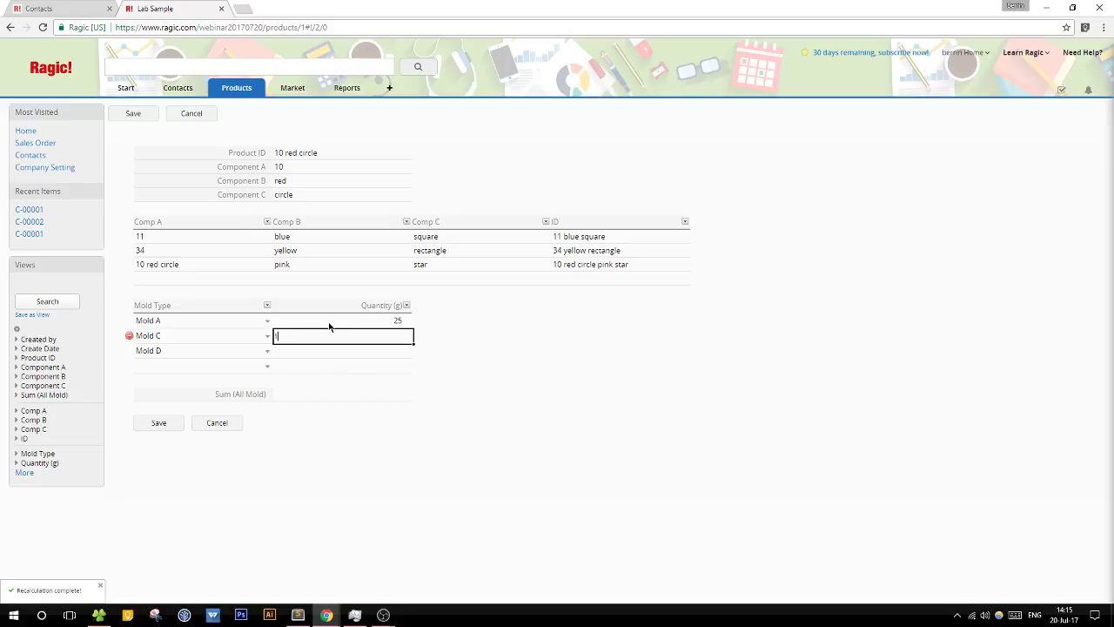
{"action": "type", "text": "5"}
{"action": "key", "text": "Return"}
{"action": "type", "text": "23"}
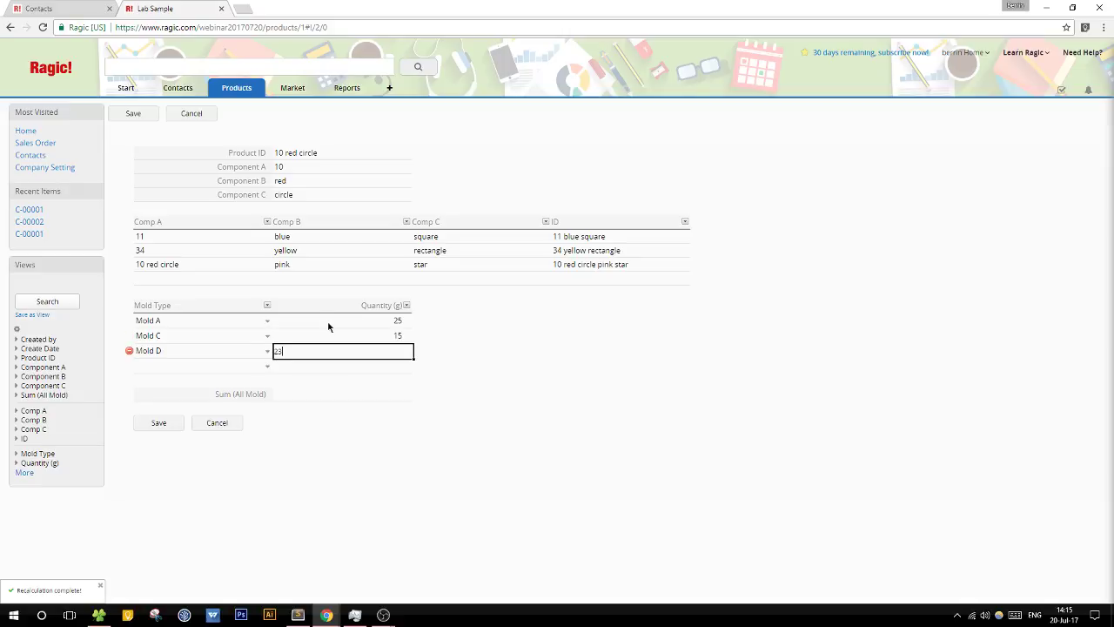
{"action": "left_click", "coordinate": [158, 422]}
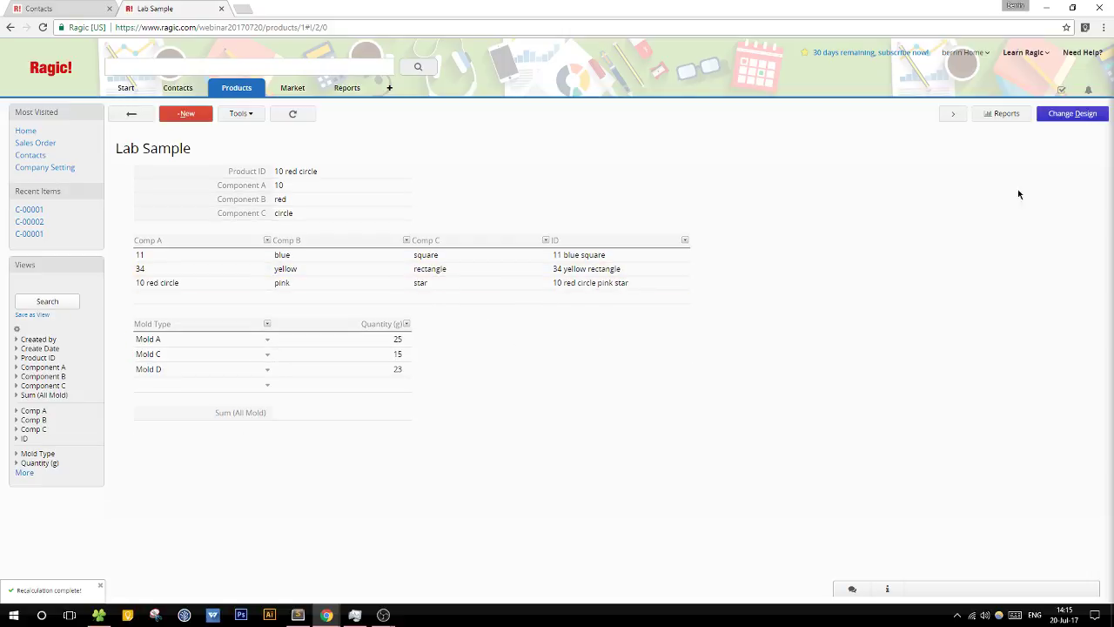
{"action": "left_click", "coordinate": [1072, 113]}
Step: Give Sum (All Mold) the formula B11 and save the design
{"action": "left_click", "coordinate": [247, 402]}
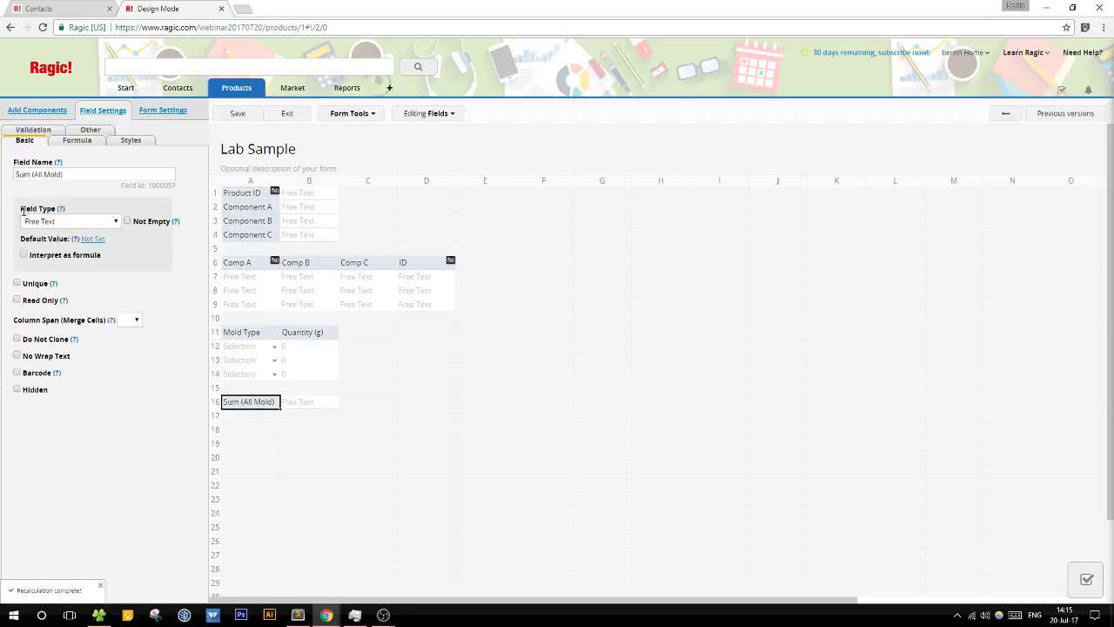
{"action": "left_click", "coordinate": [77, 140]}
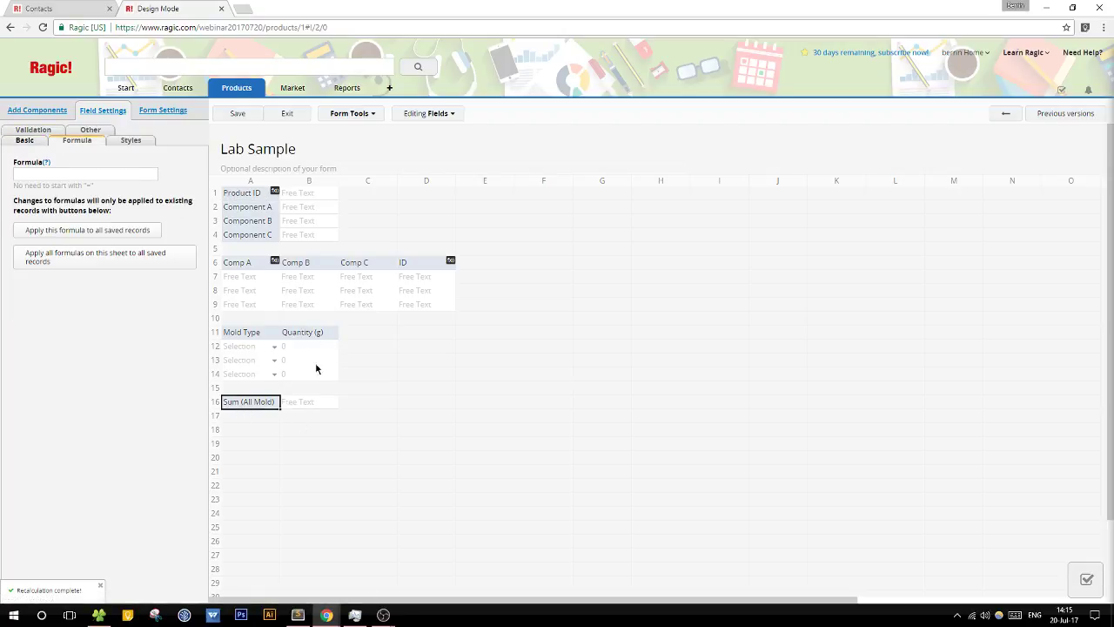
{"action": "left_click", "coordinate": [50, 173]}
{"action": "type", "text": "s"}
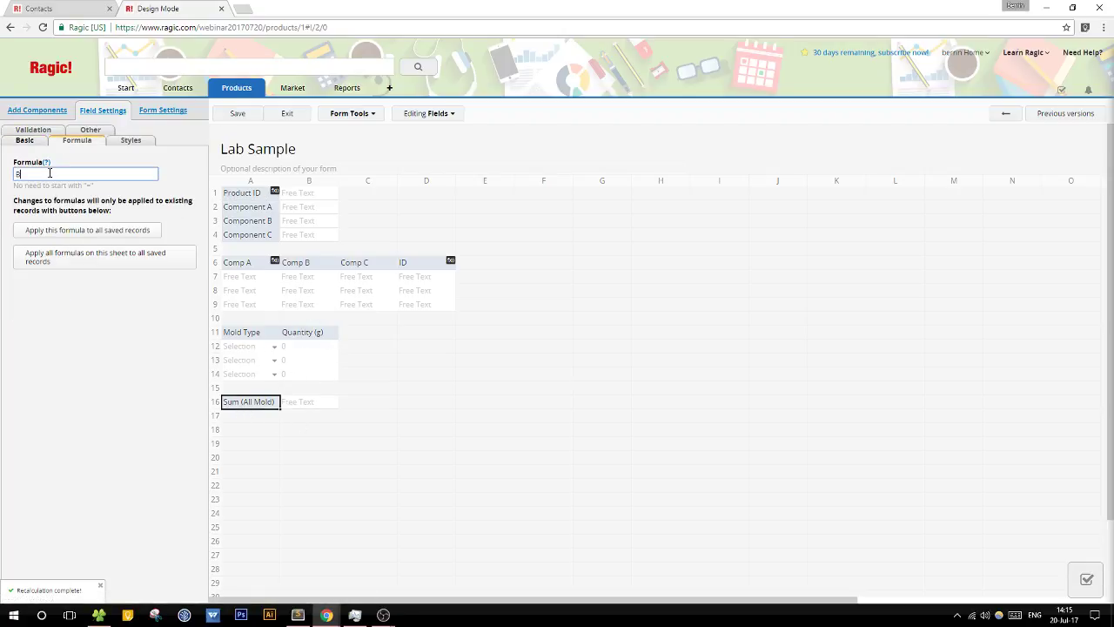
{"action": "type", "text": "11"}
{"action": "left_click", "coordinate": [236, 113]}
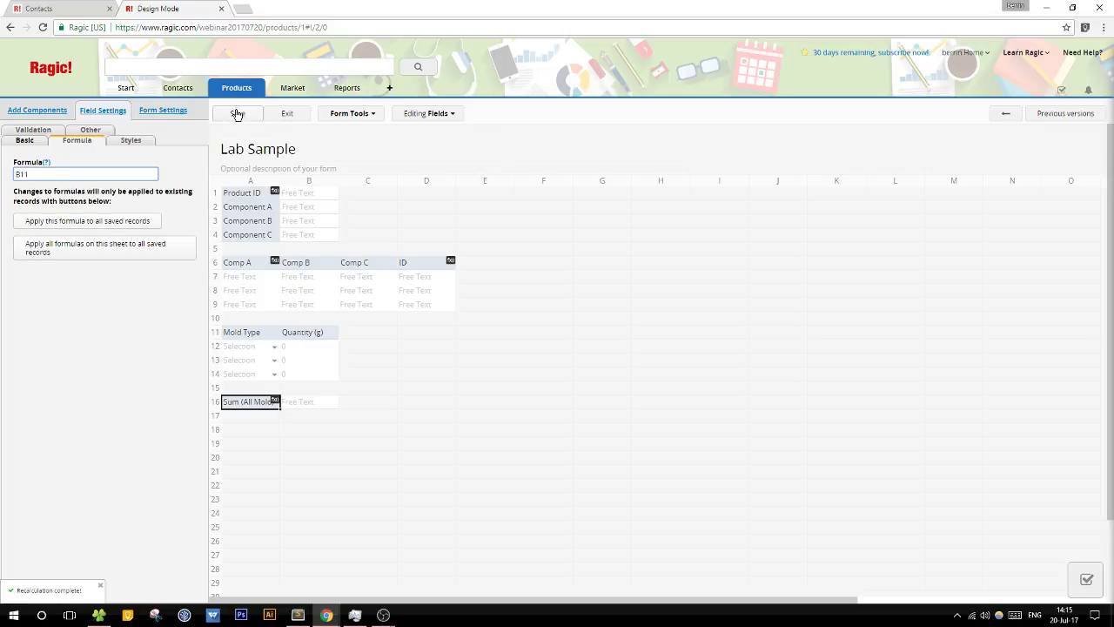
{"action": "left_click", "coordinate": [286, 114]}
Step: Change Mold D's quantity to 263 and save, so the sum reads 2515263
{"action": "left_click", "coordinate": [397, 372]}
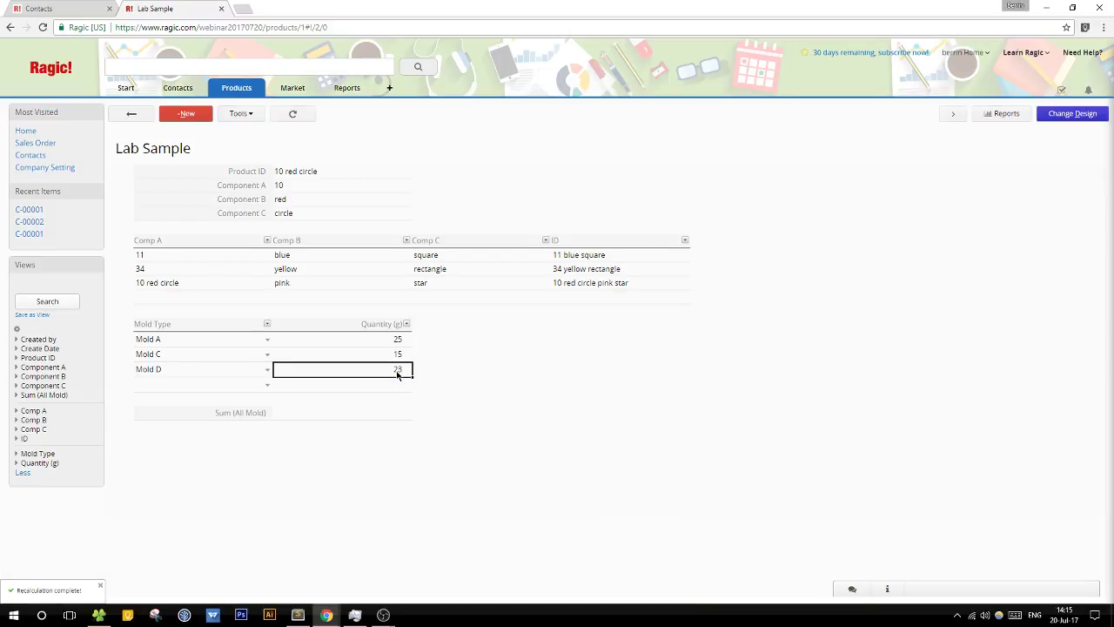
{"action": "left_click", "coordinate": [379, 369]}
{"action": "key", "text": "BackSpace"}
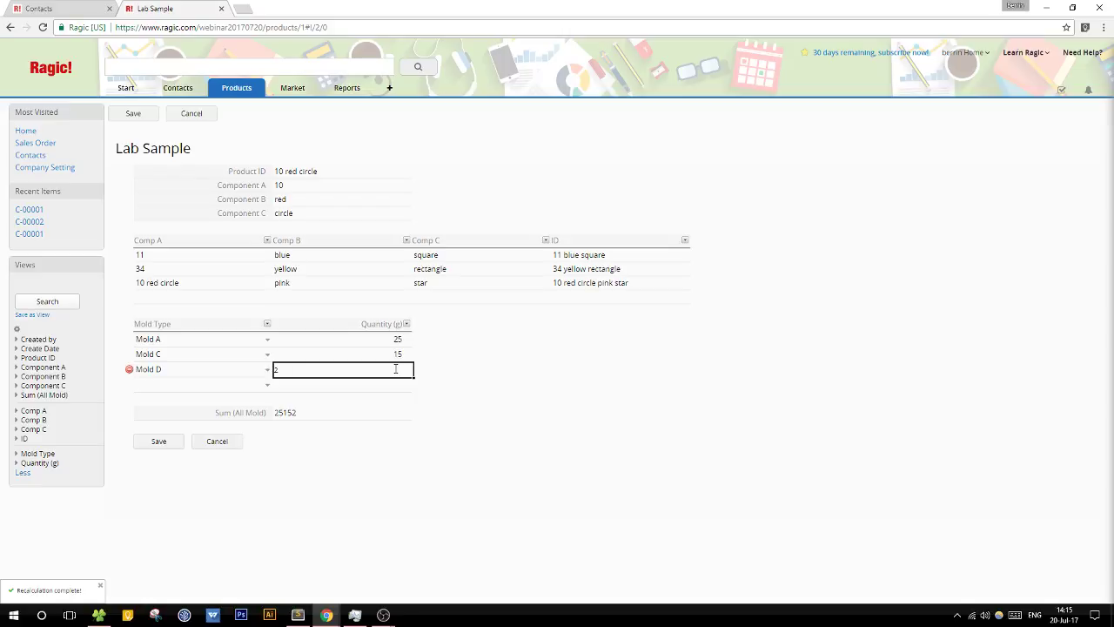
{"action": "left_click", "coordinate": [158, 441]}
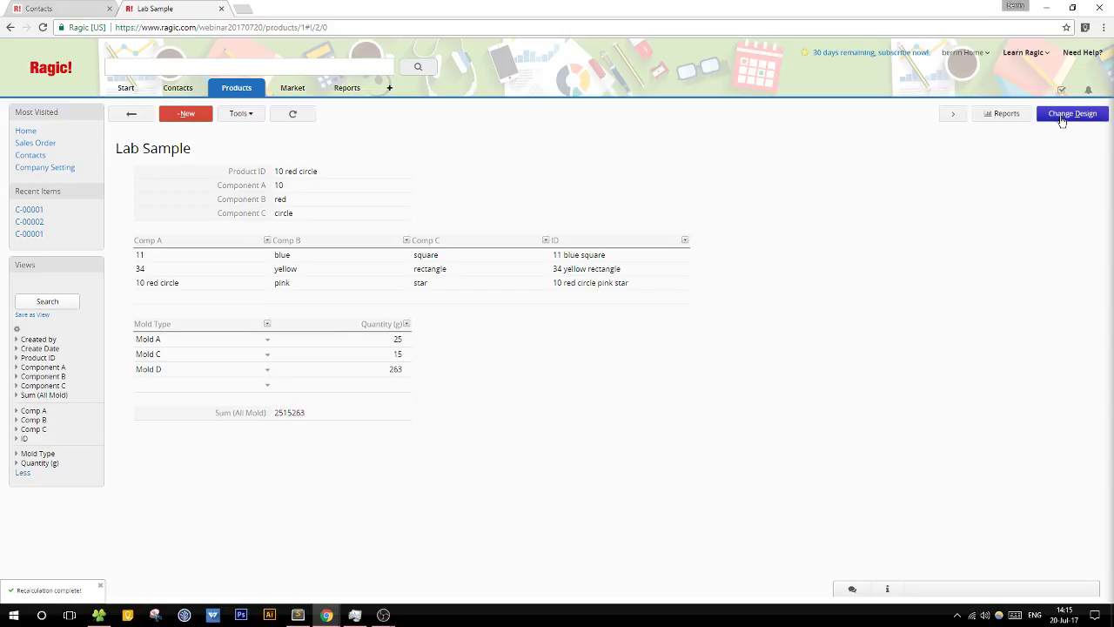
Step: Make Sum (All Mold) a Numeric field with format 0, save the design, and return to the record
{"action": "left_click", "coordinate": [1072, 113]}
{"action": "left_click", "coordinate": [229, 402]}
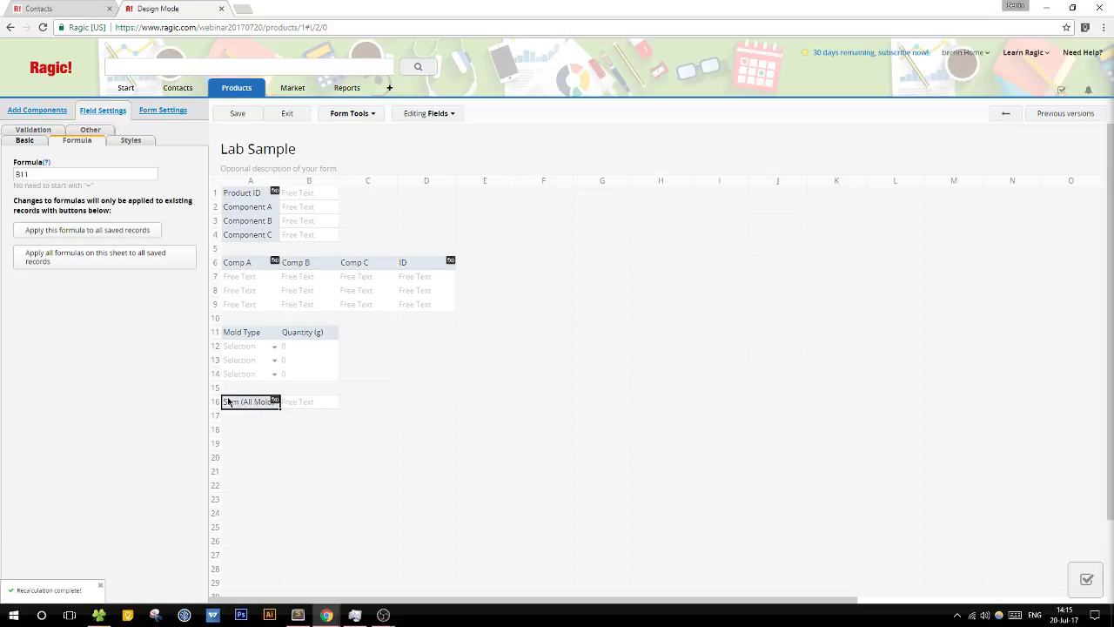
{"action": "left_click", "coordinate": [26, 142]}
{"action": "left_click", "coordinate": [70, 221]}
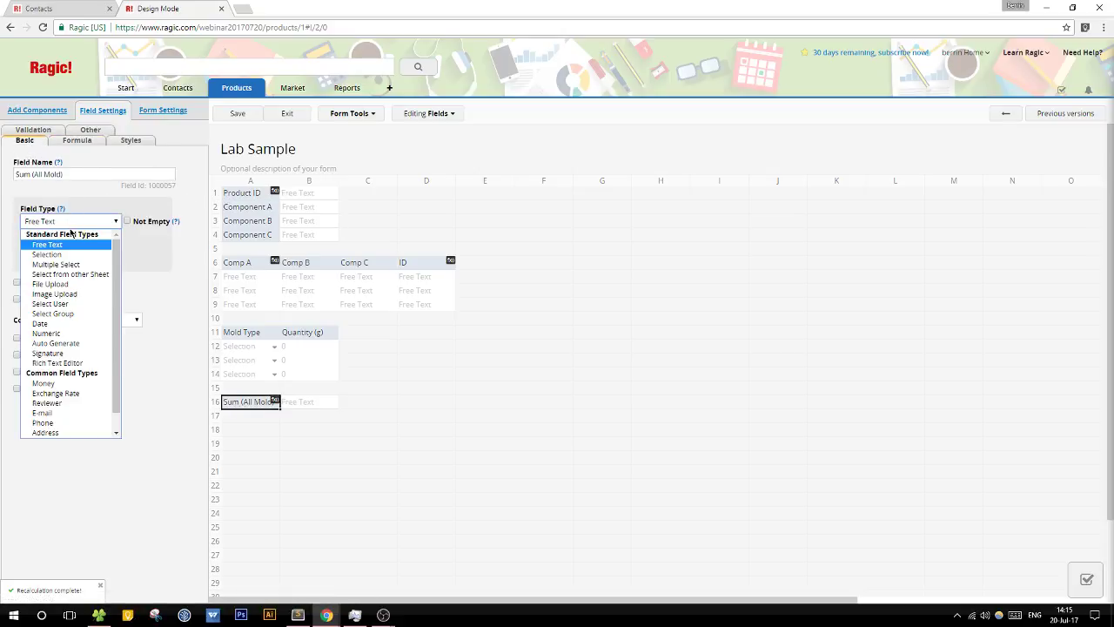
{"action": "left_click", "coordinate": [72, 336]}
{"action": "left_click", "coordinate": [57, 344]}
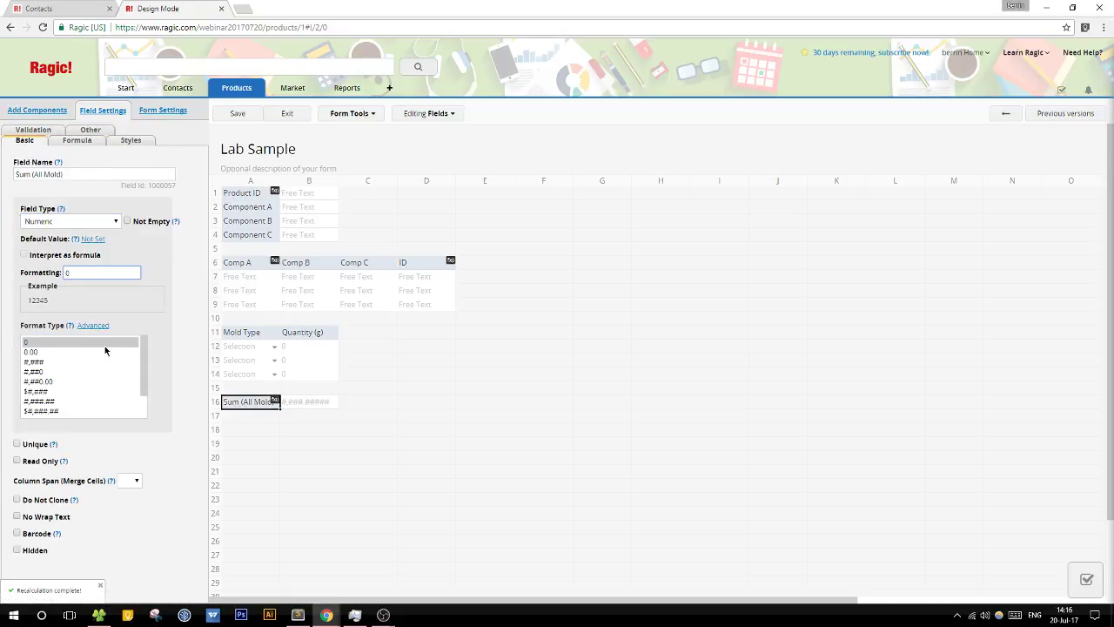
{"action": "left_click", "coordinate": [235, 114]}
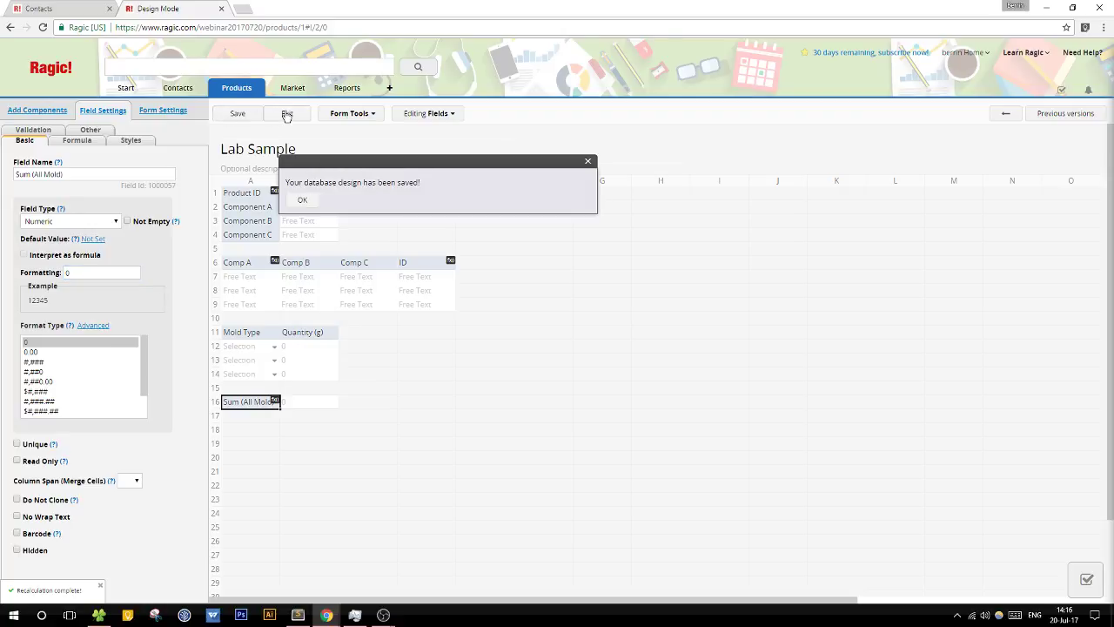
{"action": "left_click", "coordinate": [286, 117]}
{"action": "left_click", "coordinate": [391, 370]}
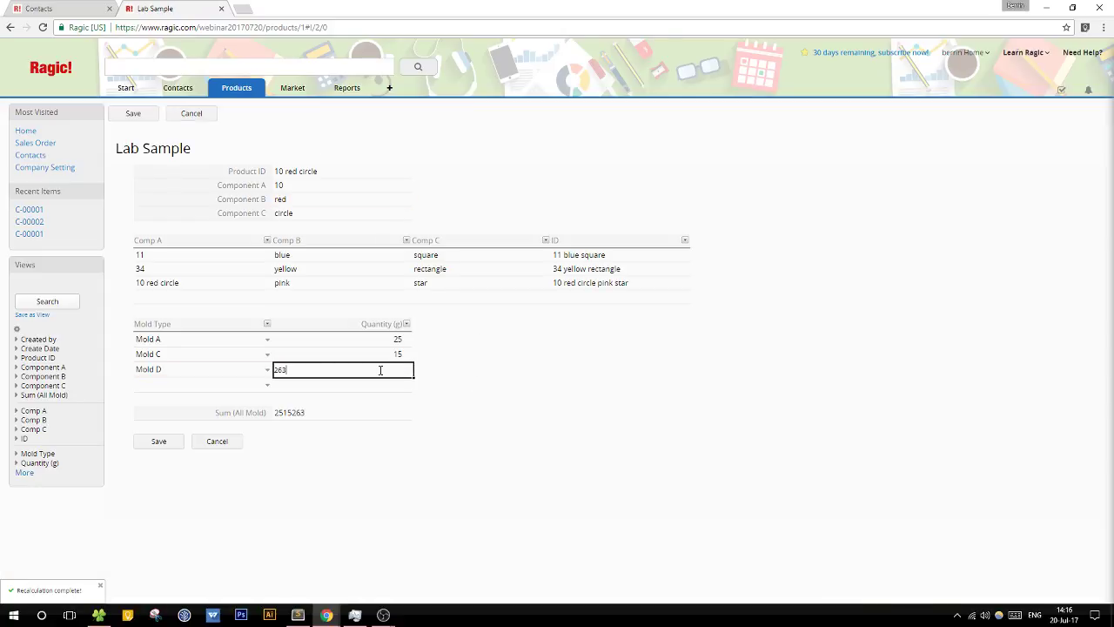
Step: Re-enter Mold D's quantity as 263 and save the record so the sum reads 303
{"action": "key", "text": "BackSpace"}
{"action": "type", "text": "3"}
{"action": "left_click", "coordinate": [351, 358]}
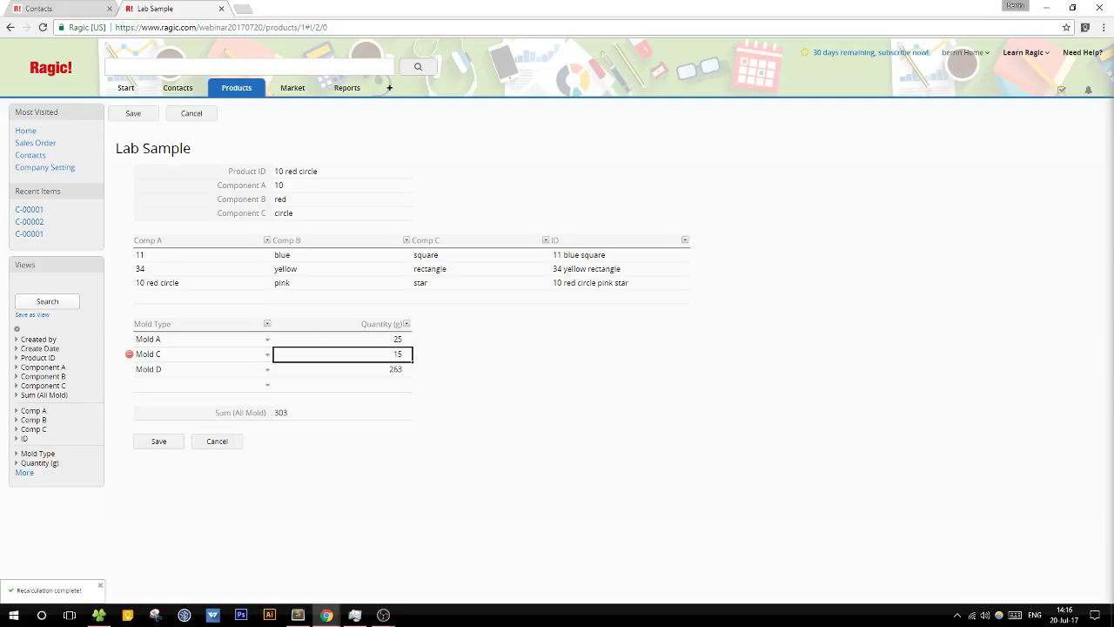
{"action": "left_click", "coordinate": [158, 441]}
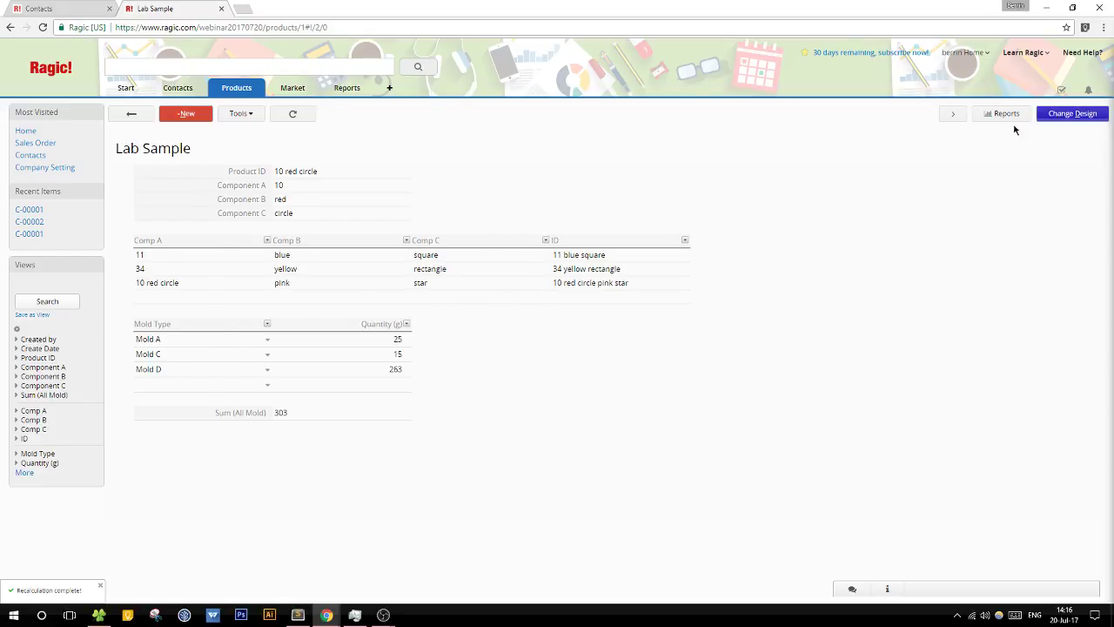
Step: Rename the Quantity (g) header to X (g), then add Y (g) and Z (g) headers beside it
{"action": "left_click", "coordinate": [529, 315]}
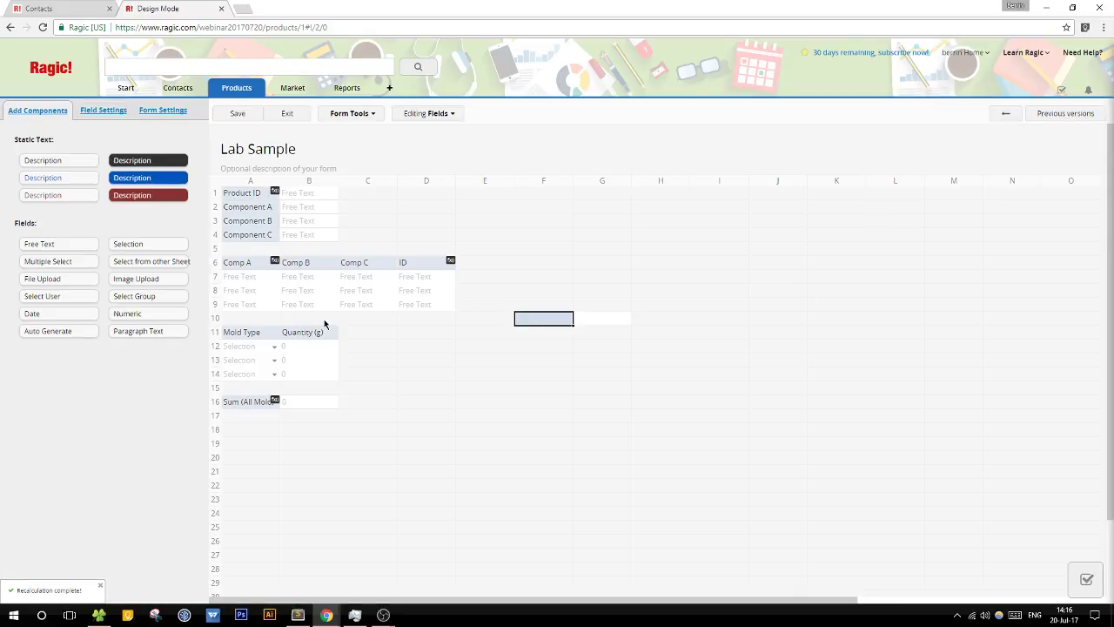
{"action": "left_click", "coordinate": [349, 333]}
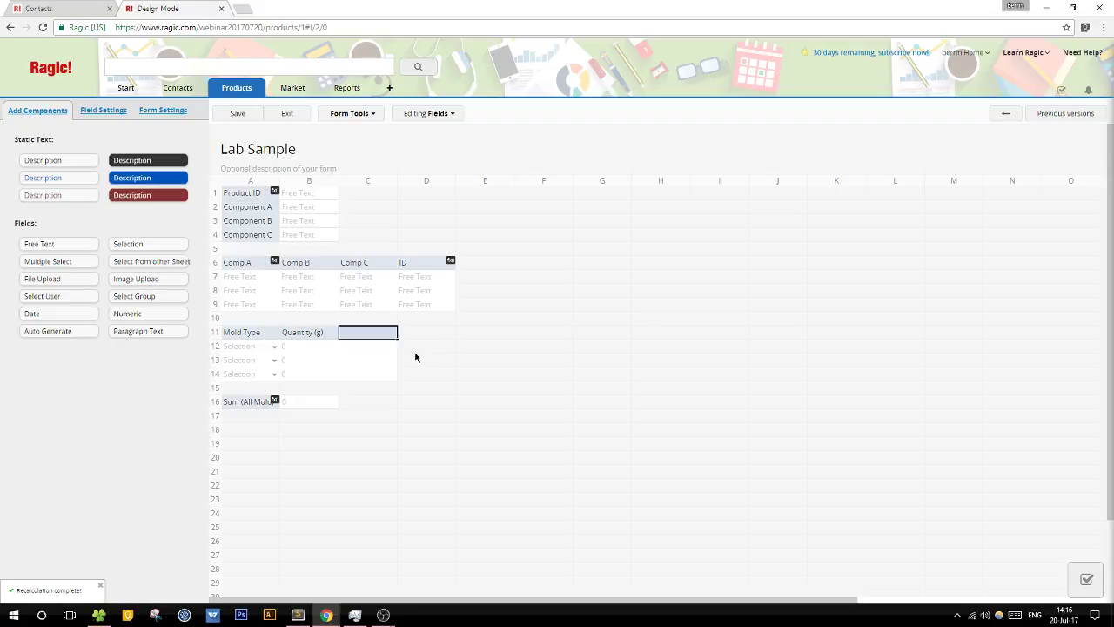
{"action": "key", "text": "Left"}
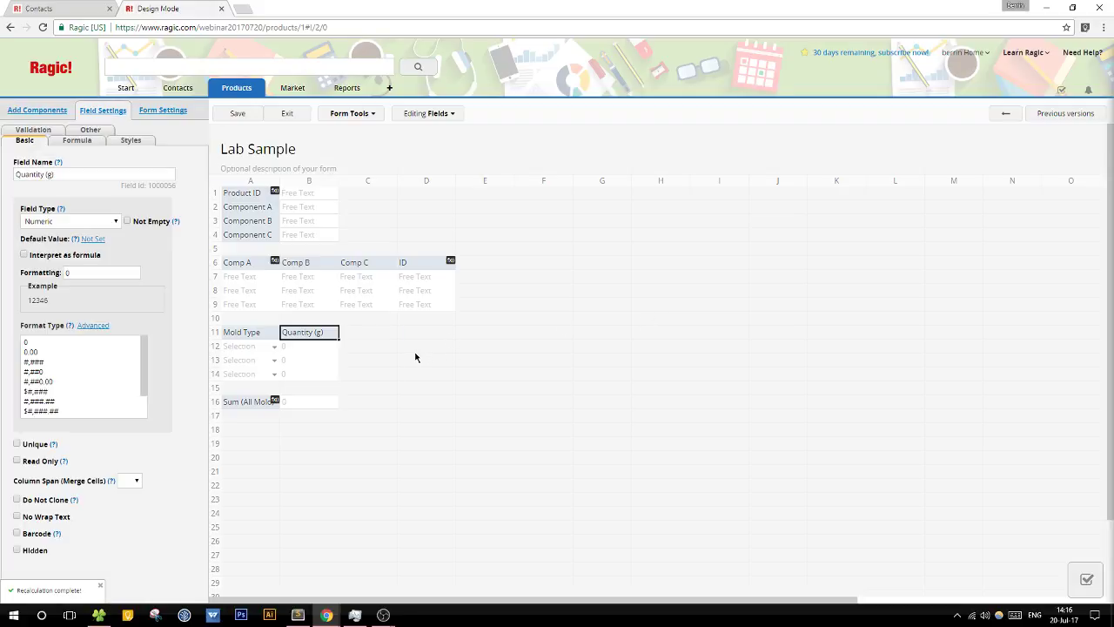
{"action": "left_click", "coordinate": [331, 334]}
{"action": "double_click", "coordinate": [296, 333]}
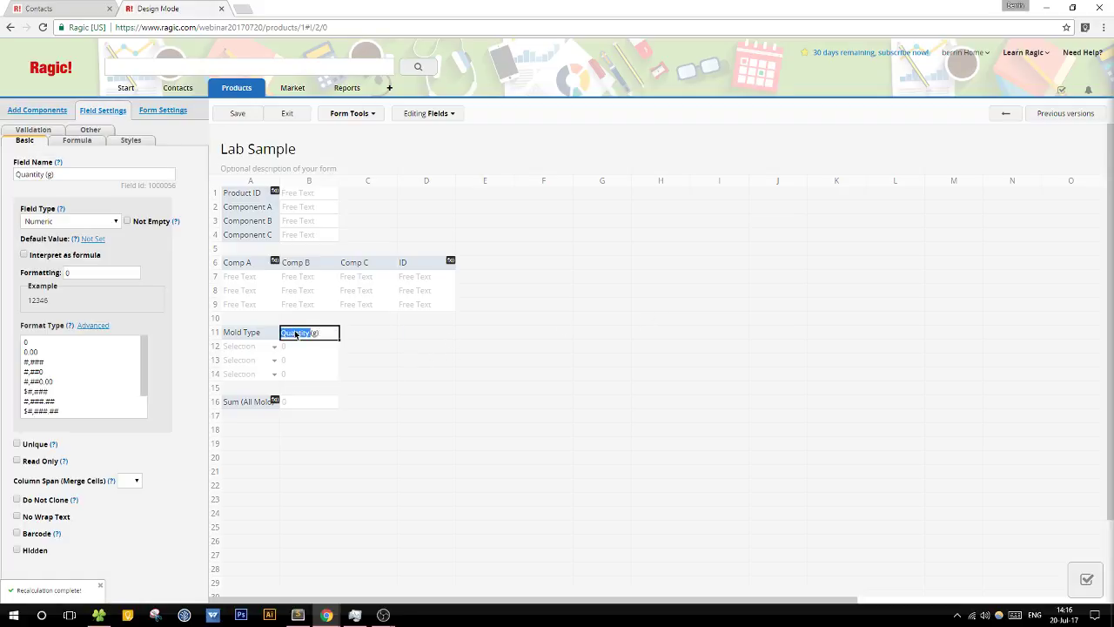
{"action": "key", "text": "BackSpace"}
{"action": "type", "text": "CX"}
{"action": "key", "text": "BackSpace"}
{"action": "key", "text": "BackSpace"}
{"action": "type", "text": "X"}
{"action": "left_click", "coordinate": [365, 339]}
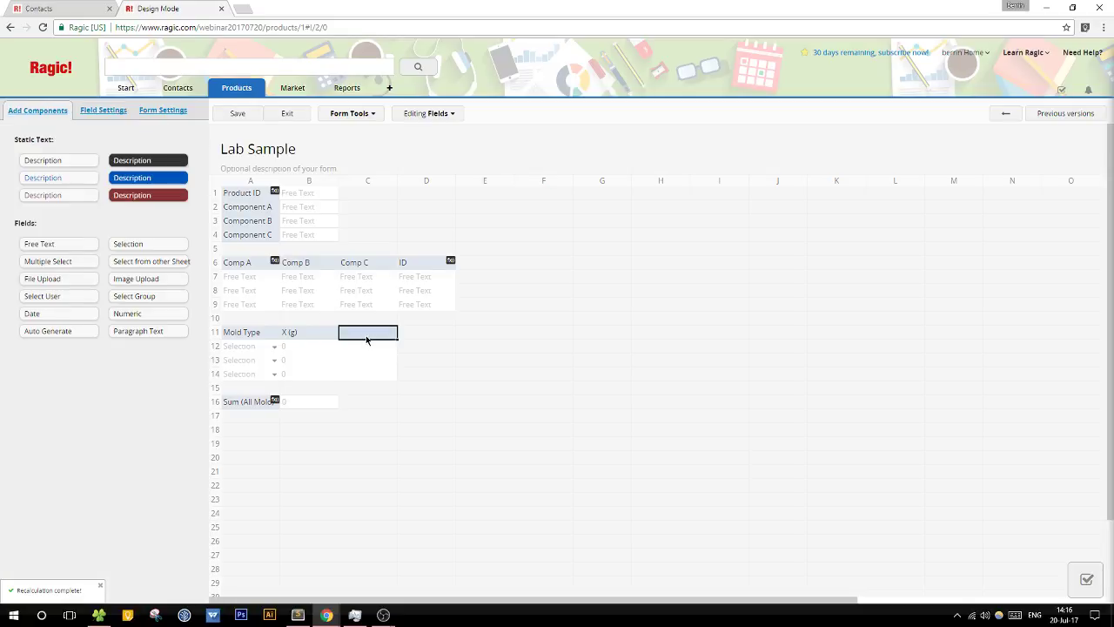
{"action": "type", "text": "Y"}
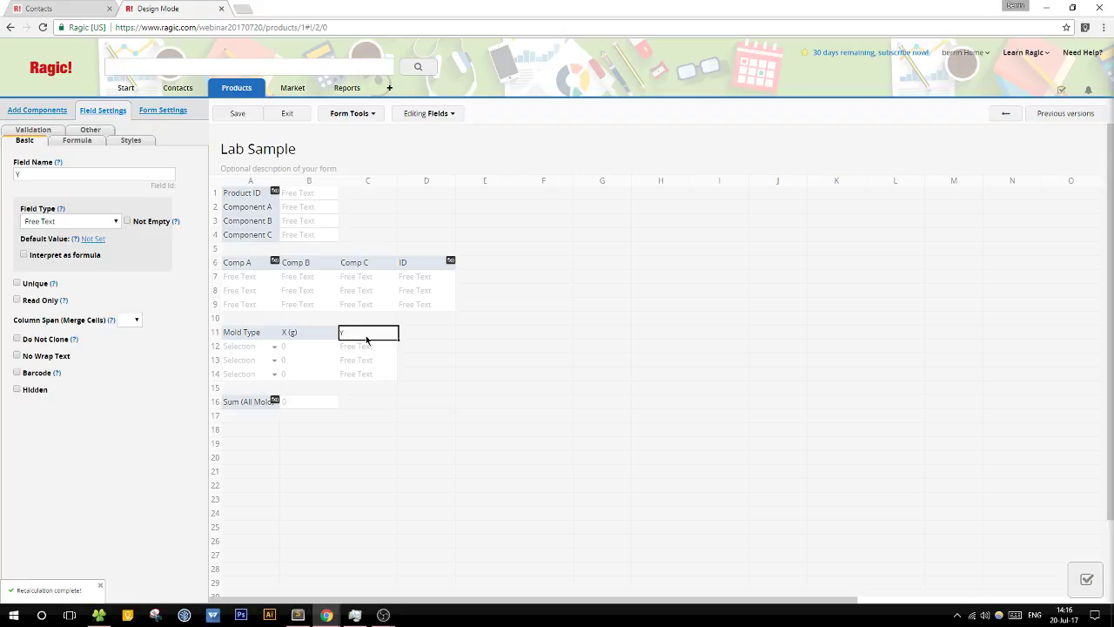
{"action": "type", "text": " (g)"}
{"action": "left_click", "coordinate": [424, 334]}
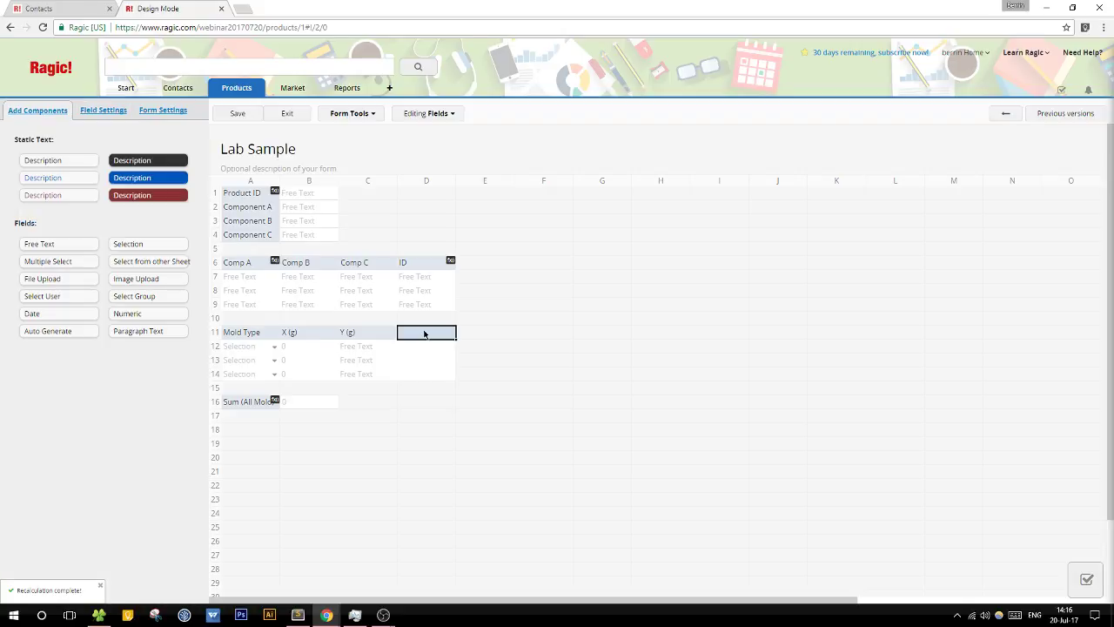
{"action": "type", "text": "Z"}
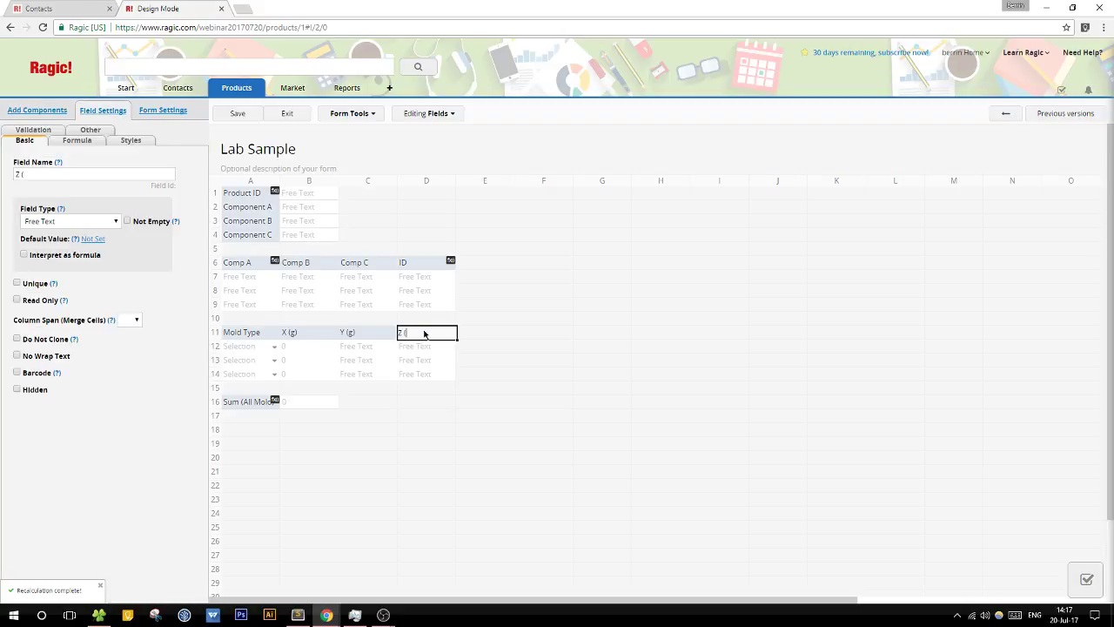
{"action": "type", "text": " (g)"}
Step: Make Y (g) and Z (g) Numeric fields with format 0, then save the design
{"action": "left_click", "coordinate": [385, 333]}
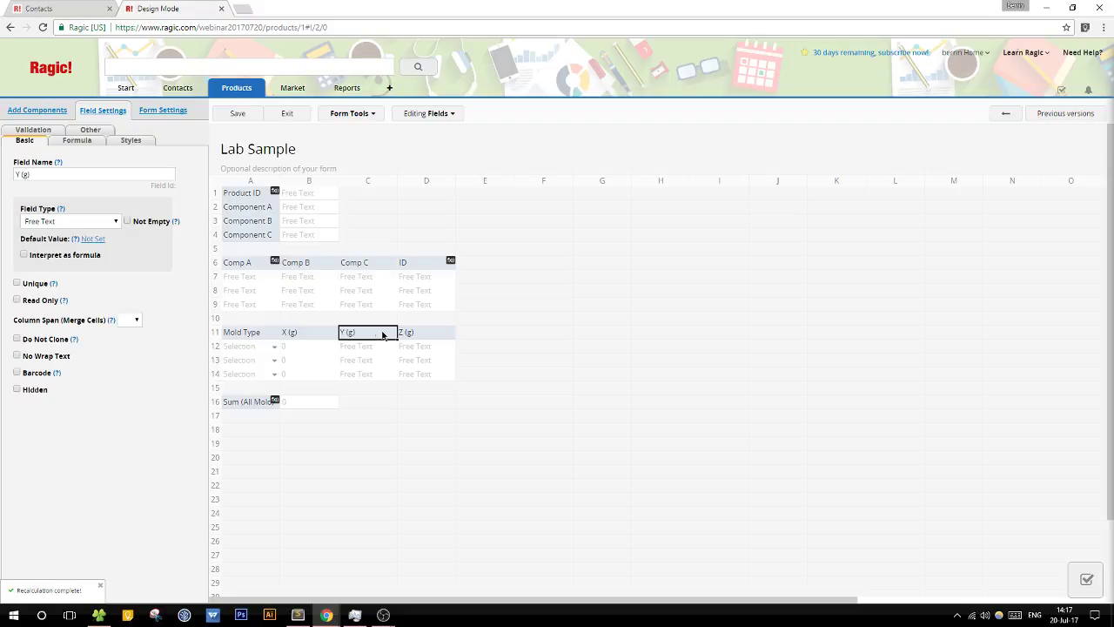
{"action": "left_click", "coordinate": [87, 222]}
{"action": "left_click", "coordinate": [52, 333]}
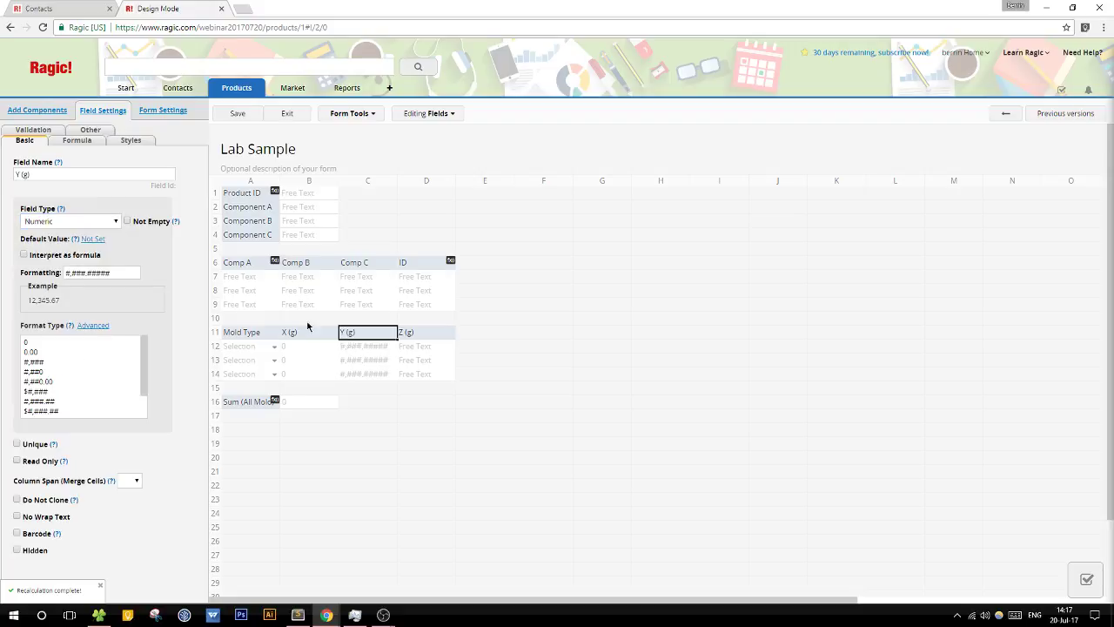
{"action": "left_click", "coordinate": [113, 343]}
{"action": "left_click", "coordinate": [419, 337]}
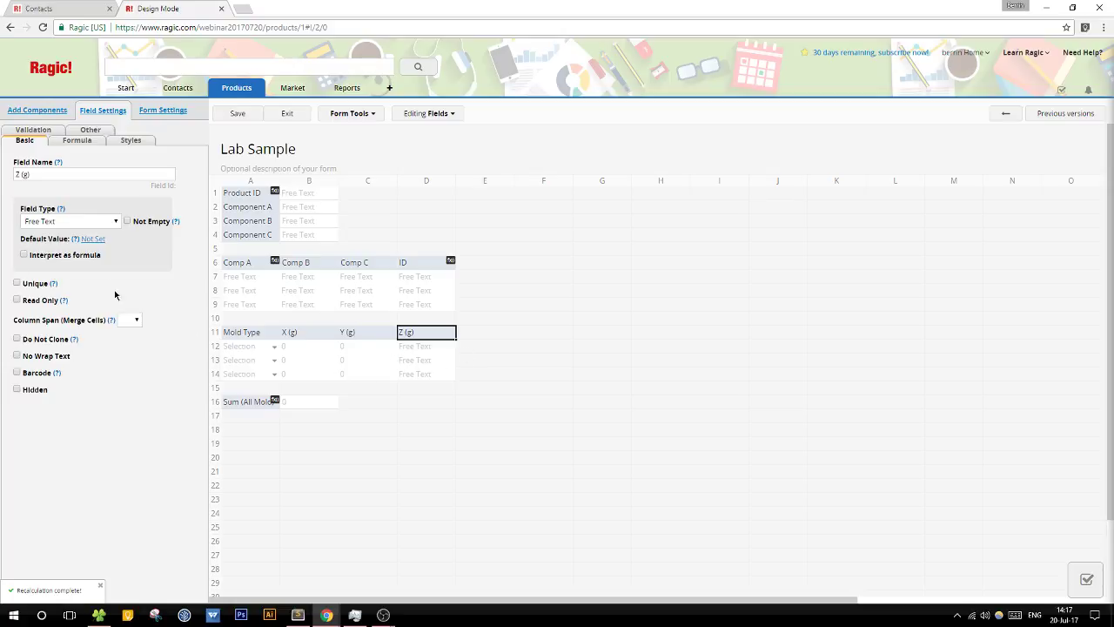
{"action": "left_click", "coordinate": [87, 222]}
{"action": "left_click", "coordinate": [68, 335]}
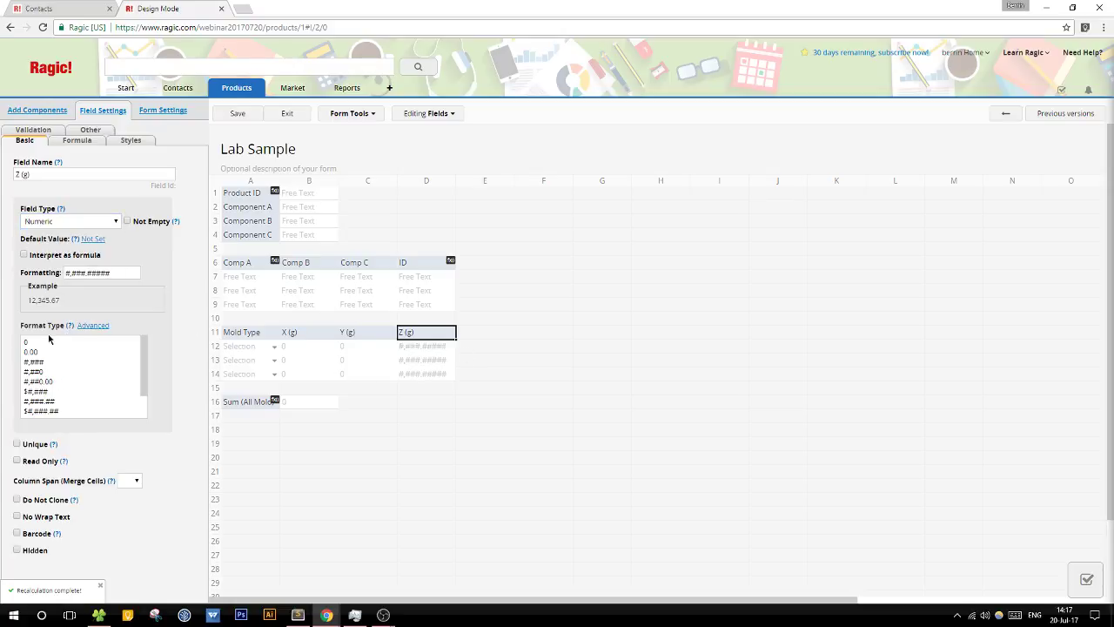
{"action": "left_click", "coordinate": [50, 342]}
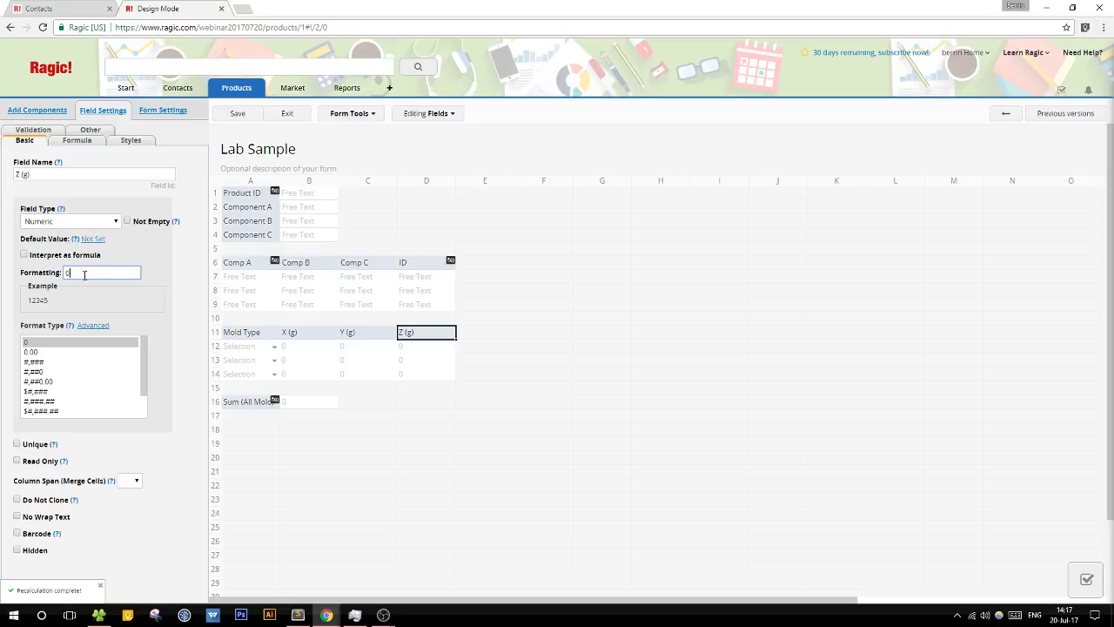
{"action": "left_click", "coordinate": [228, 120]}
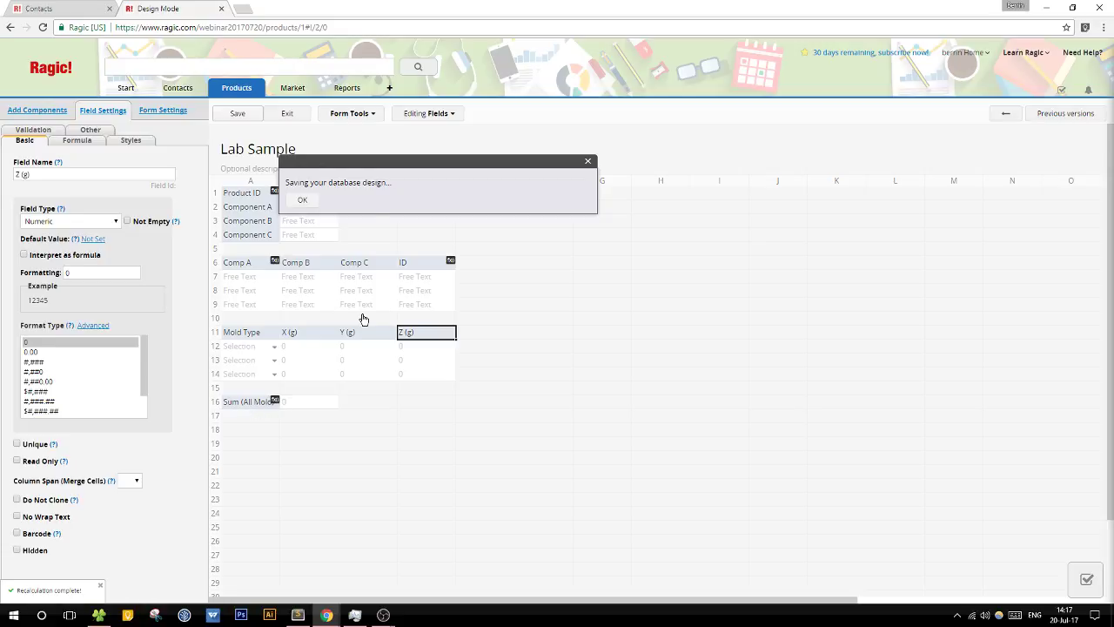
{"action": "left_click", "coordinate": [303, 201]}
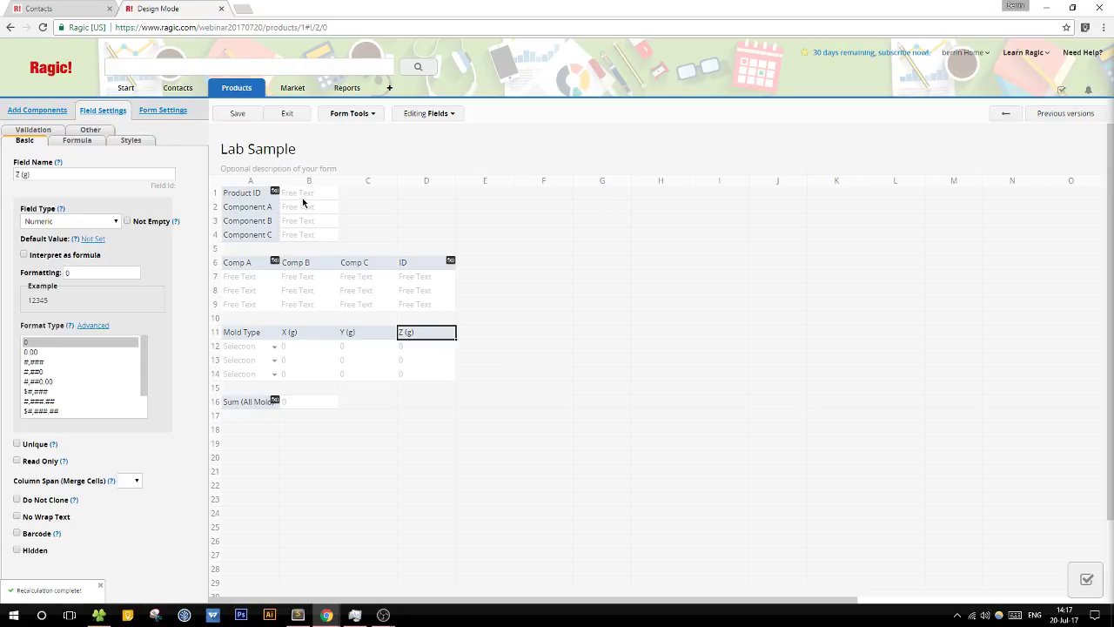
Step: Enter B11+C11 into the Sum (All Mold) formula and save the design
{"action": "left_click", "coordinate": [253, 402]}
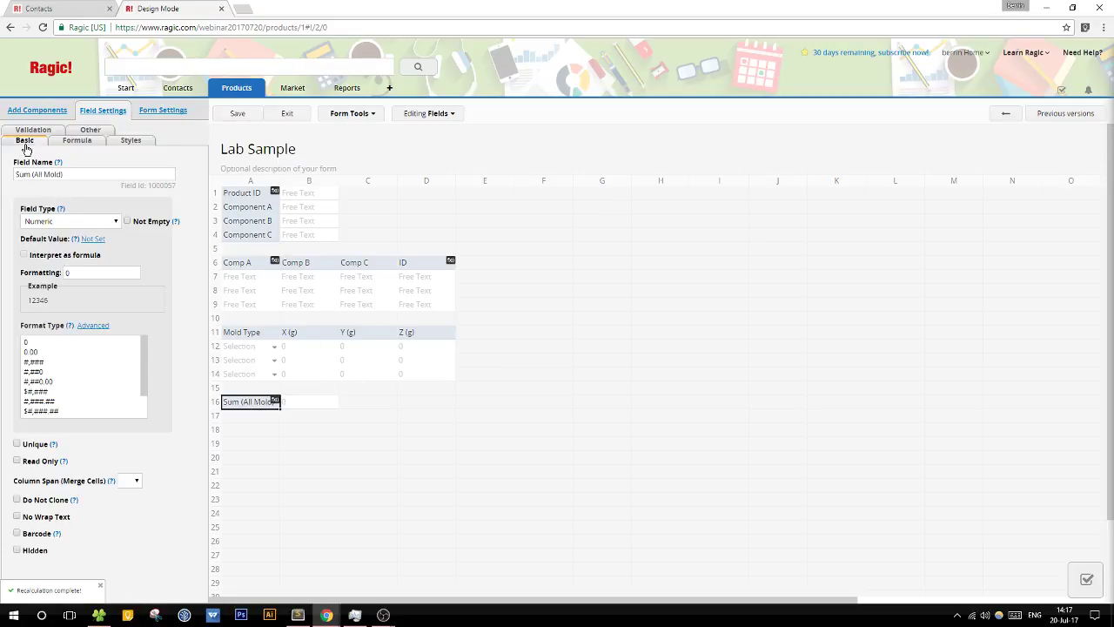
{"action": "left_click", "coordinate": [77, 141]}
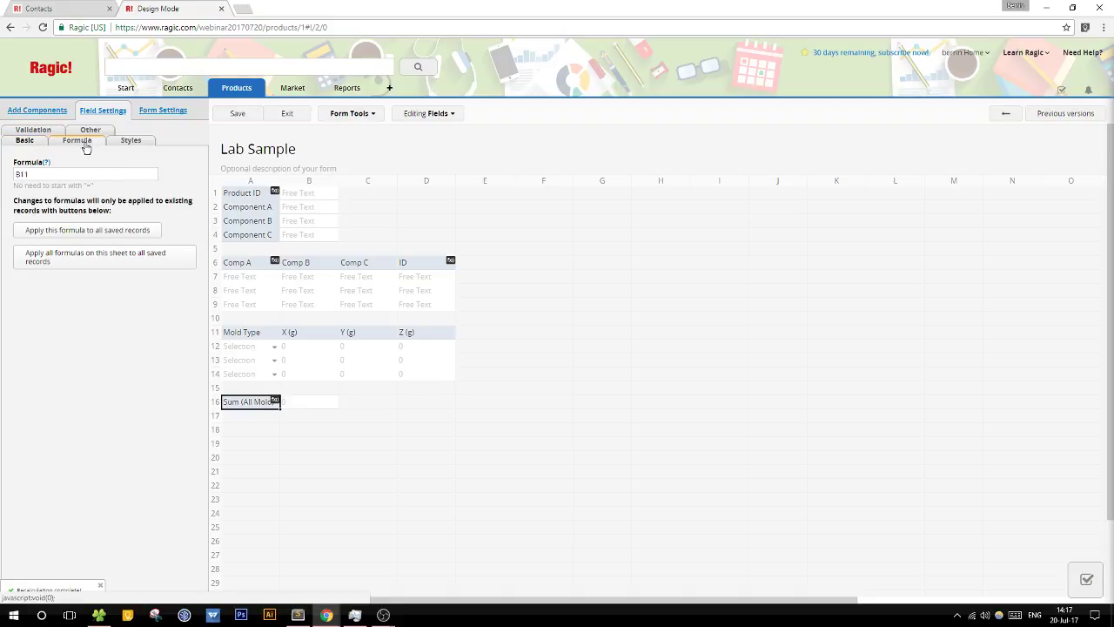
{"action": "left_click", "coordinate": [79, 172]}
{"action": "type", "text": "B11"}
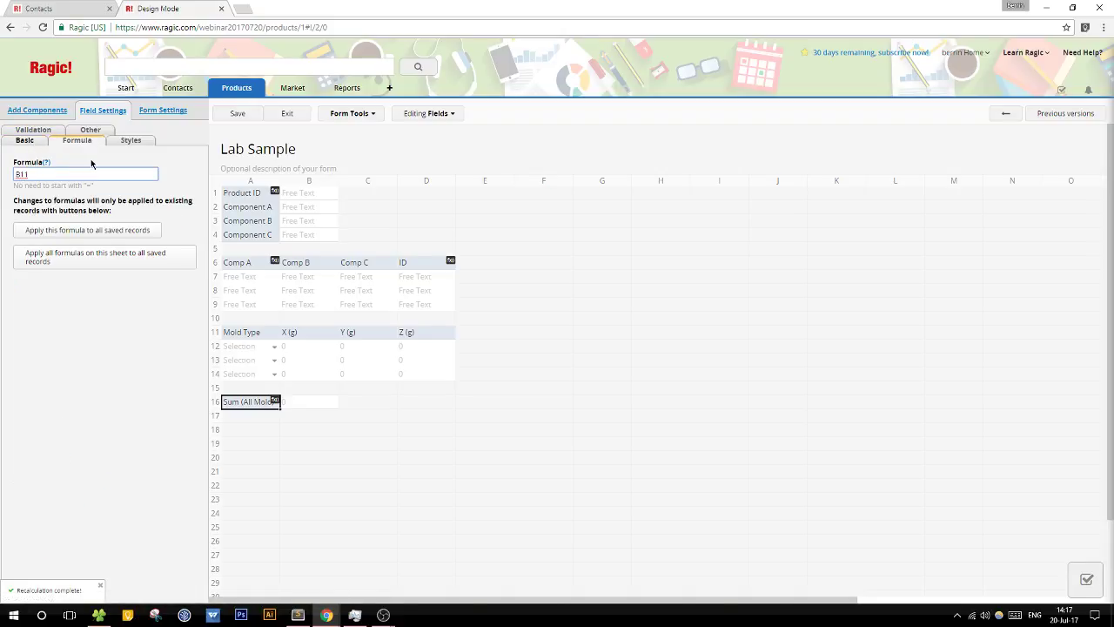
{"action": "type", "text": "+C11+D11"}
{"action": "left_click", "coordinate": [237, 113]}
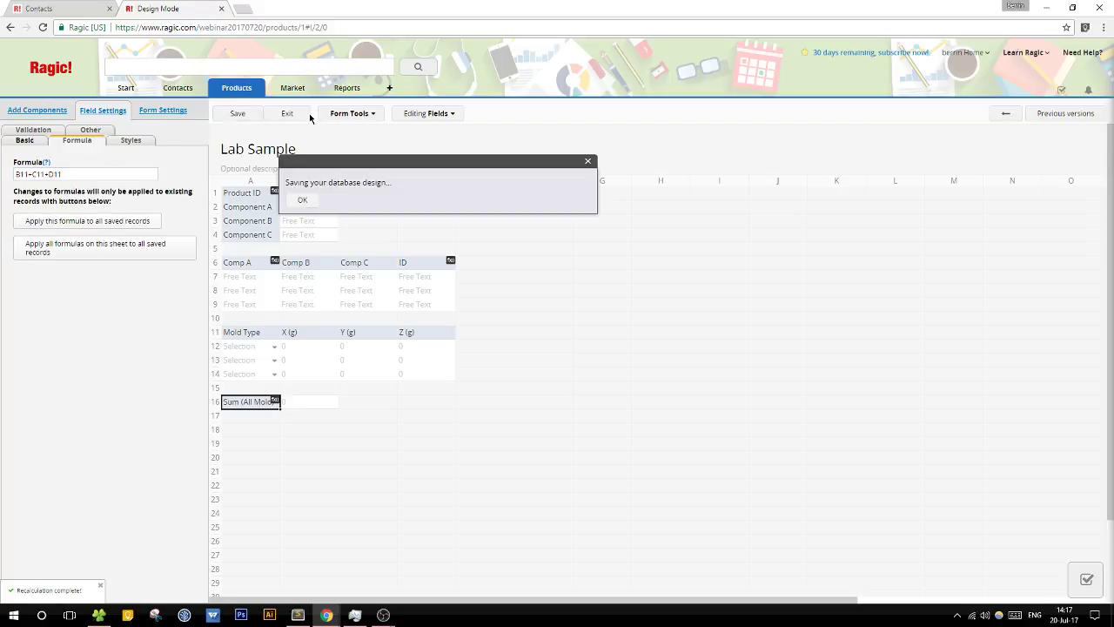
Step: Add a whole-number Total field in E11 with the formula B11+C11+D11
{"action": "left_click", "coordinate": [493, 346]}
{"action": "type", "text": "Total"}
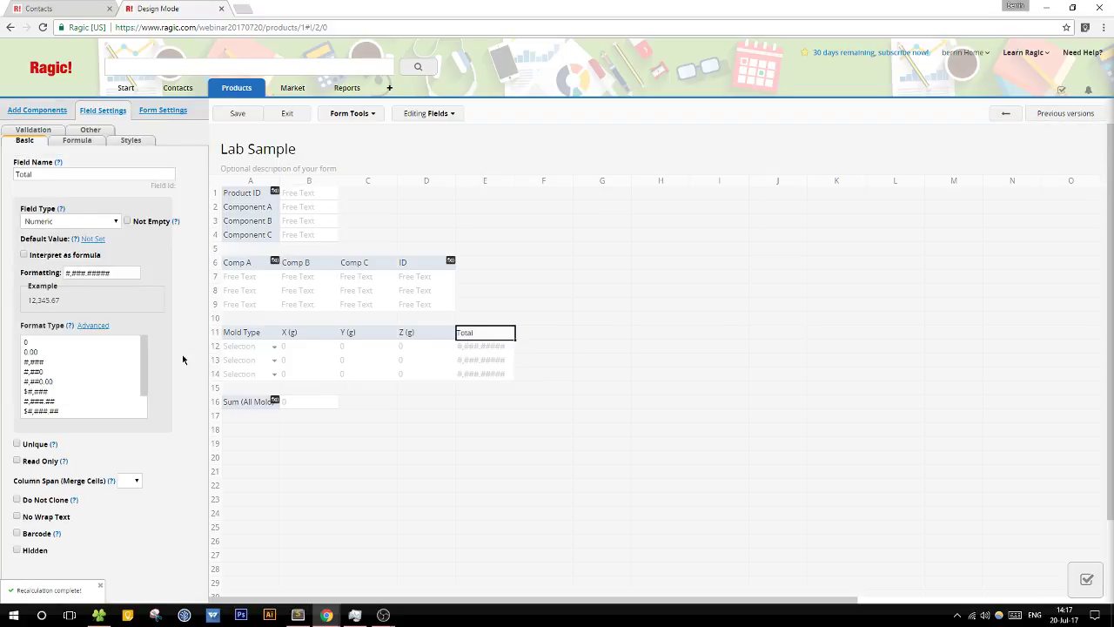
{"action": "left_click", "coordinate": [85, 345]}
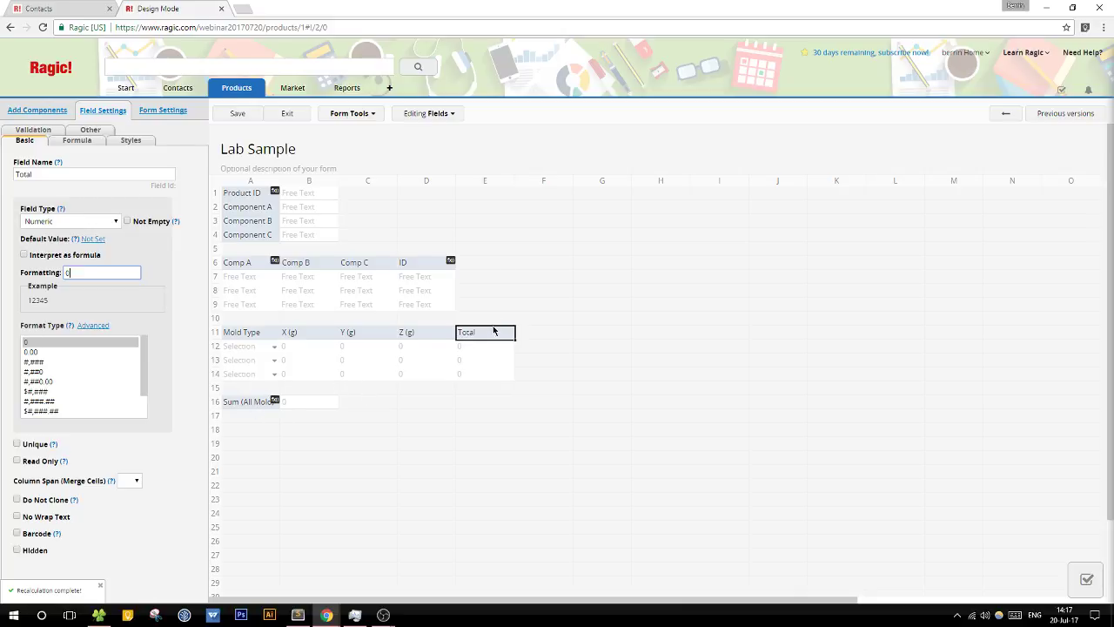
{"action": "left_click", "coordinate": [76, 140]}
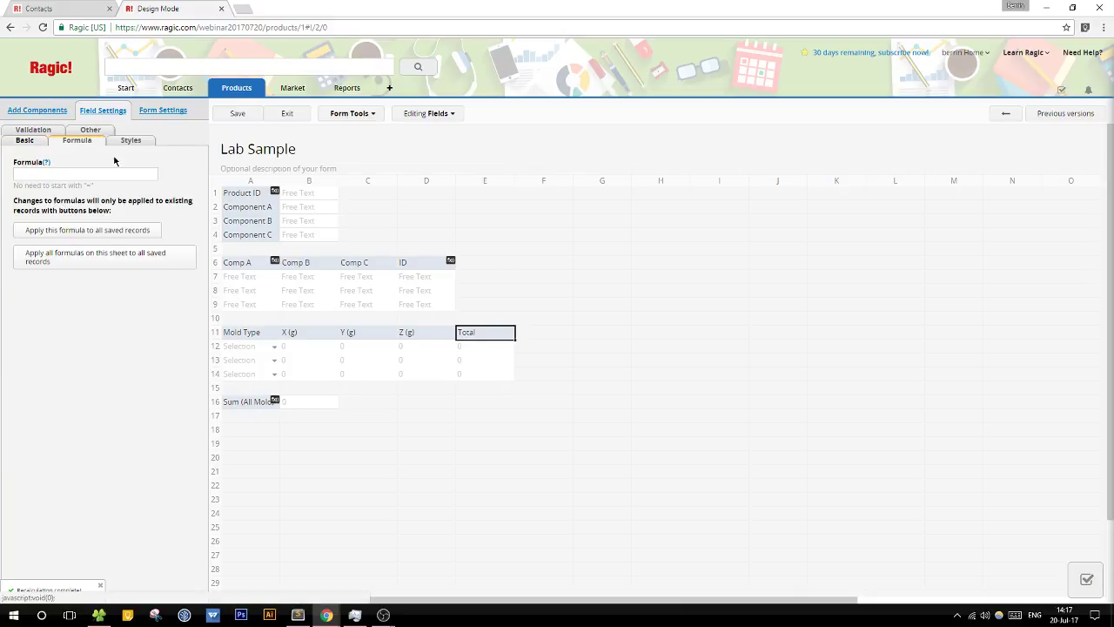
{"action": "left_click", "coordinate": [64, 174]}
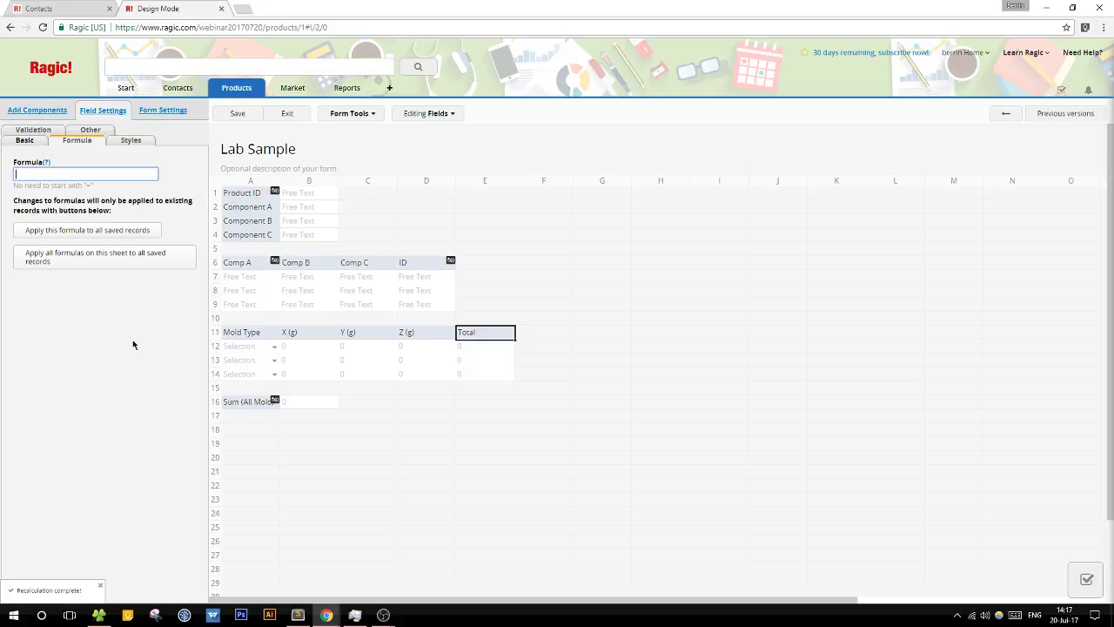
{"action": "left_click", "coordinate": [251, 404]}
{"action": "key", "text": "ctrl+c"}
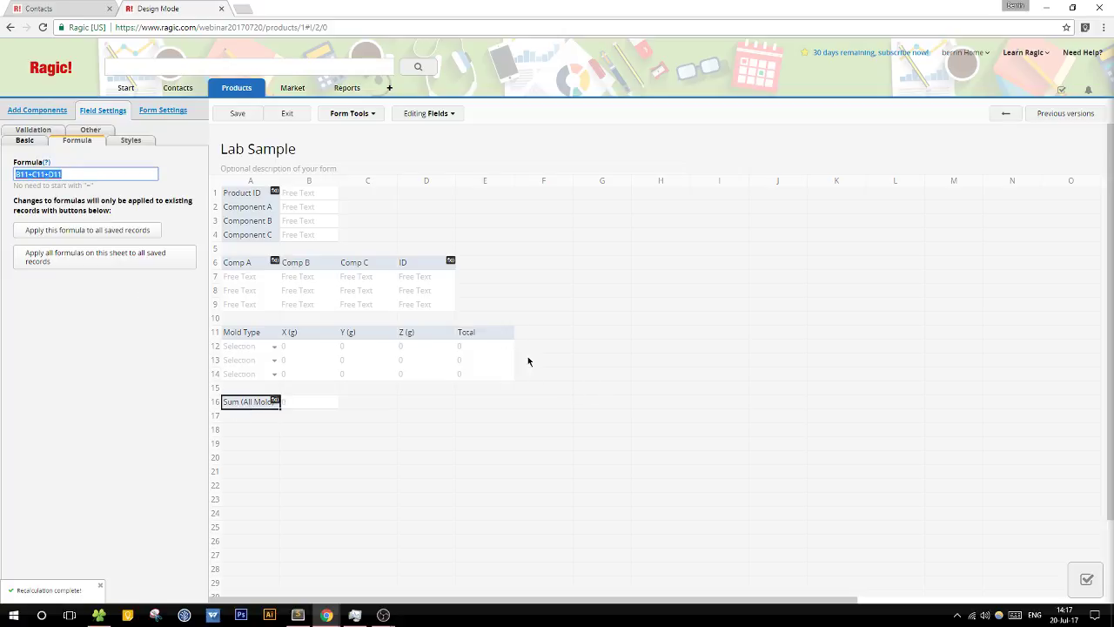
{"action": "left_click", "coordinate": [466, 332]}
{"action": "key", "text": "ctrl+v"}
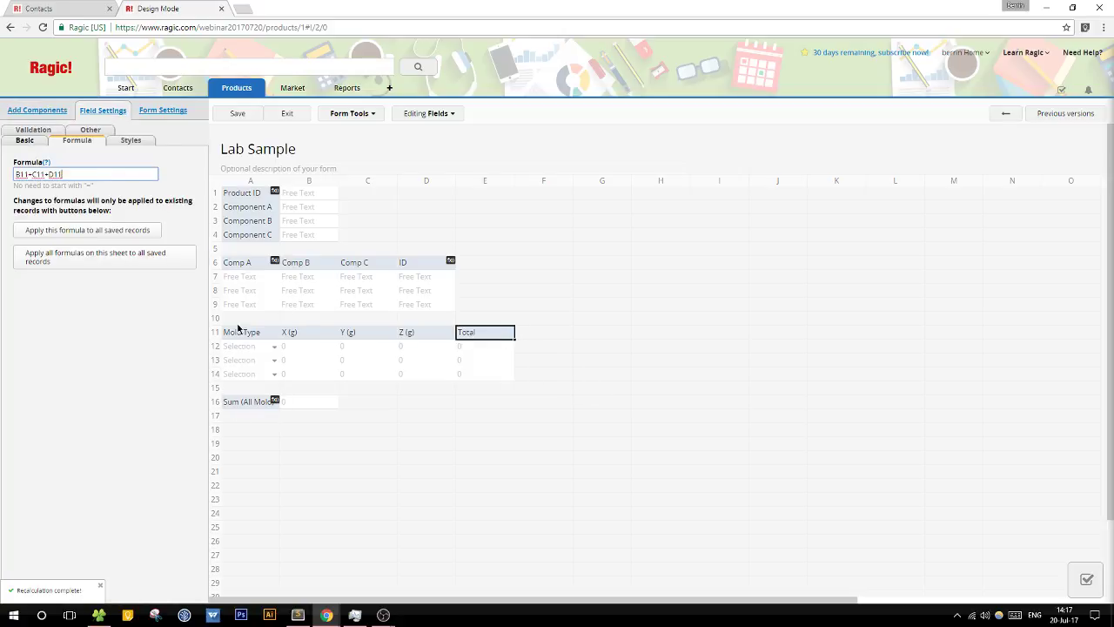
Step: Replace the Sum (All Mold) formula with E11 and save the design
{"action": "left_click", "coordinate": [256, 401]}
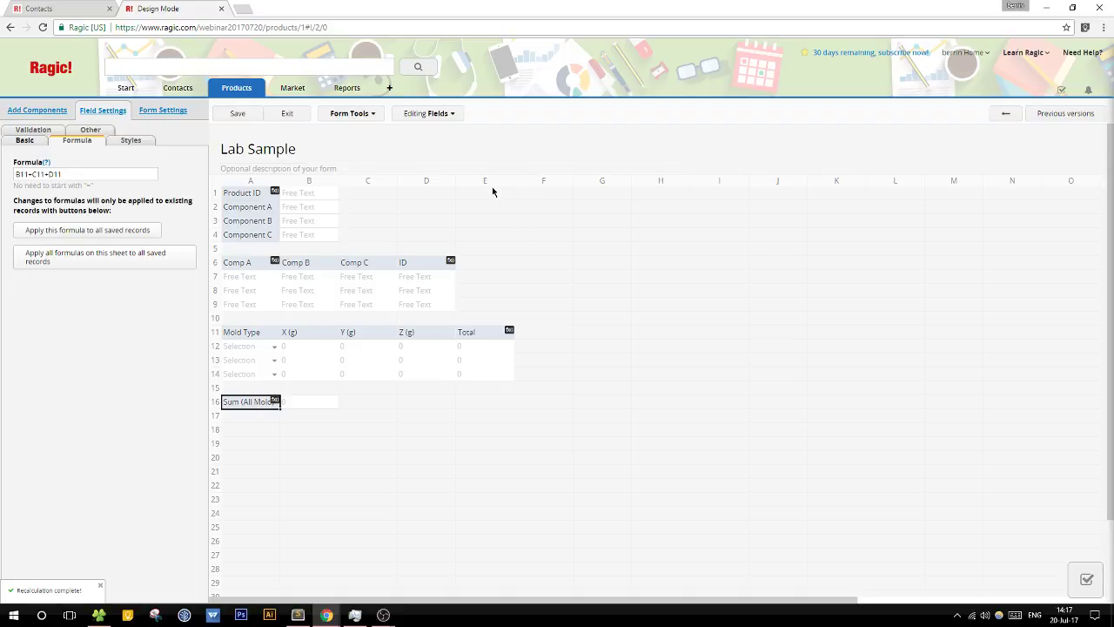
{"action": "triple_click", "coordinate": [87, 174]}
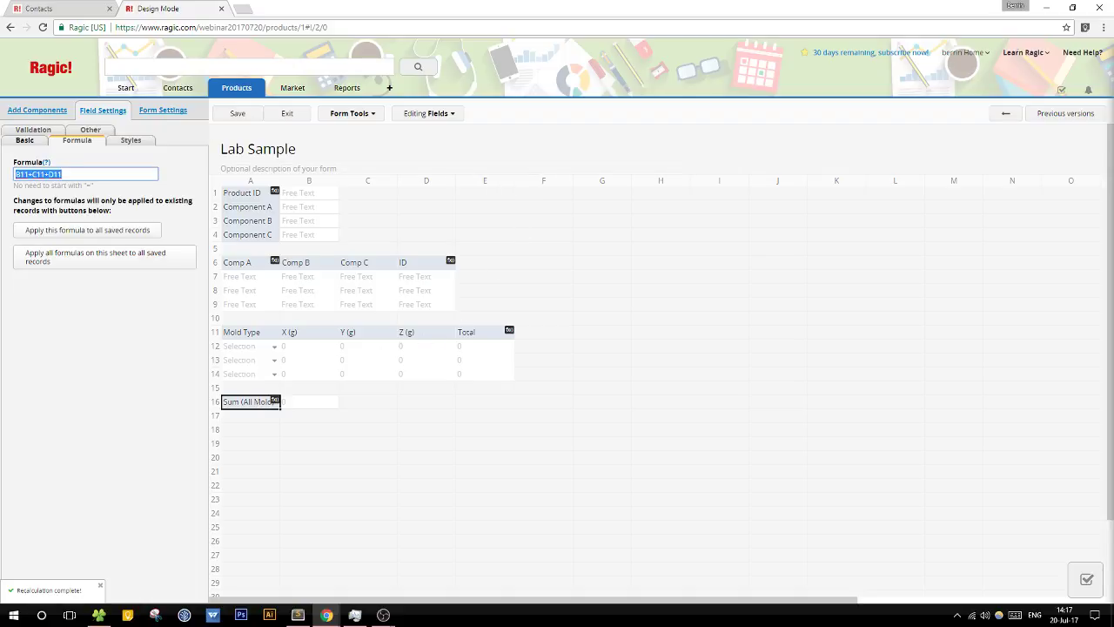
{"action": "type", "text": "E11"}
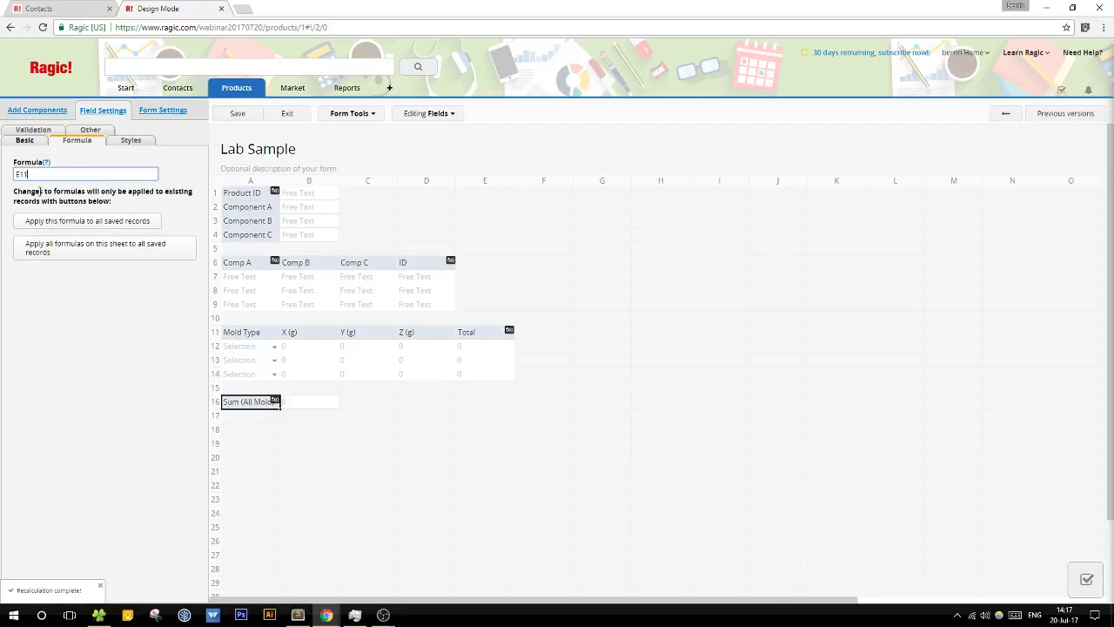
{"action": "left_click", "coordinate": [248, 114]}
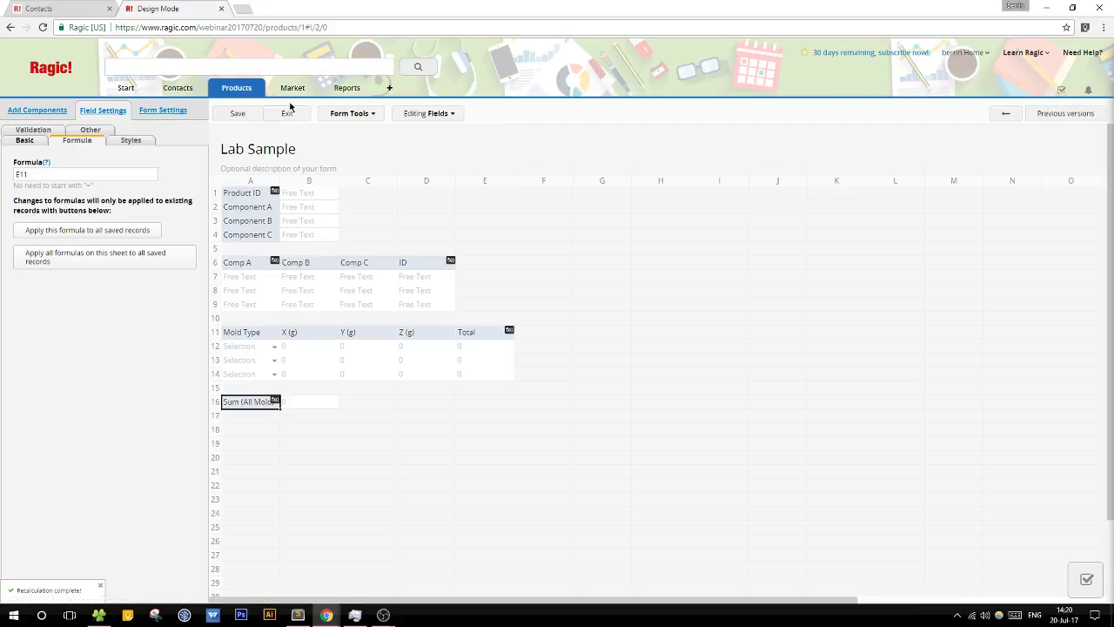
Step: Save the design, exit design mode, and open the Need Help? support ticket page
{"action": "left_click", "coordinate": [252, 113]}
{"action": "left_click", "coordinate": [301, 117]}
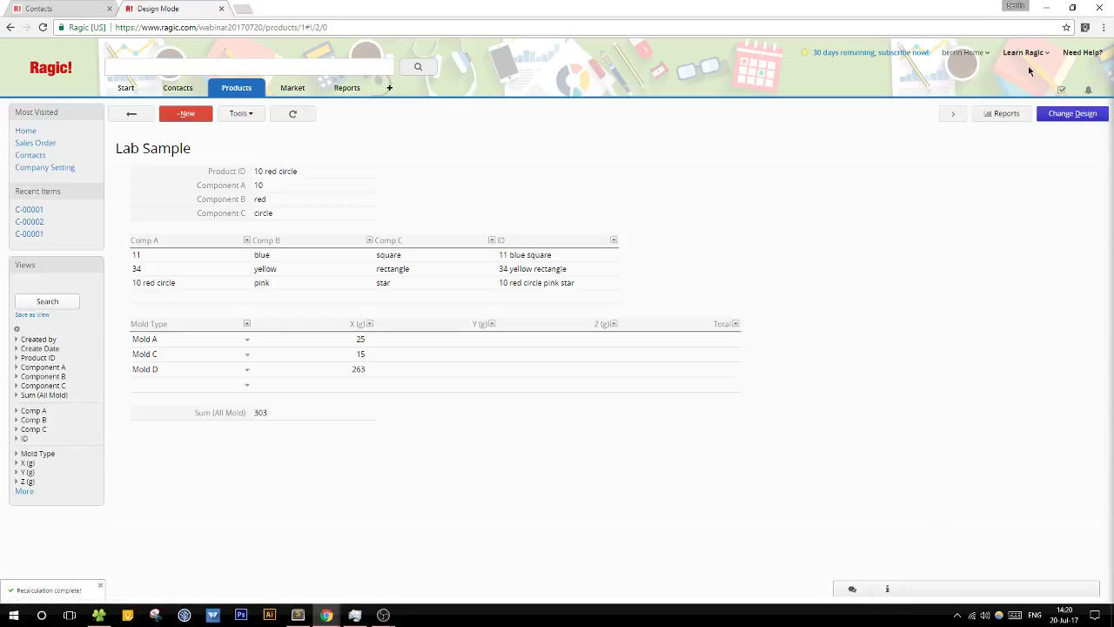
{"action": "left_click", "coordinate": [1082, 59]}
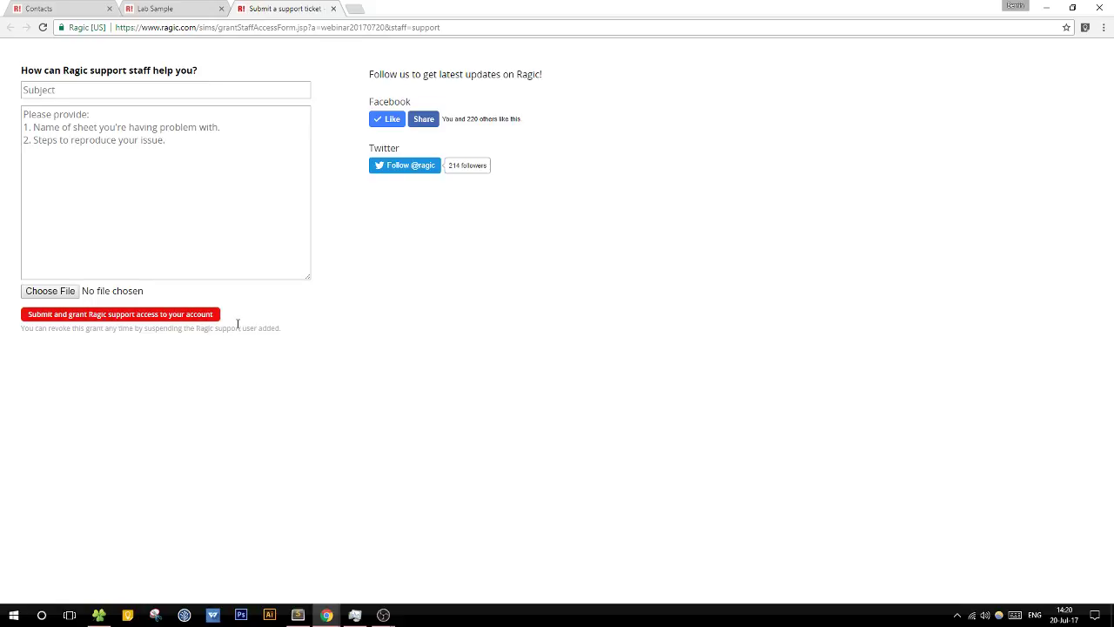
Step: Close the support ticket tab and go back to the Lab Sample record list
{"action": "left_click", "coordinate": [333, 8]}
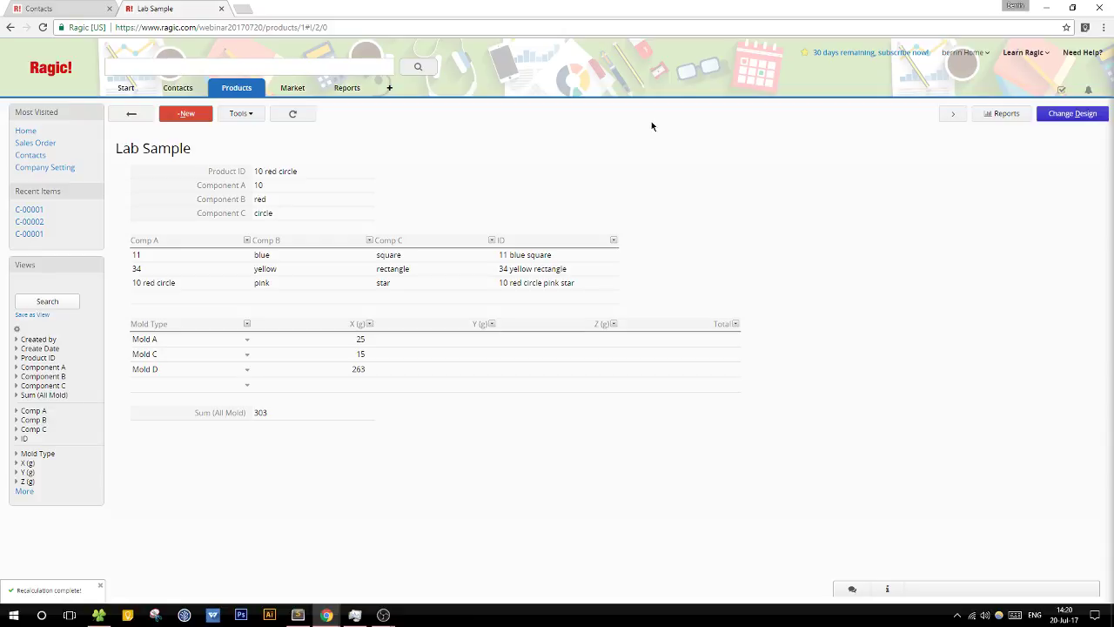
{"action": "left_click", "coordinate": [131, 116]}
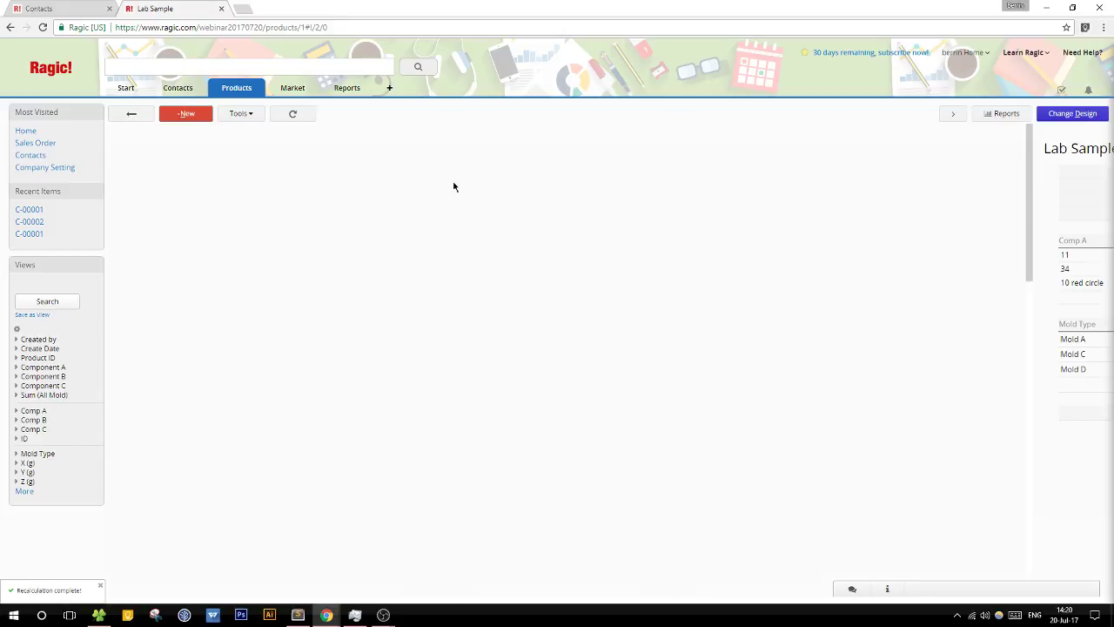